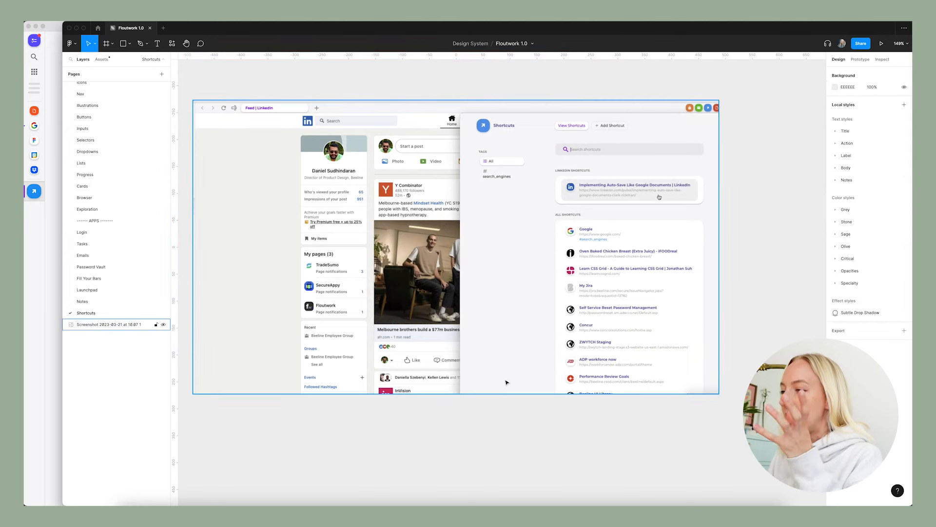
left_click(737, 338)
scroll(736, 338, "right", 3)
left_click(562, 346)
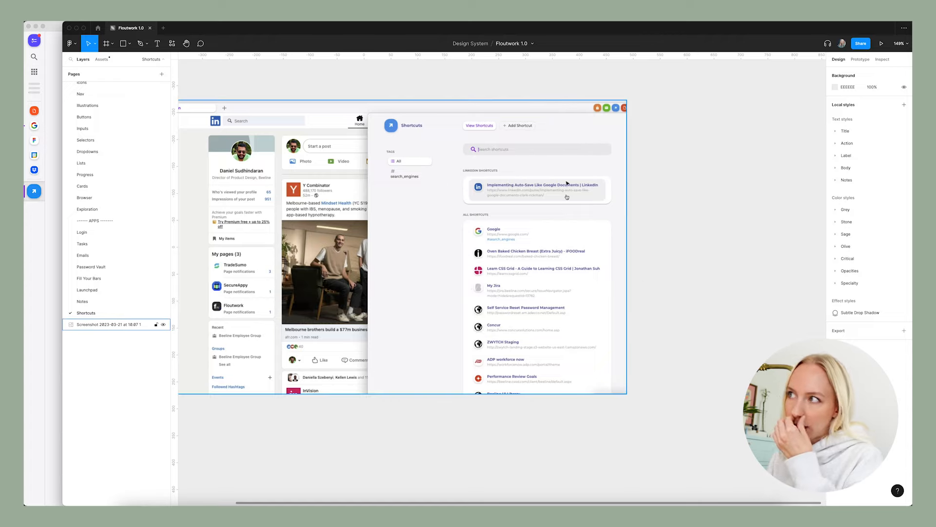
scroll(586, 156, "left", 3)
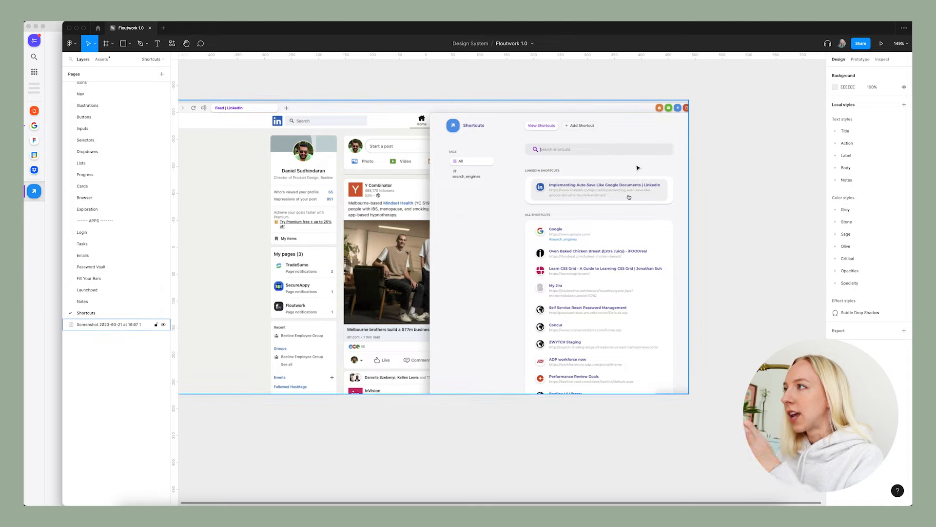
scroll(638, 169, "left", 3)
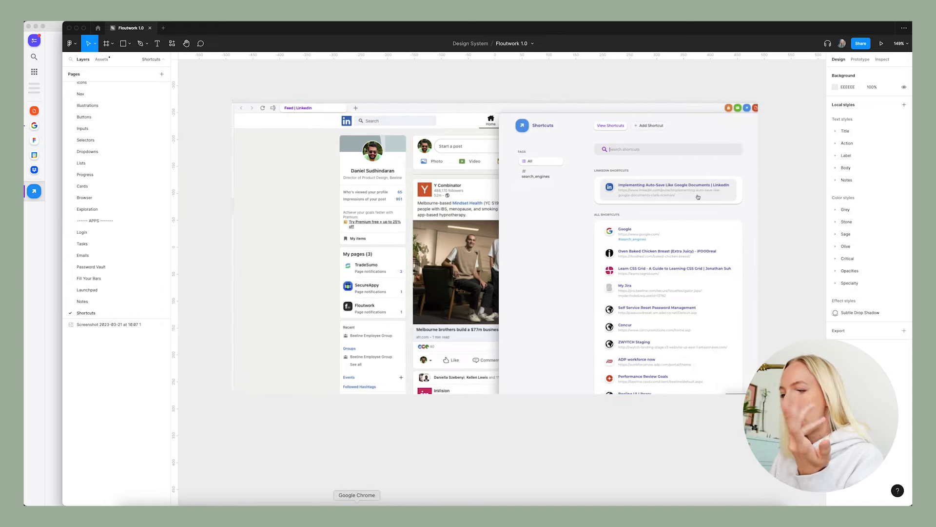
Switch to the Work Home app, open Google in it and search for "amazon".
left_click(357, 503)
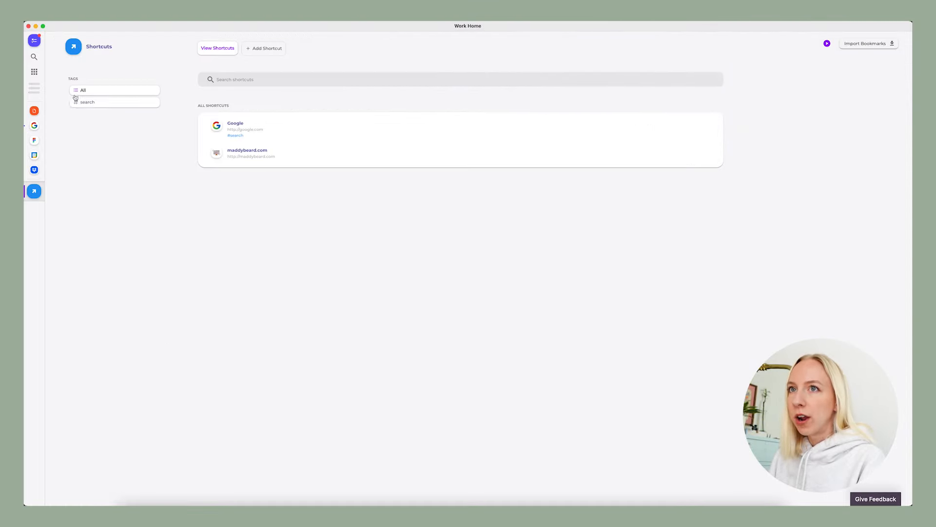
left_click(34, 126)
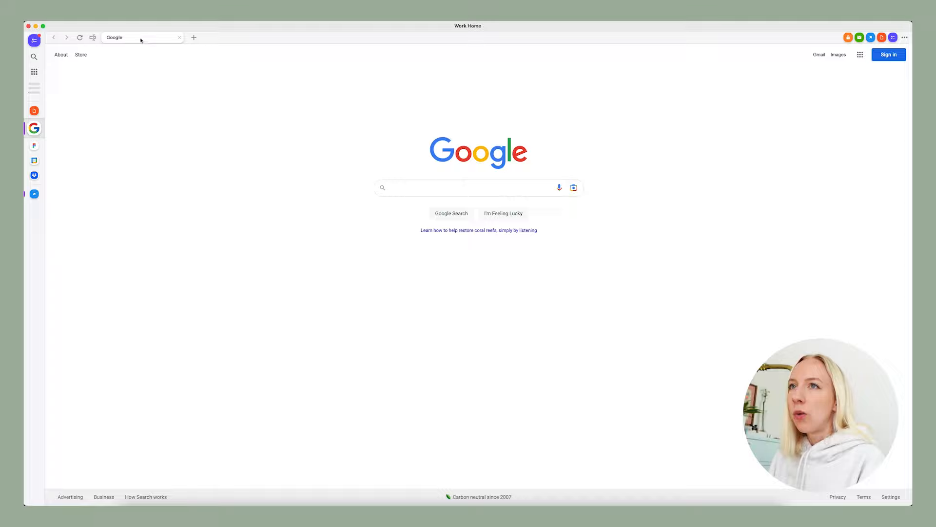
left_click(407, 185)
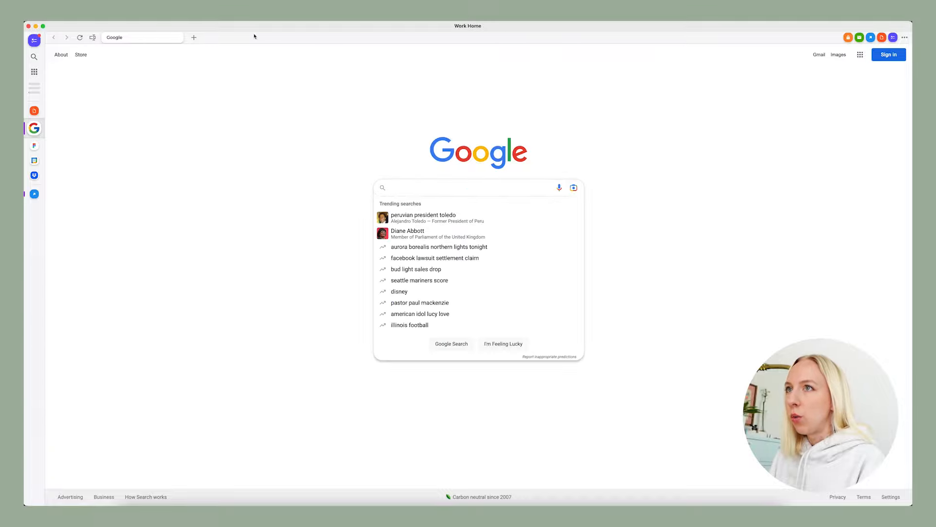
left_click(137, 47)
left_click(397, 188)
type("amazon")
key("Return")
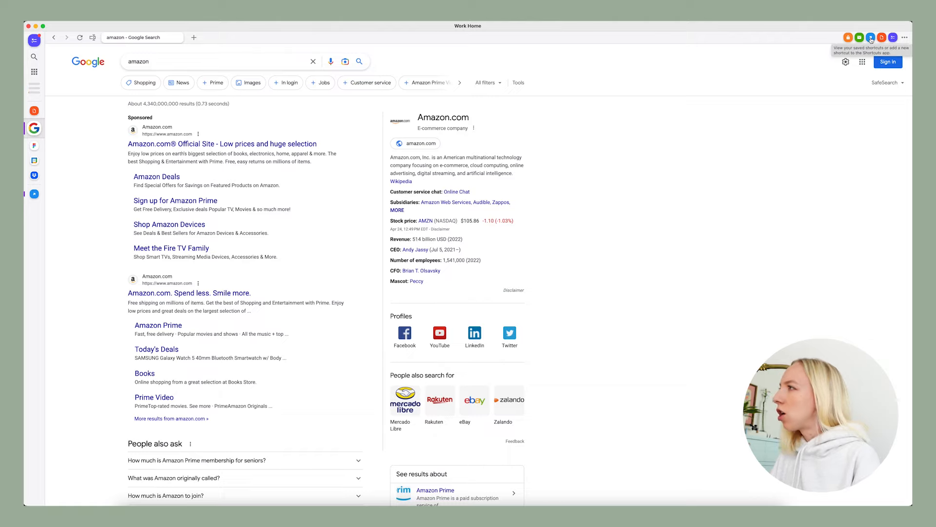
Open the Shortcuts panel beside the search results, and compare it with the LinkedIn shortcuts screenshot in Figma.
left_click(871, 38)
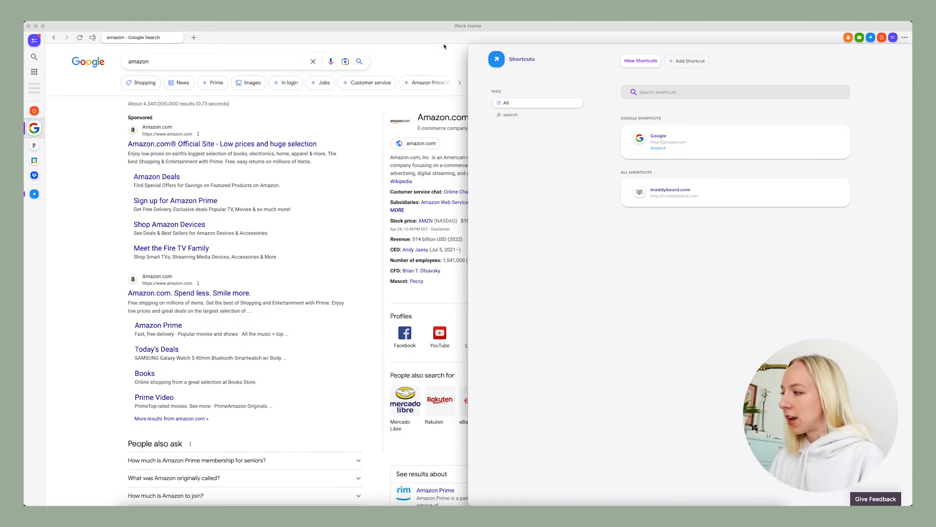
key("ctrl+Up")
left_click(472, 322)
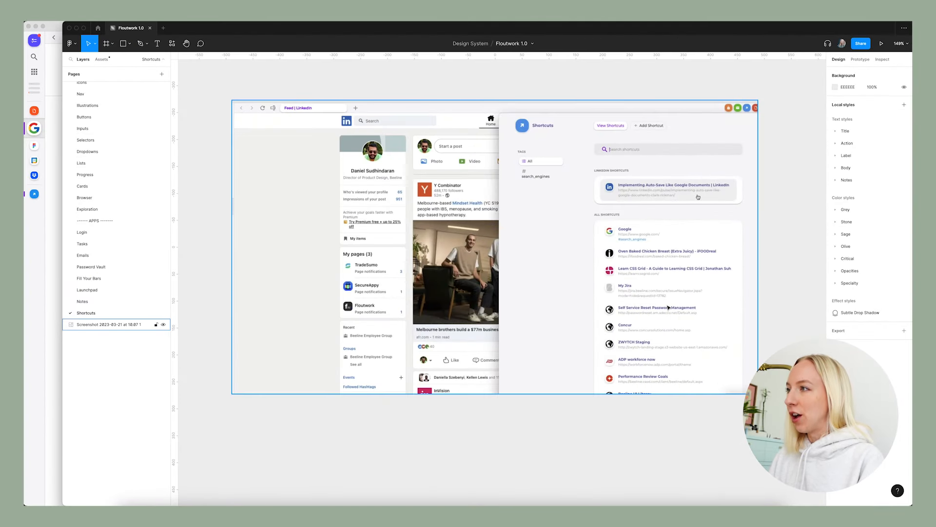
scroll(750, 208, "up", 2)
scroll(750, 208, "up", 3)
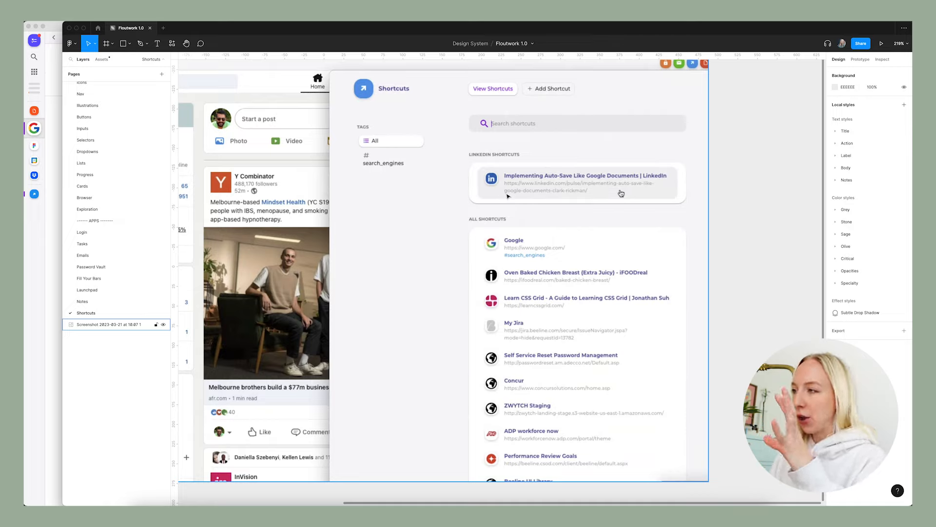
left_click(733, 231)
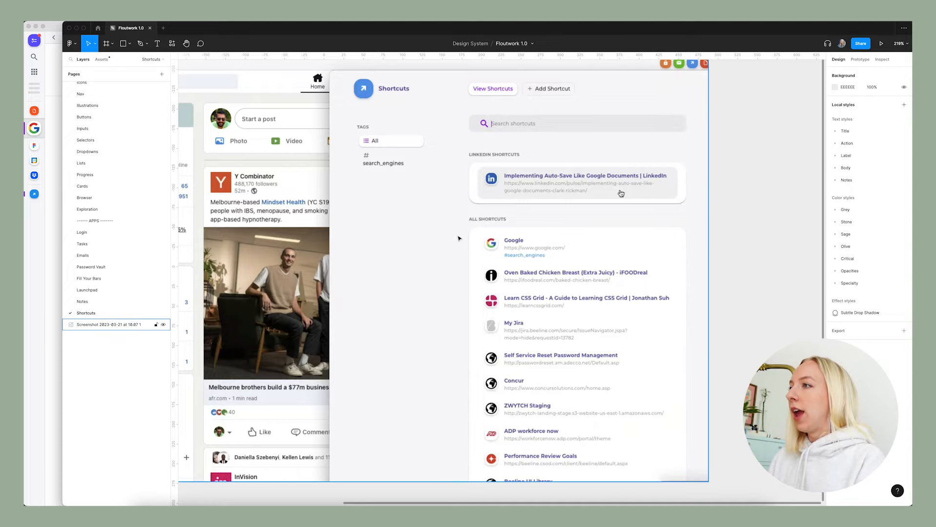
scroll(458, 238, "left", 3)
Return to the Work Home app and load figma.com in place of the Google results.
key("ctrl+Up")
left_click(385, 305)
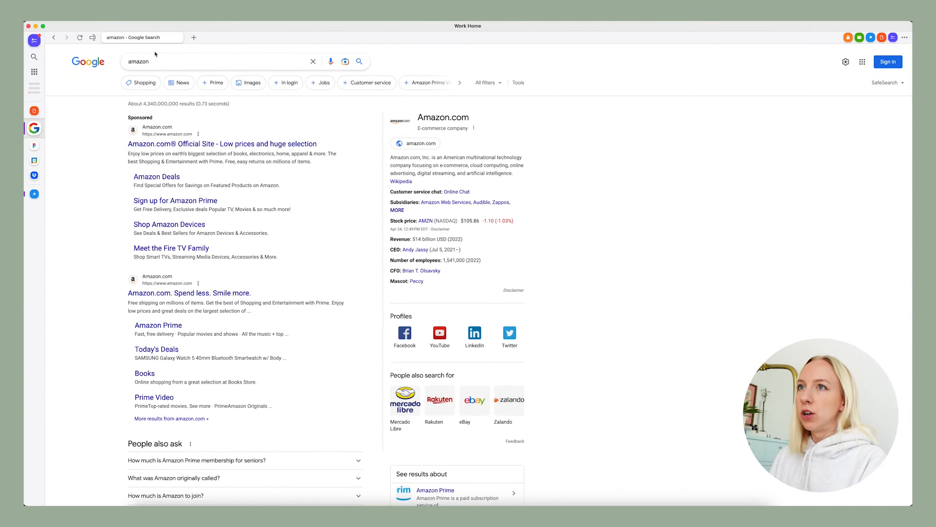
left_click(171, 61)
left_click(140, 37)
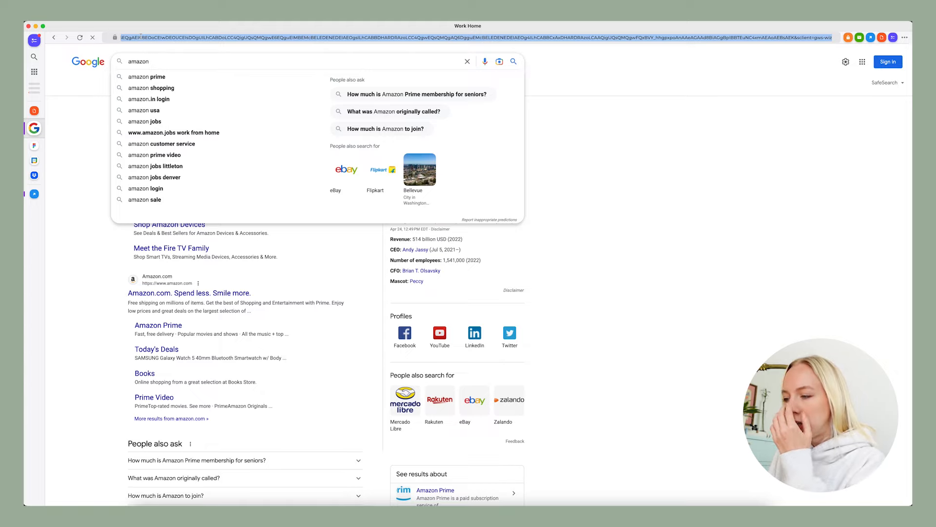
type("amazon.com")
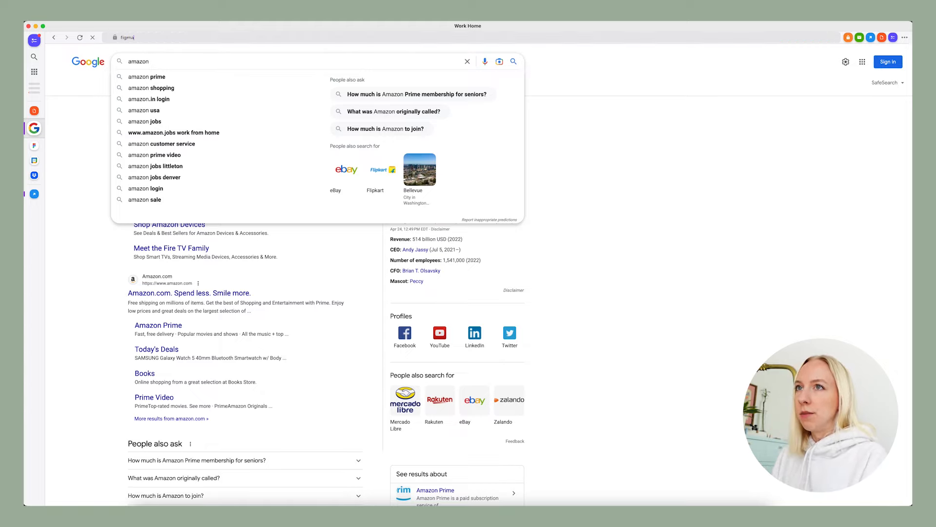
key("Return")
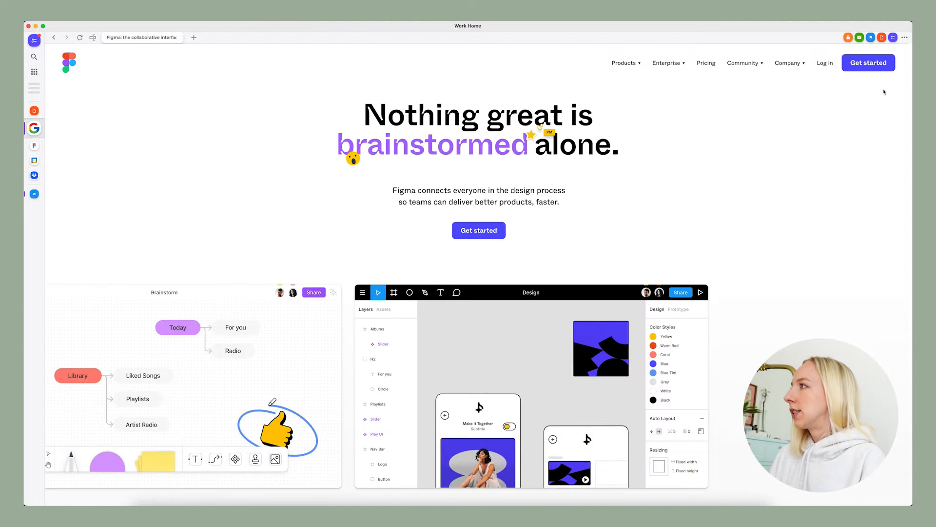
Open the new shortcut form for the Figma website and capture a screenshot of the whole Work Home window.
left_click(871, 38)
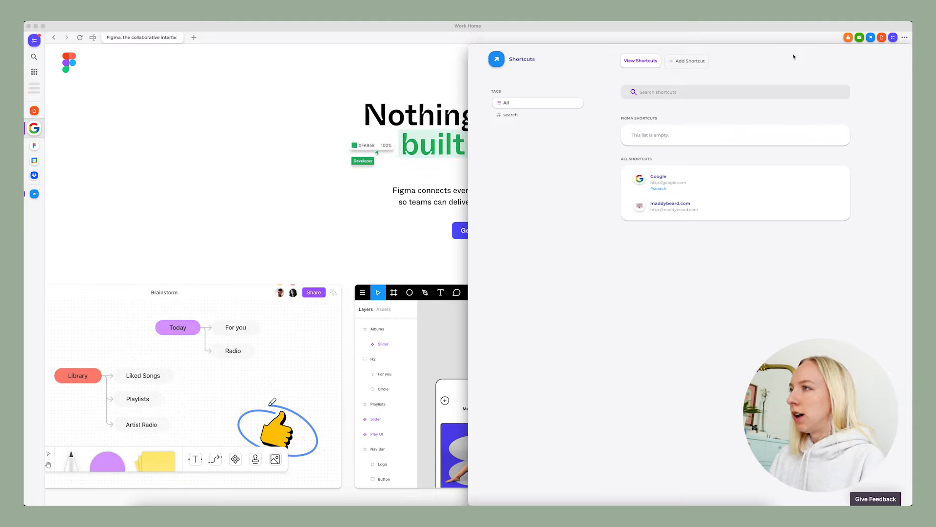
left_click(686, 61)
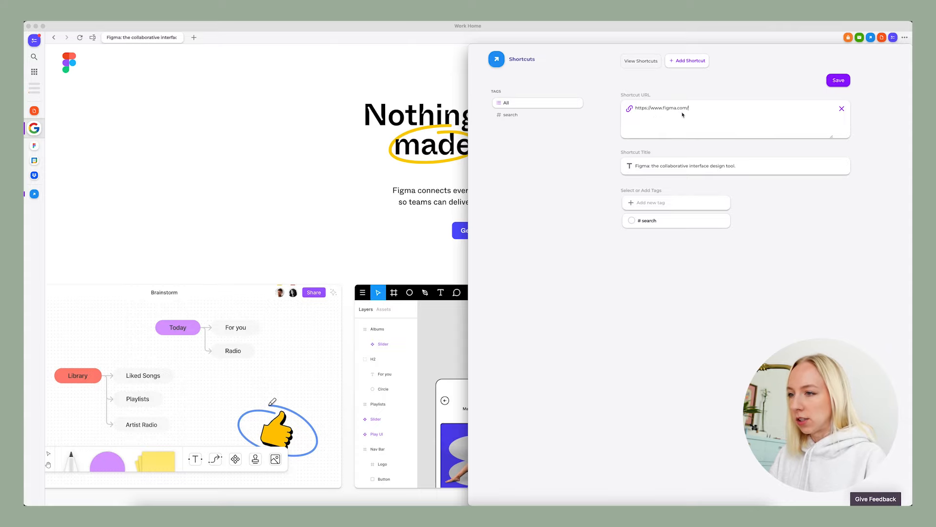
key("shift+super+4")
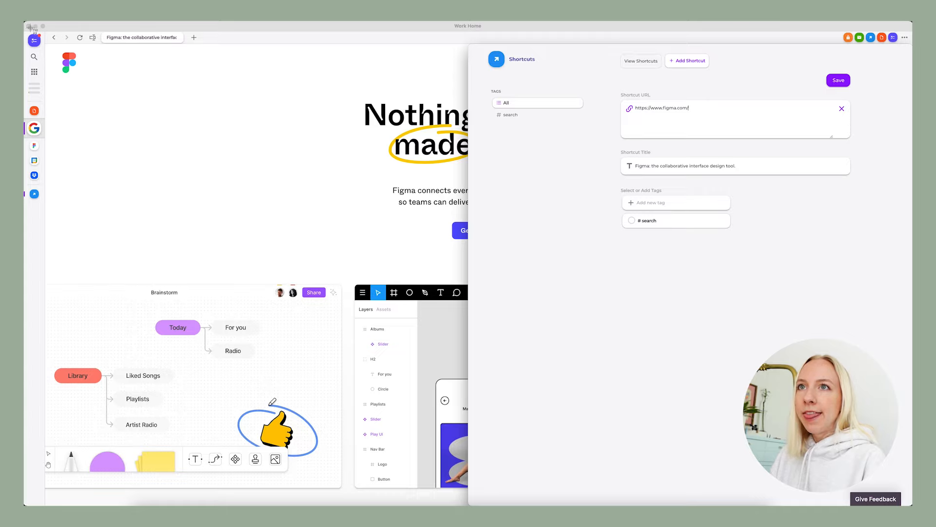
left_click_drag(26, 22, 910, 504)
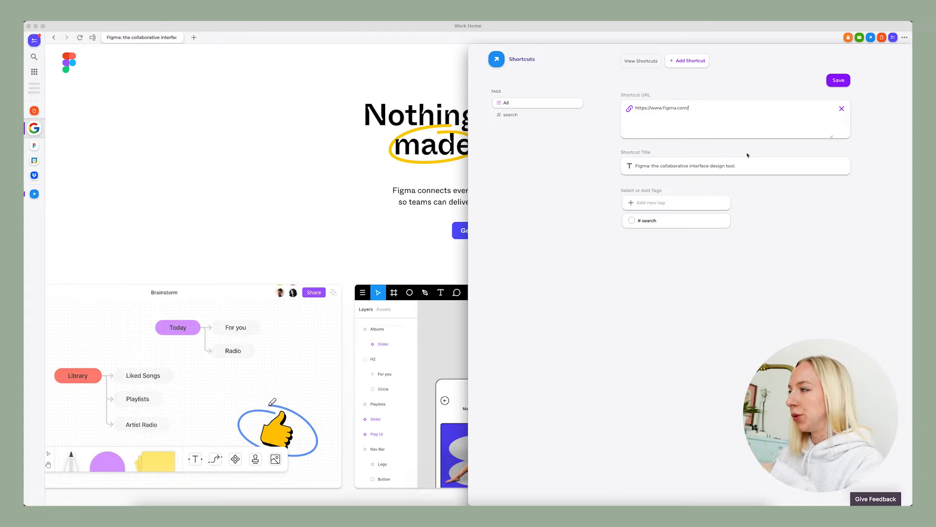
Create a new tag named "design" in the shortcut form and close the Shortcuts panel.
left_click(653, 202)
type("design")
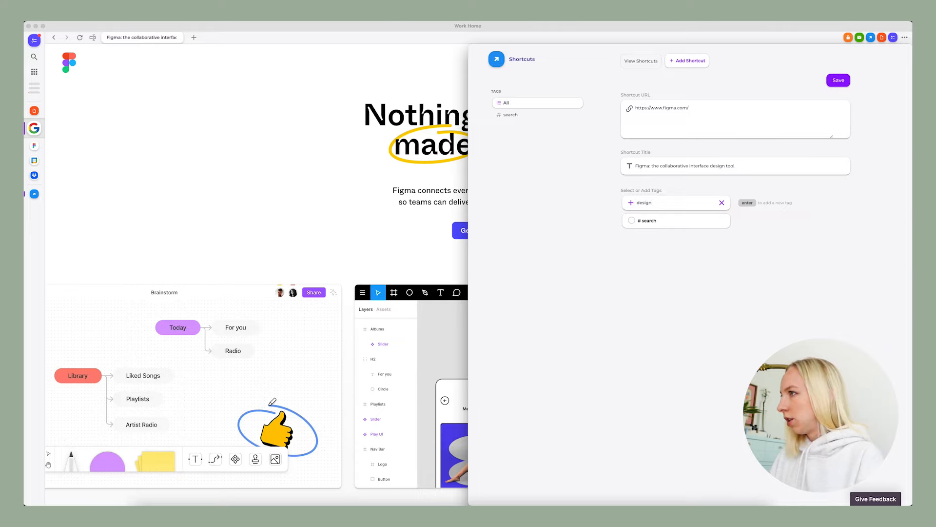
key("Return")
left_click(633, 237)
left_click(632, 237)
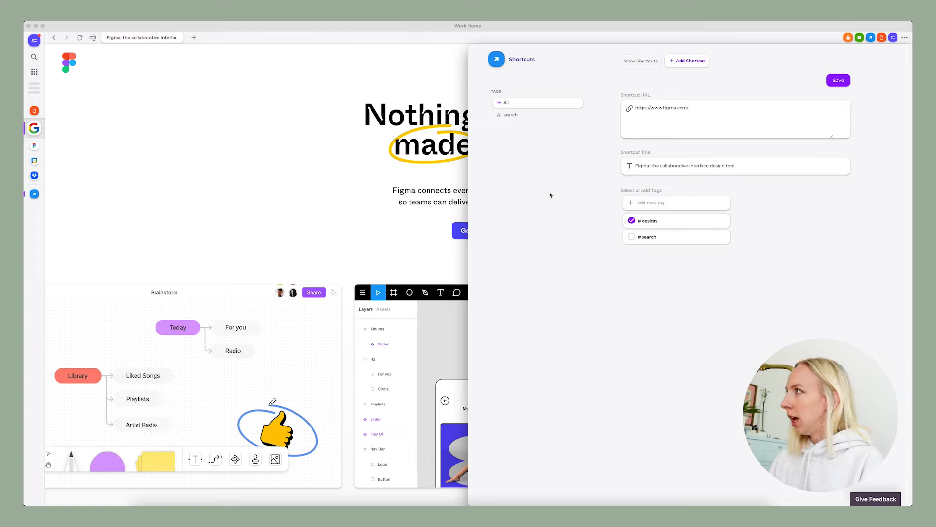
left_click(871, 38)
left_click(871, 38)
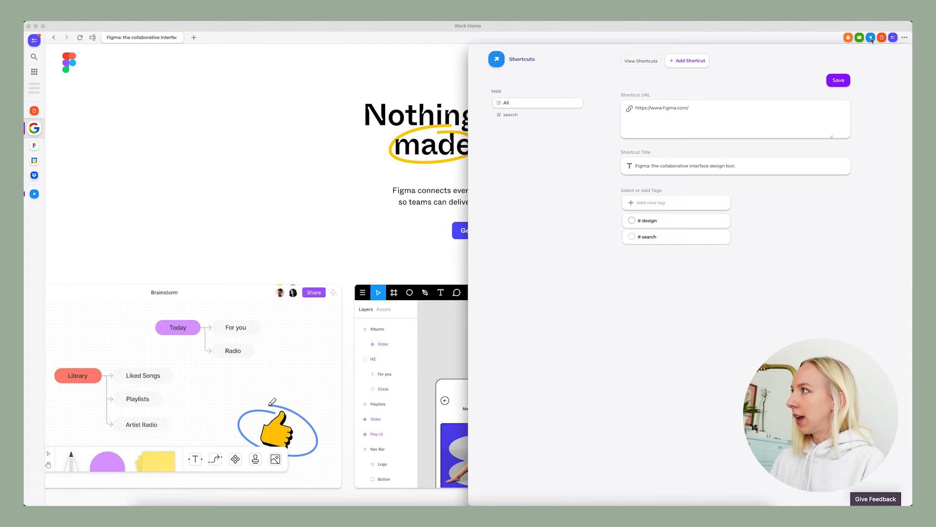
left_click(871, 39)
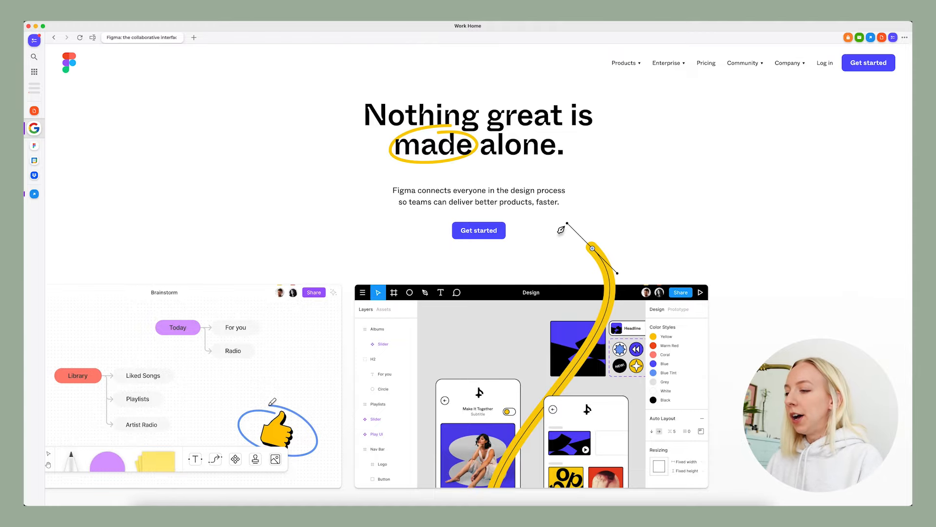
Switch to Figma and move the LinkedIn shortcuts screenshot to about X -259, Y -546 on the canvas.
mouse_move(24, 22)
left_click(635, 372)
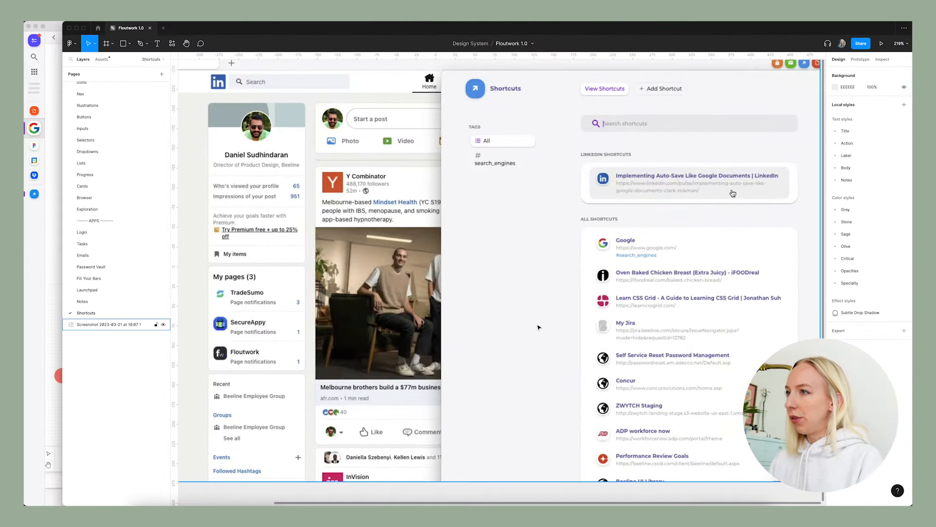
left_click(451, 287)
scroll(399, 245, "down", 6)
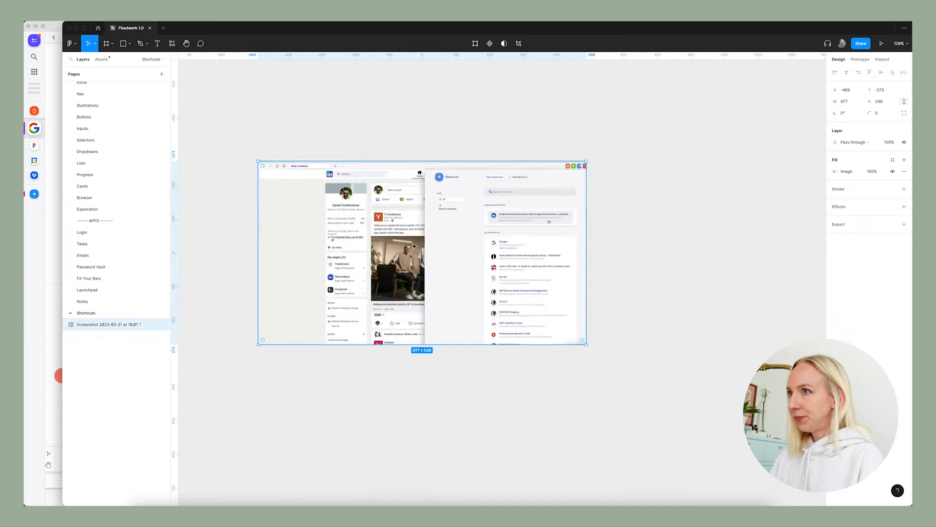
left_click(614, 256)
left_click_drag(521, 272, 571, 212)
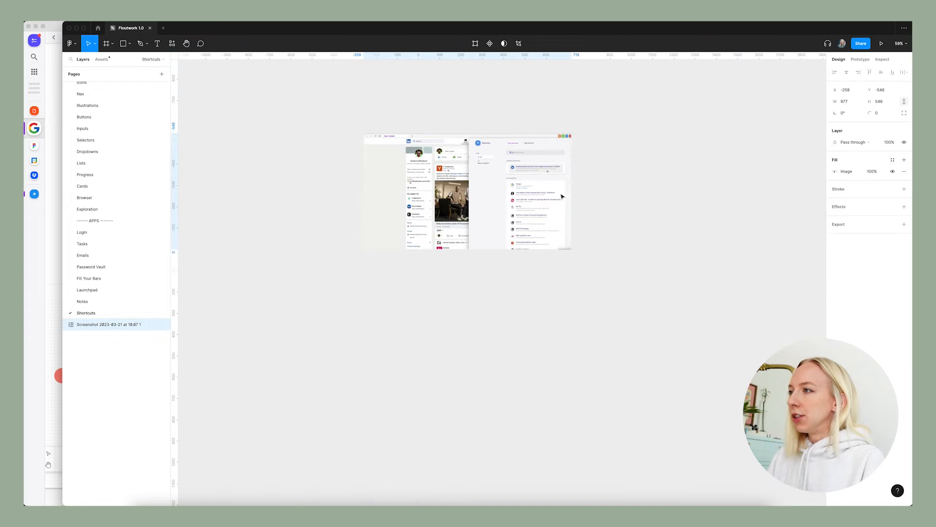
scroll(543, 307, "down", 2)
Import the four 2023-04-24 app screenshots onto the Shortcuts page, placed beside and below the LinkedIn one.
left_click(609, 313)
left_click(743, 515)
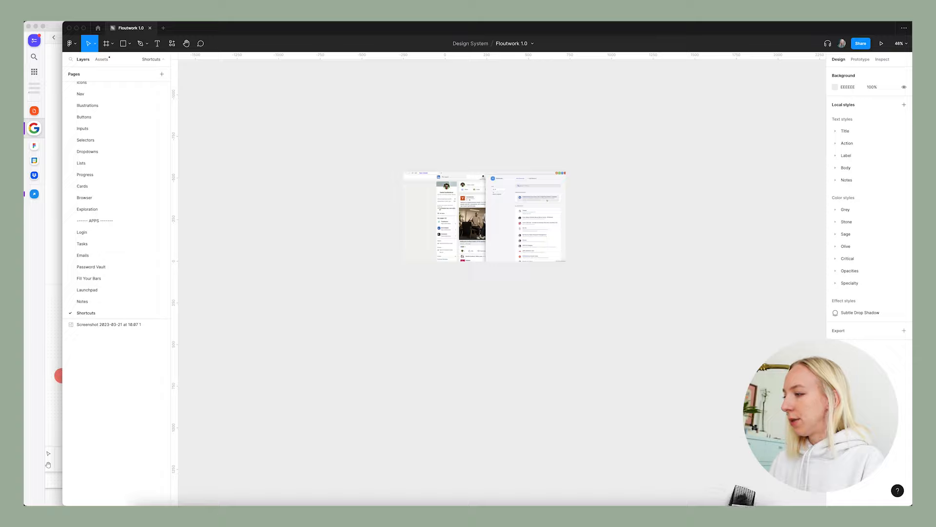
left_click_drag(739, 492, 561, 321)
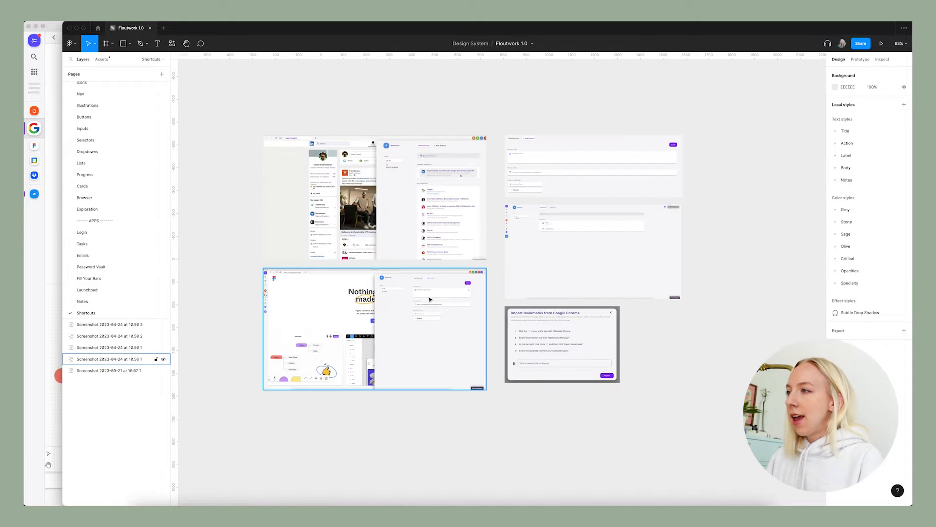
Review the existing app designs on the Notes, Launchpad, Fill Your Bars, Password Vault, Emails and Tasks pages.
scroll(424, 298, "down", 2)
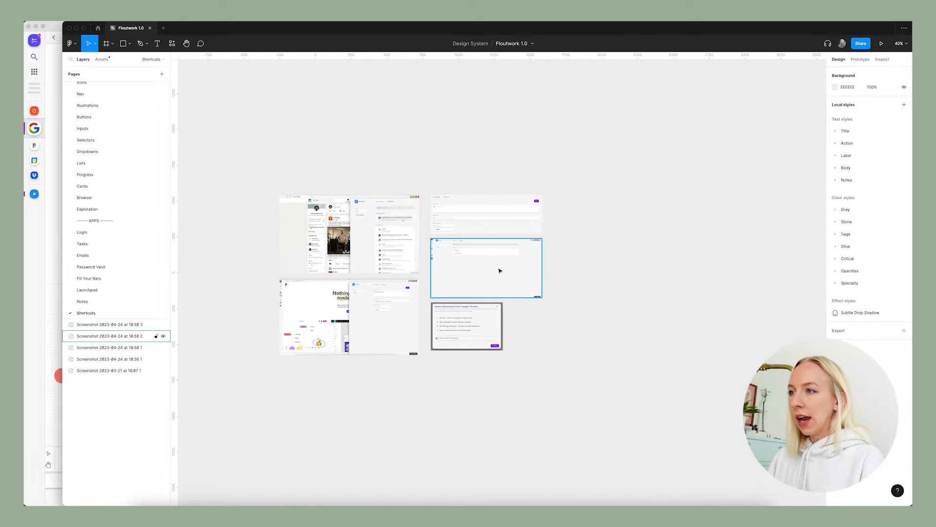
left_click(108, 300)
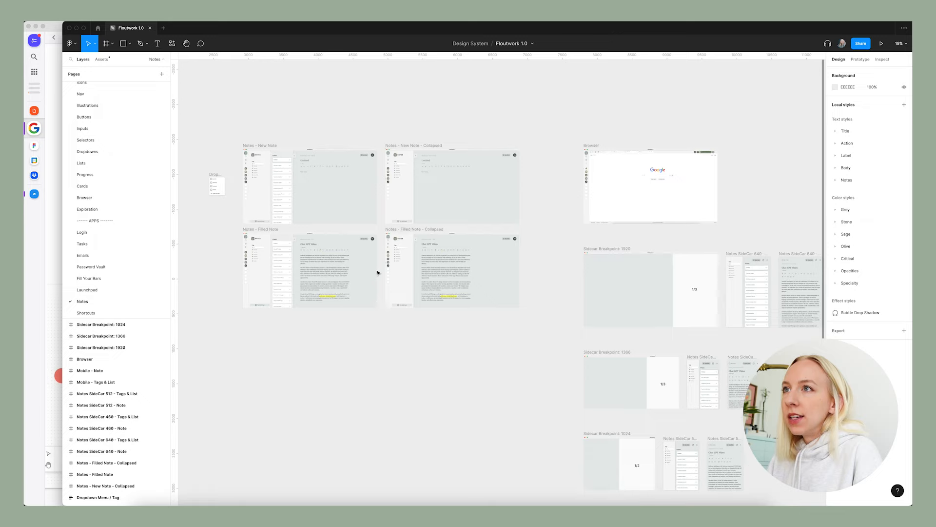
left_click(104, 291)
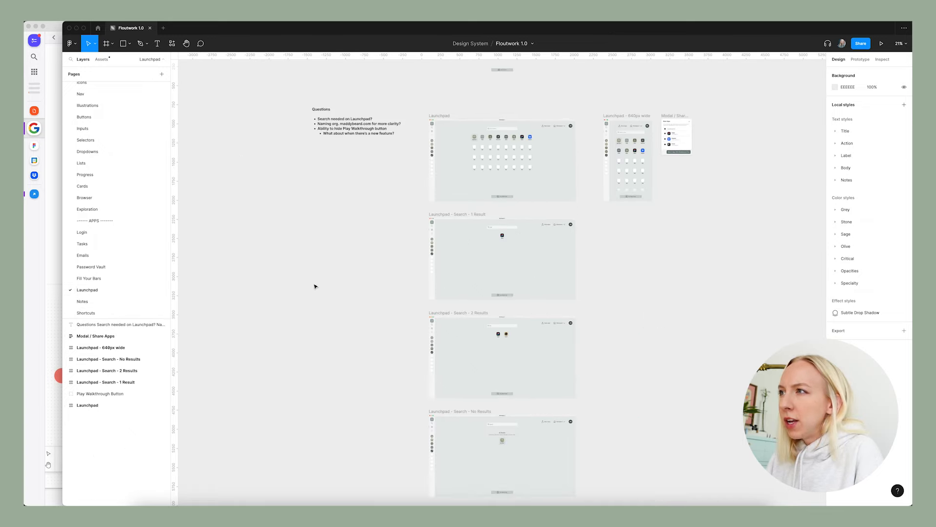
left_click(98, 278)
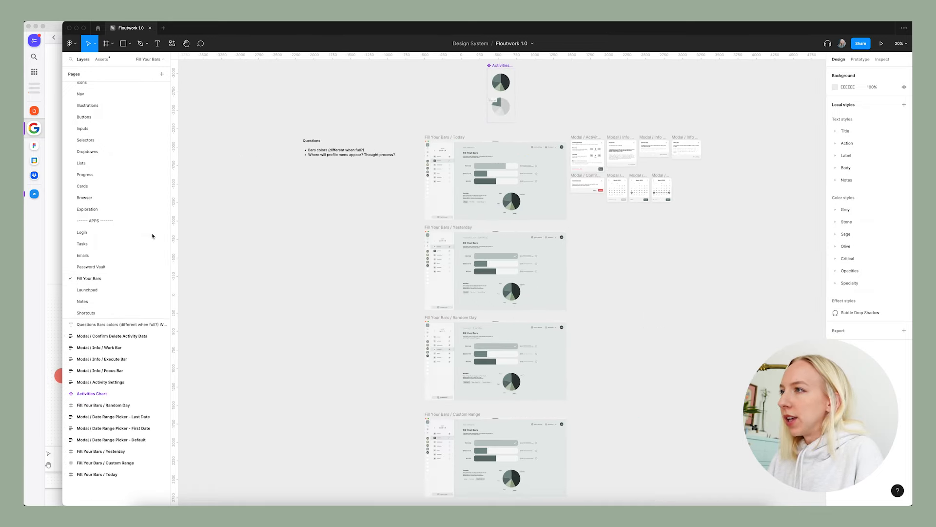
left_click(106, 267)
left_click(106, 256)
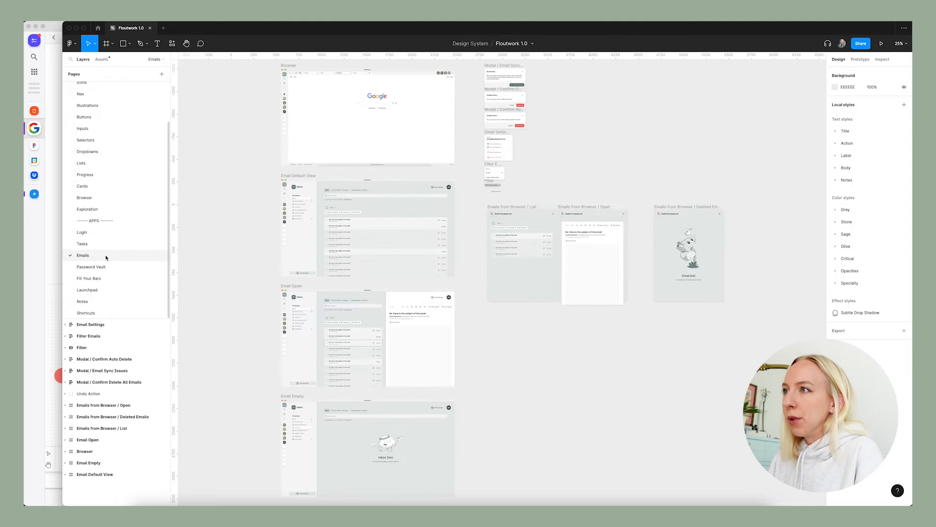
left_click(101, 244)
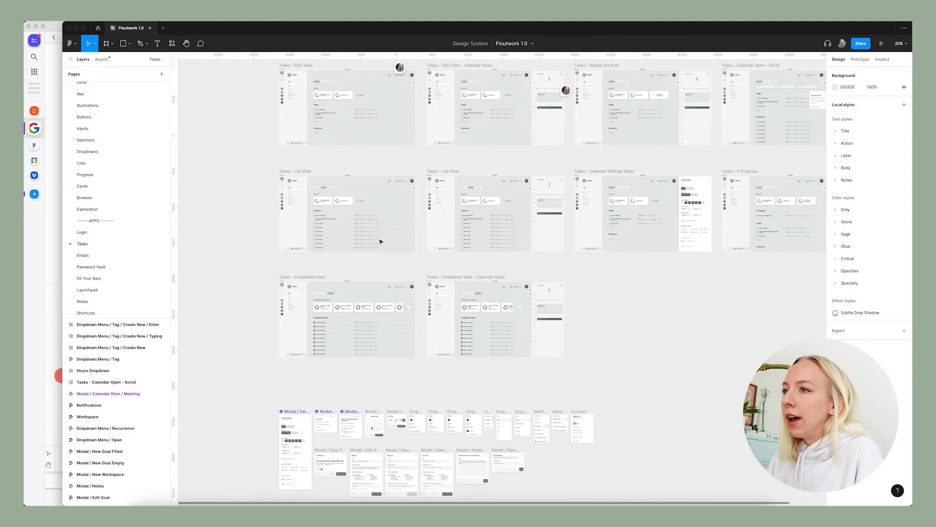
scroll(331, 210, "up", 5)
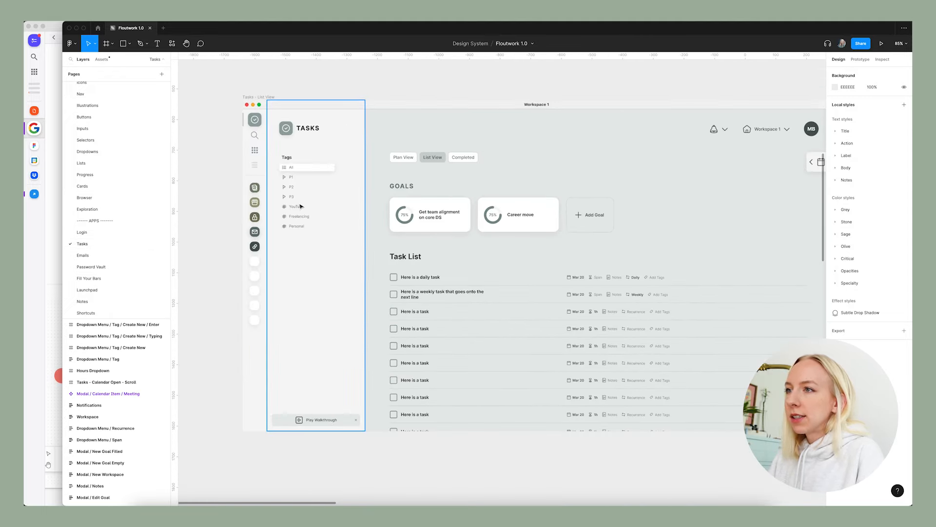
Copy the Tasks - List View frame from the Tasks page to the Shortcuts page, beside the imported screenshots.
scroll(297, 262, "down", 5)
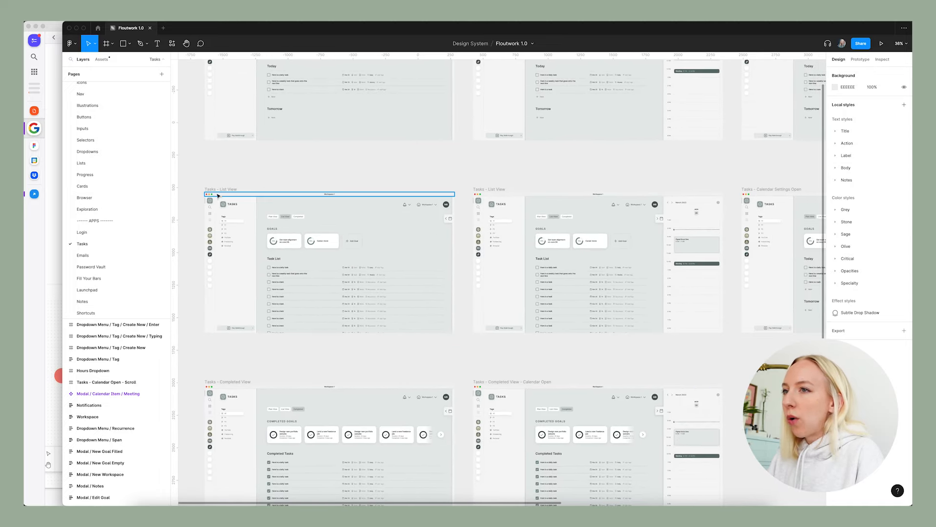
left_click(216, 190)
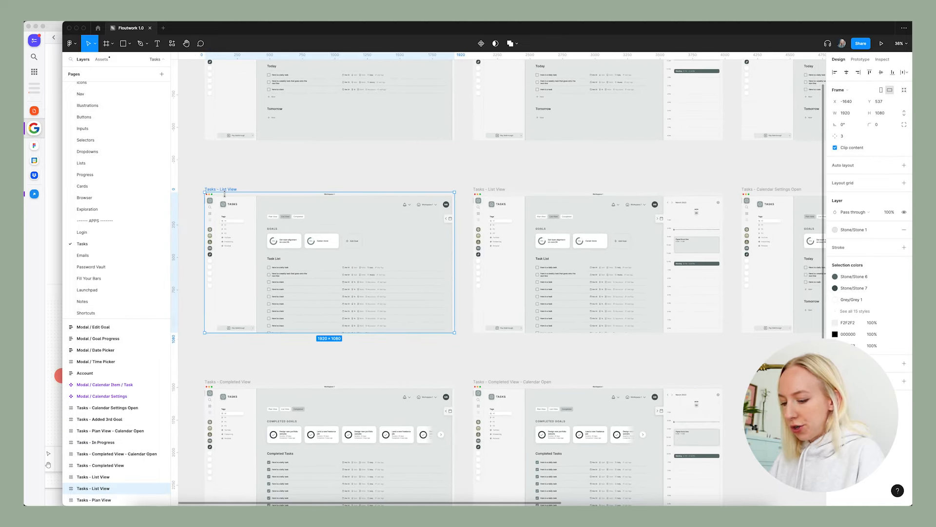
left_click(90, 313)
scroll(324, 240, "down", 2)
scroll(554, 240, "right", 4)
scroll(554, 241, "up", 3)
key("super+v")
Rename the pasted frame as Shortcuts.
left_click(393, 192)
double_click(394, 192)
type("Shortcuts")
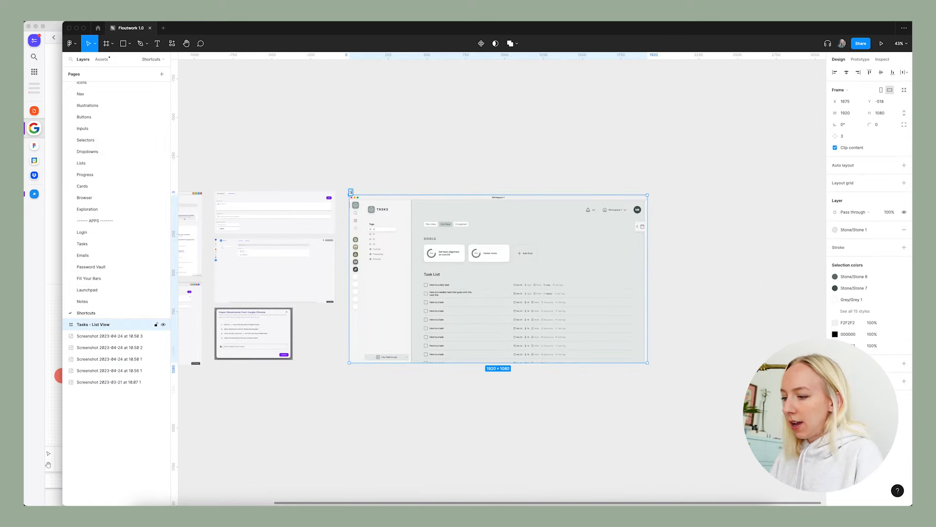
left_click(508, 136)
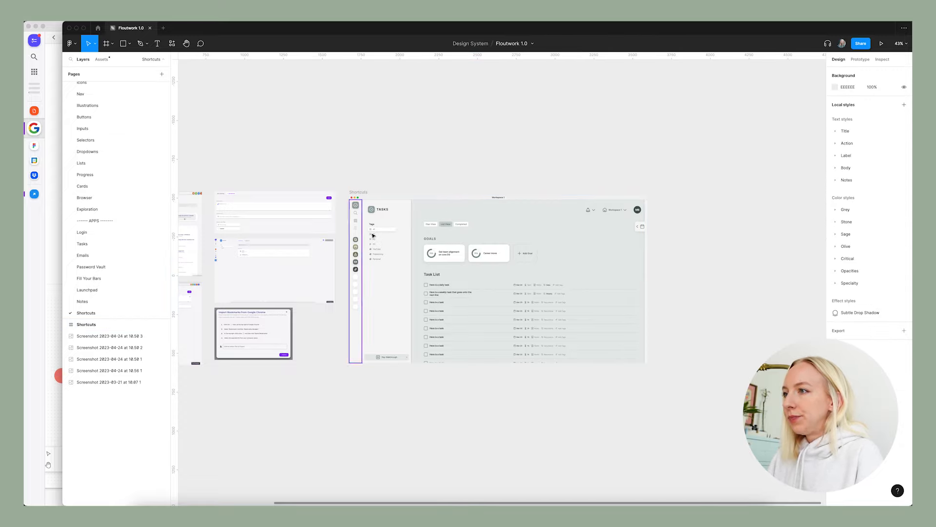
Change the side panel heading from Tasks to Shortcuts.
scroll(390, 240, "up", 4)
scroll(370, 240, "up", 2)
scroll(366, 241, "down", 1)
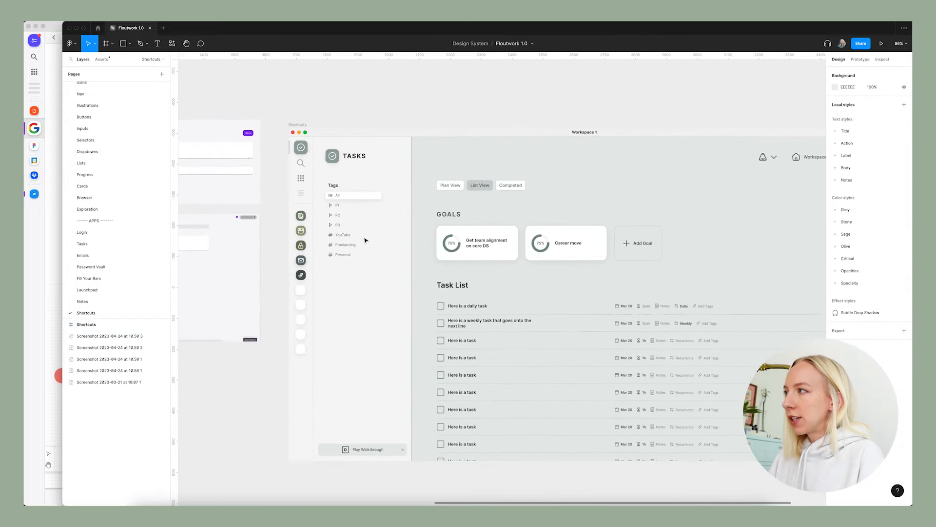
scroll(366, 241, "down", 1)
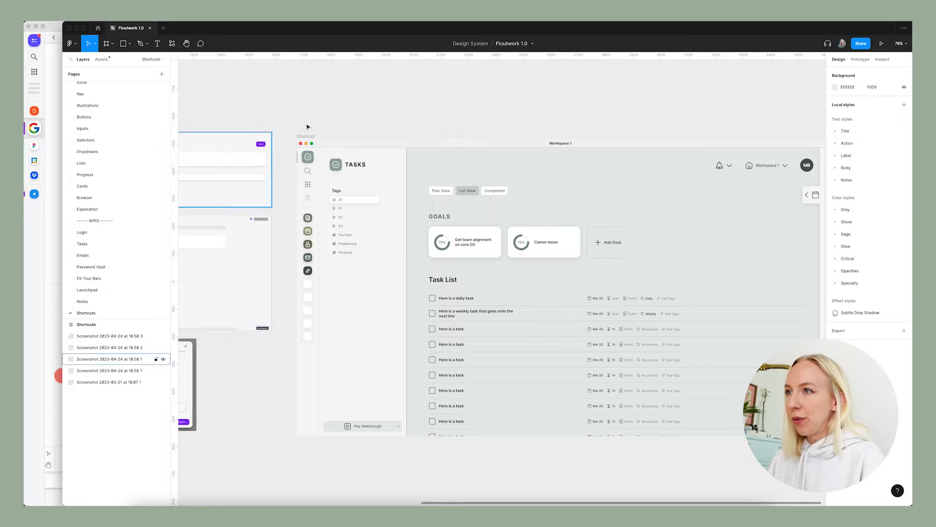
scroll(318, 160, "up", 5)
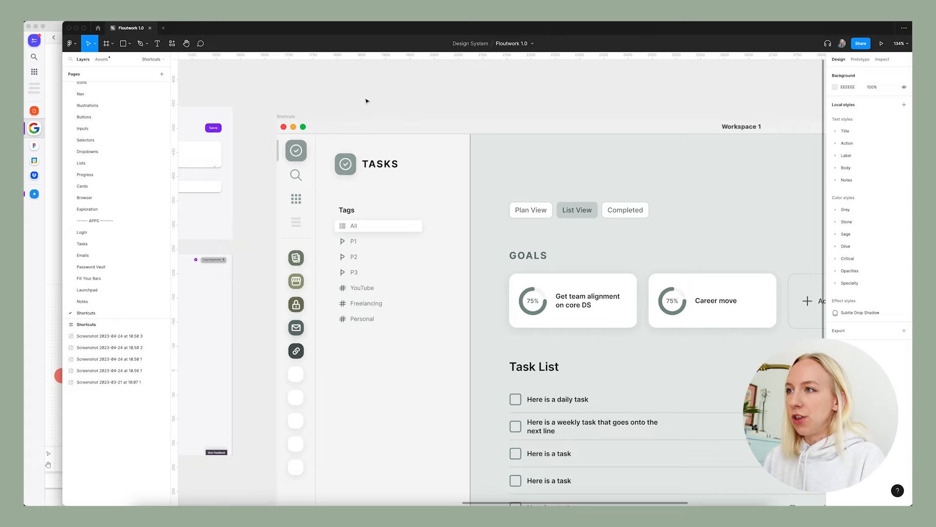
scroll(366, 98, "left", 1)
double_click(390, 168)
type("shor")
key("Escape")
Switch the heading's NavIcon instance to the Shortcuts type.
left_click(359, 164)
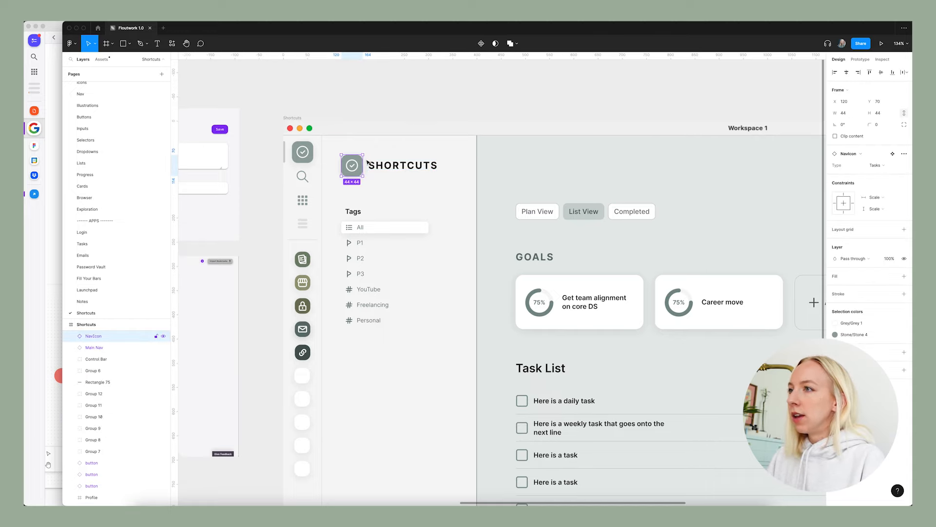
left_click(878, 165)
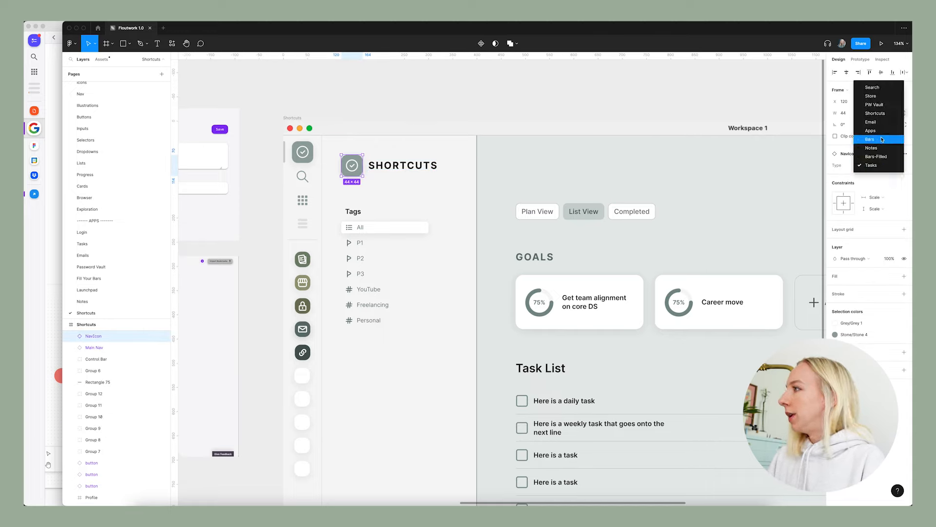
left_click(878, 113)
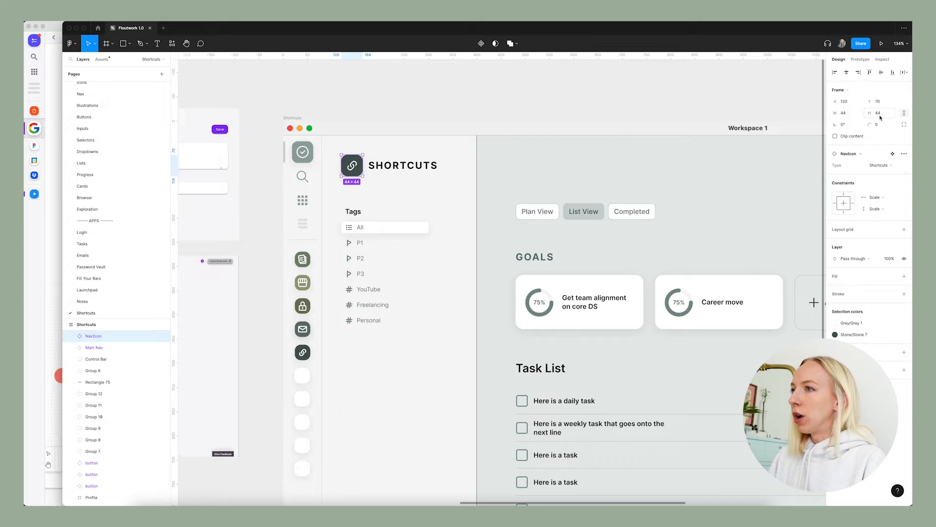
left_click(440, 110)
Copy the small nav indicator from the Notes - Filled Note design into the Shortcuts frame.
scroll(349, 286, "up", 5)
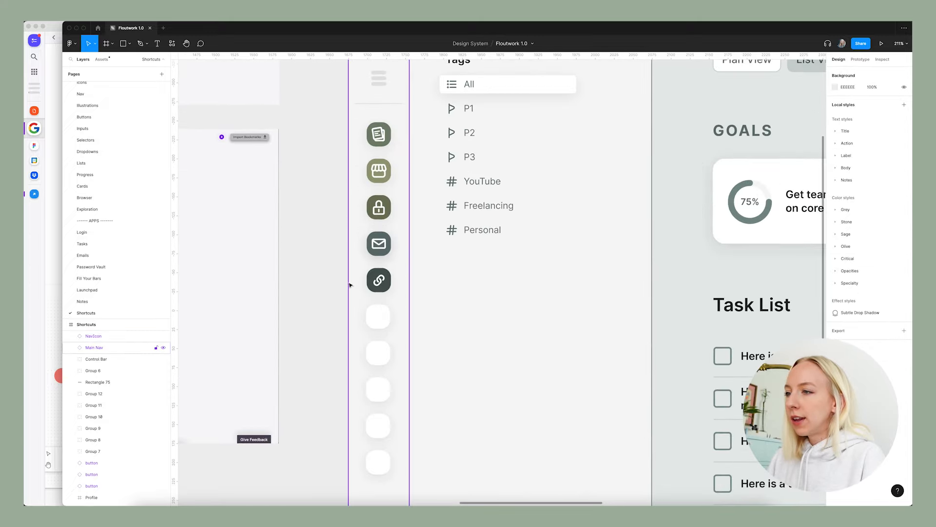
scroll(351, 280, "down", 3)
left_click(83, 301)
scroll(296, 285, "up", 1)
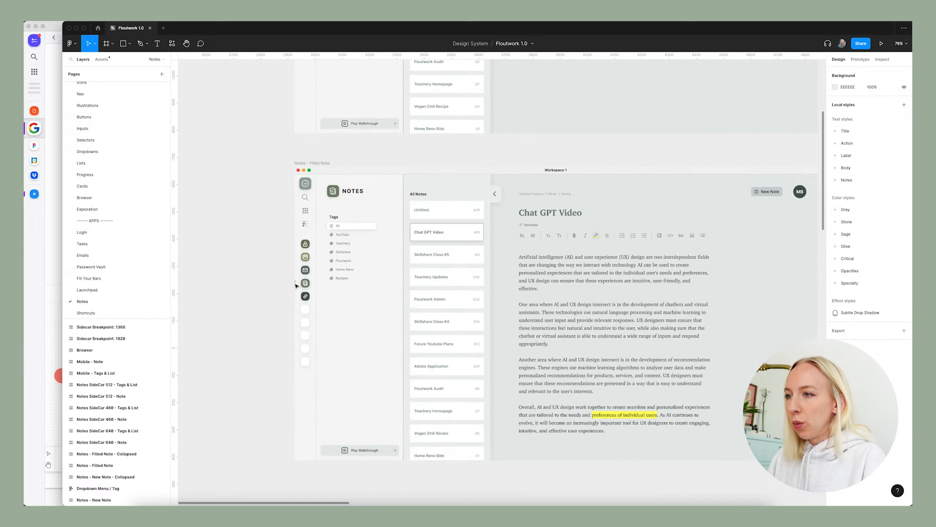
left_click(86, 313)
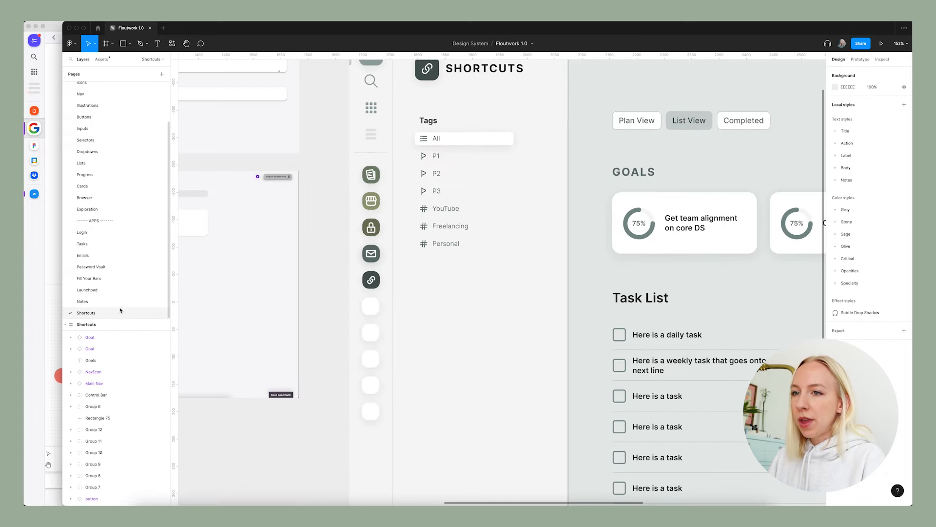
scroll(353, 251, "down", 5)
left_click(360, 153)
key("super+v")
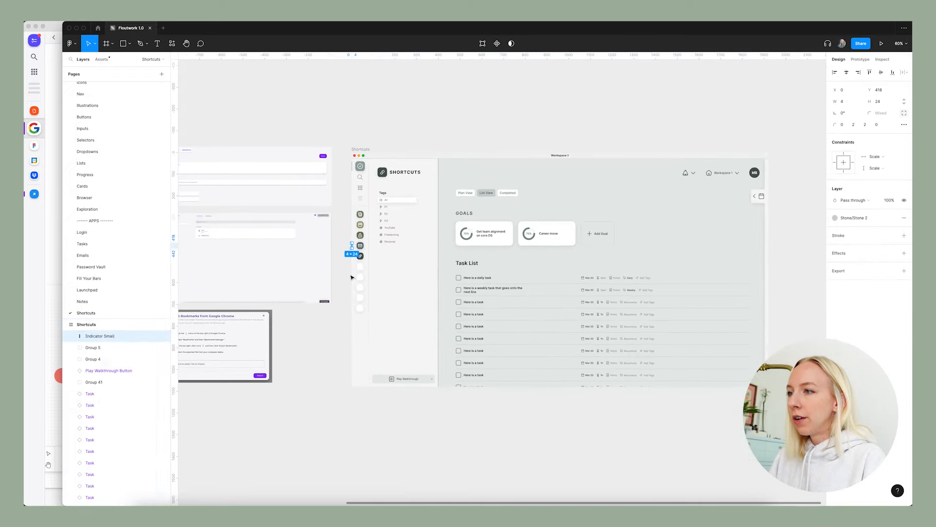
Move the small indicator down beside the link icon in the main nav, at X 0, Y 466.
scroll(352, 276, "up", 5)
scroll(367, 161, "up", 5)
left_click_drag(355, 197, 357, 262)
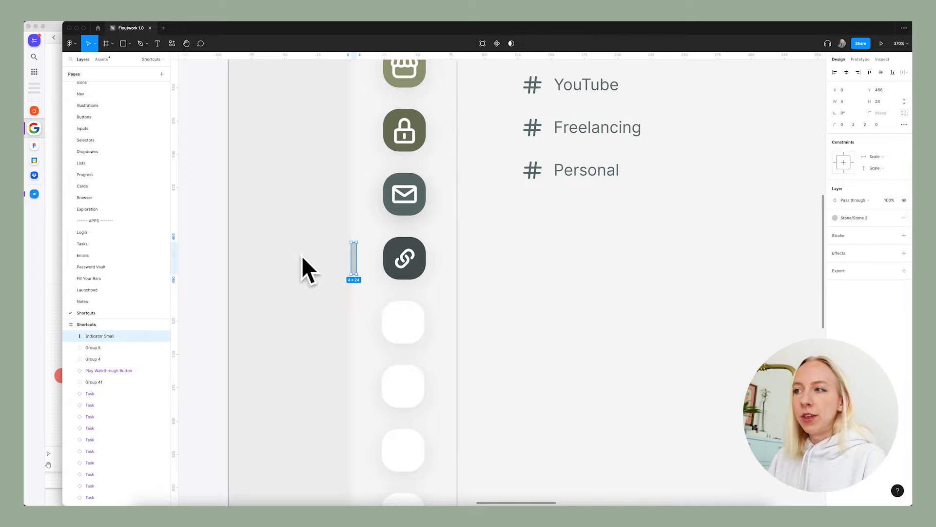
left_click(307, 267)
scroll(360, 245, "down", 5)
scroll(360, 245, "down", 3)
scroll(343, 259, "down", 5)
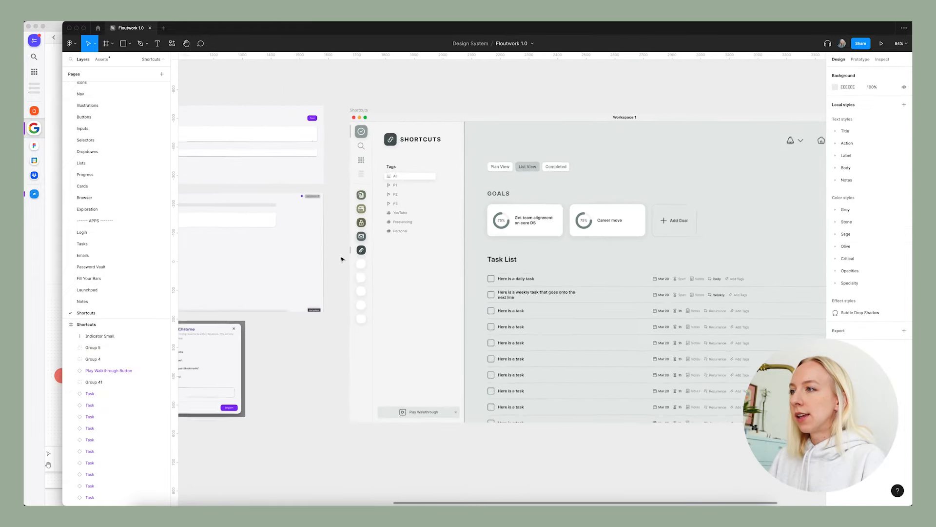
Hide the large indicator beside the tasks icon in the main nav.
scroll(343, 259, "right", 3)
left_click(267, 131, "super")
left_click(296, 94)
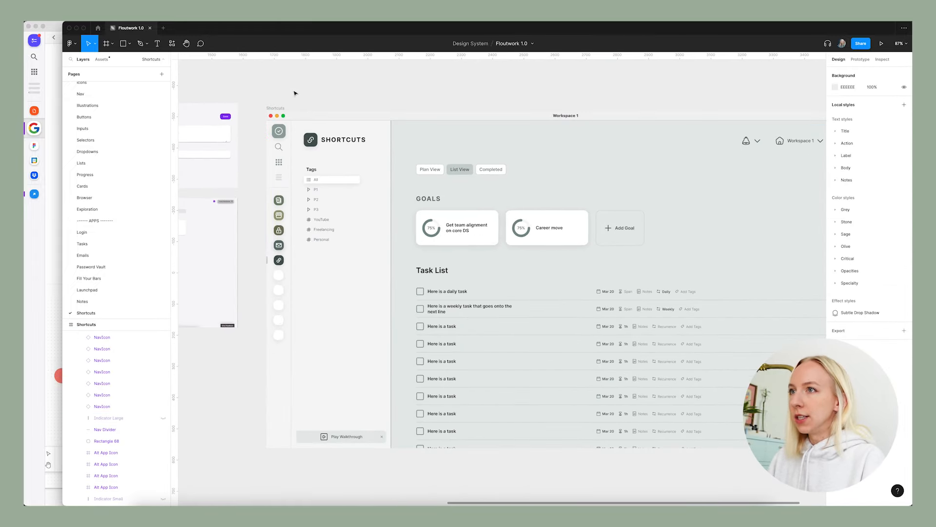
Try to delete everything in the Shortcuts frame's main content area, including the profile avatar.
scroll(277, 265, "up", 3)
scroll(283, 262, "down", 3)
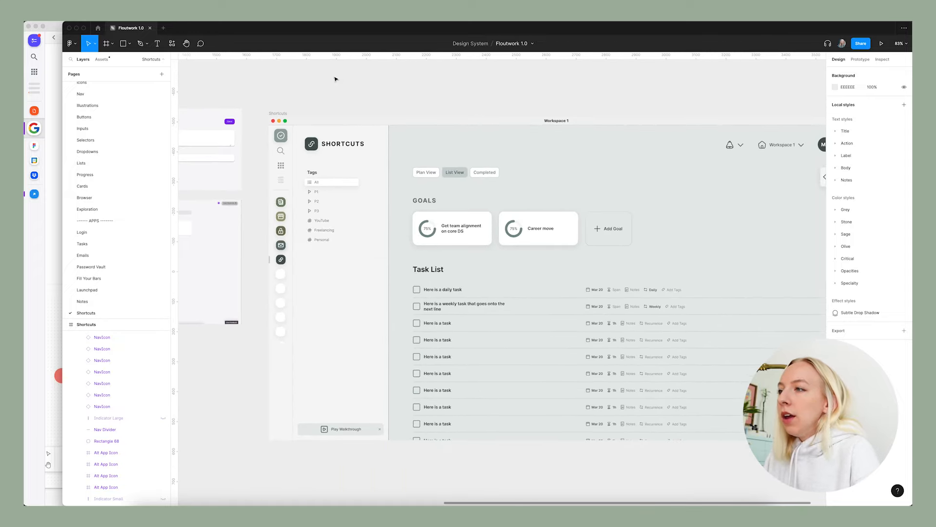
scroll(284, 152, "down", 2)
left_click(558, 213)
key("Delete")
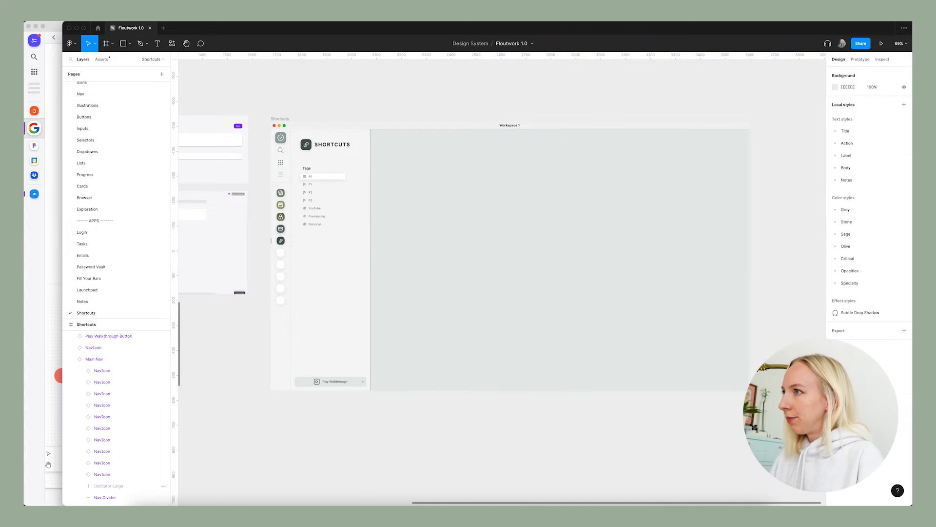
key("super+z")
Delete the task list, goals, view buttons, header controls and calendar toggle from the main content area, keeping the profile avatar.
left_click(753, 108)
left_click(734, 148)
left_click_drag(378, 137, 689, 435)
key("Delete")
left_click(739, 313)
key("Delete")
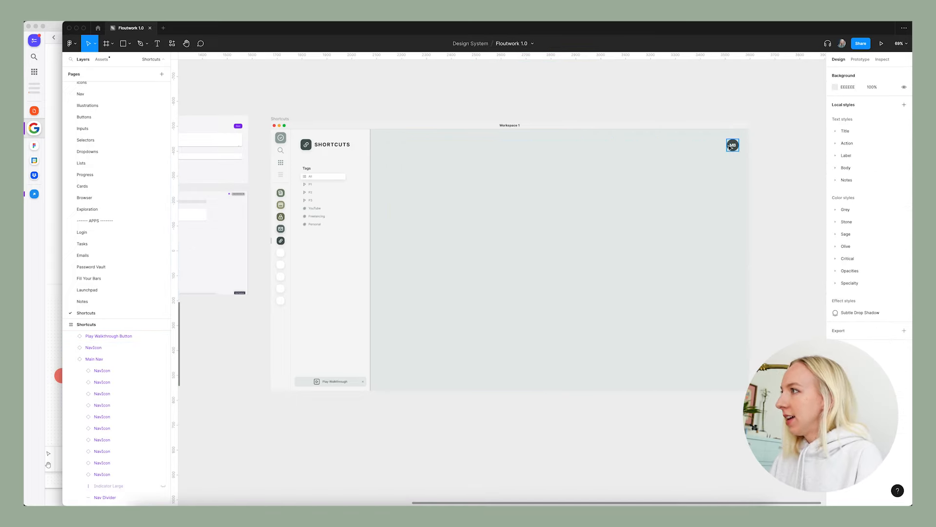
Delete the P1, P2 and P3 tags and duplicate the YouTube, Freelancing and Personal tags into the gap.
left_click(343, 234, "shift")
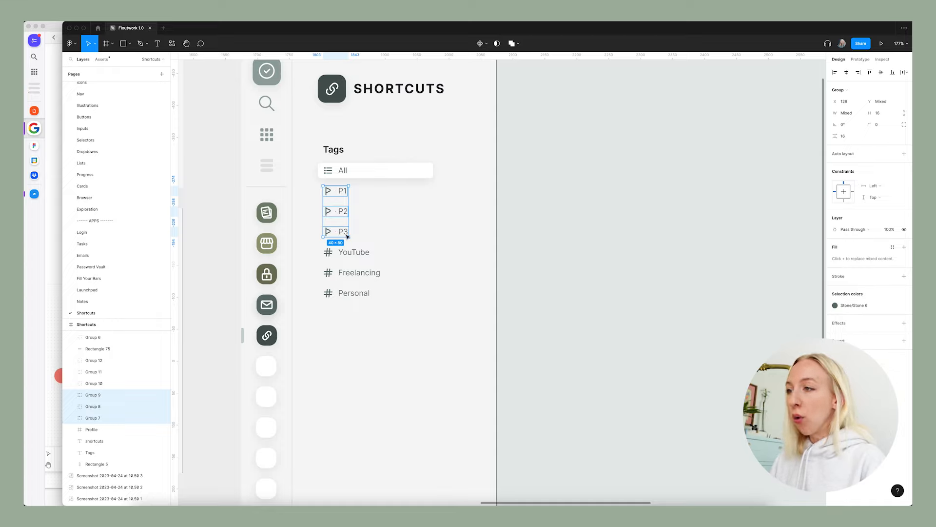
key("Delete")
left_click(341, 253)
left_click(341, 272, "shift")
left_click(337, 294, "shift")
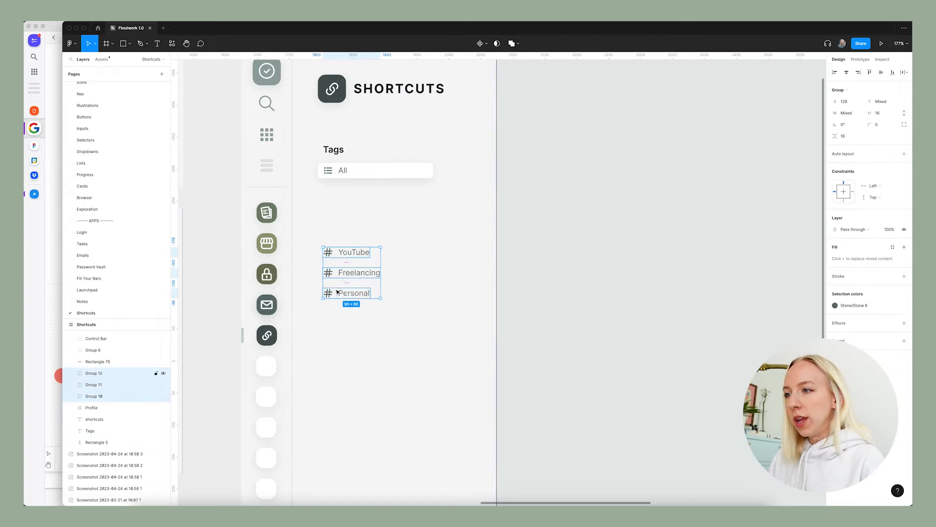
left_click_drag(353, 274, 357, 218)
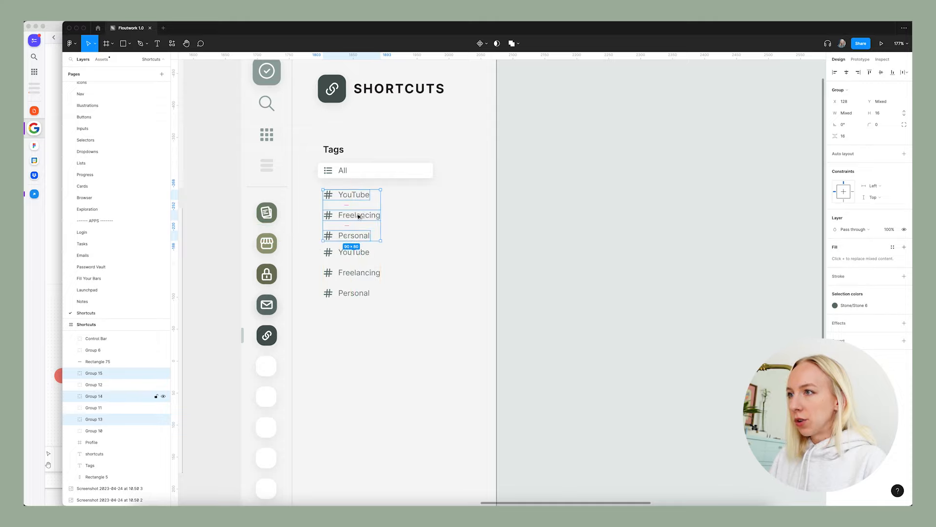
Nudge the three duplicated tags up so all six tags under All are evenly spaced.
left_click(357, 253)
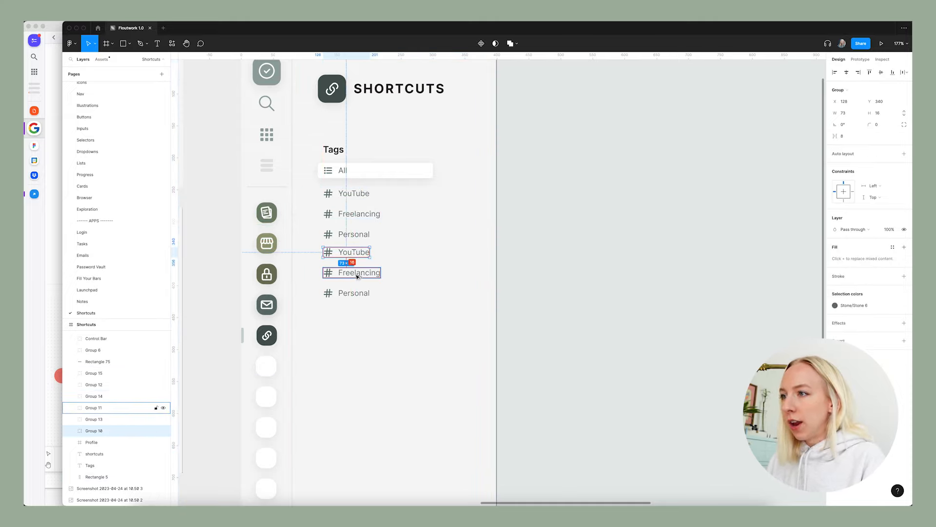
key("Escape")
left_click(355, 235)
left_click(359, 217, "shift")
left_click(354, 193, "shift")
left_click(359, 252, "shift")
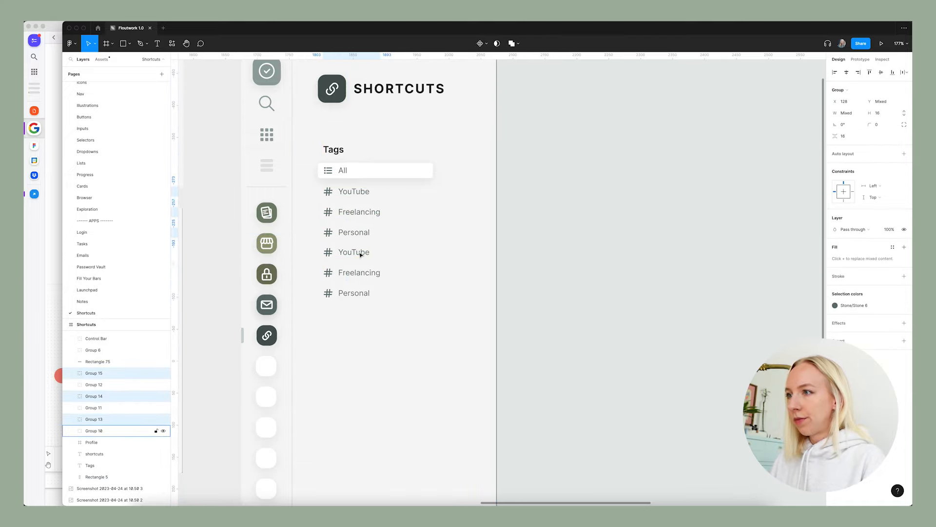
left_click(361, 253, "shift")
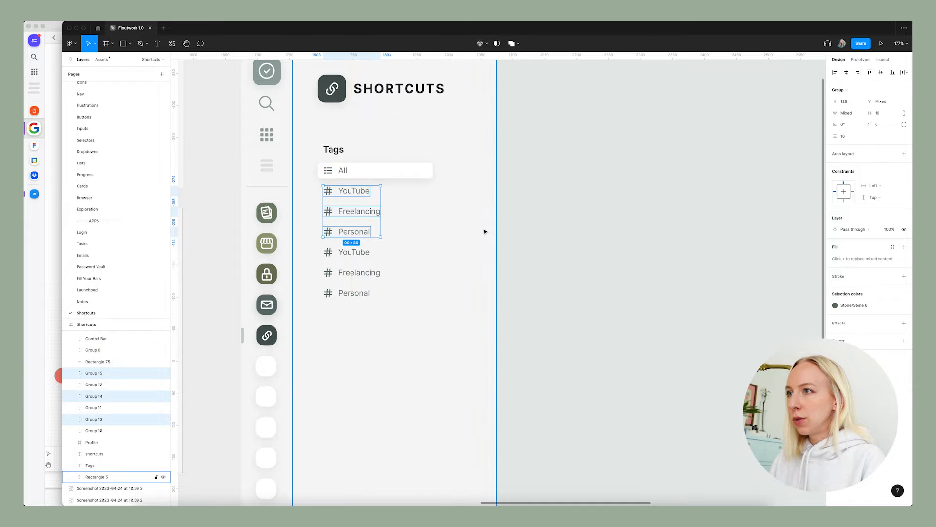
left_click(350, 281)
scroll(349, 280, "down", 5, "ctrl")
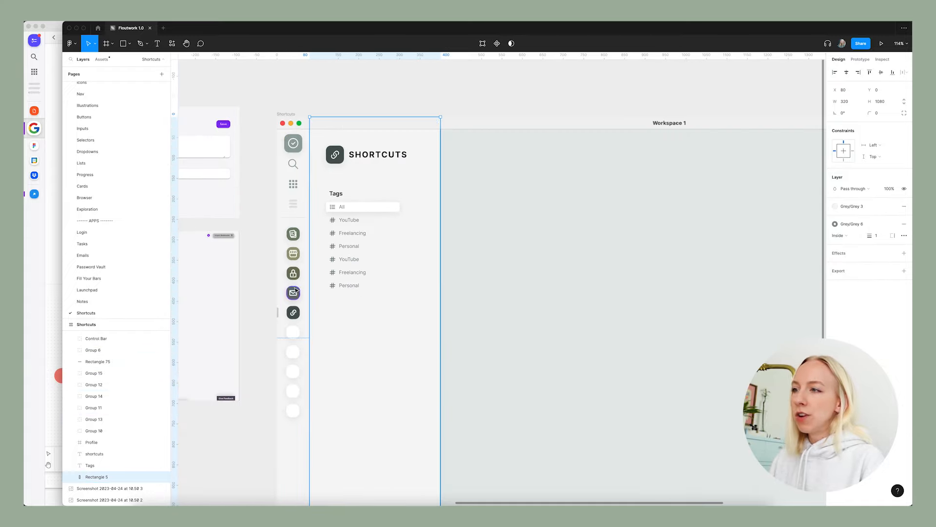
scroll(403, 146, "down", 4, "ctrl")
left_click(406, 151)
Review the cleared Shortcuts frame and compare it with the current product screenshots beside it.
scroll(371, 234, "down", 1)
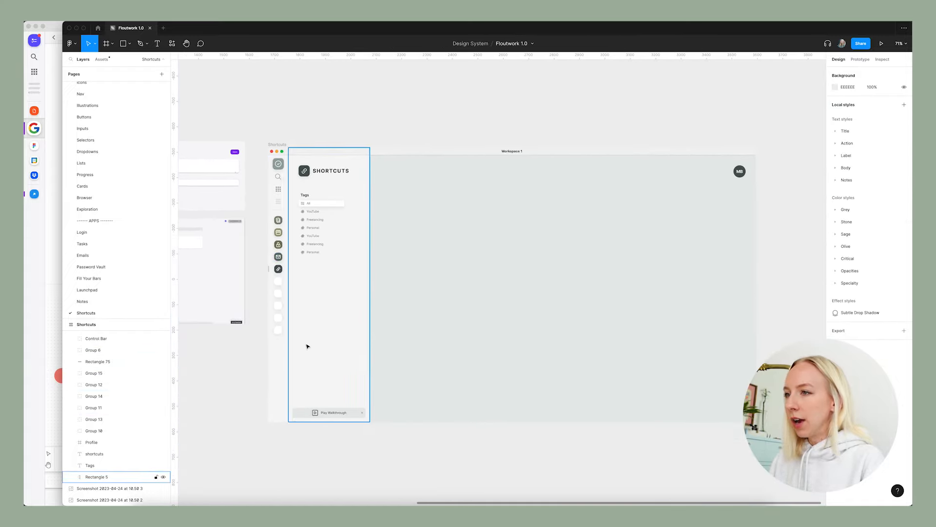
scroll(325, 279, "up", 3, "ctrl")
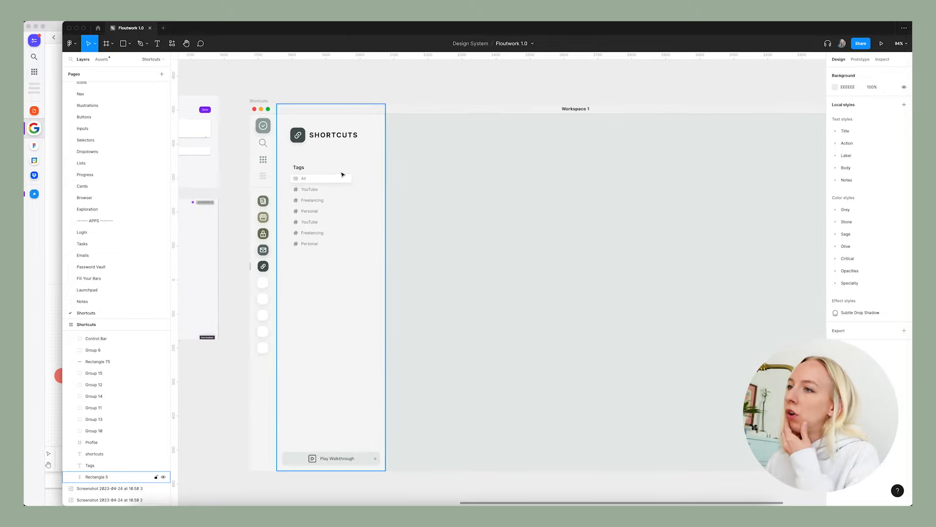
scroll(343, 174, "down", 1)
scroll(343, 175, "down", 1)
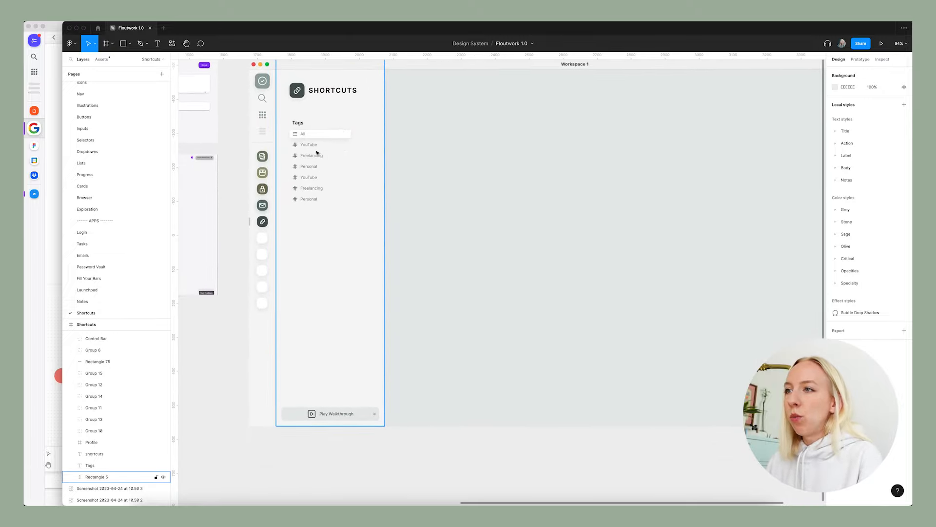
scroll(313, 231, "down", 3, "ctrl")
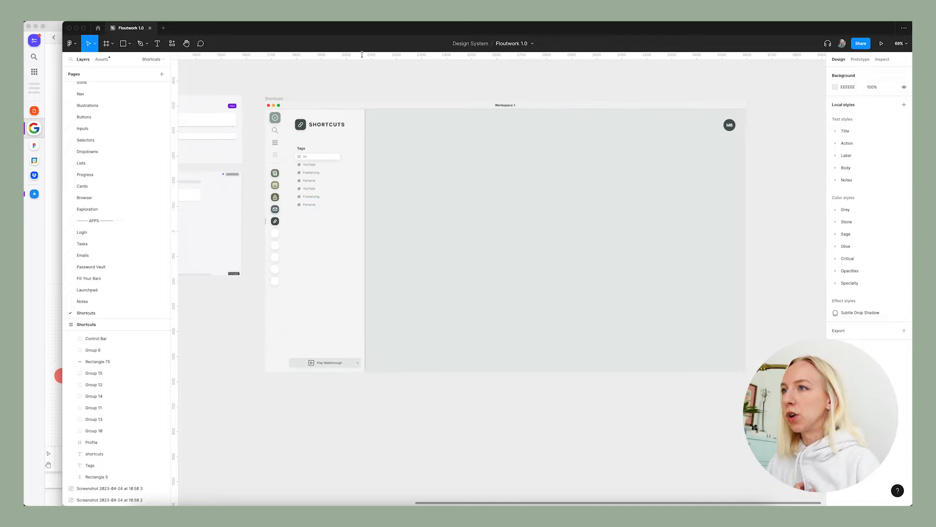
scroll(393, 158, "up", 2)
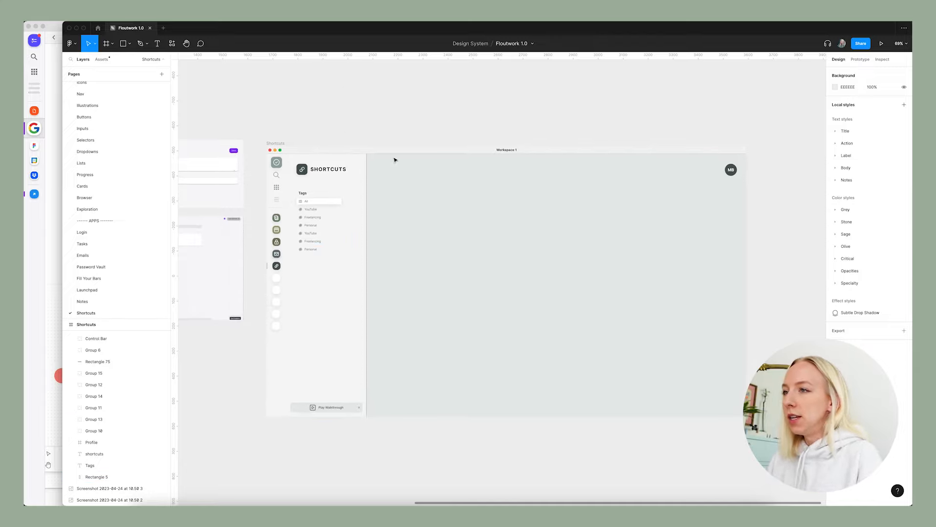
scroll(451, 143, "down", 2)
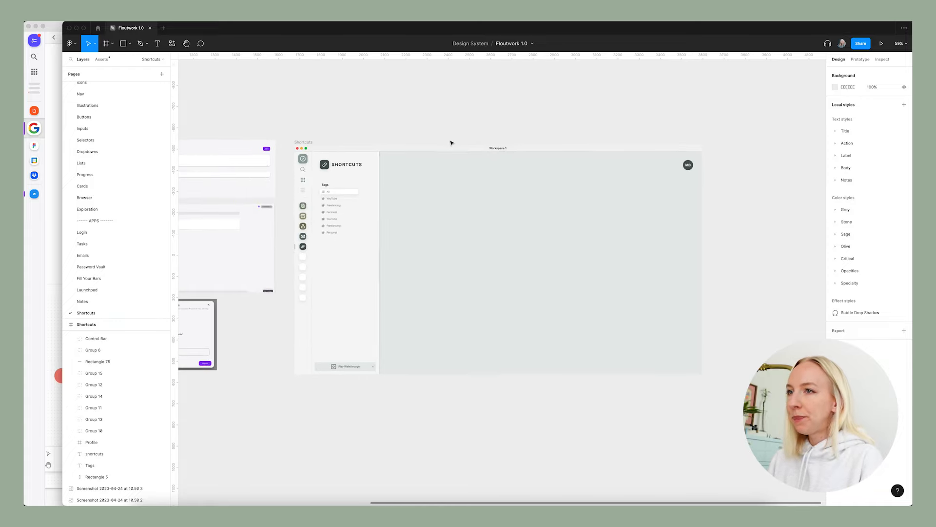
scroll(451, 143, "left", 6)
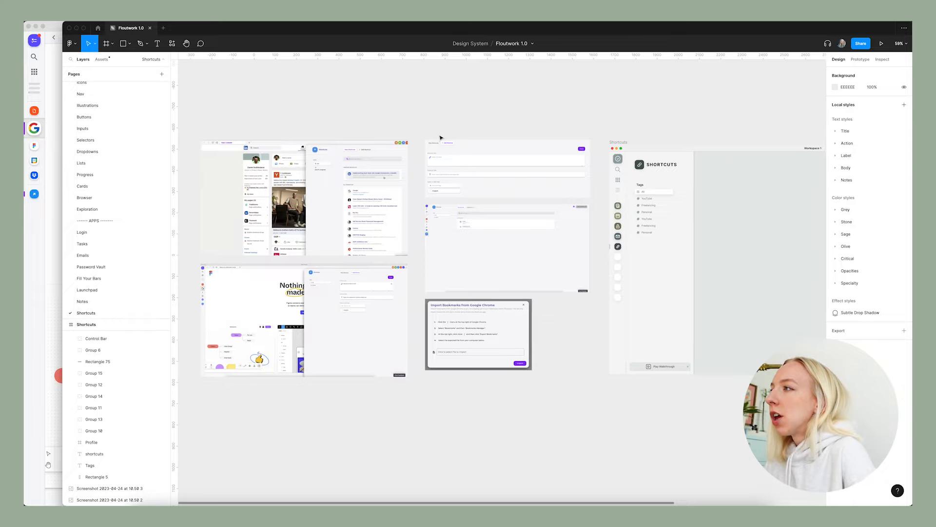
scroll(441, 138, "right", 4)
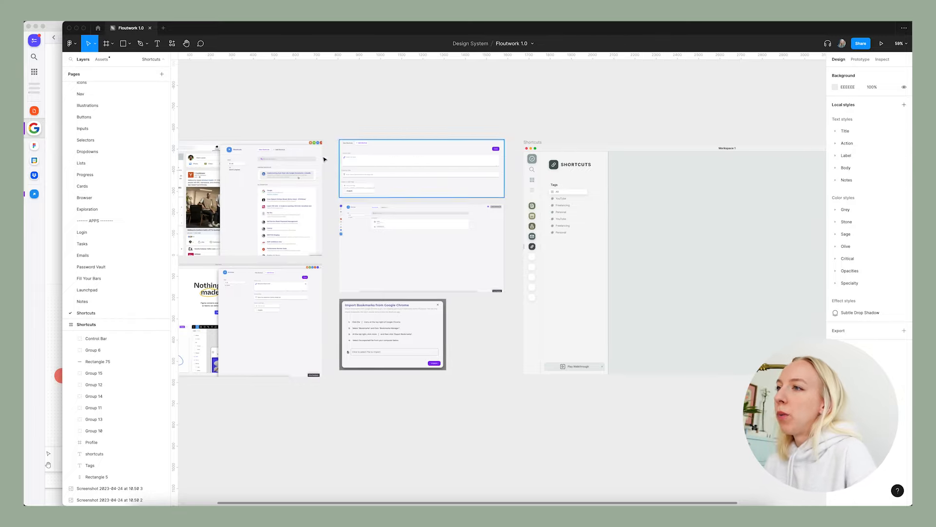
Examine the existing Shortcuts list, add-shortcut form and import bookmarks screenshots against the cleared Shortcuts frame.
scroll(347, 175, "up", 5)
scroll(348, 174, "up", 2)
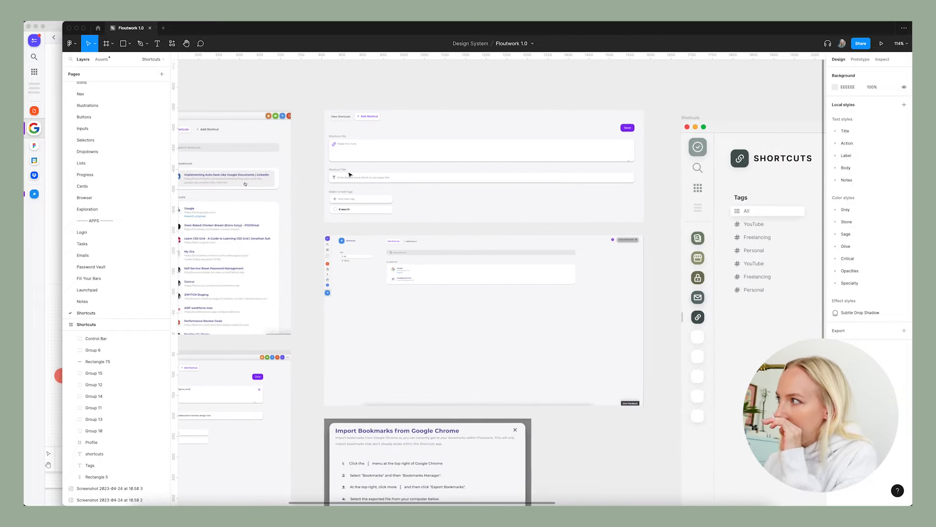
scroll(349, 175, "right", 3)
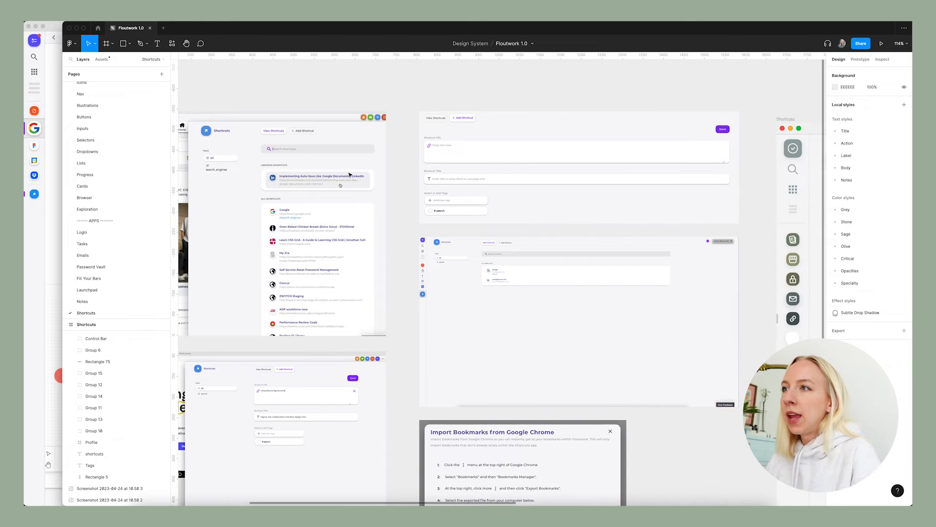
scroll(387, 177, "right", 10)
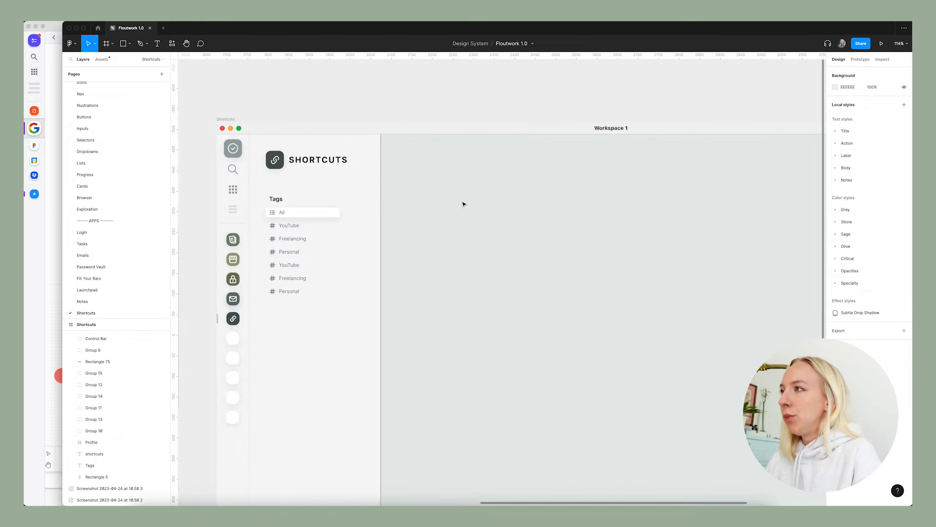
scroll(636, 226, "down", 3)
scroll(512, 324, "down", 3)
scroll(443, 309, "left", 5)
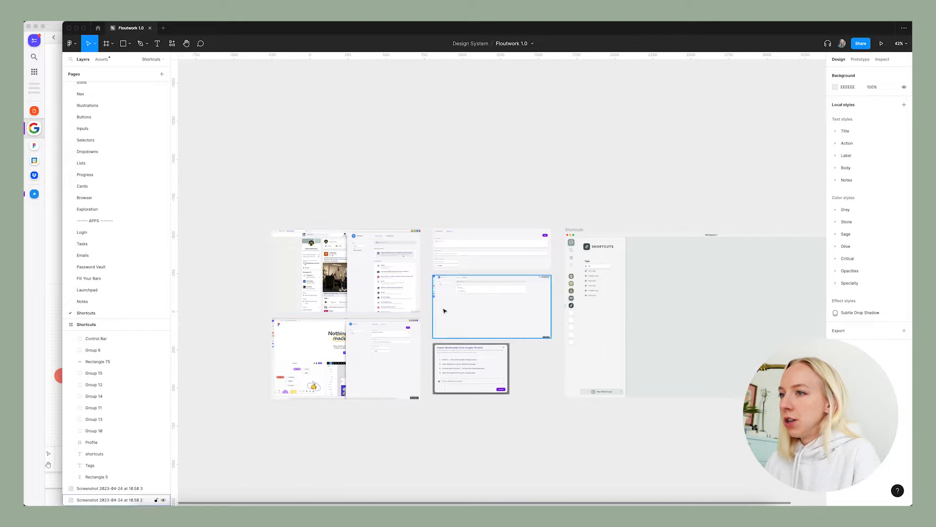
scroll(386, 269, "up", 5)
scroll(577, 268, "right", 3)
scroll(589, 272, "down", 5)
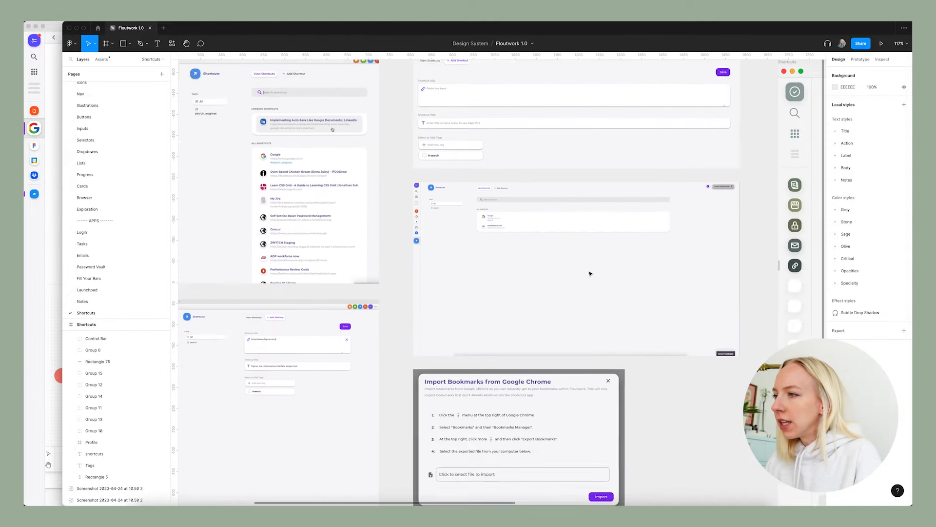
scroll(590, 274, "right", 3)
scroll(452, 111, "up", 5)
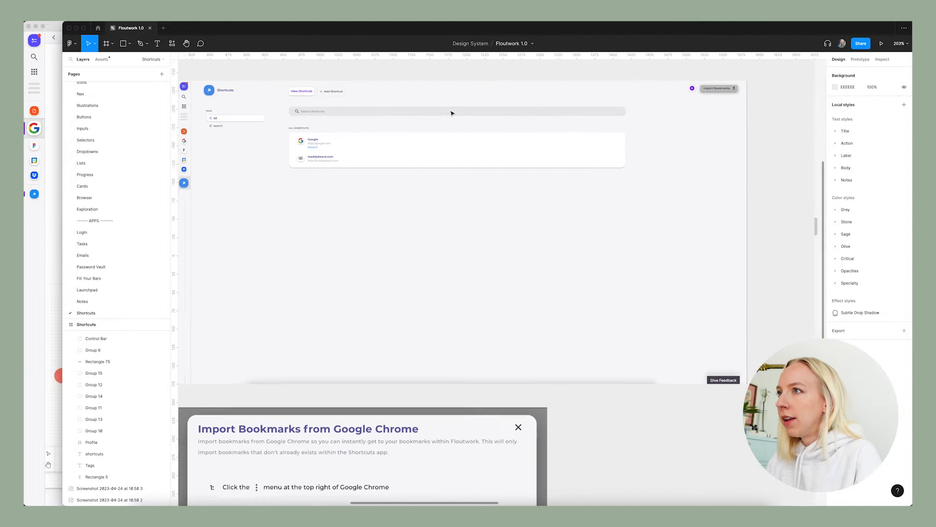
scroll(291, 252, "up", 3)
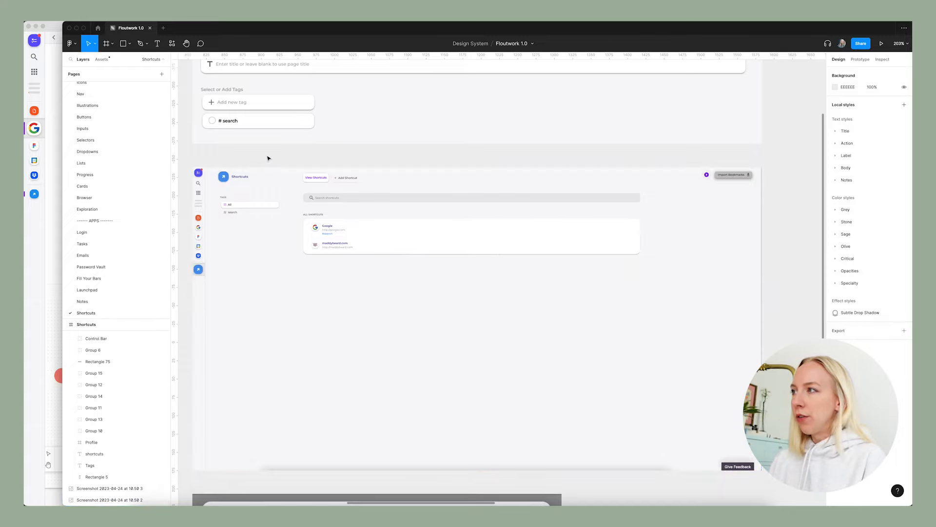
scroll(234, 121, "down", 2)
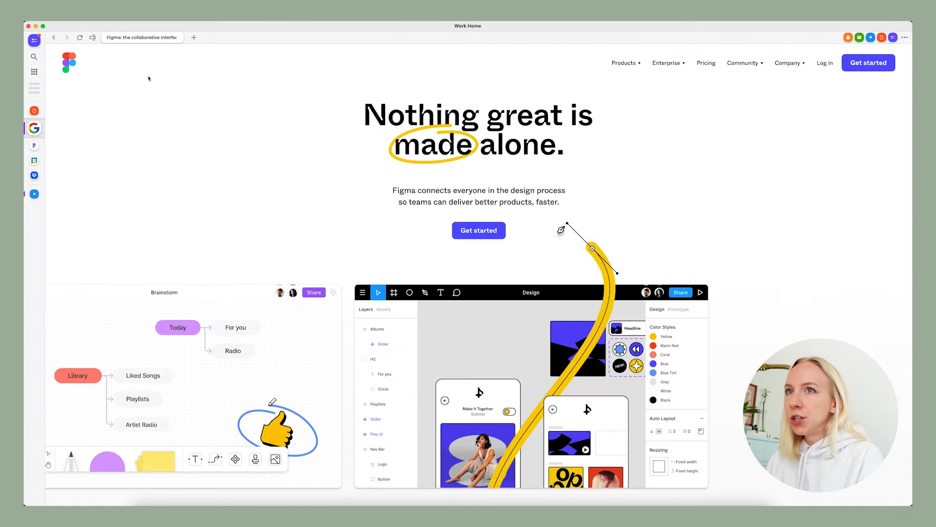
Open Shortcuts in the live Floutwork app and compare its View Shortcuts and Add Shortcut screens.
left_click(34, 193)
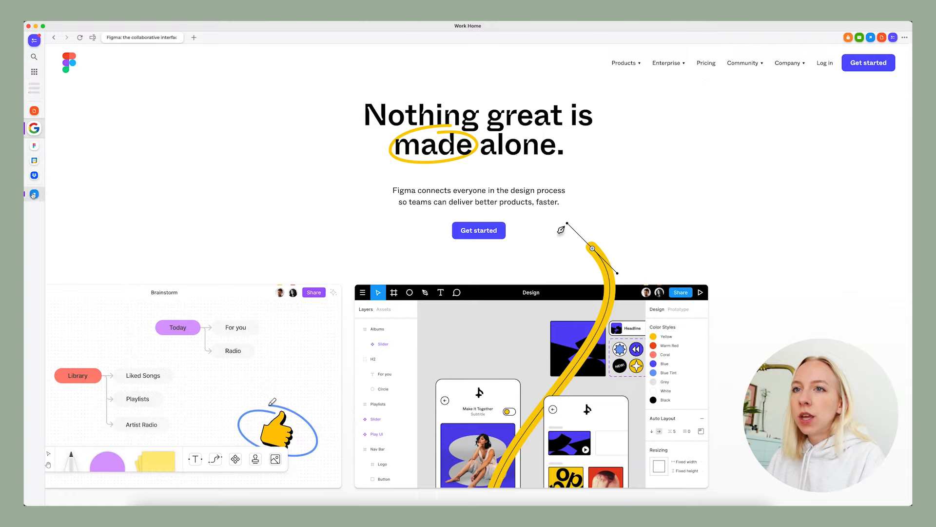
left_click(267, 52)
left_click(218, 48)
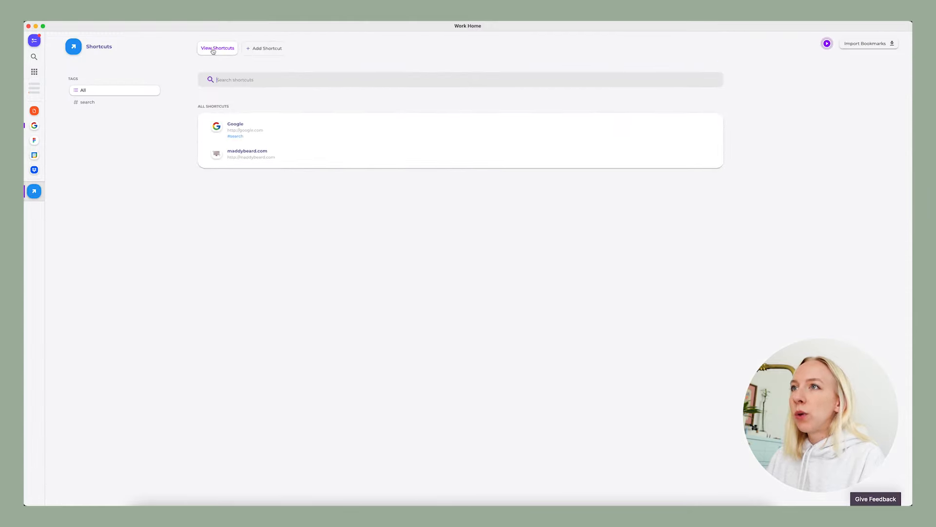
left_click(269, 48)
left_click(218, 49)
left_click(284, 50)
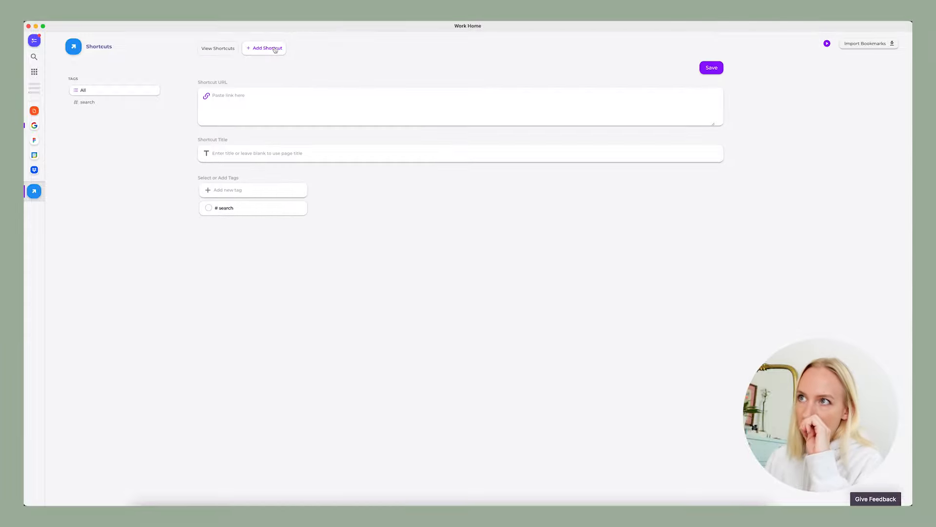
left_click(218, 50)
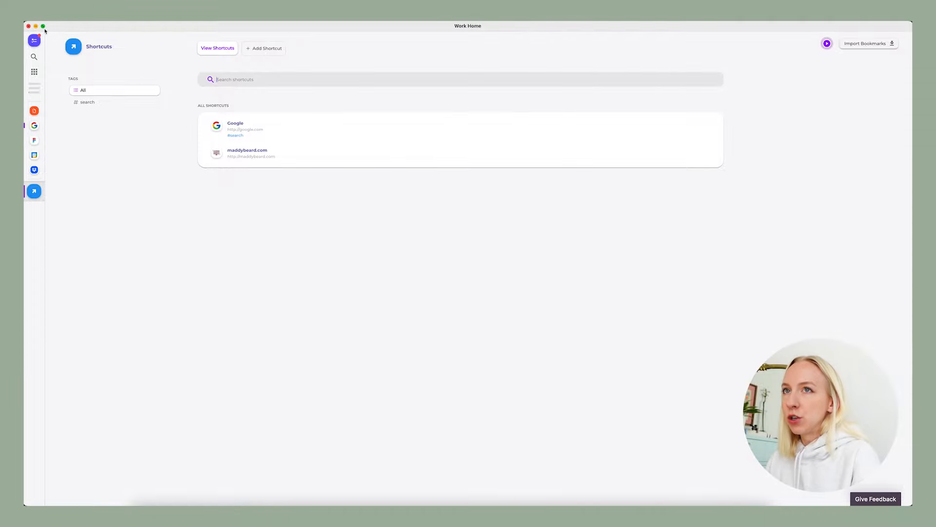
Return to Figma and examine how shortcuts are listed in the current product screenshots.
key("F4")
left_click(274, 137)
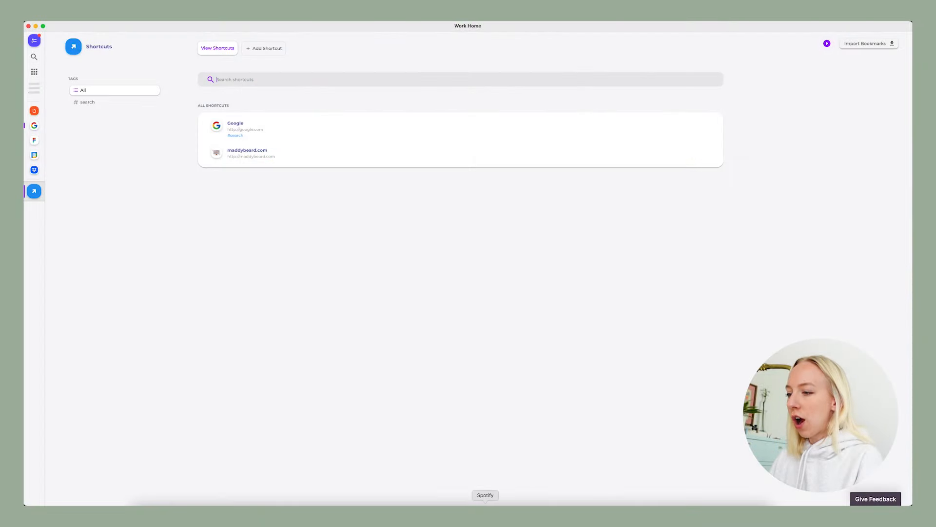
left_click(505, 514)
left_click(414, 282)
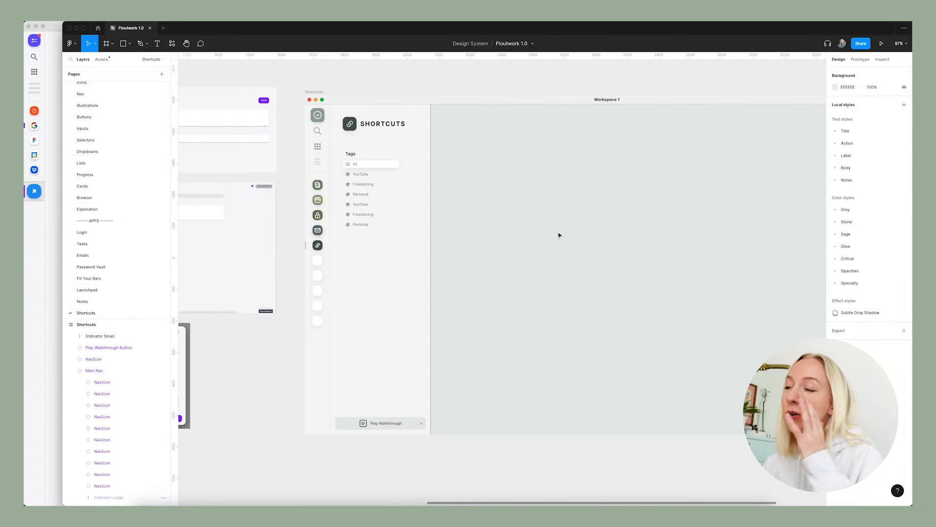
scroll(559, 235, "left", 7)
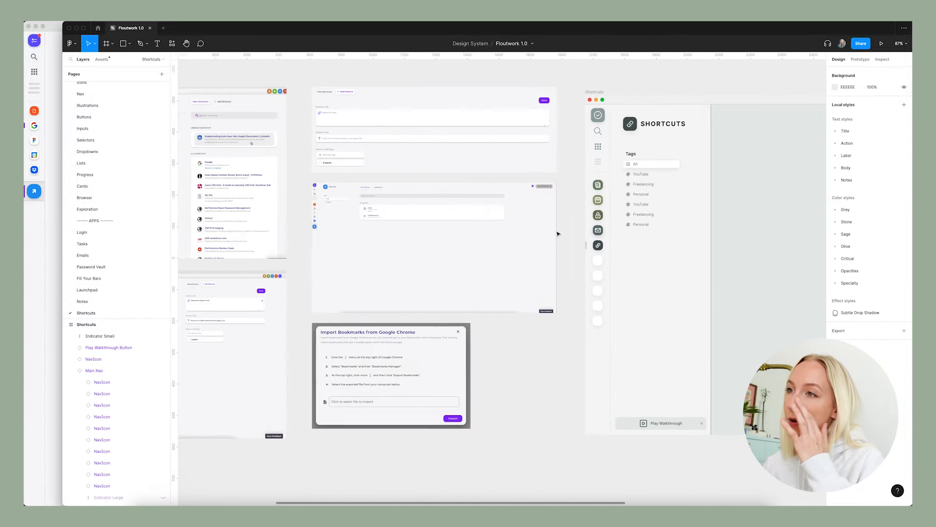
scroll(439, 204, "up", 6)
scroll(429, 226, "down", 10)
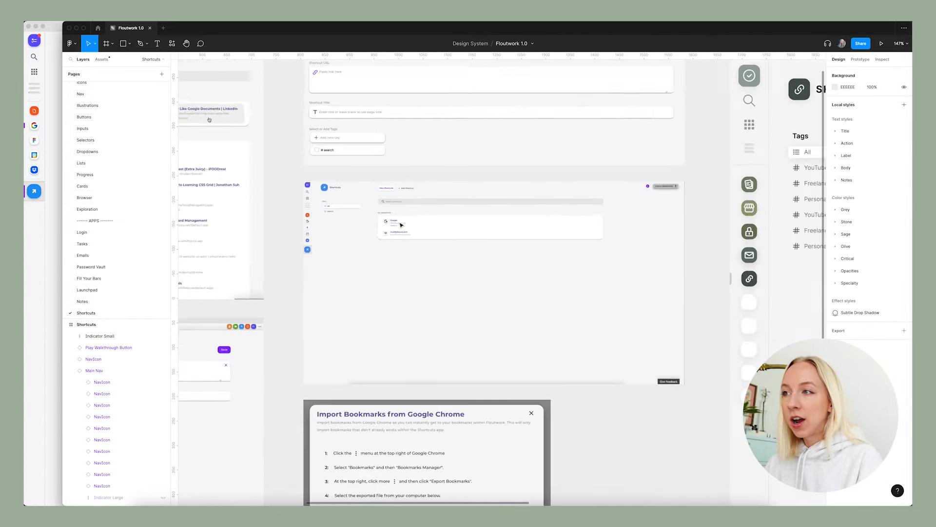
scroll(445, 227, "left", 2)
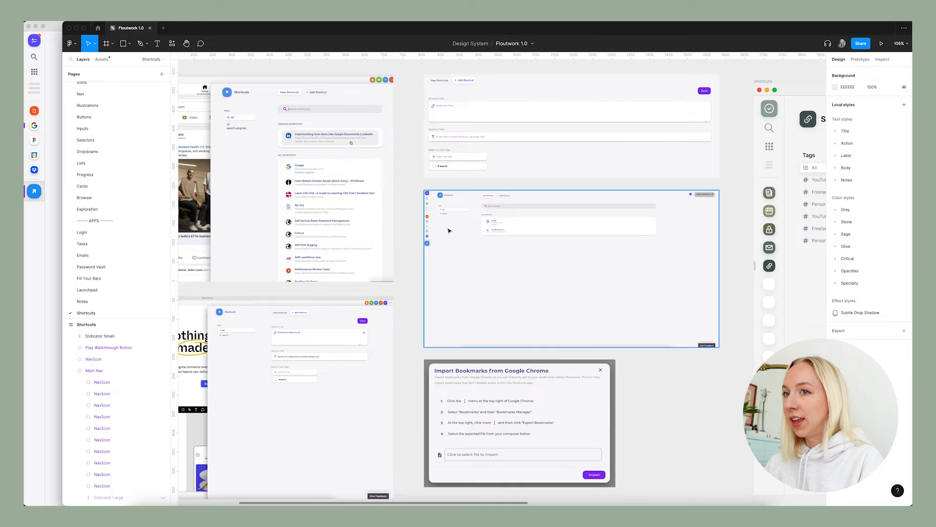
Copy the first website row from the Password Vault page's list and paste it into the Shortcuts frame's main area.
left_click(110, 268)
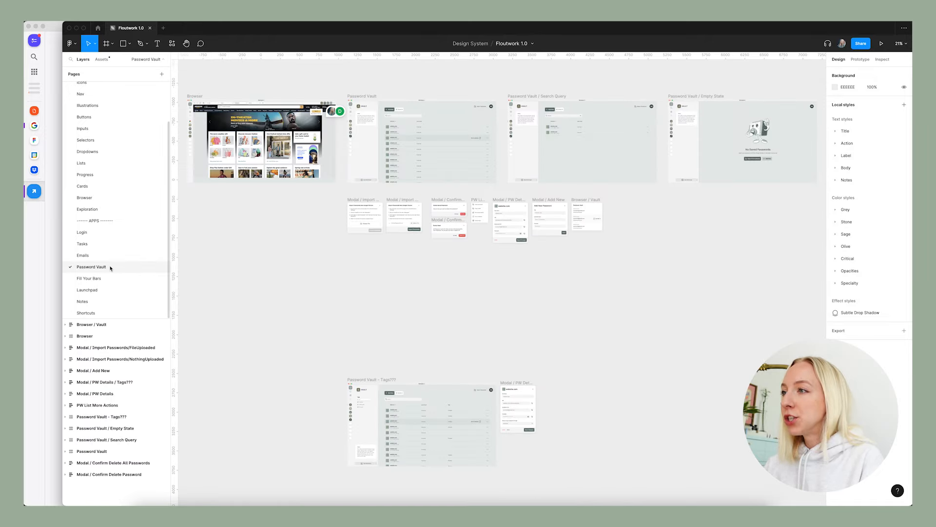
scroll(419, 117, "up", 5)
scroll(302, 161, "up", 4)
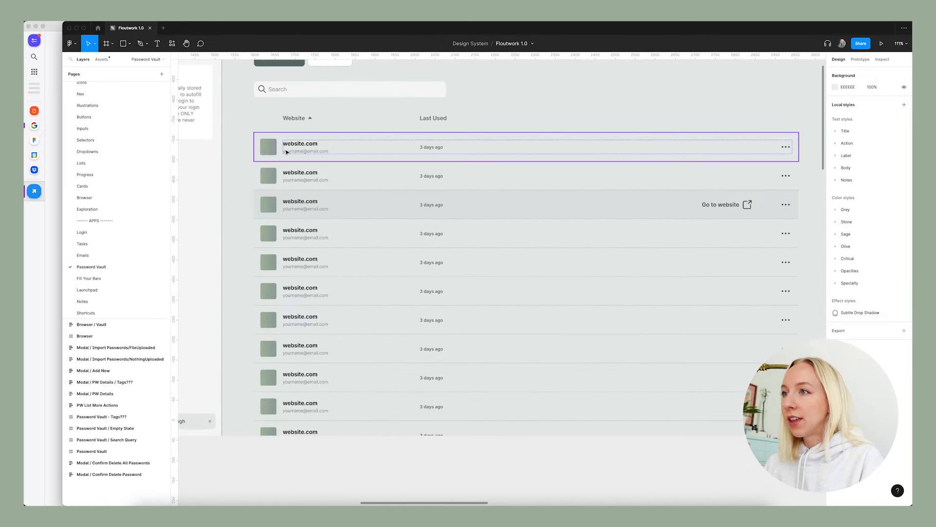
left_click(309, 146)
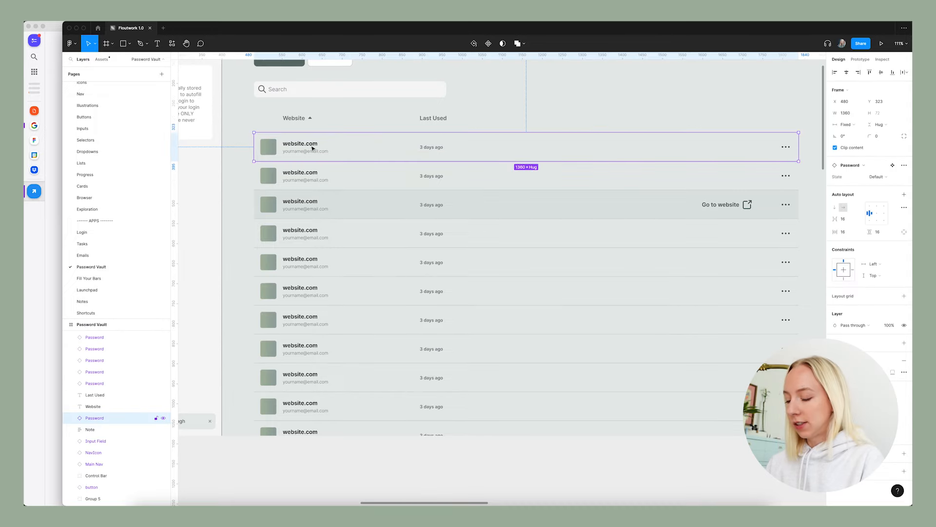
left_click(90, 313)
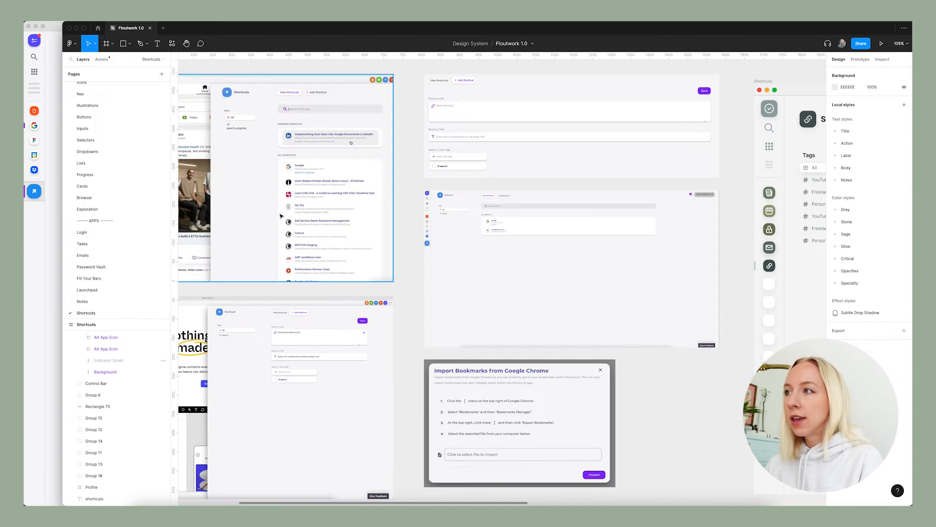
scroll(487, 268, "right", 8)
scroll(488, 268, "down", 5)
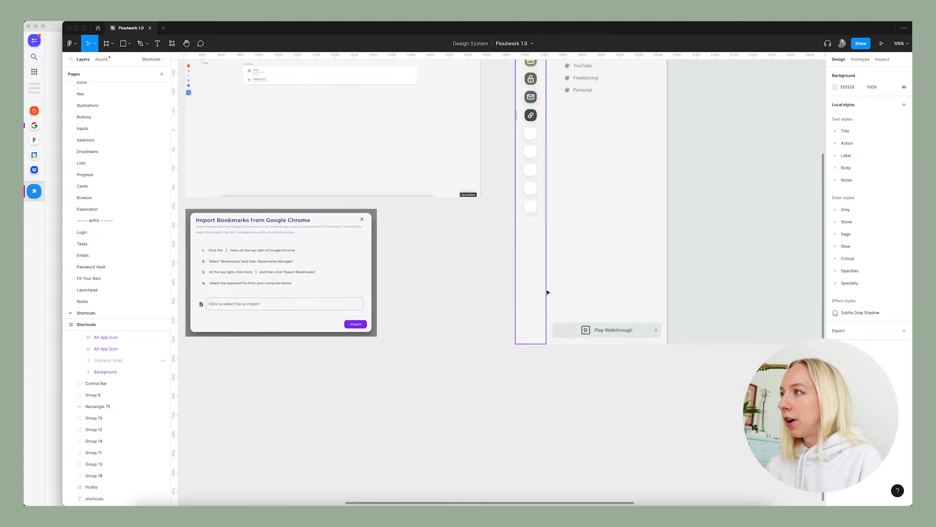
scroll(545, 292, "right", 15)
scroll(545, 292, "up", 6)
key("super+v")
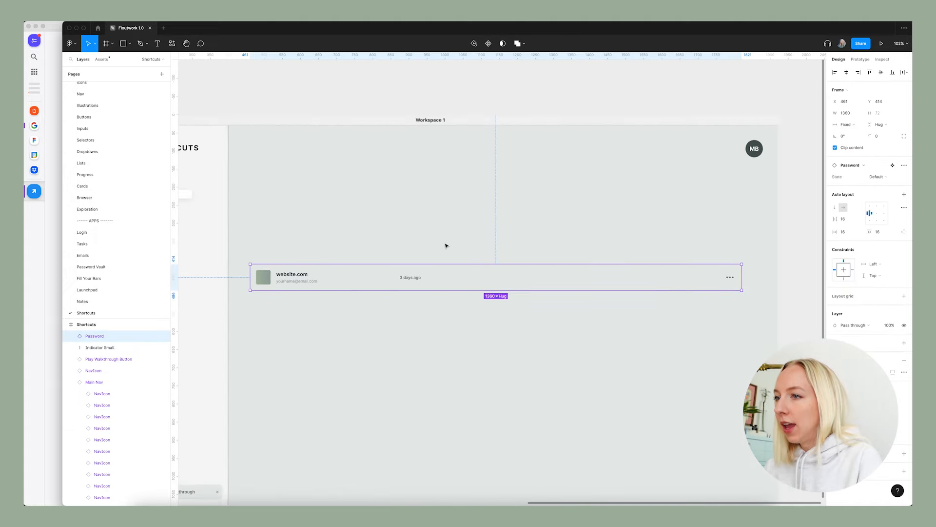
Change the pasted row's website title to "Figma", using the existing shortcuts list screenshot as reference.
scroll(445, 245, "down", 3)
scroll(299, 254, "left", 8)
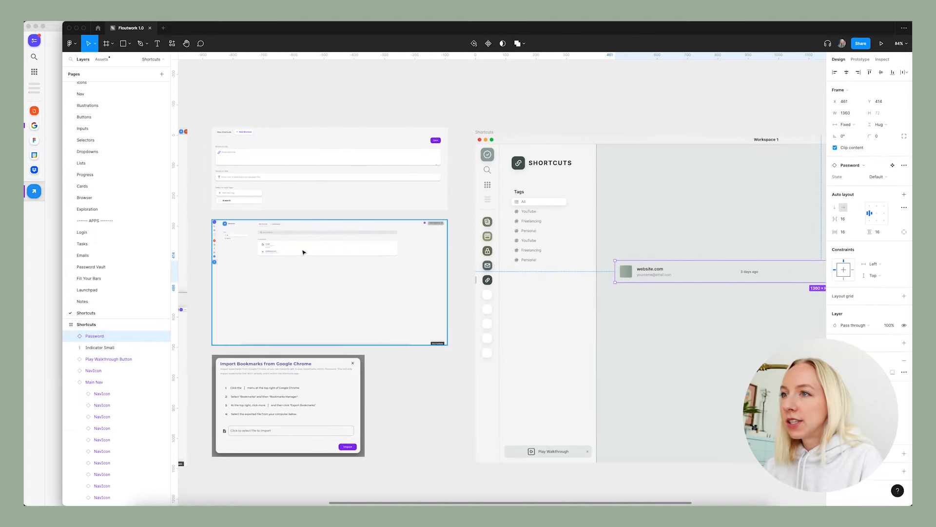
scroll(262, 259, "up", 10)
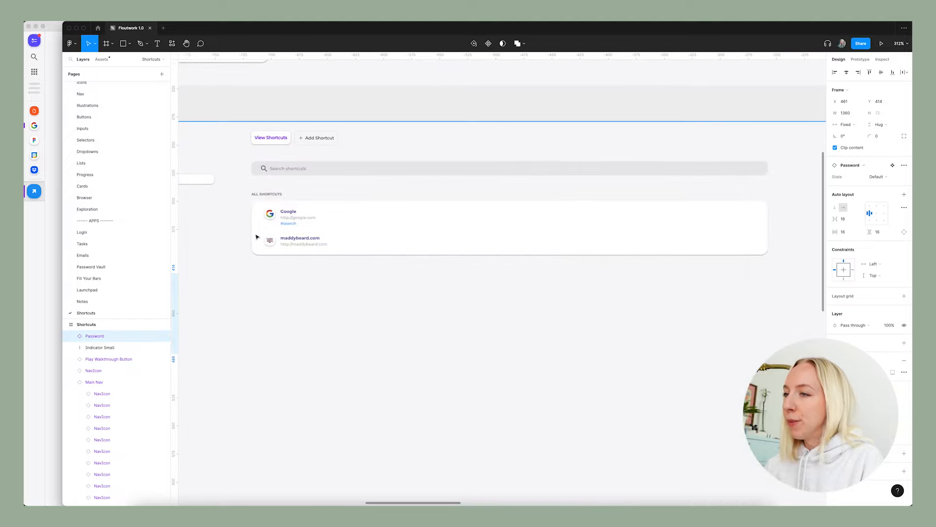
scroll(303, 245, "down", 10)
scroll(734, 273, "up", 10)
double_click(504, 233)
left_click(511, 246)
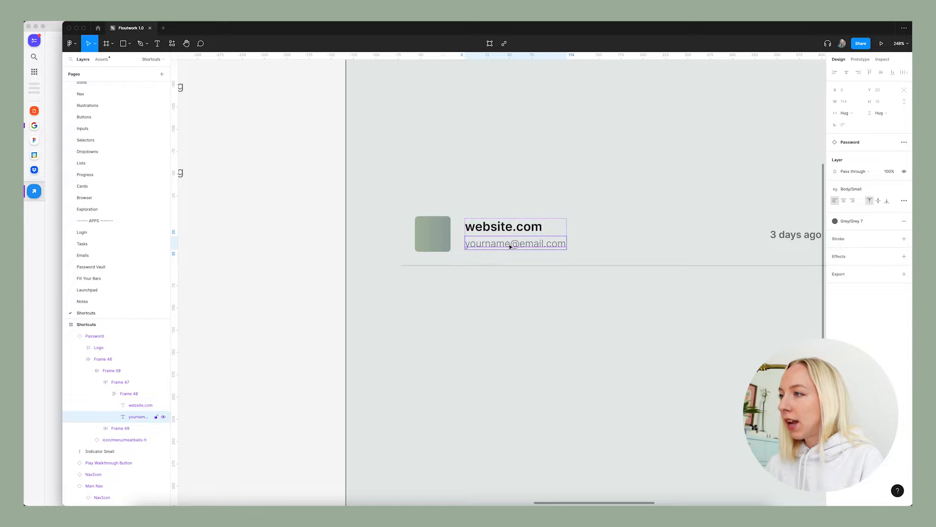
double_click(511, 246)
triple_click(500, 226)
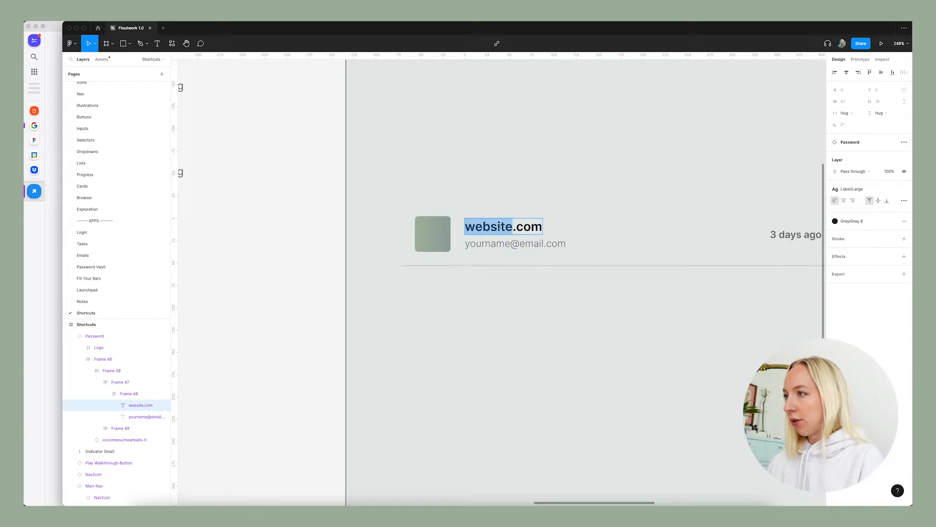
type("Figma")
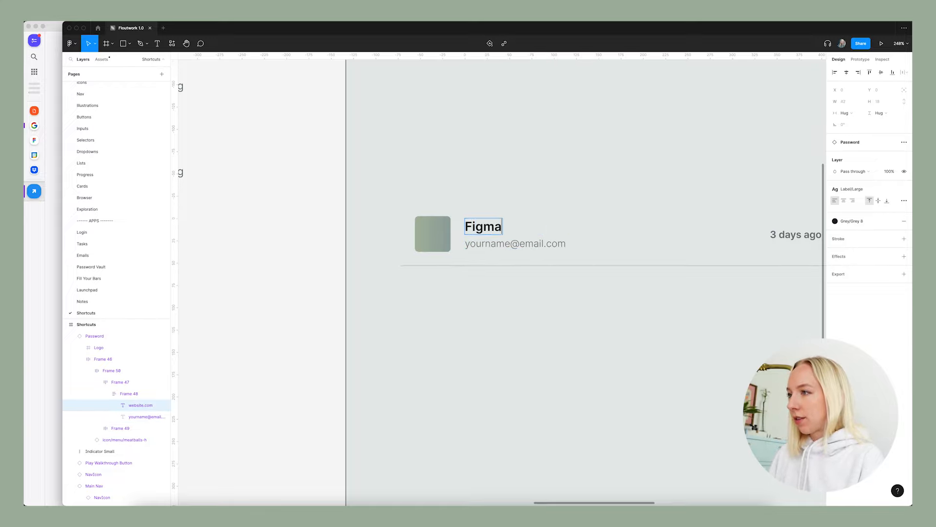
scroll(503, 234, "left", 1)
double_click(509, 249)
type("ht")
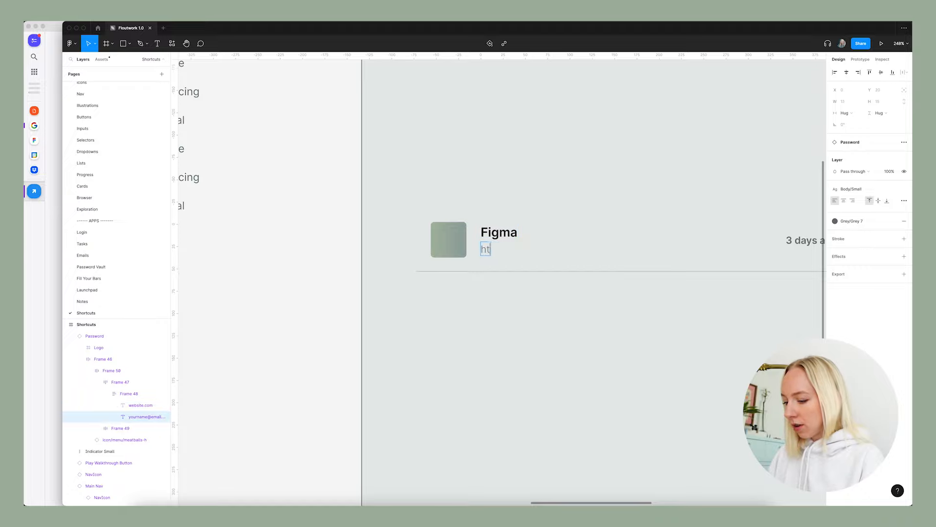
type("tps://")
type("www.figma.com")
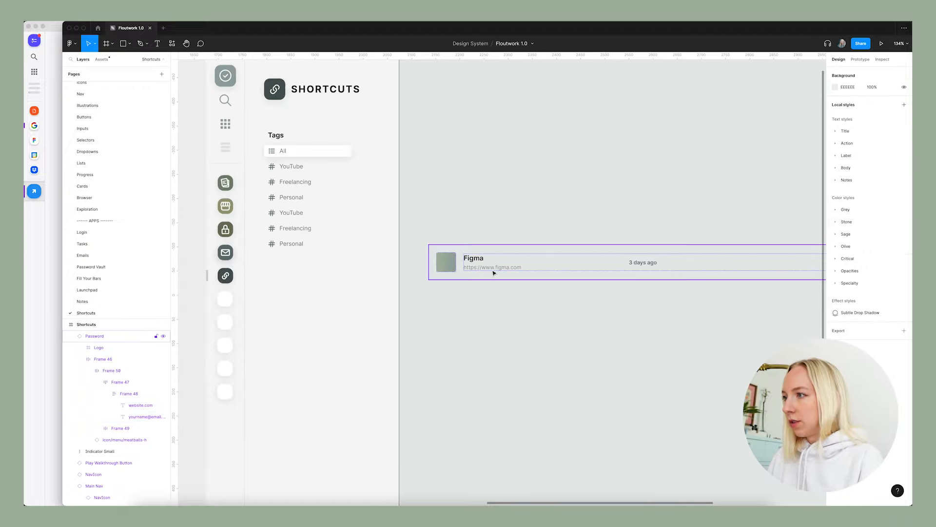
Hide the "3 days ago" last-used text in the Figma shortcut row.
scroll(489, 272, "down", 5)
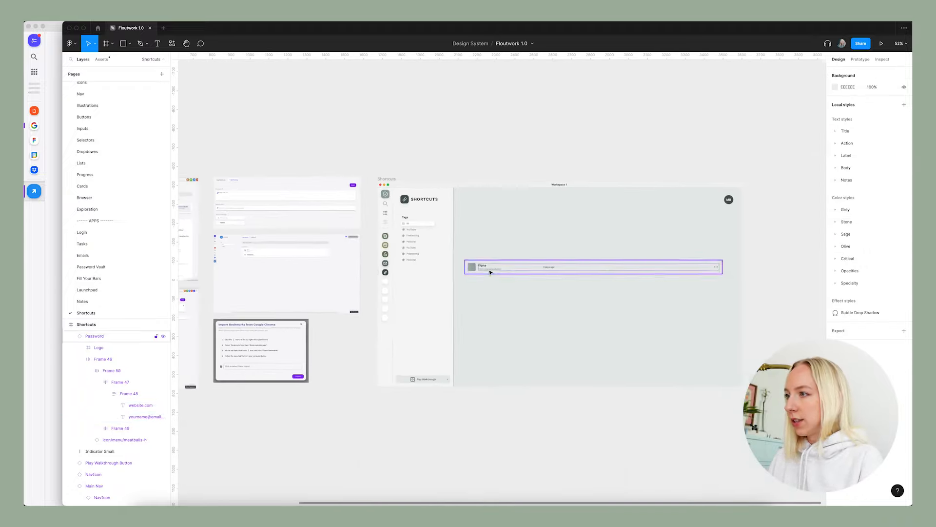
scroll(490, 271, "left", 2)
scroll(349, 257, "left", 2)
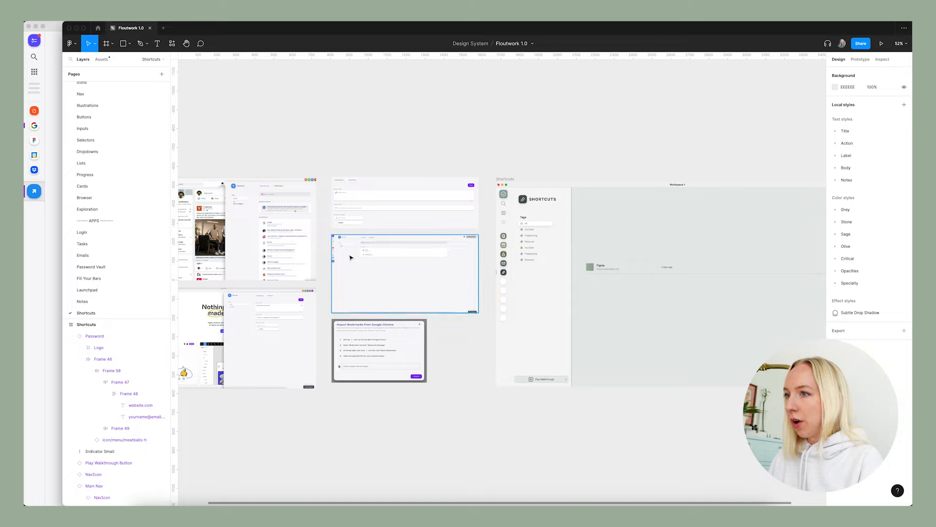
scroll(349, 257, "right", 2)
scroll(708, 283, "up", 5)
left_click(452, 241)
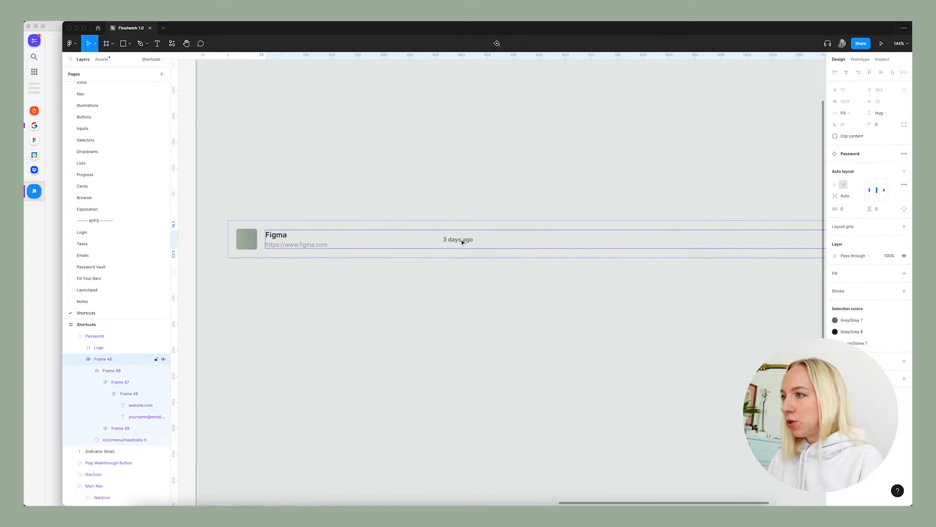
left_click(461, 241)
left_click(453, 239)
key("super+shift+h")
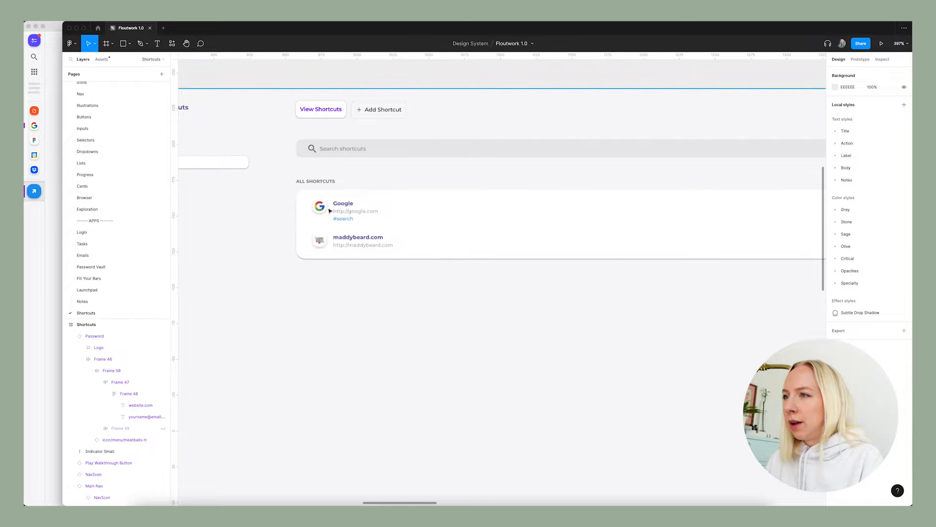
scroll(329, 210, "down", 5)
scroll(340, 201, "down", 3)
scroll(623, 240, "right", 5)
scroll(630, 241, "right", 3)
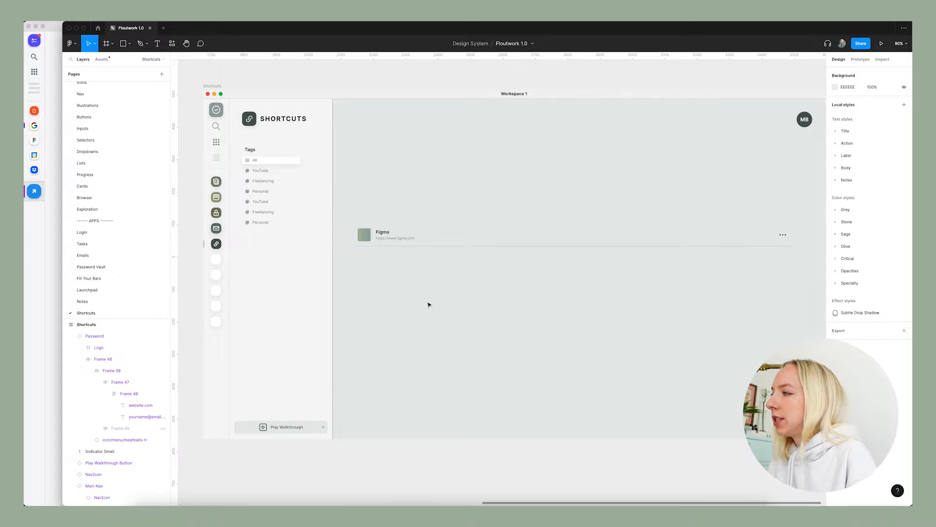
scroll(547, 237, "down", 5)
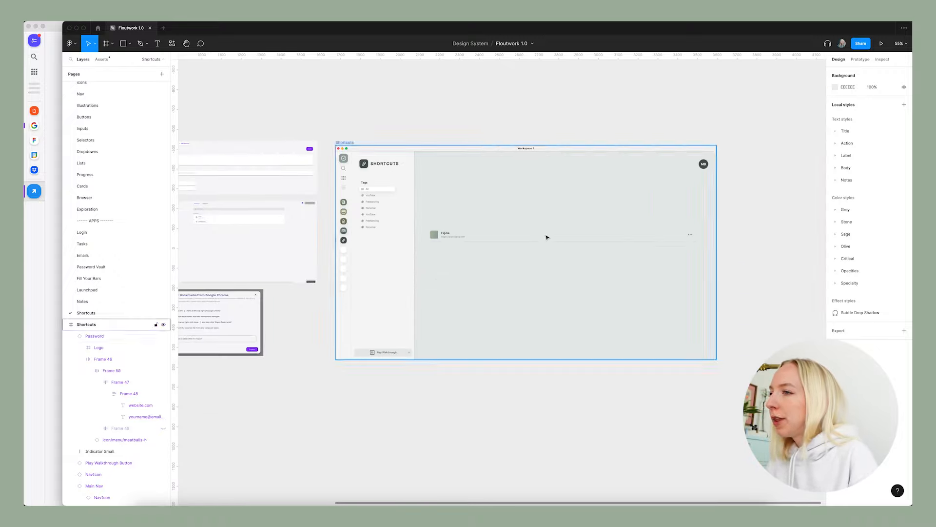
Undo the recent changes to the Figma shortcut row, including the hiding of its "3 days ago" text.
scroll(547, 237, "right", 5)
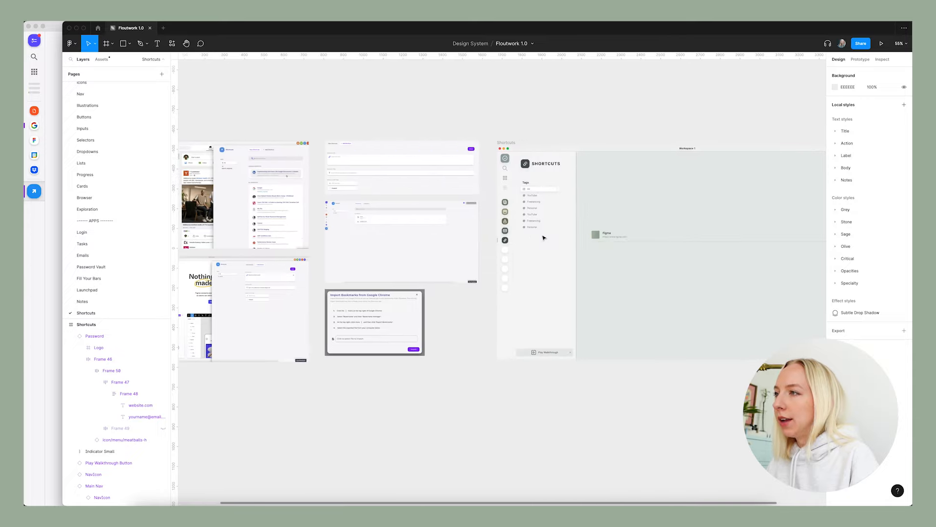
scroll(651, 240, "up", 6)
scroll(454, 240, "down", 3)
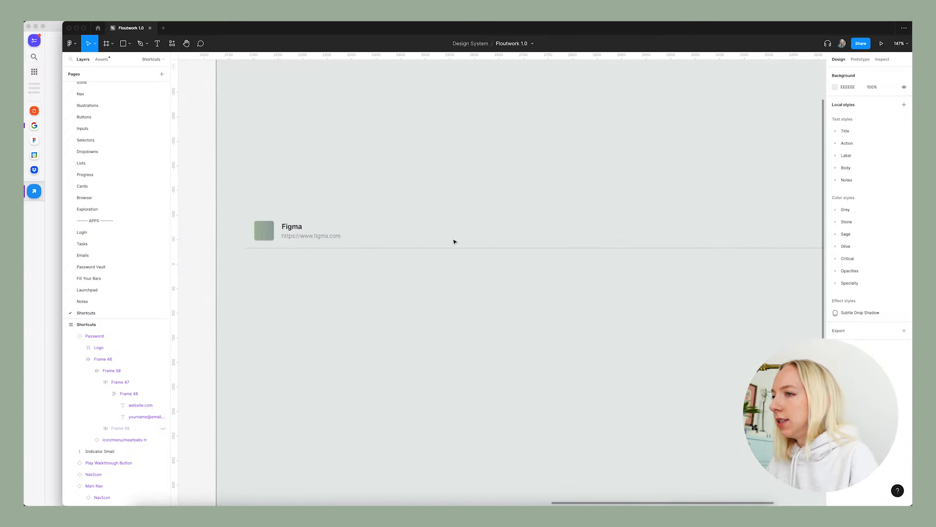
left_click(555, 226)
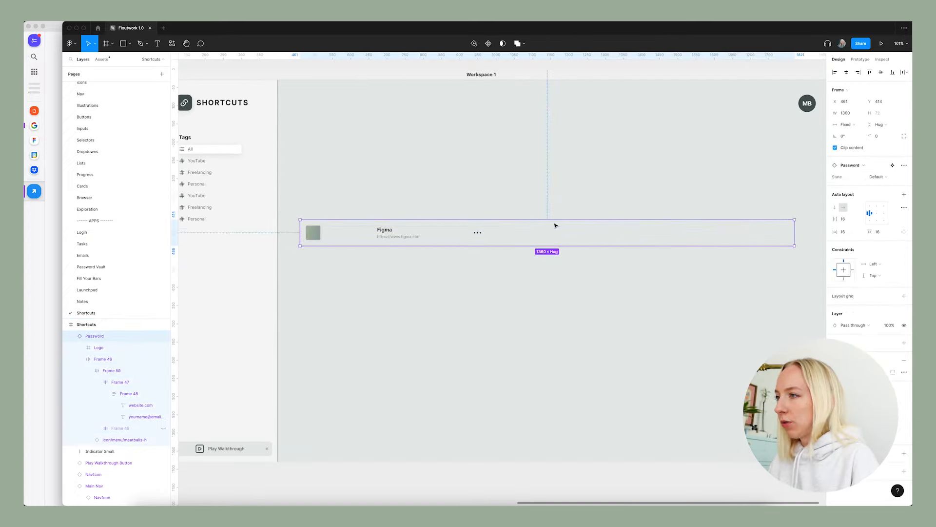
key("super+z")
key("super+z")
key("super+z")
key("super+z")
key("super+z")
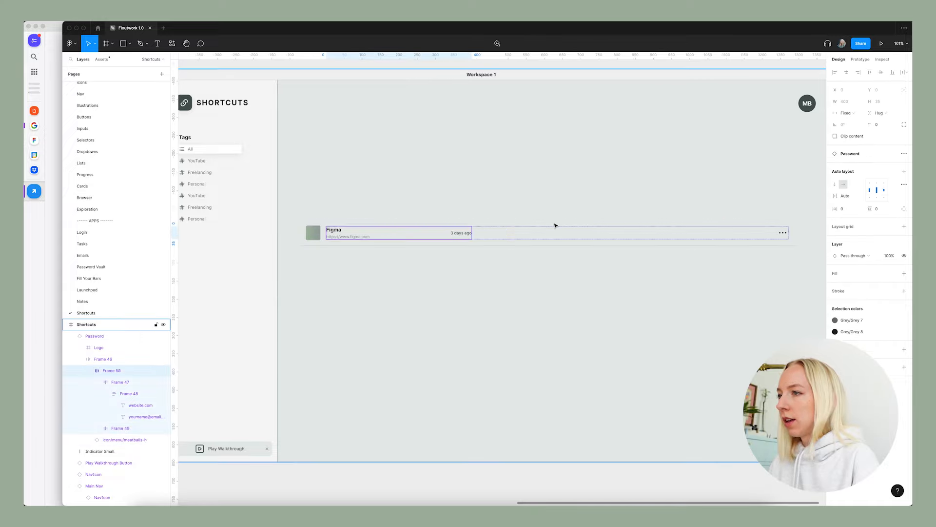
Replace the "3 days ago" text in the Figma shortcut row with the tag "#design".
double_click(464, 233)
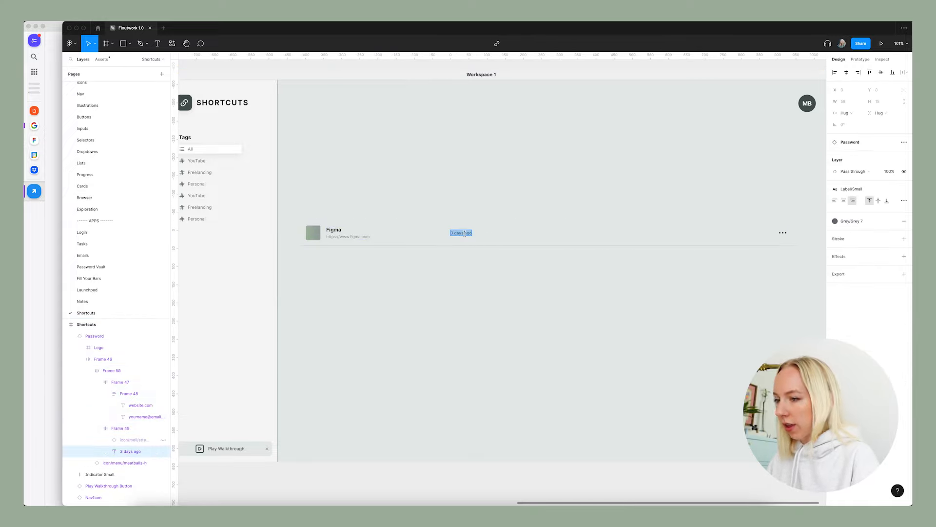
type("#desig")
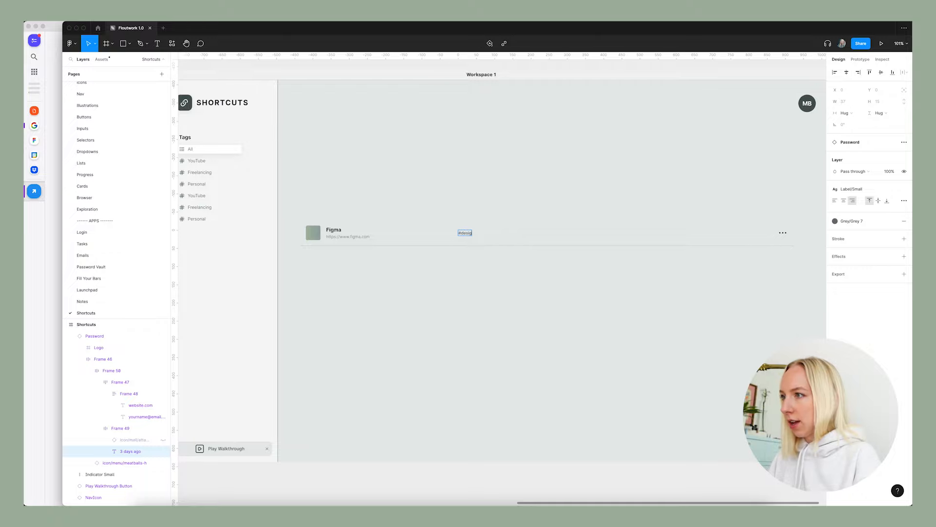
scroll(473, 256, "up", 1)
type("n")
left_click(481, 289)
scroll(441, 265, "up", 3)
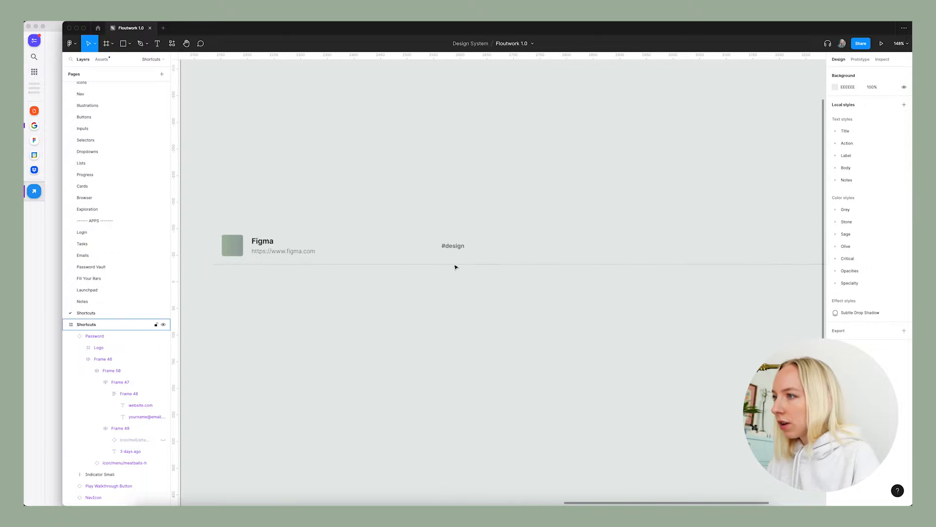
scroll(431, 264, "down", 4)
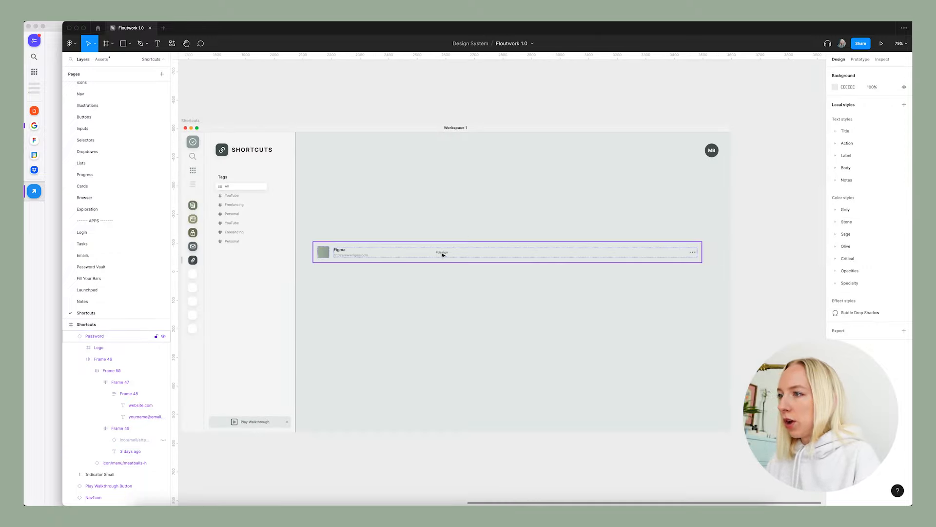
scroll(443, 255, "left", 1)
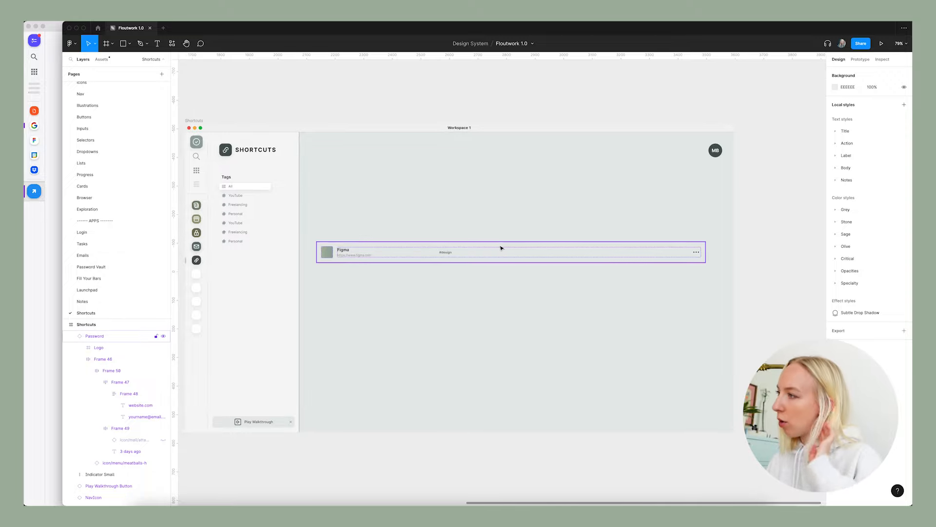
Extend the Figma row's tag text to read "#design, #figma, #work".
double_click(448, 256)
double_click(448, 255)
double_click(449, 253)
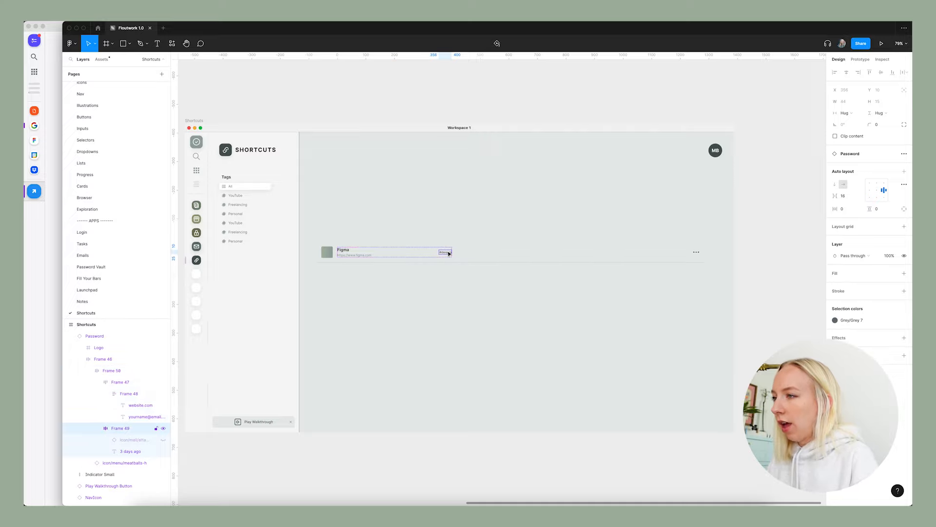
double_click(449, 253)
scroll(449, 254, "up", 1)
left_click(449, 253)
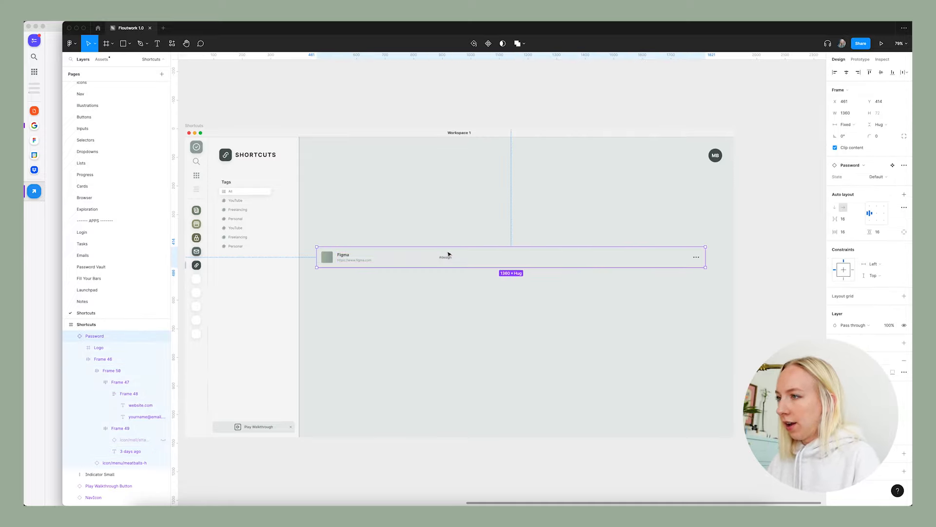
scroll(442, 270, "up", 8)
left_click(463, 233, "super")
double_click(463, 234)
key("Right")
type(", ")
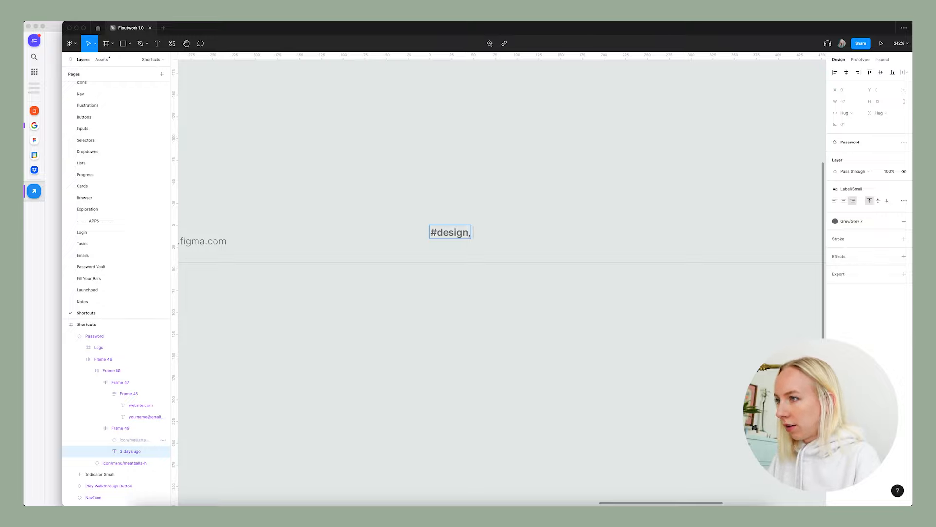
type("#")
type("fi")
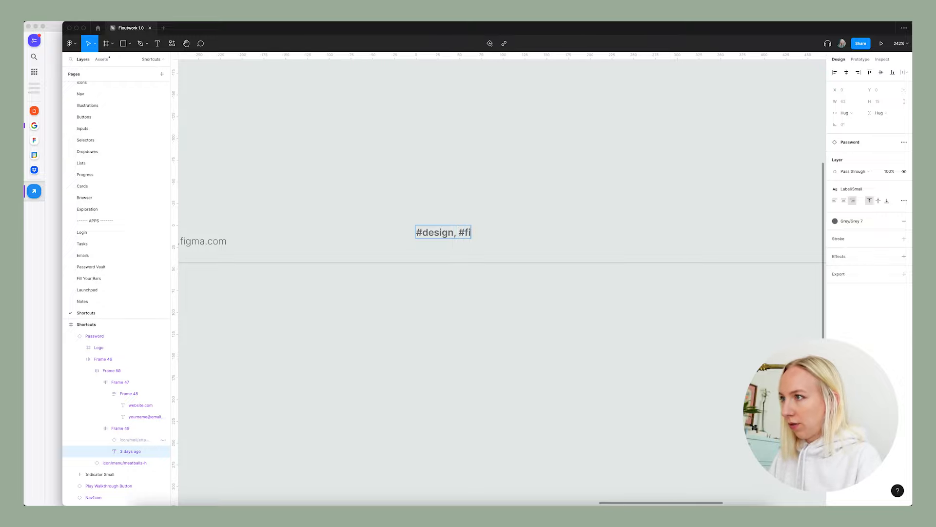
type("gma, #")
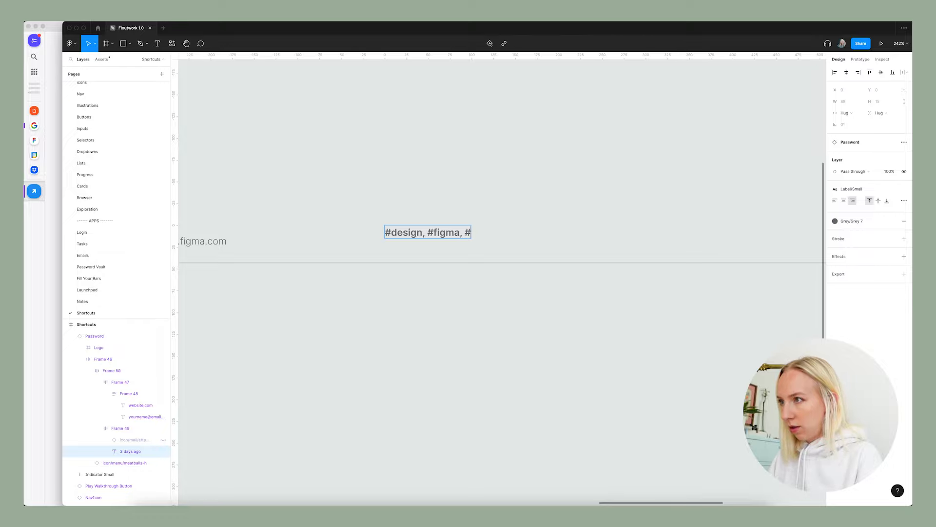
type("work")
left_click(472, 298)
key("shift+1")
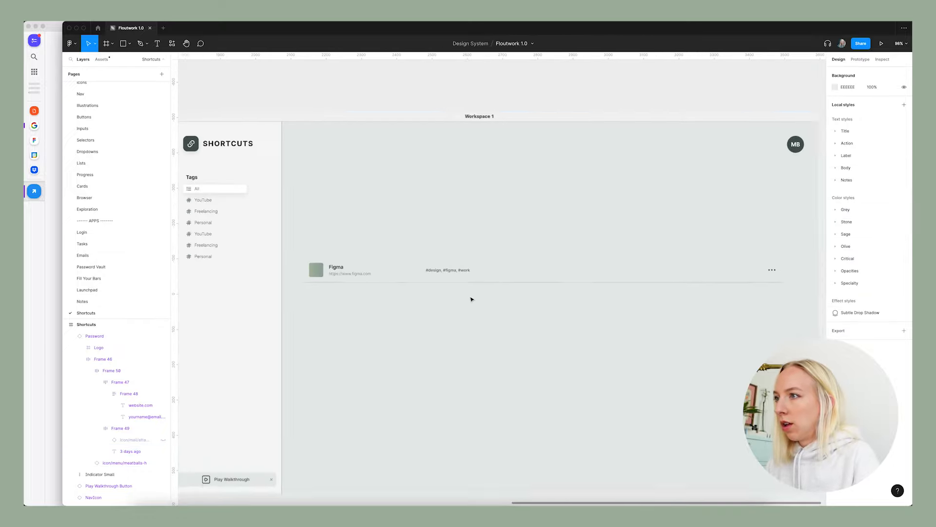
Left-align the tag text in the Figma row and shorten it to "#work".
scroll(458, 277, "up", 2)
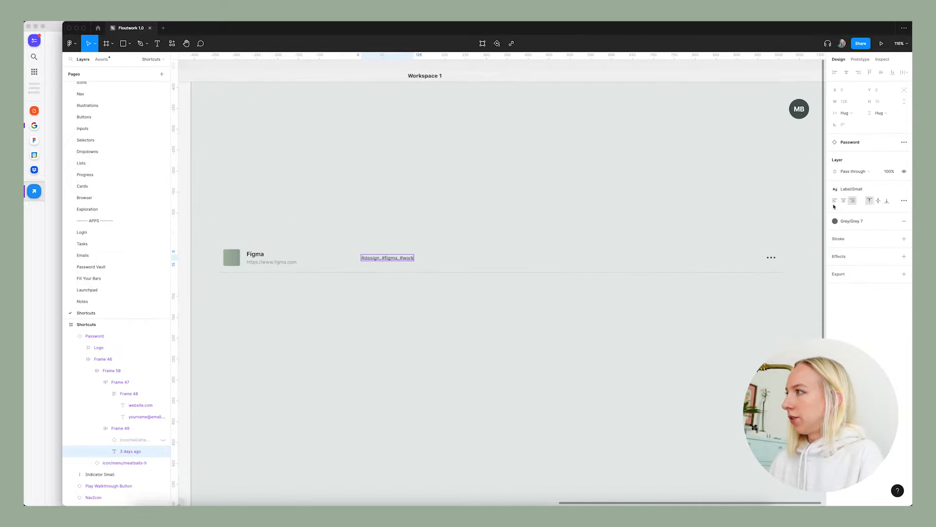
left_click(836, 202)
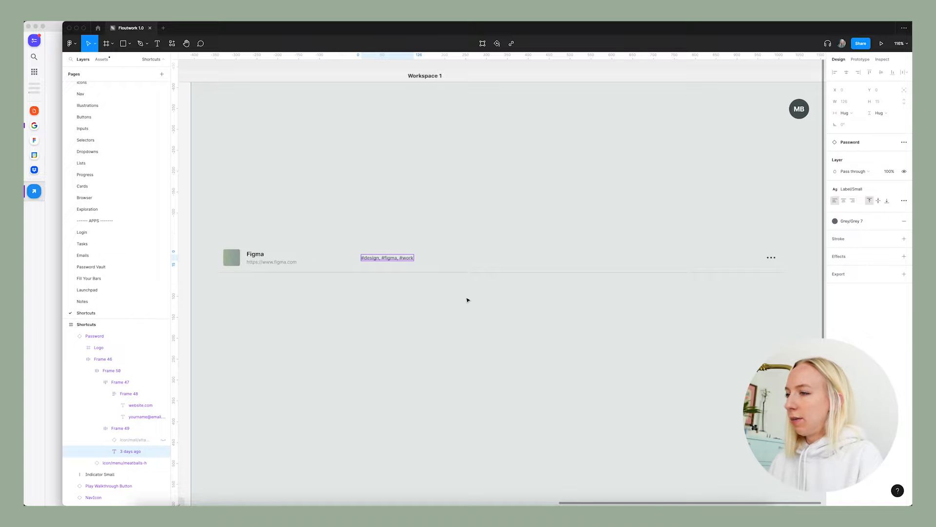
scroll(407, 264, "down", 3)
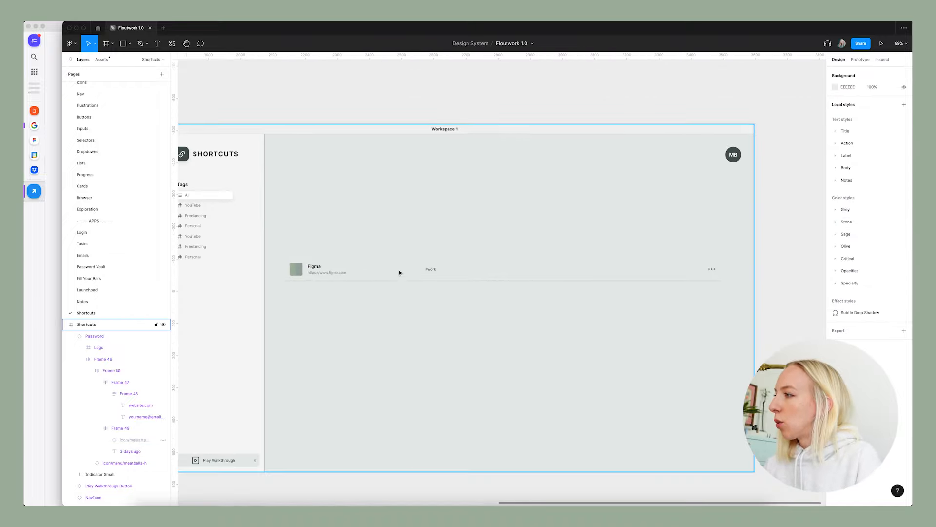
Detach the Figma shortcut row from its Password component instance.
left_click(436, 270)
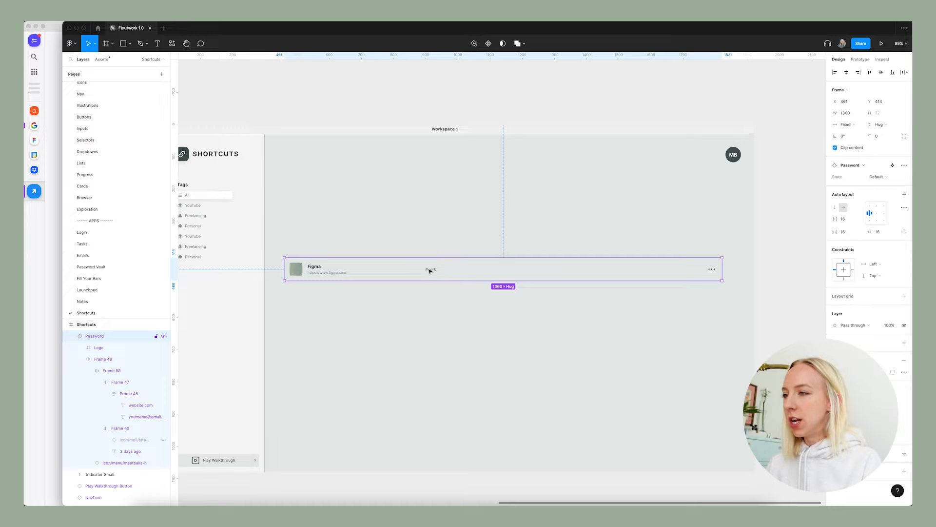
right_click(430, 271)
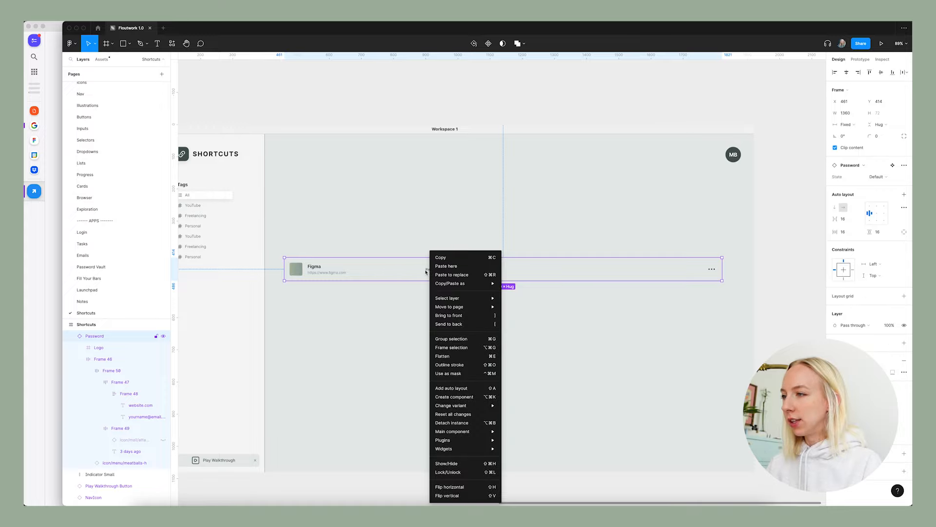
left_click(461, 427)
left_click(504, 369)
Rename the detached row's Password layer to "Shortcut".
left_click(348, 273)
double_click(95, 336)
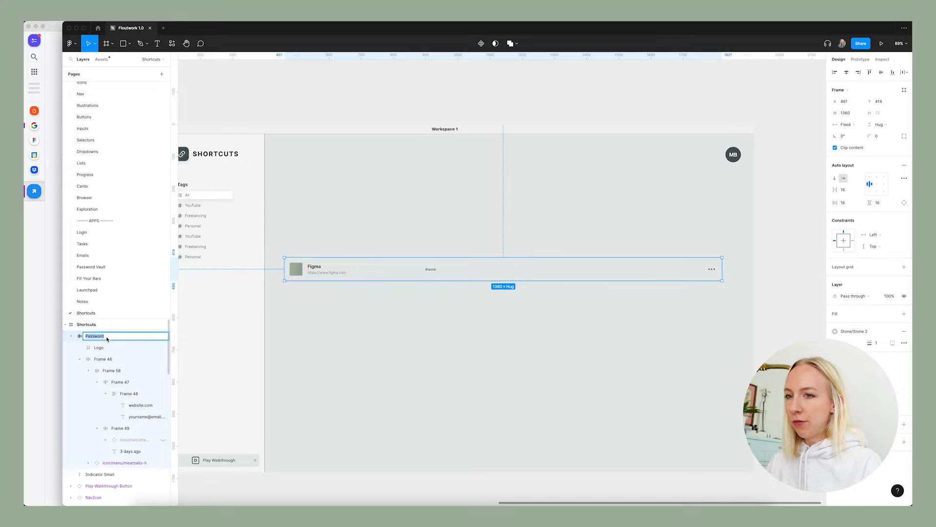
type("Shor")
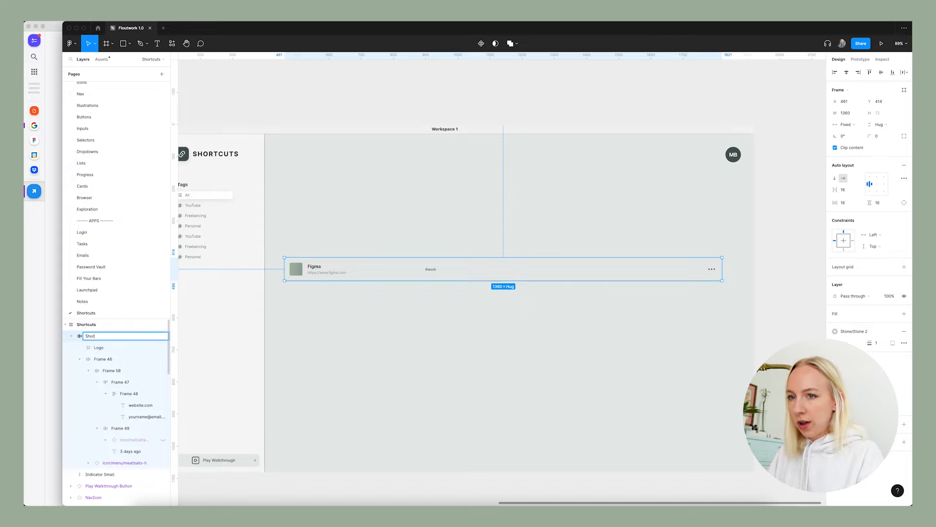
left_click(359, 352)
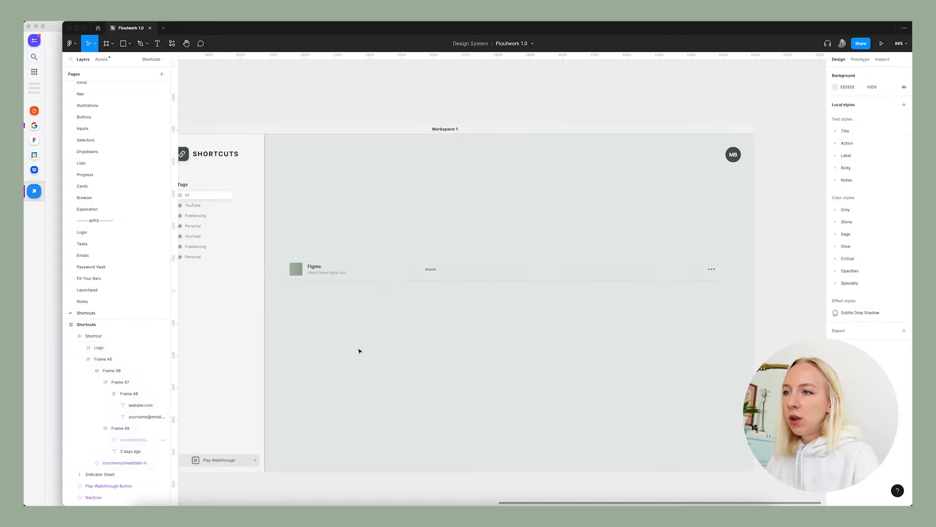
Compare the new Figma shortcut row with the rows in the existing shortcuts list screenshot.
left_click(334, 279)
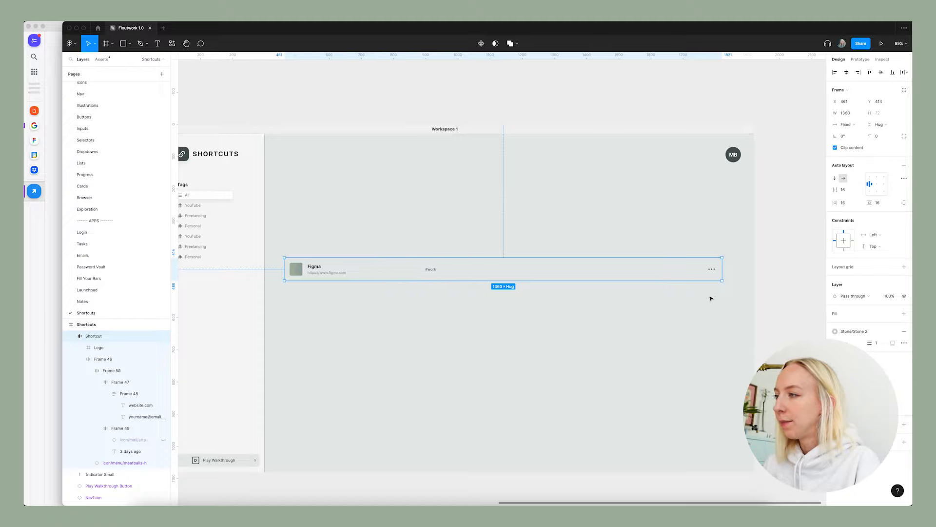
scroll(654, 315, "down", 4)
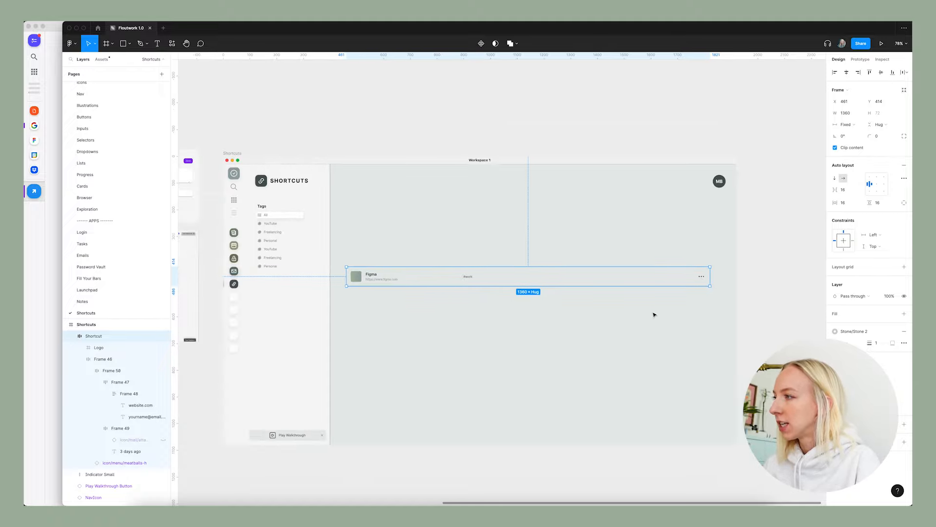
scroll(713, 285, "up", 7)
scroll(714, 285, "down", 4)
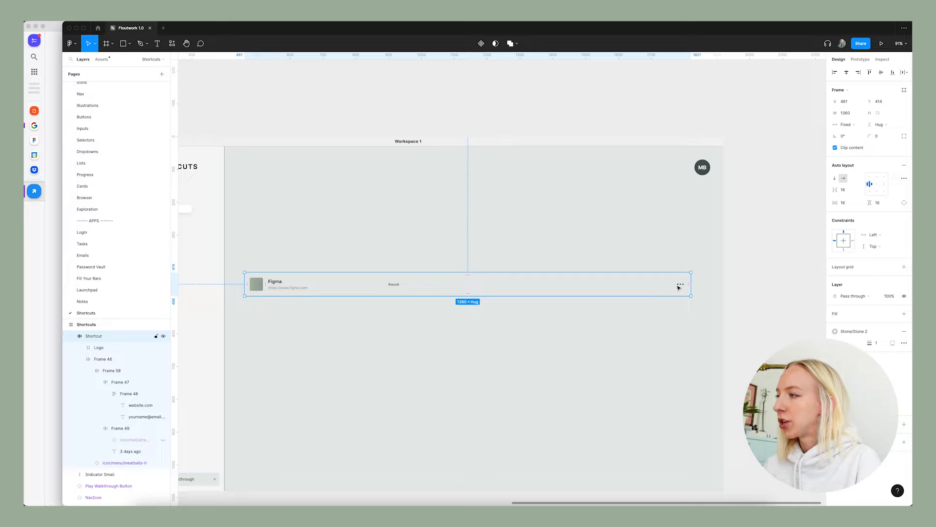
scroll(699, 288, "down", 1)
scroll(698, 287, "left", 1)
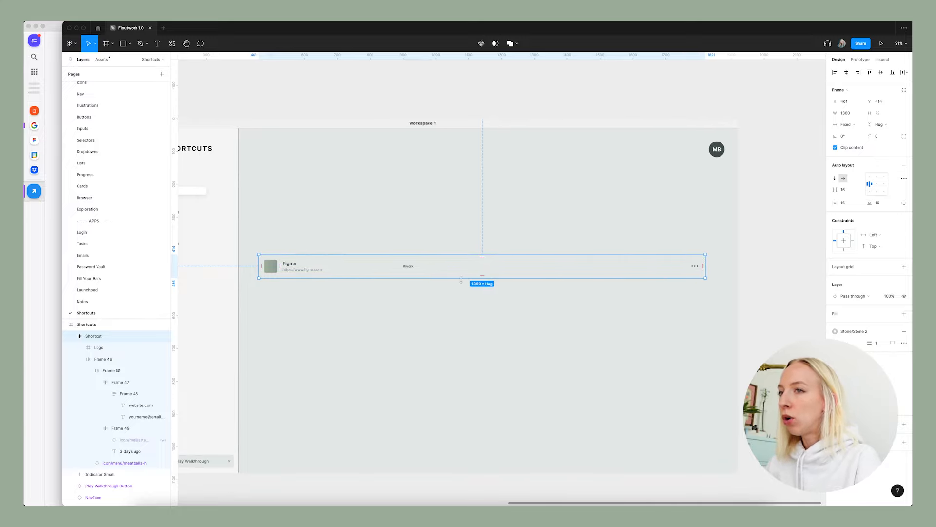
scroll(463, 280, "down", 6)
scroll(463, 280, "left", 10)
scroll(464, 282, "right", 5)
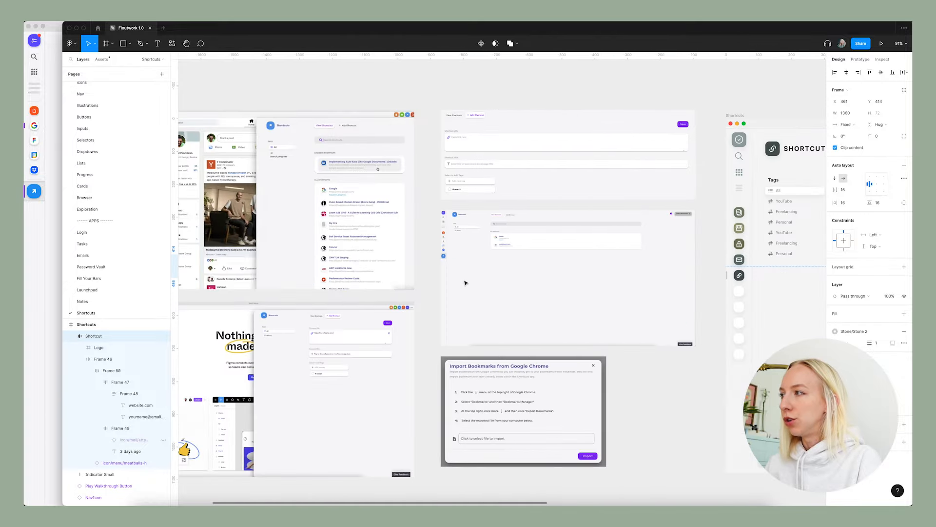
scroll(504, 253, "up", 12)
scroll(423, 227, "down", 5)
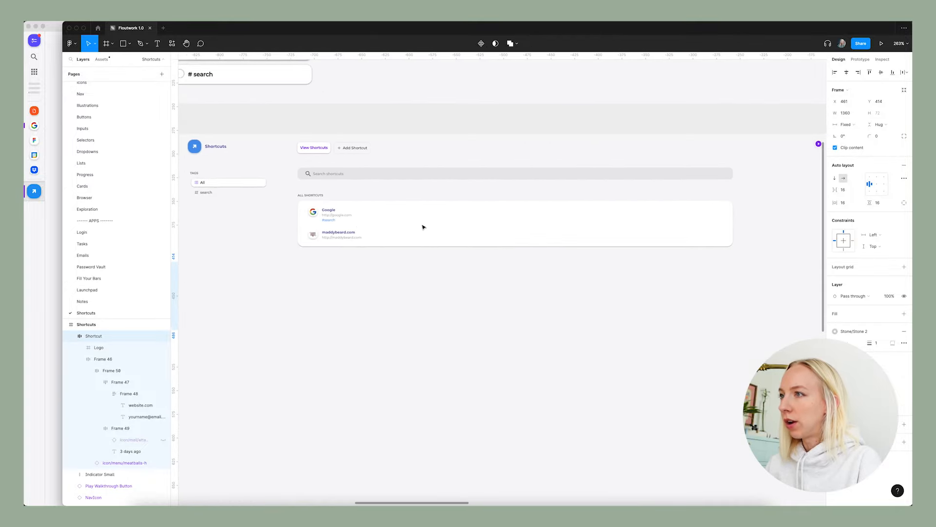
scroll(421, 238, "right", 5)
scroll(421, 238, "left", 5)
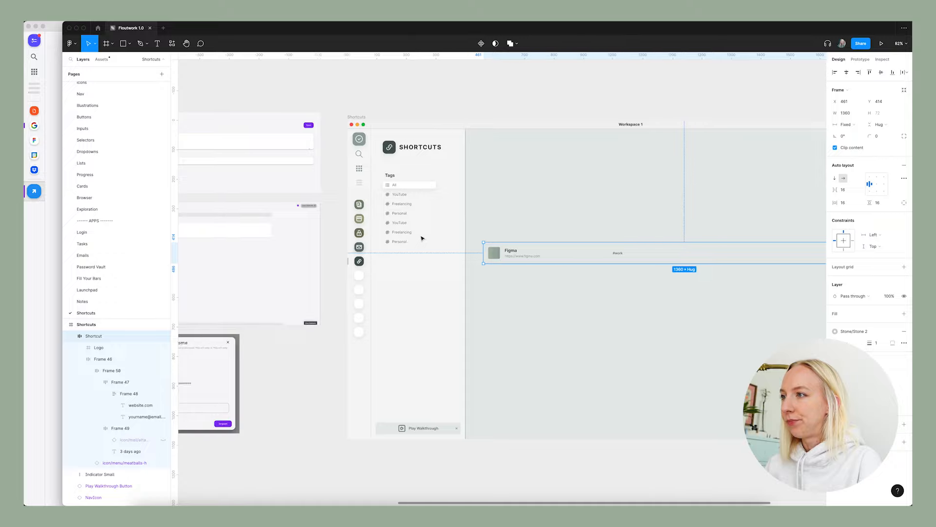
Examine the existing Add Shortcut form and shortcuts list screenshots alongside the new row's options menu and tags sidebar.
scroll(488, 244, "right", 8)
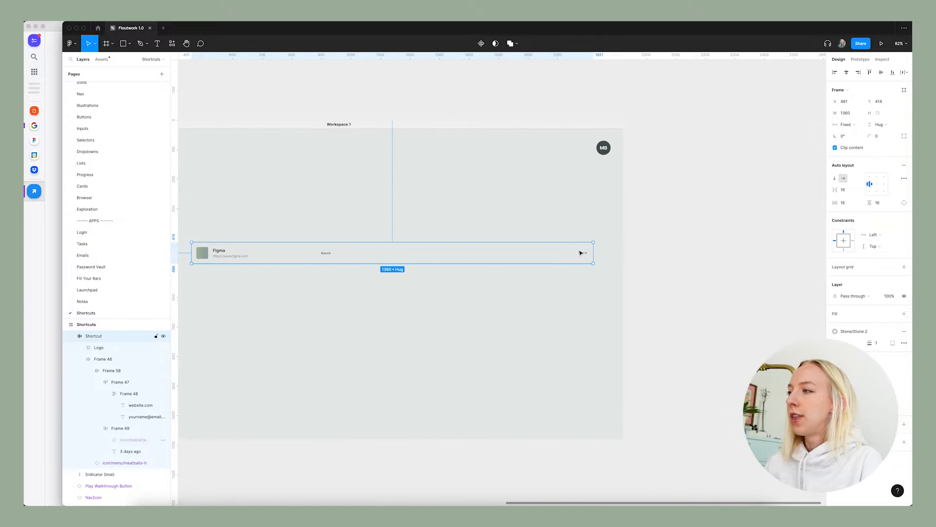
scroll(581, 252, "left", 10)
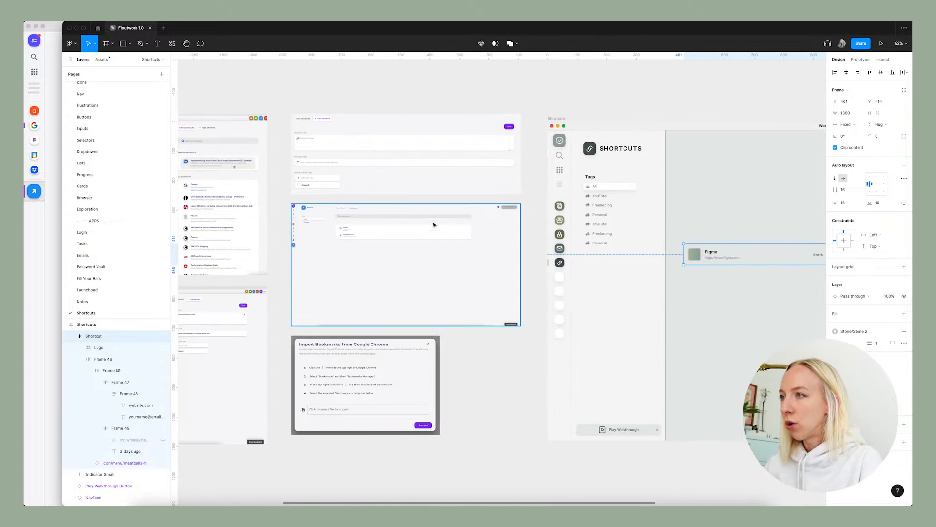
scroll(434, 225, "up", 5)
scroll(391, 209, "down", 5)
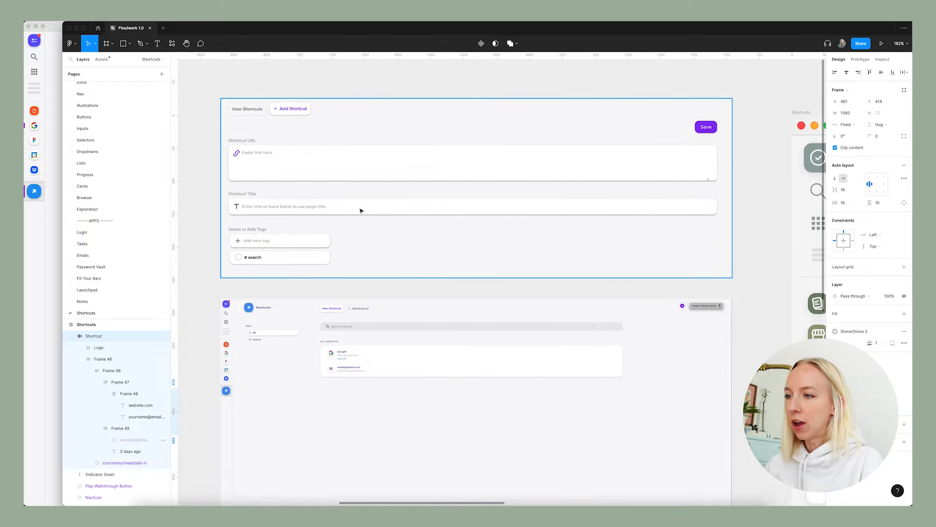
scroll(334, 210, "up", 5)
scroll(333, 210, "right", 15)
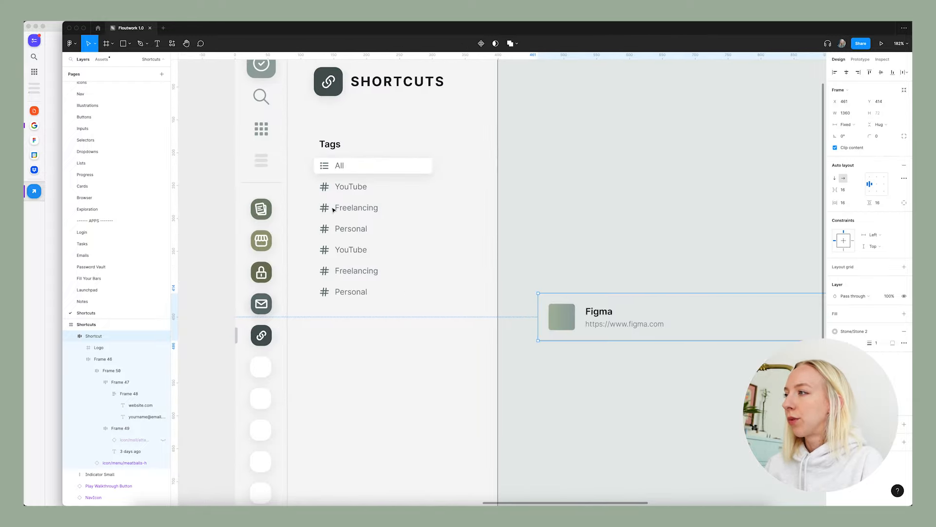
scroll(422, 242, "down", 4)
scroll(589, 281, "right", 5)
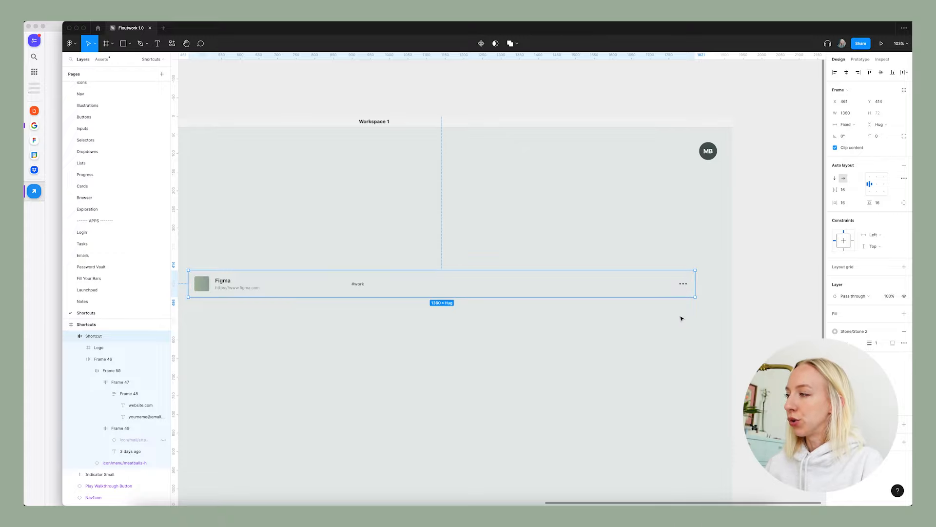
scroll(682, 319, "down", 3)
scroll(682, 319, "left", 10)
scroll(665, 270, "up", 4)
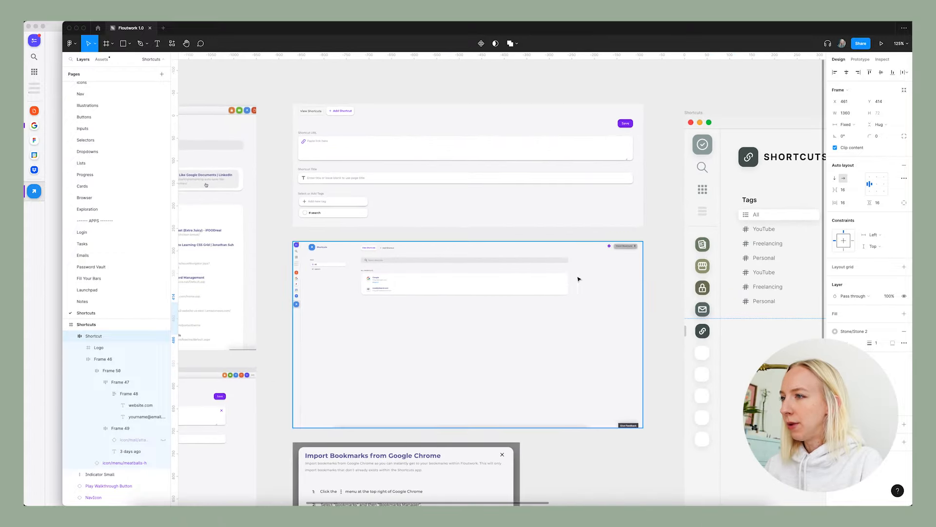
Look through the dropdown menus and modals on the Tasks page for an options menu that suits the shortcut row.
scroll(565, 276, "up", 3)
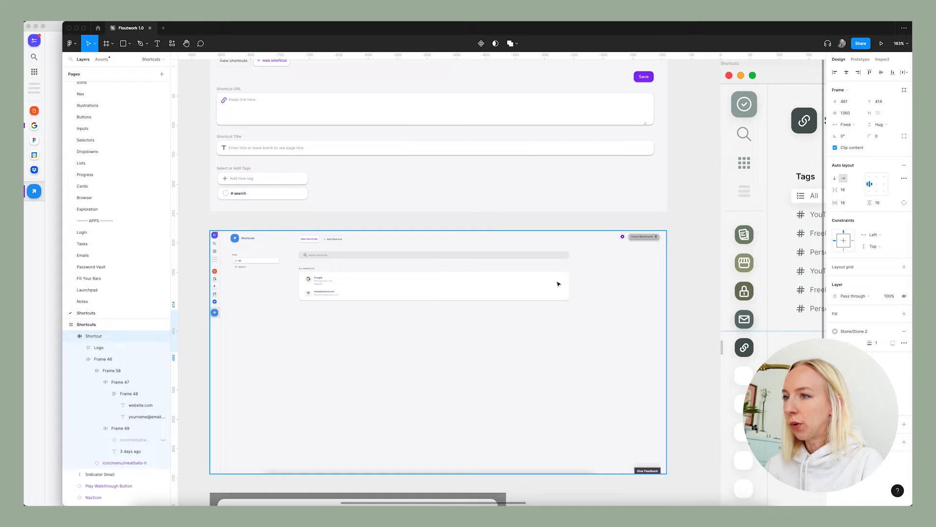
scroll(408, 276, "down", 3)
scroll(458, 280, "right", 15)
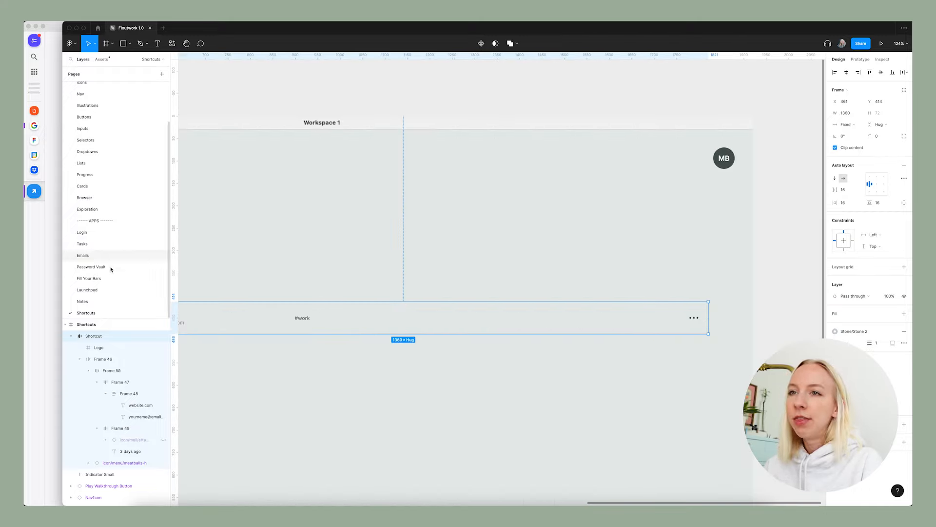
left_click(97, 243)
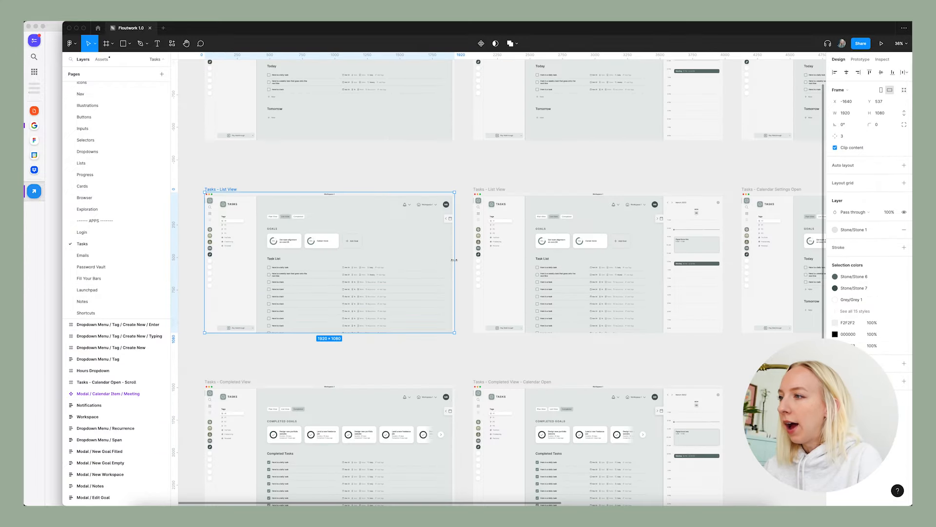
scroll(522, 362, "down", 5)
scroll(537, 278, "up", 10)
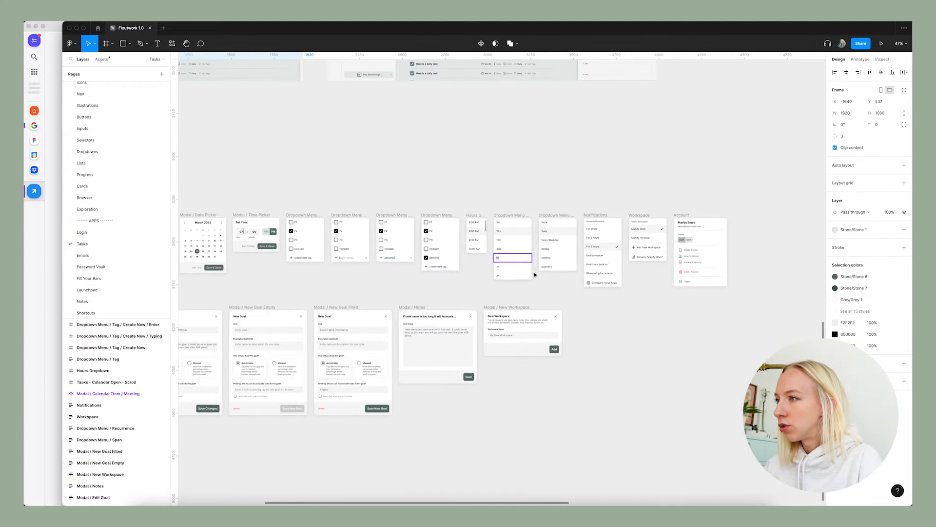
scroll(561, 281, "right", 3)
scroll(484, 262, "up", 5)
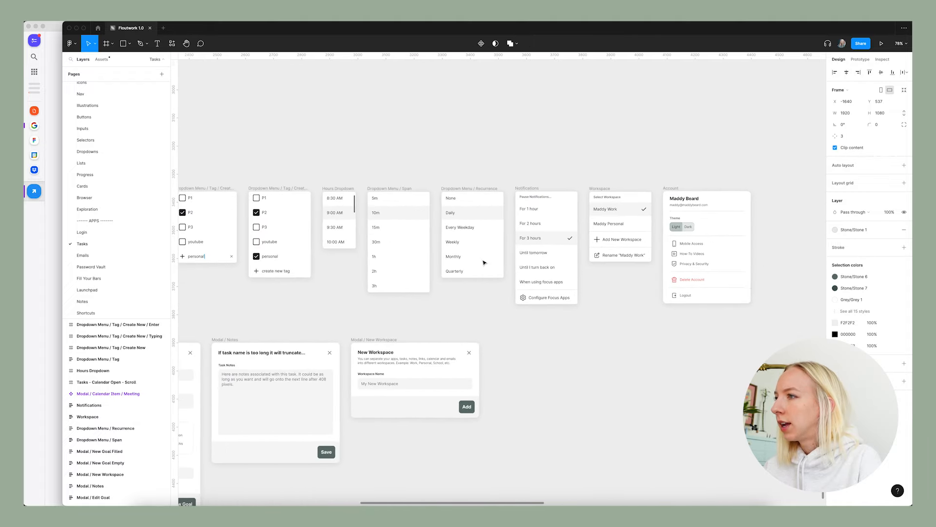
scroll(484, 263, "left", 8)
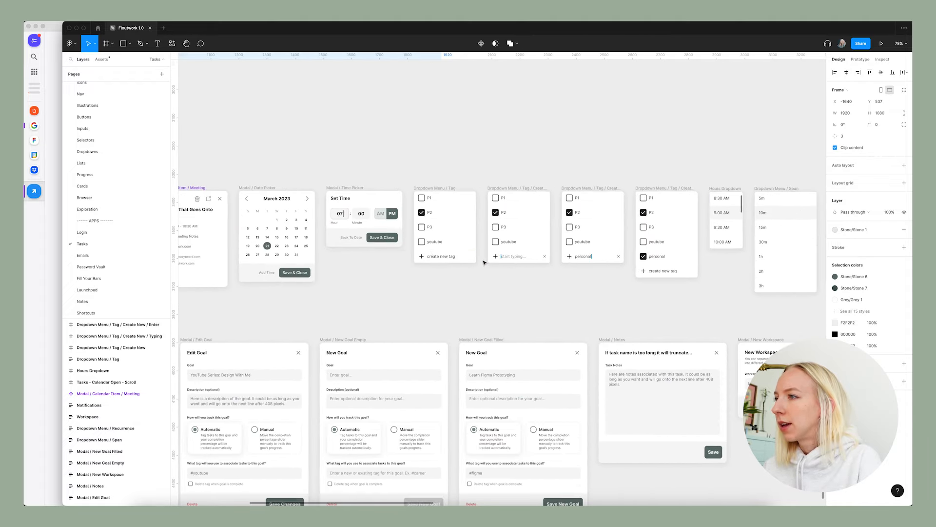
scroll(484, 263, "left", 4)
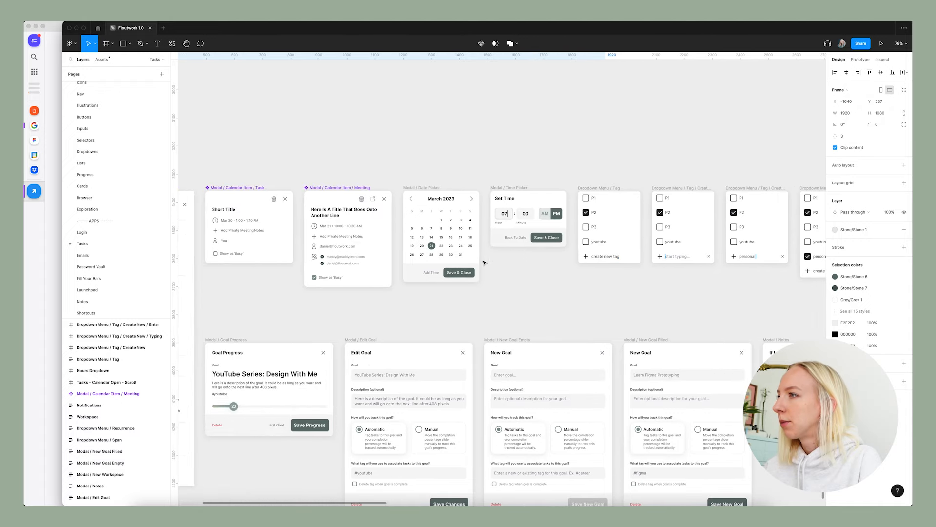
scroll(484, 262, "down", 5)
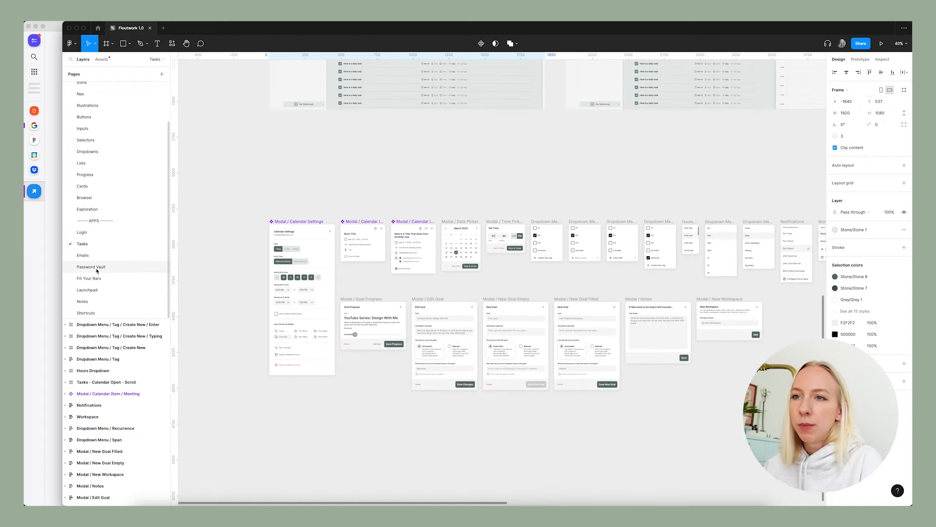
Copy the PW List More Actions menu from the Password Vault page and paste it onto the Shortcuts page.
left_click(97, 268)
scroll(355, 261, "down", 5)
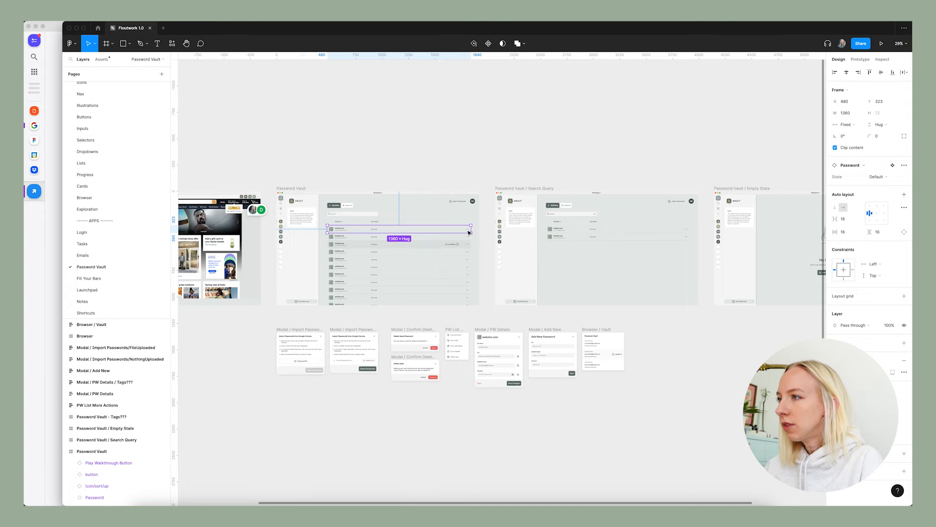
scroll(466, 371, "up", 5)
left_click(439, 254)
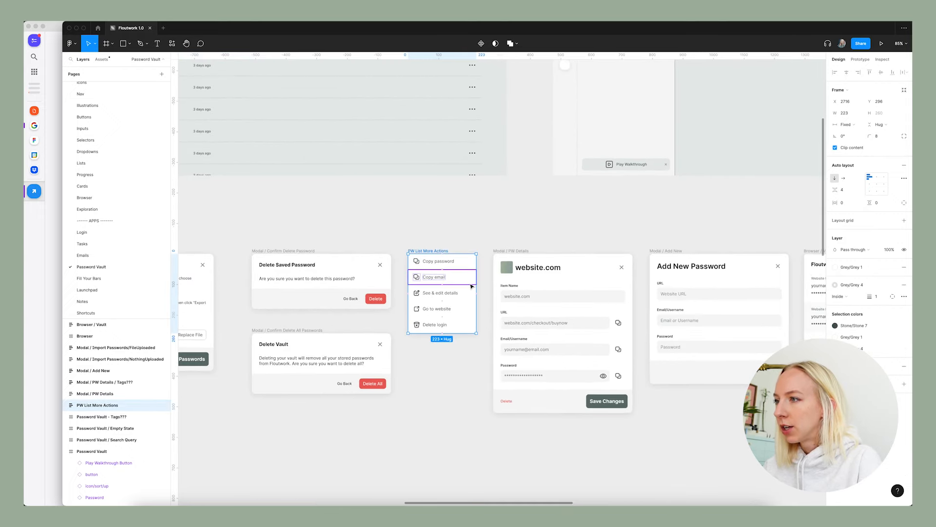
left_click(88, 314)
scroll(502, 326, "down", 4)
key("super+v")
scroll(596, 318, "up", 3)
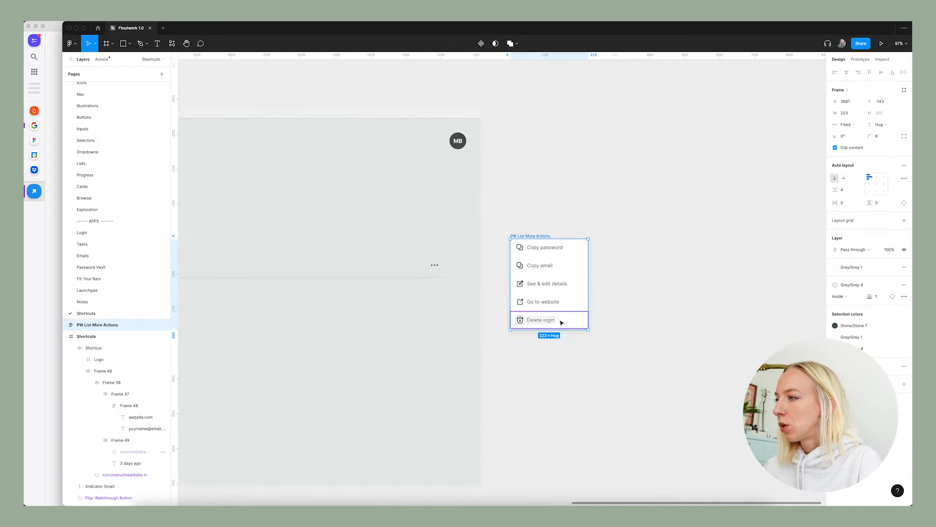
Change the pasted menu's "Delete login" item to read "Delete shortcut".
double_click(551, 321, "super")
double_click(556, 320)
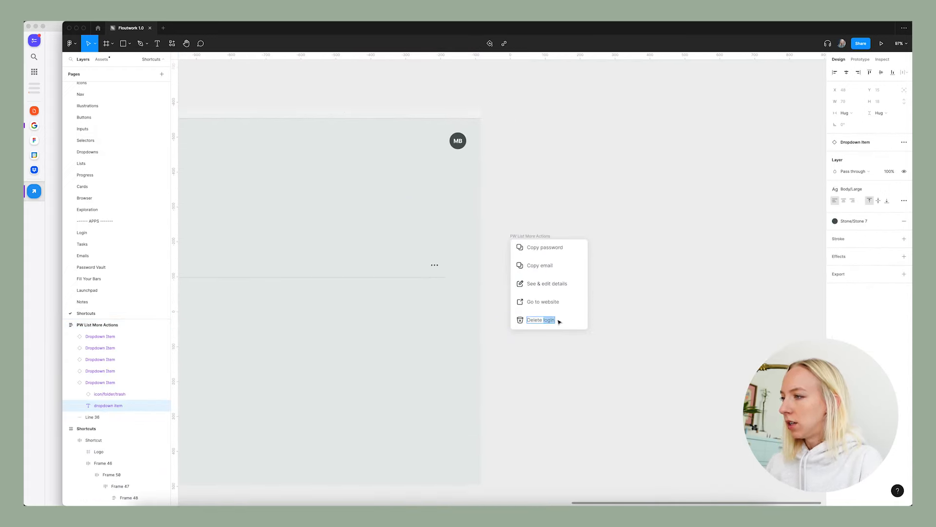
type("shortcut")
key("Escape")
key("Escape")
Delete the "Copy email" and "Copy password" items from the pasted actions menu.
scroll(557, 306, "left", 1)
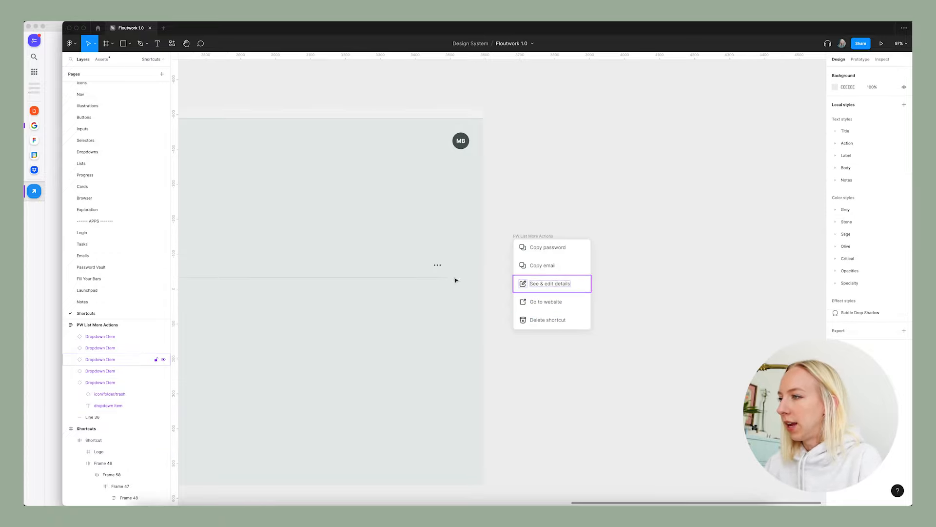
scroll(332, 266, "left", 10)
scroll(397, 283, "right", 10)
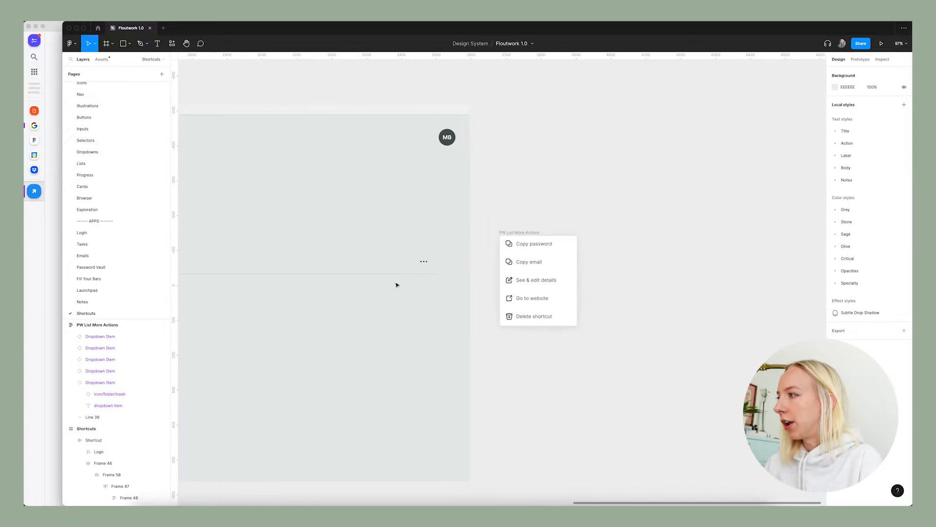
scroll(554, 297, "up", 2)
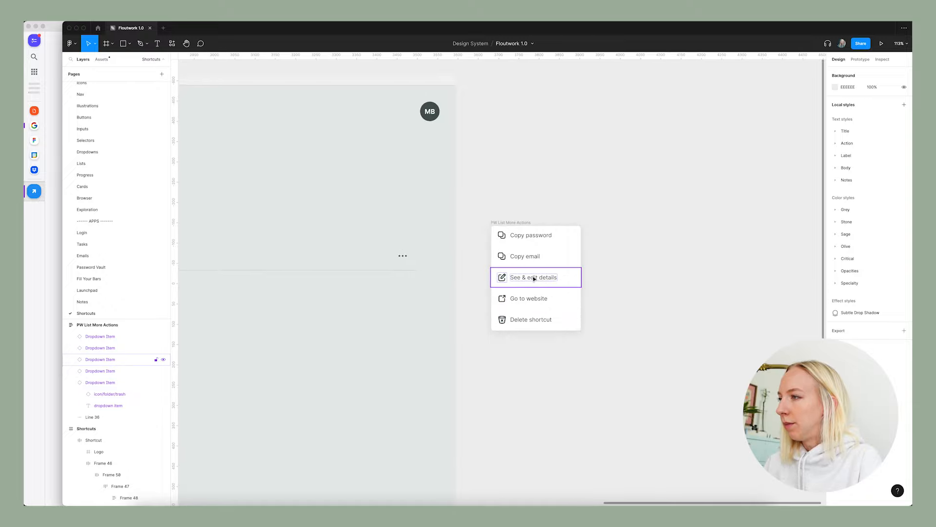
left_click(541, 299)
left_click(532, 264)
key("Delete")
left_click(531, 238)
key("Delete")
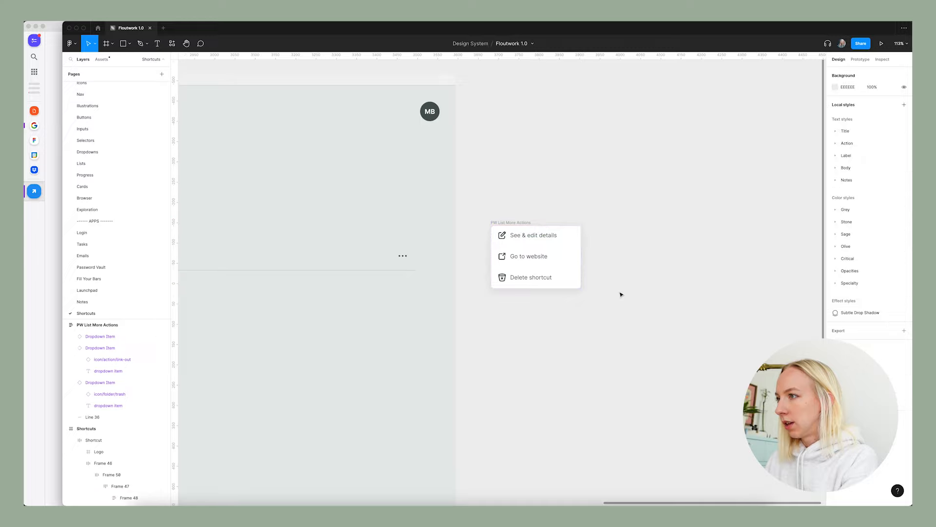
Rename the PW List More Actions frame to "Shortcut List More Actions".
double_click(500, 224)
double_click(497, 223)
double_click(494, 223)
type("Shortcut")
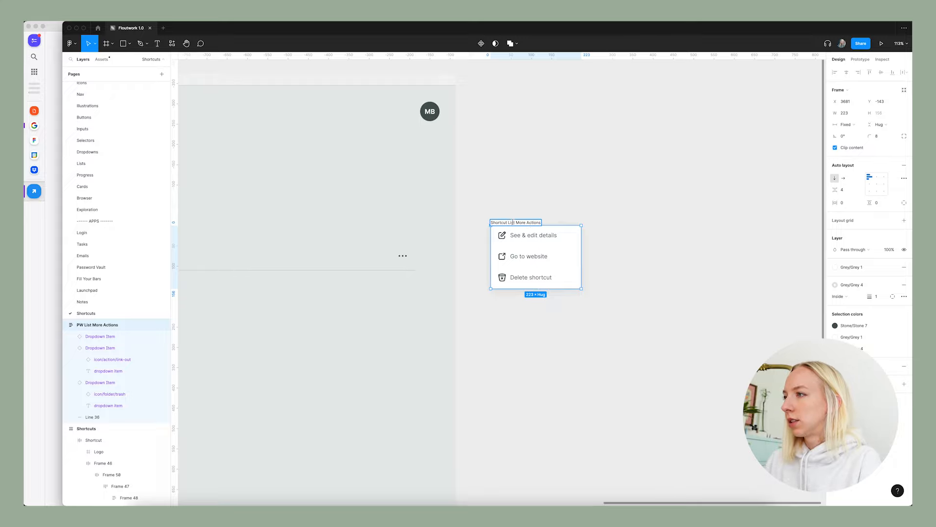
left_click(598, 203)
Reposition the Shortcut List More Actions menu on the empty canvas beside the Shortcuts frame.
scroll(625, 231, "down", 5)
left_click_drag(600, 231, 534, 237)
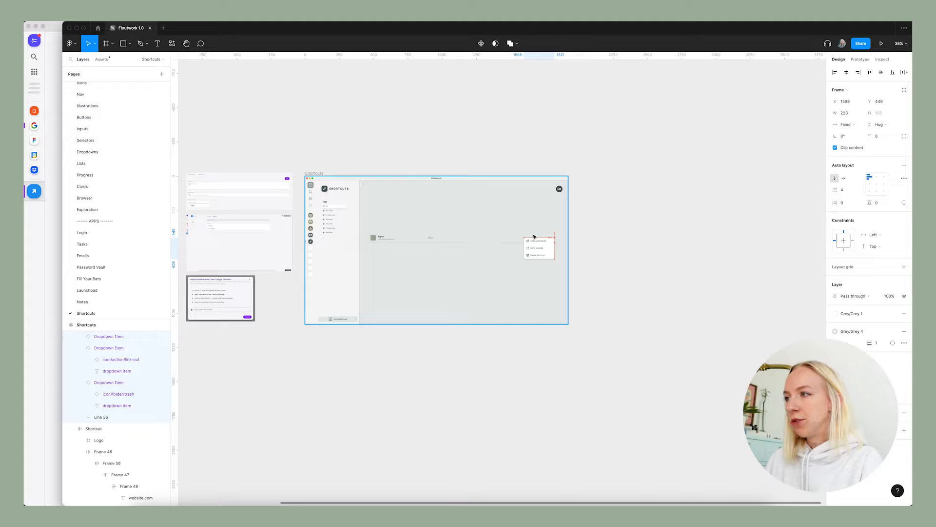
key("ctrl+z")
scroll(437, 240, "up", 3)
scroll(437, 240, "up", 1)
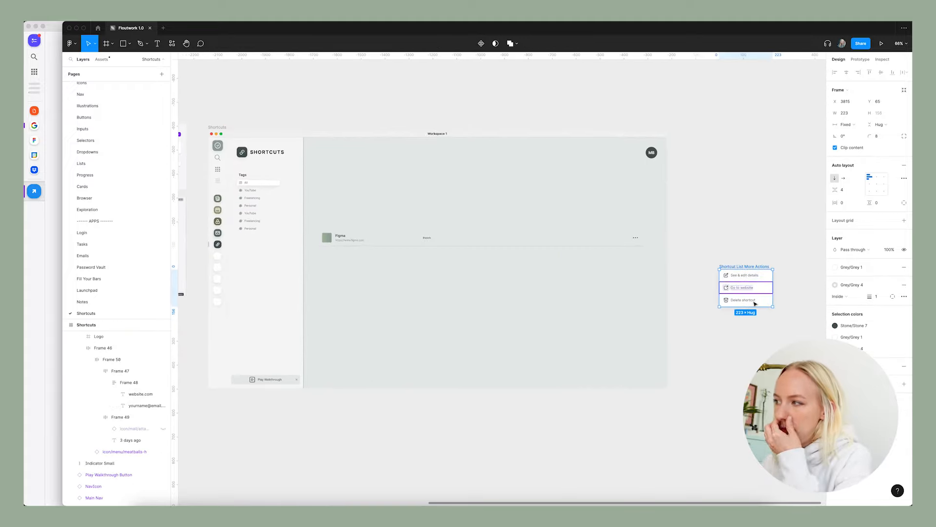
Reorder the actions menu so that "Go to website" sits above "See & edit details".
scroll(755, 303, "up", 5)
left_click(621, 287)
left_click_drag(637, 279, 643, 254)
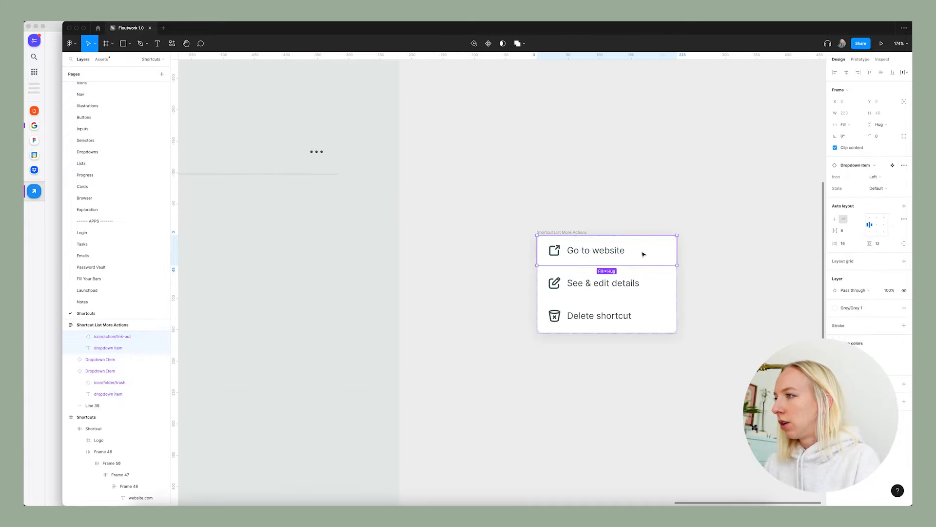
left_click(782, 305)
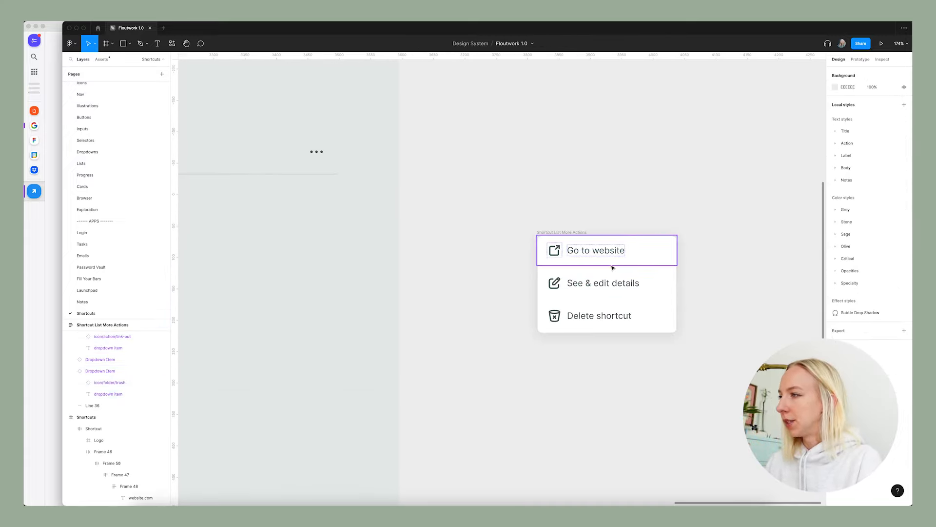
Switch to the existing Floutwork app to check how its shortcuts list shows logos, titles and tags, and return to Figma.
scroll(680, 305, "down", 10)
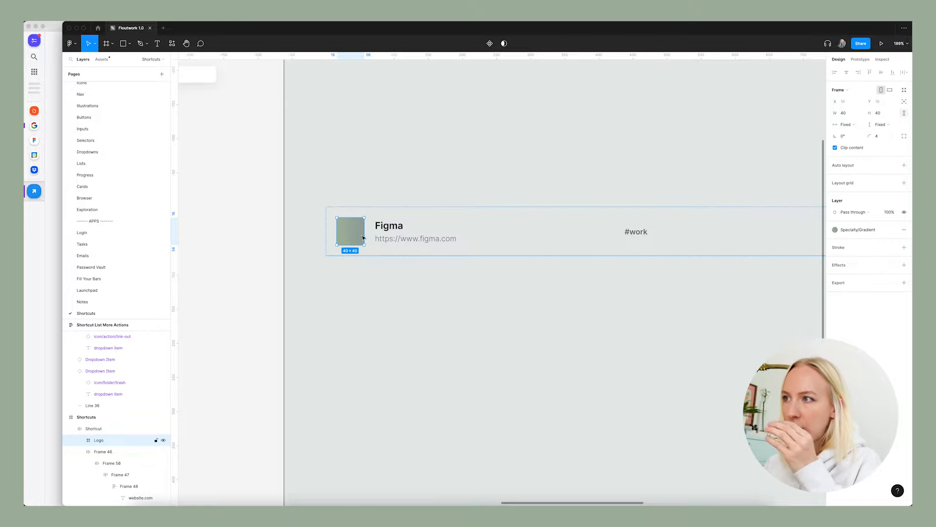
scroll(485, 245, "down", 3)
left_click(52, 206)
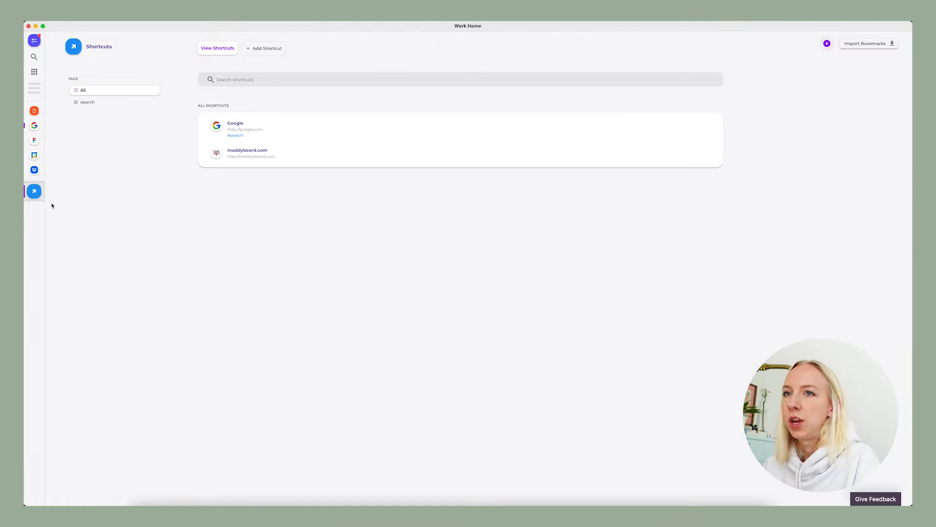
left_click(34, 140)
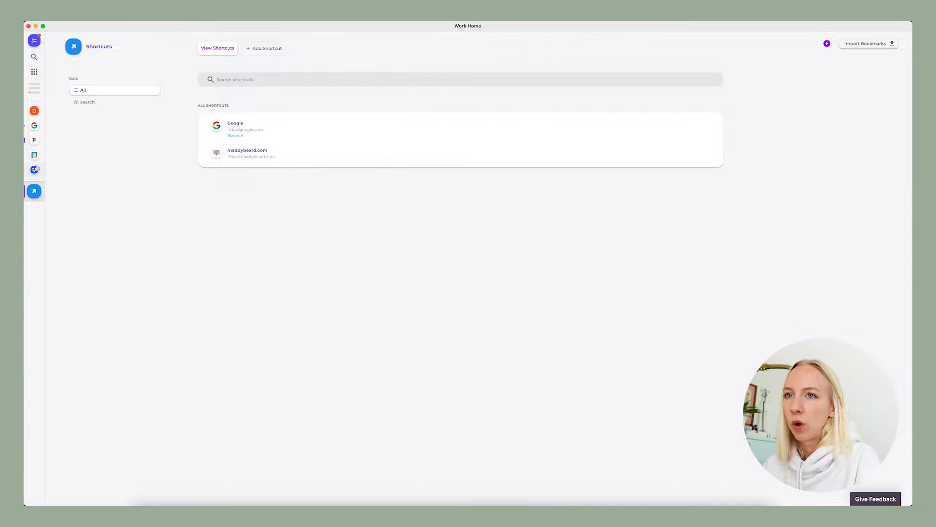
left_click(504, 502)
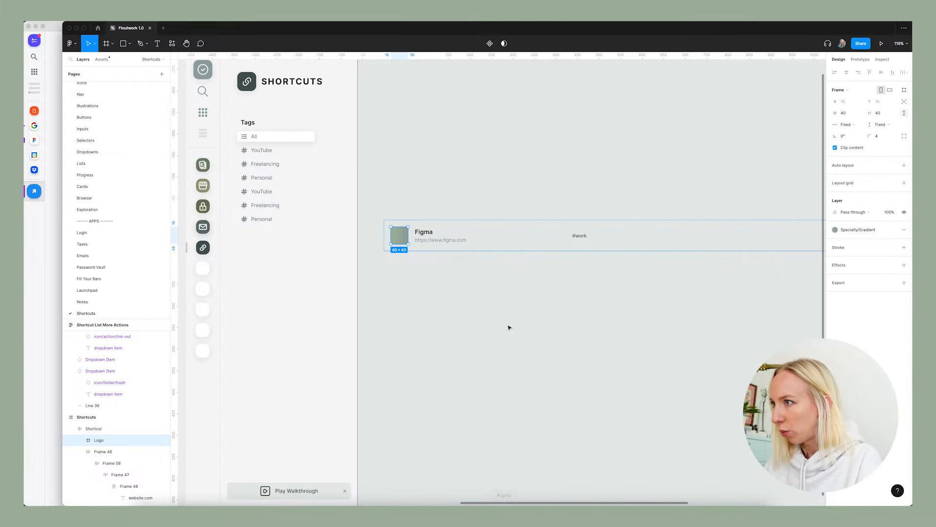
left_click(416, 307)
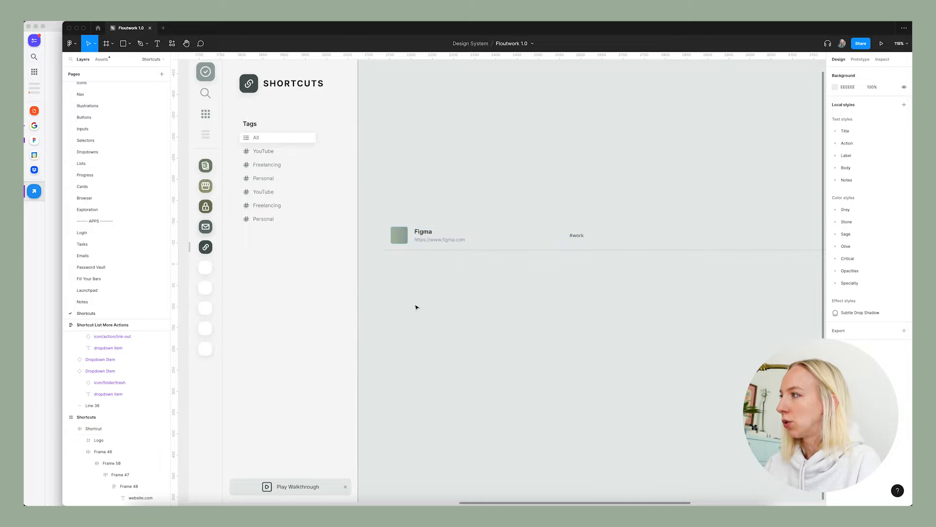
Move the #work tag frame out of Frame 58 into its parent Frame 46, placed between the title block and the three-dot icon.
scroll(416, 307, "down", 5)
scroll(418, 305, "up", 5)
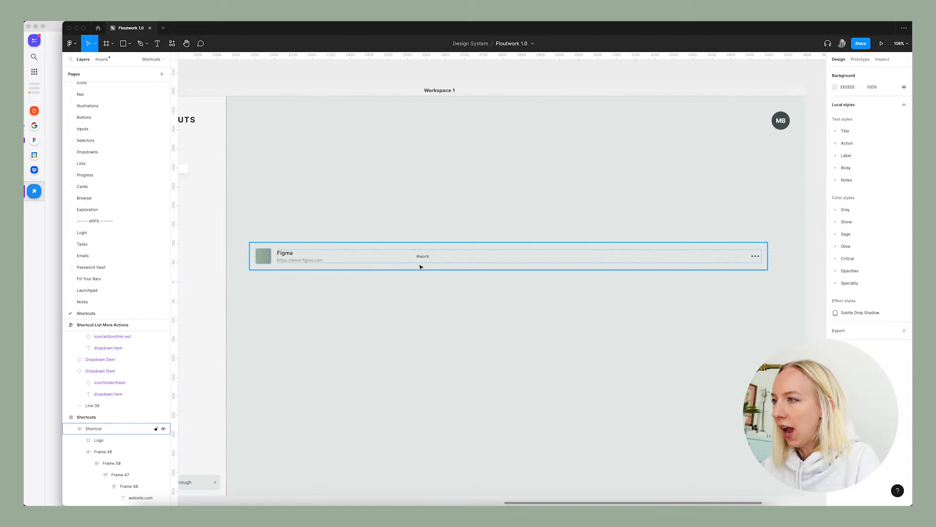
double_click(422, 259)
scroll(425, 261, "up", 2)
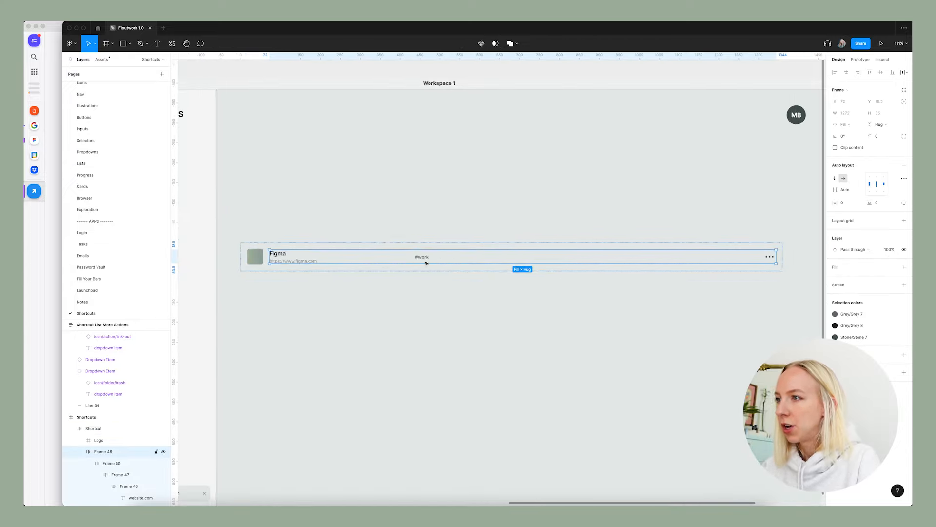
double_click(426, 262)
scroll(426, 261, "up", 2)
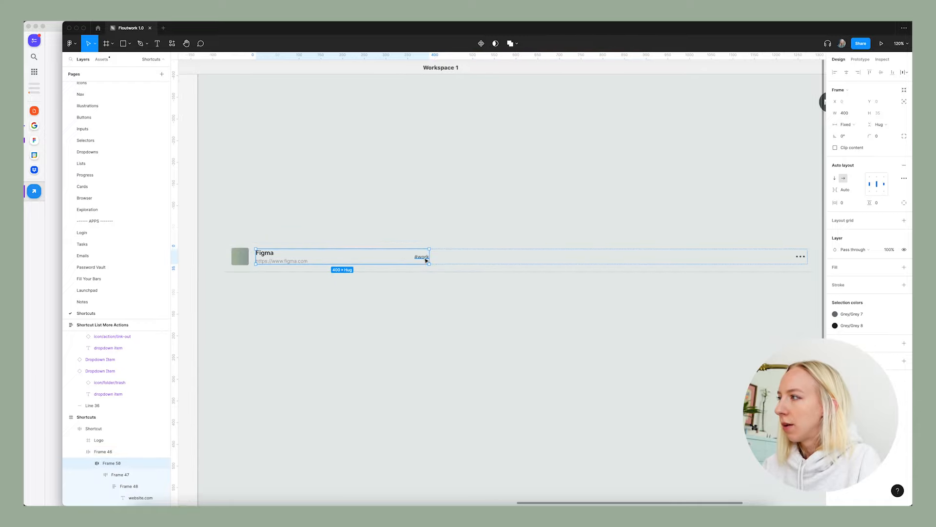
scroll(426, 261, "down", 2)
double_click(425, 260)
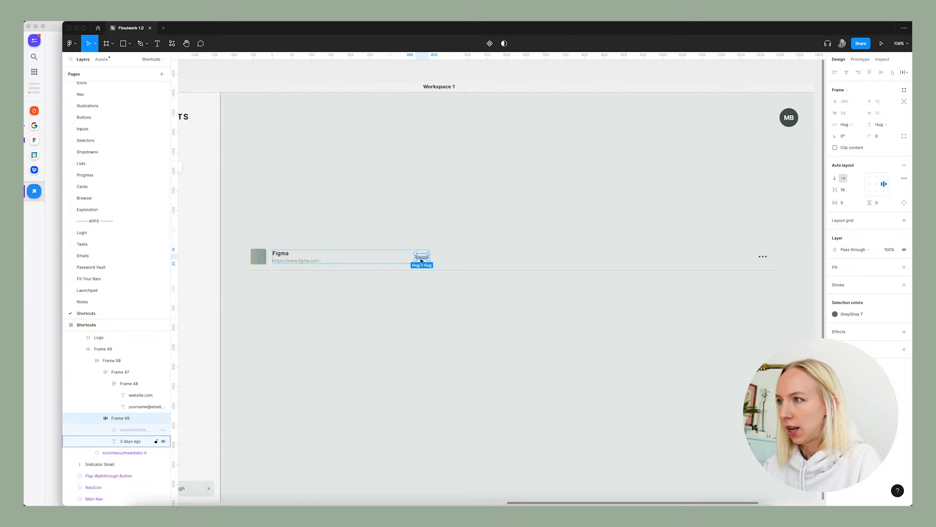
key("Delete")
left_click(389, 263)
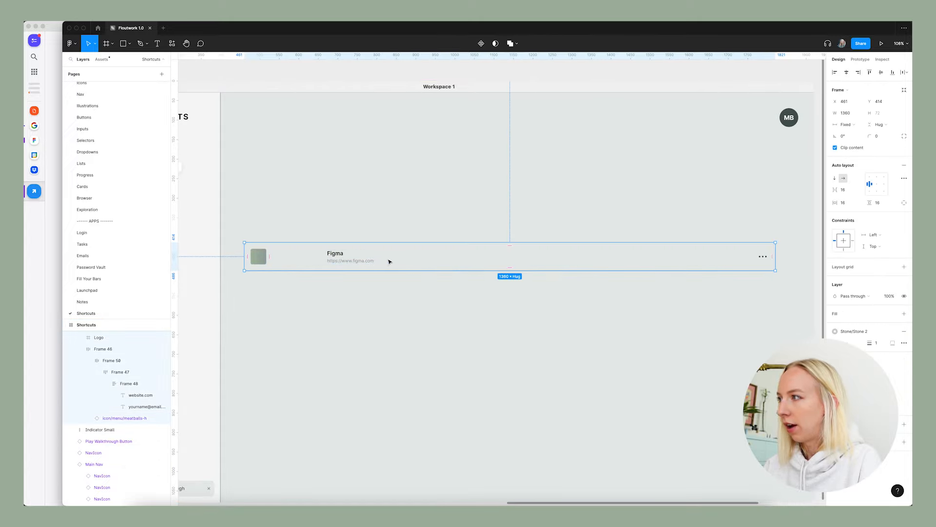
key("ctrl+z")
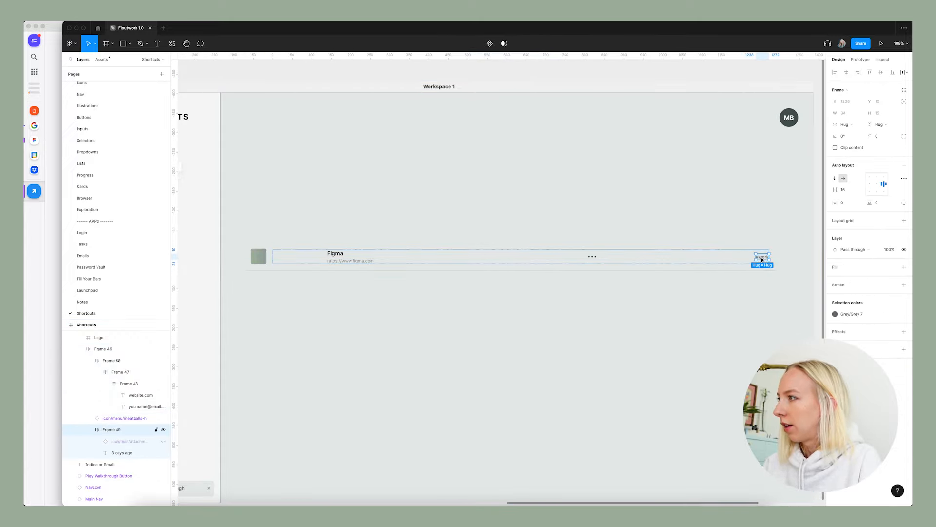
left_click_drag(762, 258, 580, 256)
Set the auto layout spacing mode of the frame holding the Figma title and URL to Packed.
left_click(361, 259)
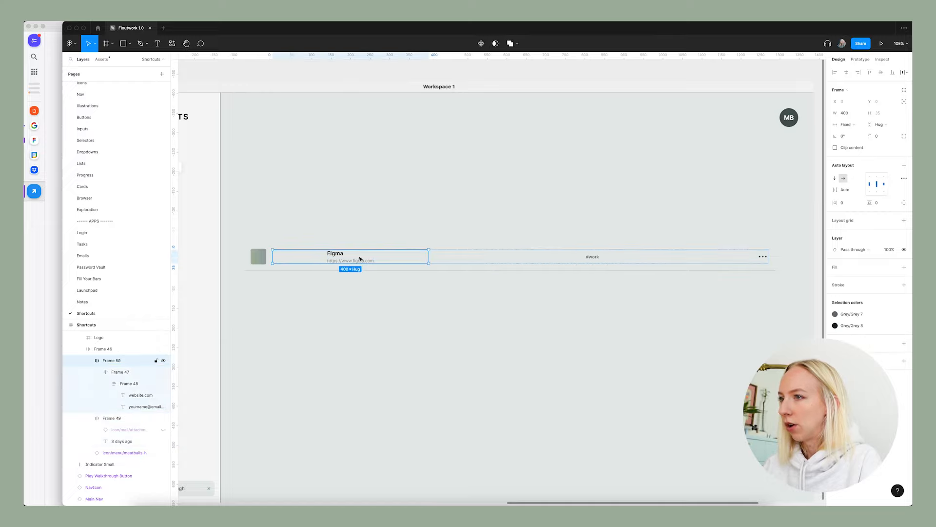
left_click(904, 178)
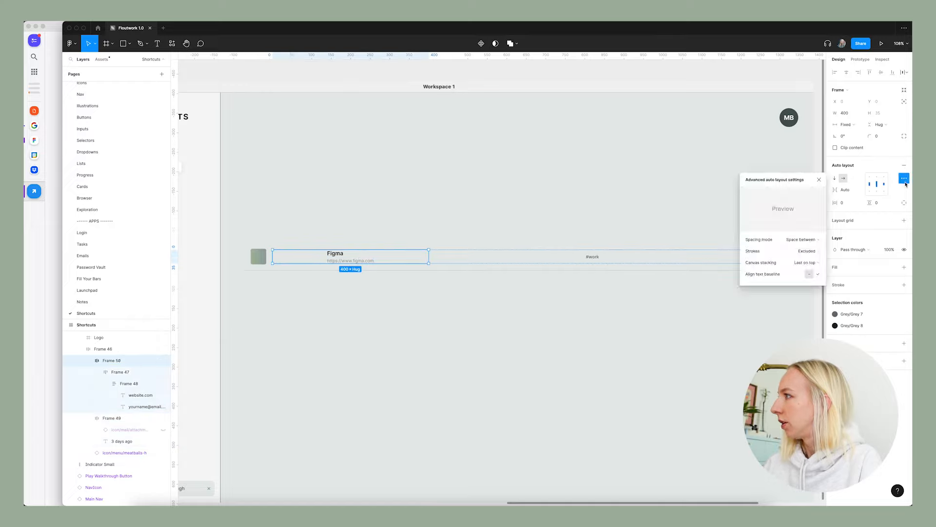
left_click(808, 240)
left_click(806, 231)
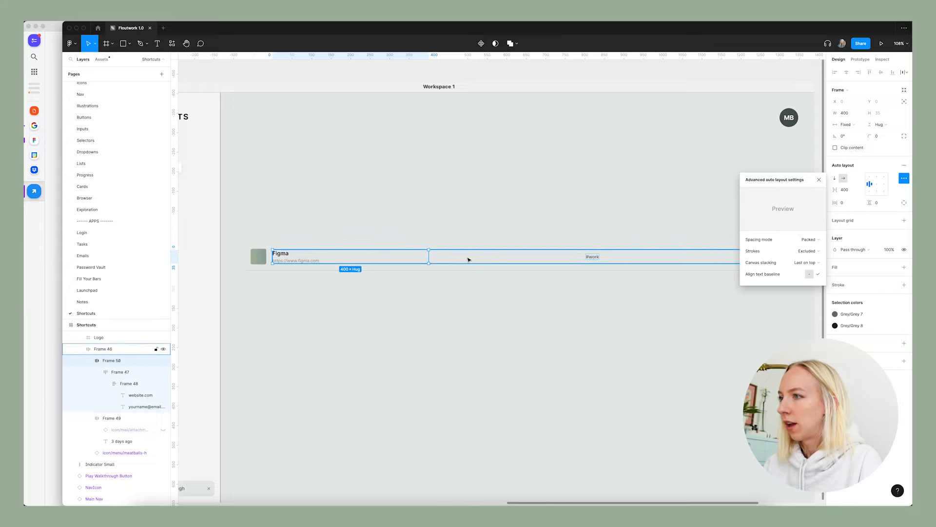
Try hugging the contents horizontally on the frame holding the Figma title and URL, and undo the change.
left_click(893, 126)
left_click(880, 124)
left_click(846, 124)
left_click(849, 135)
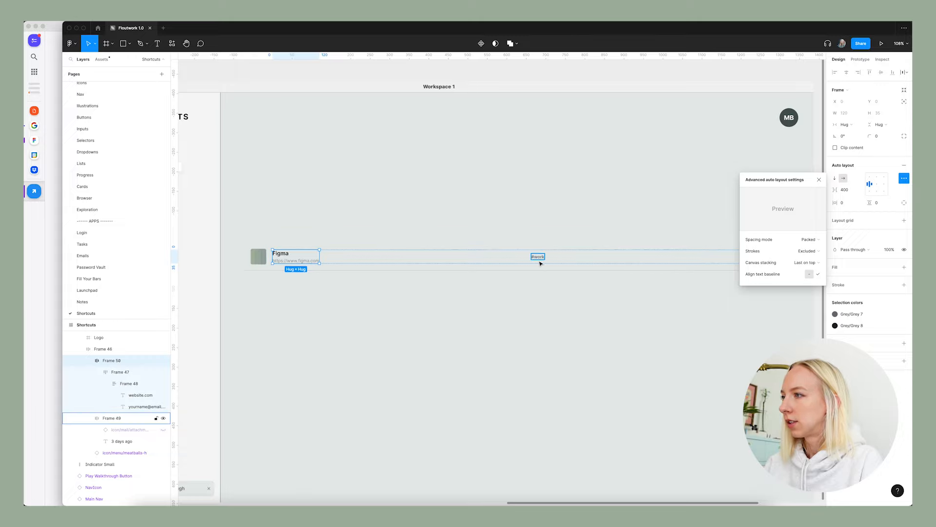
key("super+z")
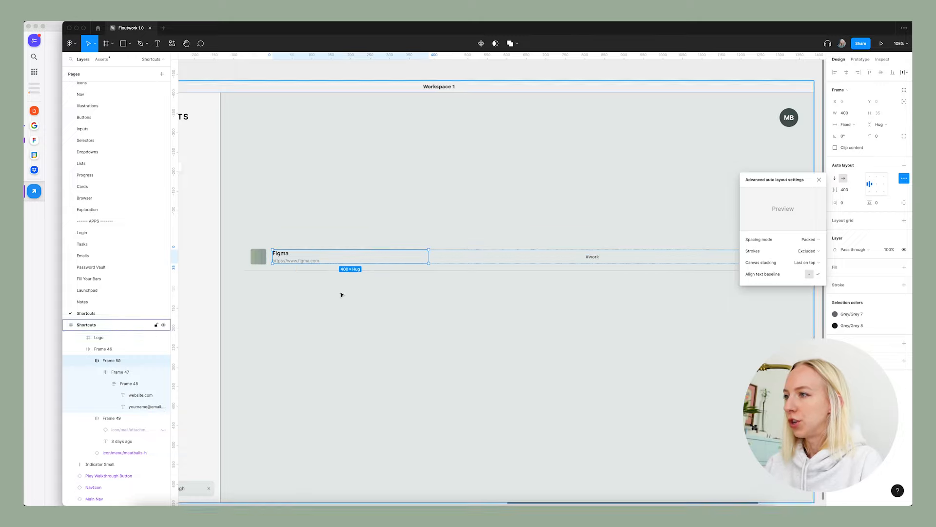
Go to the Password Vault page and examine how the website text block is sized in a list row.
scroll(340, 291, "down", 3)
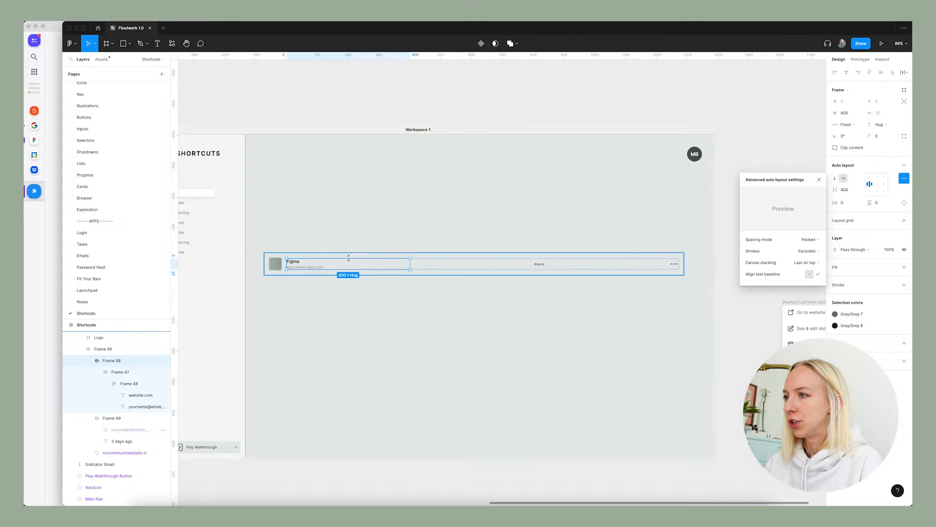
left_click(415, 288)
scroll(414, 287, "down", 5)
scroll(398, 271, "up", 5)
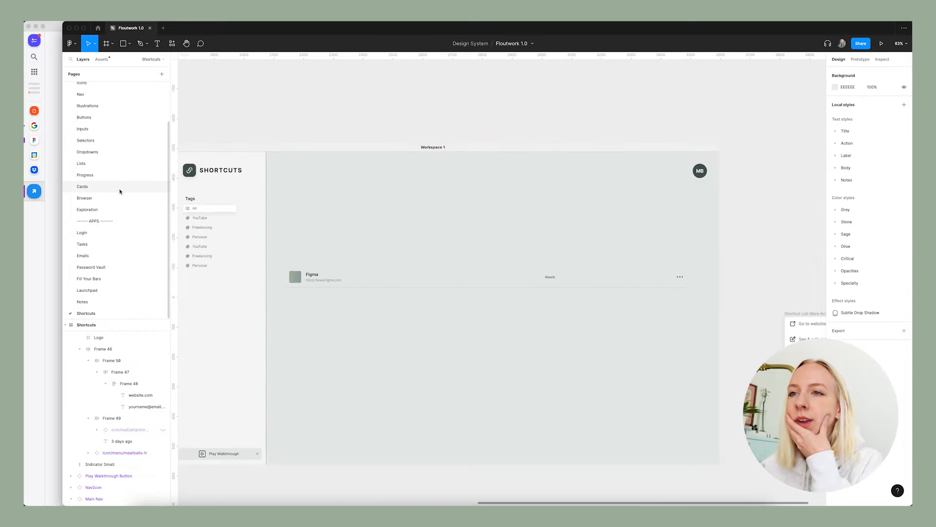
left_click(92, 267)
scroll(523, 267, "up", 5)
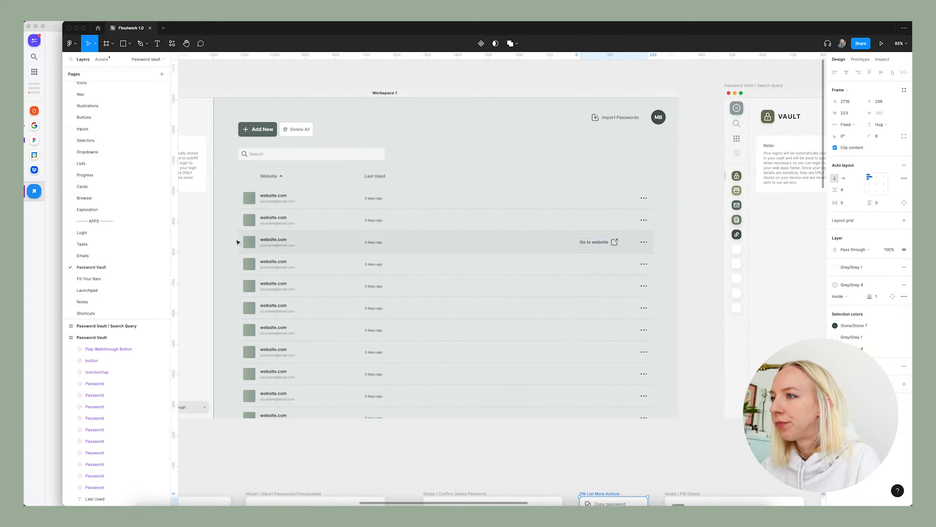
double_click(275, 245)
double_click(275, 245)
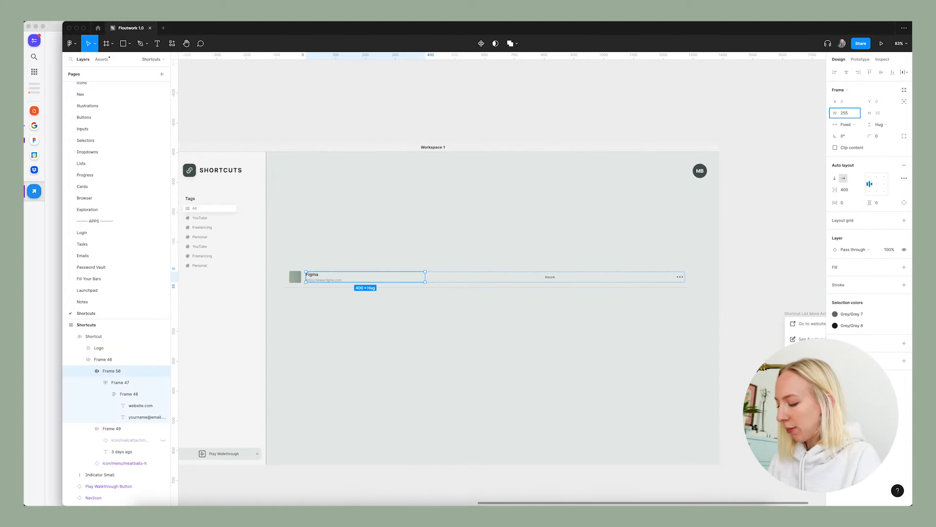
On the Shortcuts page, set the width of the frame holding the Figma title and URL to 8*32, giving 256.
key("Return")
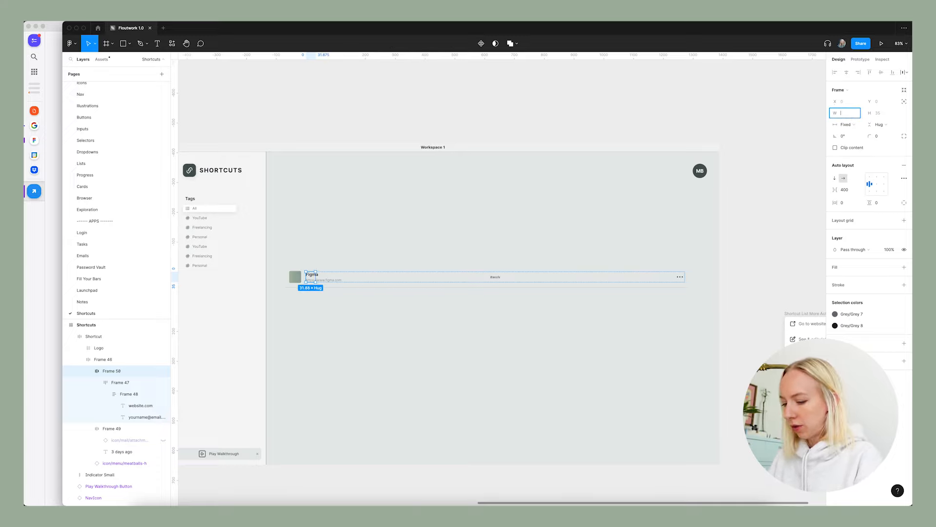
type("8*32")
key("Return")
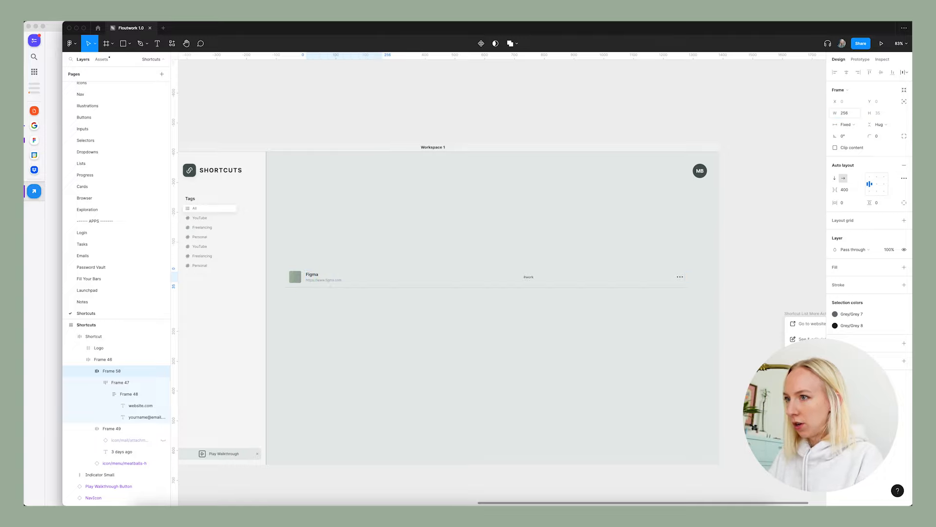
scroll(391, 287, "left", 1)
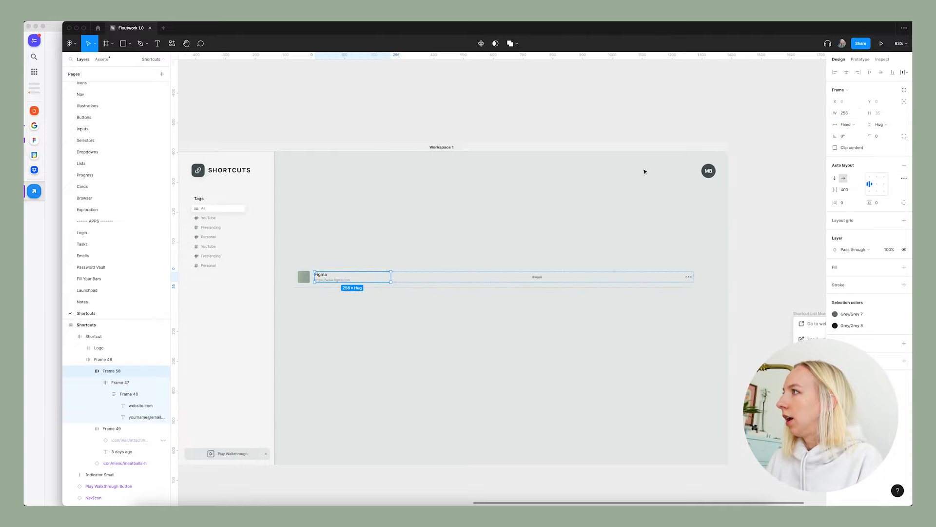
left_click(355, 305)
Duplicate the 256-wide frame holding the Figma title and URL within the shortcut row.
scroll(343, 295, "up", 2)
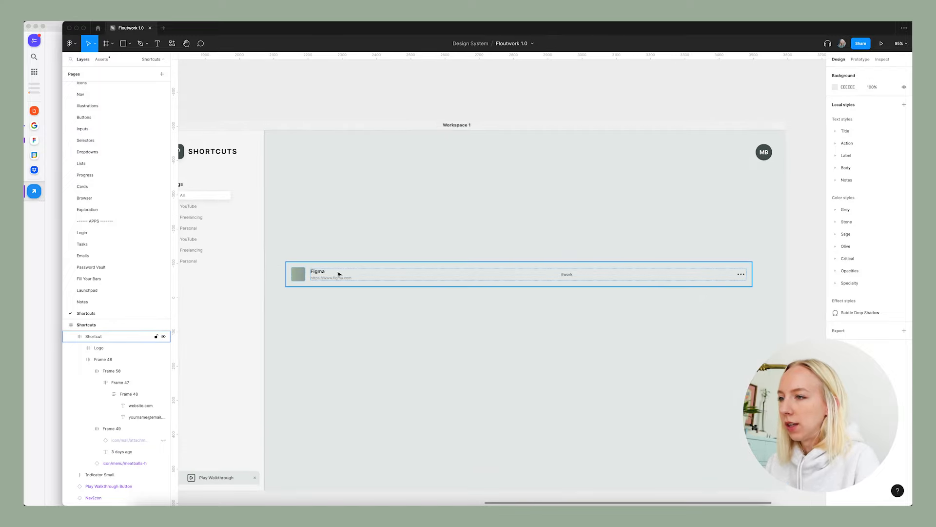
double_click(340, 275)
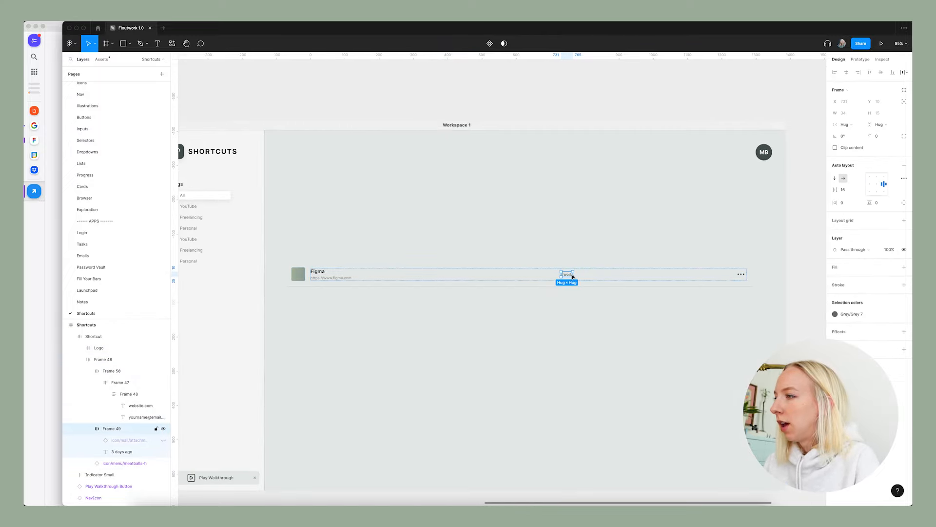
double_click(360, 279)
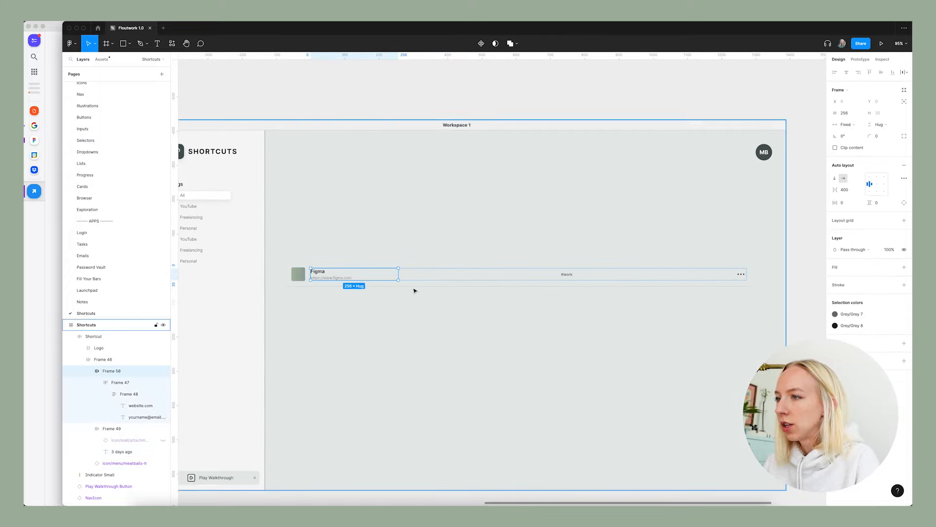
key("super+d")
Move the #work tag frame into the duplicated block's text stack, directly beneath the URL.
left_click(651, 275)
scroll(651, 277, "up", 5)
scroll(650, 274, "right", 3)
key("BackSpace")
left_click(470, 267)
key("super+z")
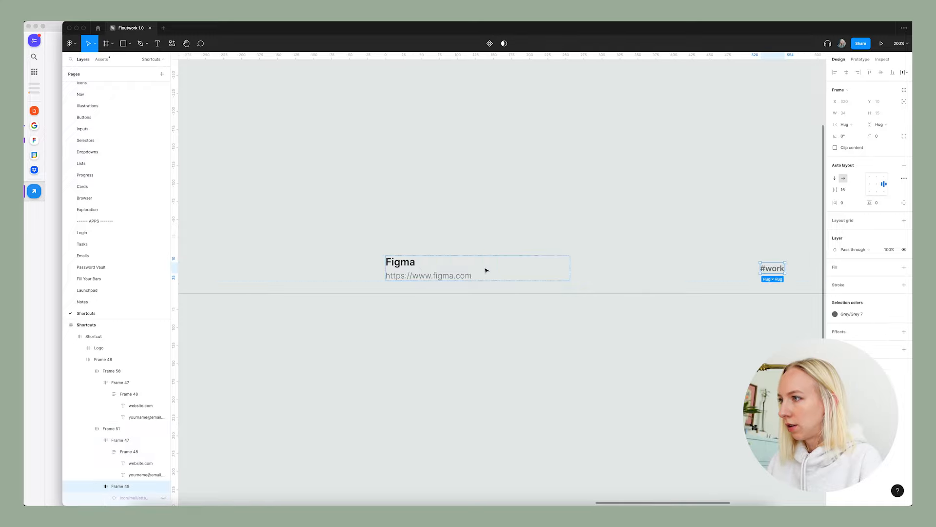
key("BackSpace")
double_click(464, 274)
double_click(464, 274)
key("super+v")
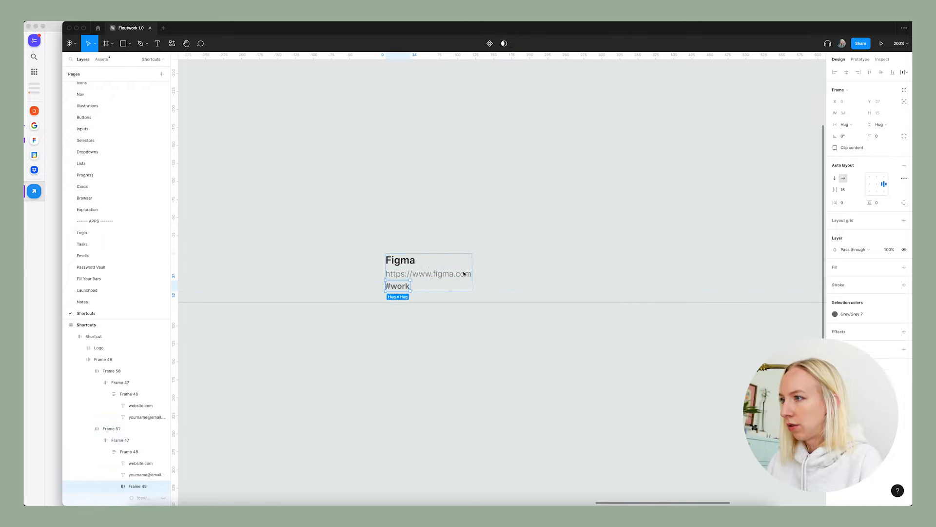
Delete the Figma title and URL text from the duplicated frame, leaving only the #work tag in it.
left_click(419, 276)
left_click(410, 264, "shift")
key("BackSpace")
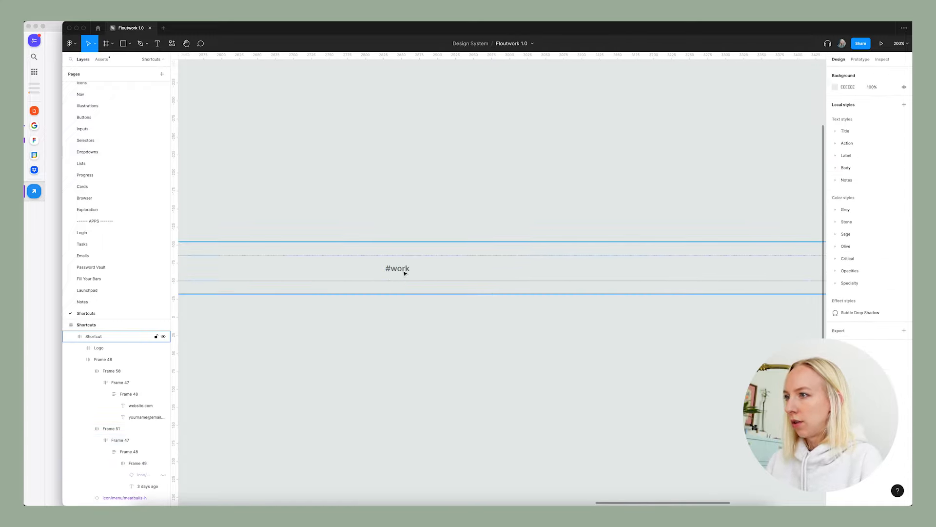
Set the vertical resizing of the frame holding the #work tag to Fill container.
left_click(405, 273)
double_click(407, 272)
scroll(414, 271, "down", 5)
scroll(366, 280, "up", 1)
scroll(407, 285, "up", 2)
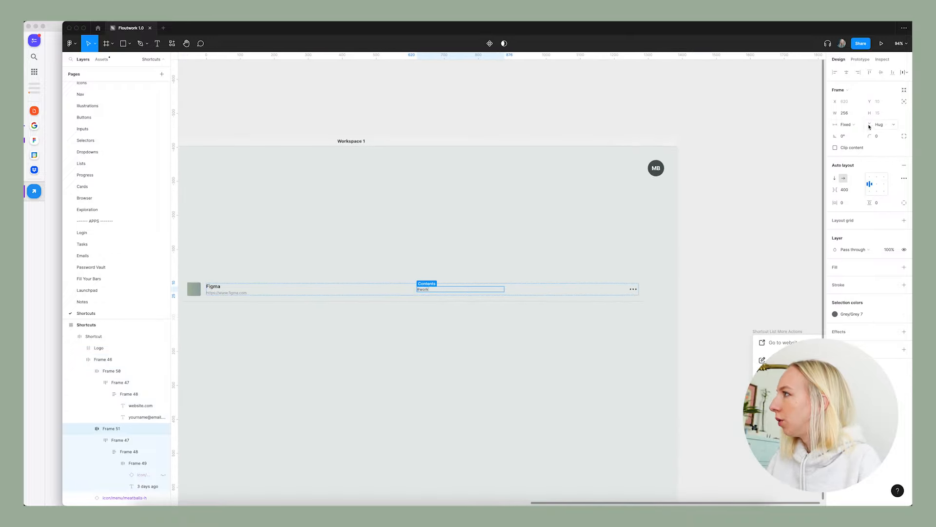
left_click(879, 124)
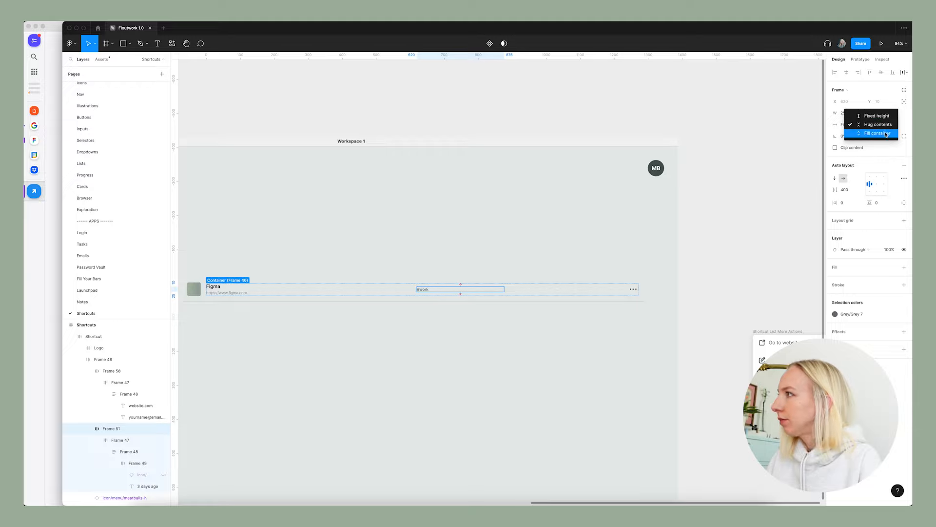
left_click(885, 135)
left_click(446, 326)
scroll(447, 326, "down", 2)
scroll(447, 326, "left", 2)
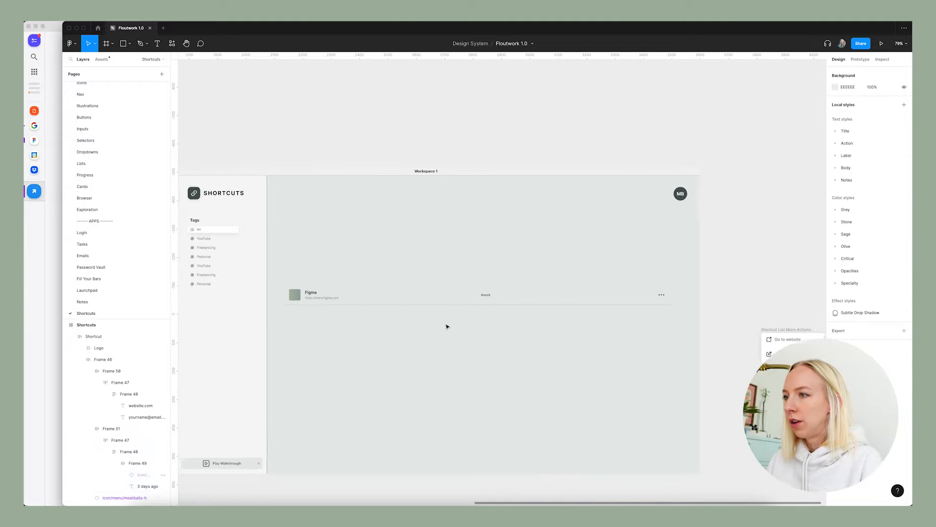
Wrap the title-and-URL frame and the #work frame together in one new frame using Frame selection.
double_click(328, 294)
double_click(333, 295)
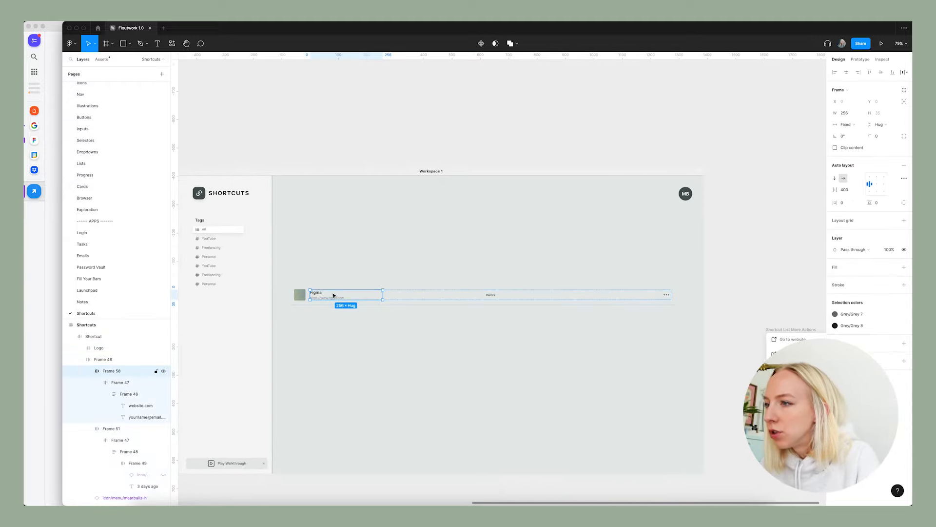
left_click(490, 297)
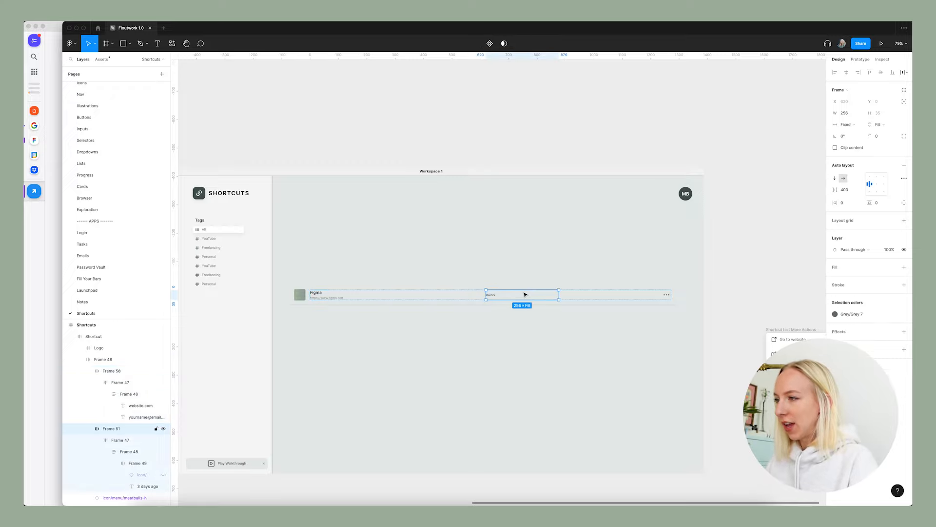
left_click(446, 296)
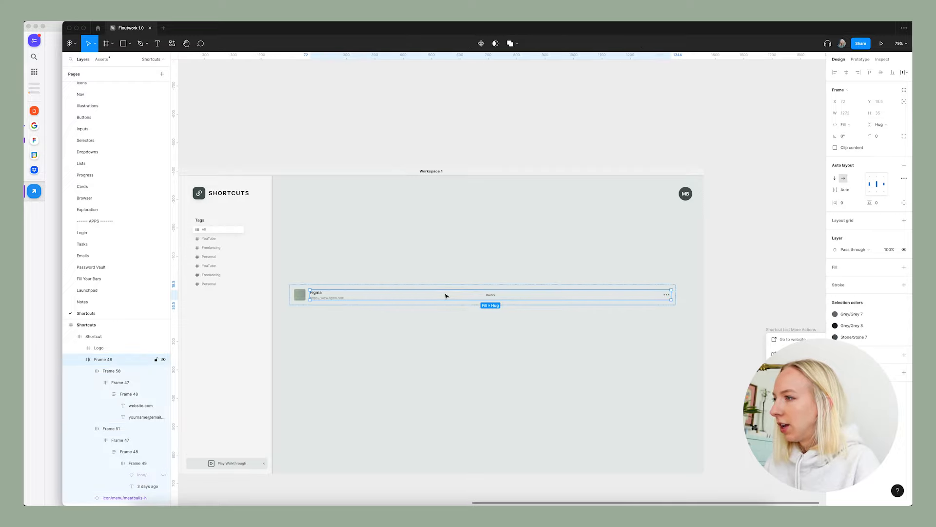
left_click(492, 296)
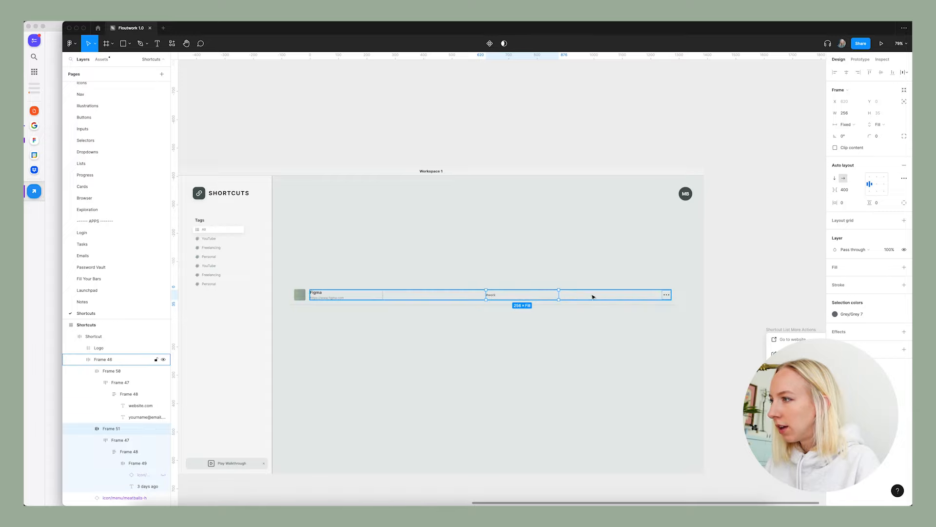
left_click(341, 295)
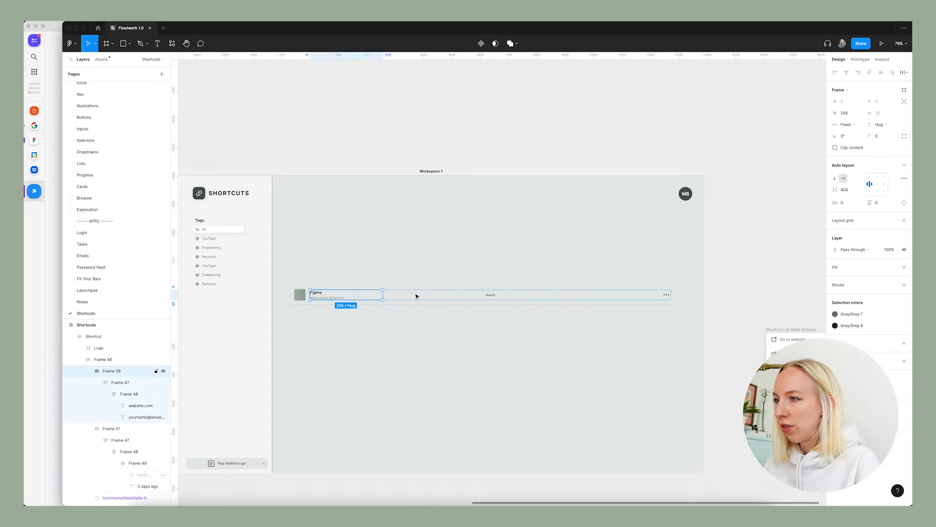
left_click(502, 296, "shift")
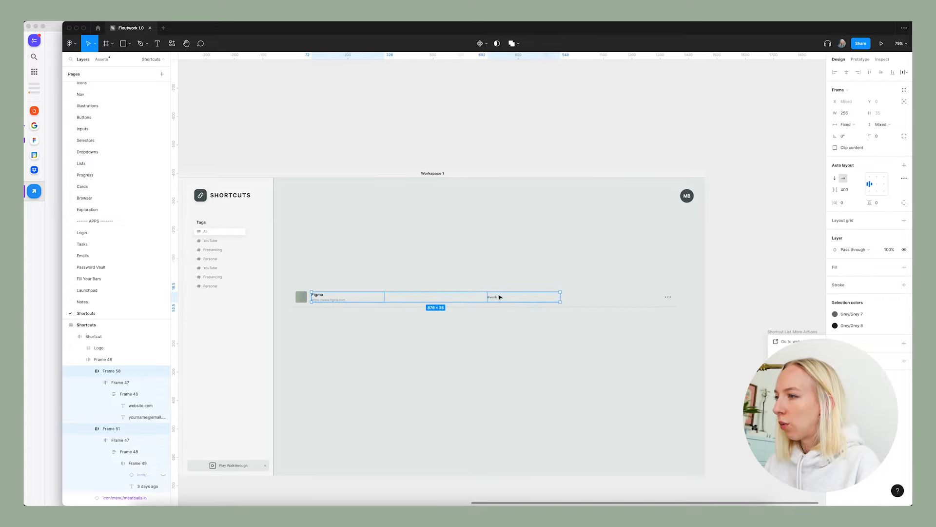
right_click(498, 298)
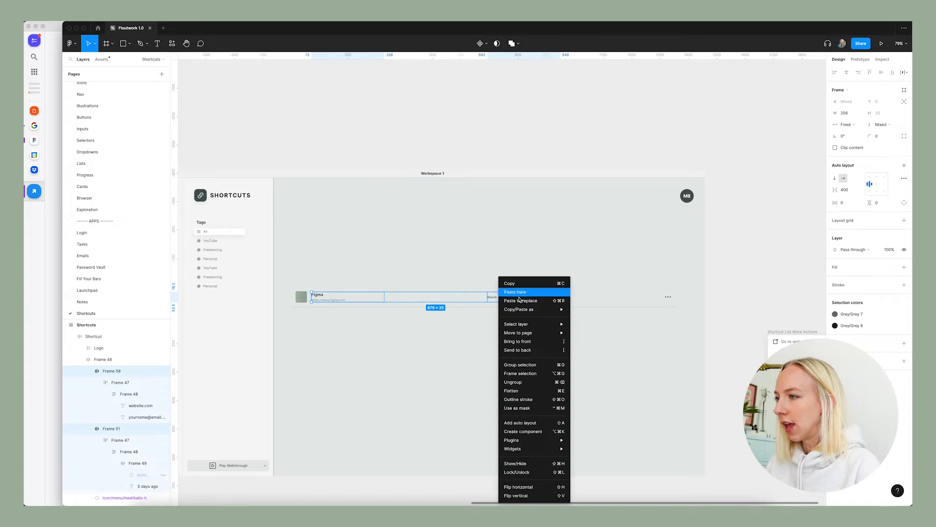
left_click(520, 373)
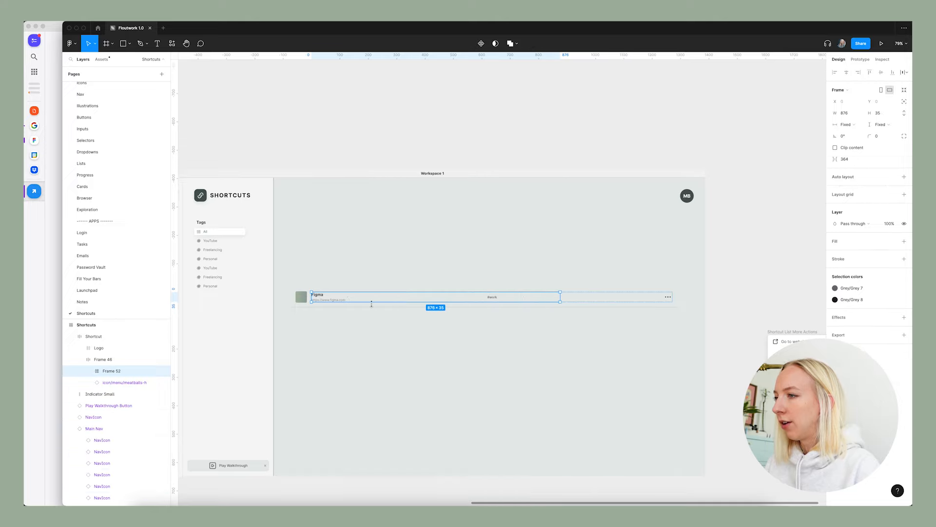
Set the horizontal spacing between the title block and the #work block to 40.
left_click(849, 159)
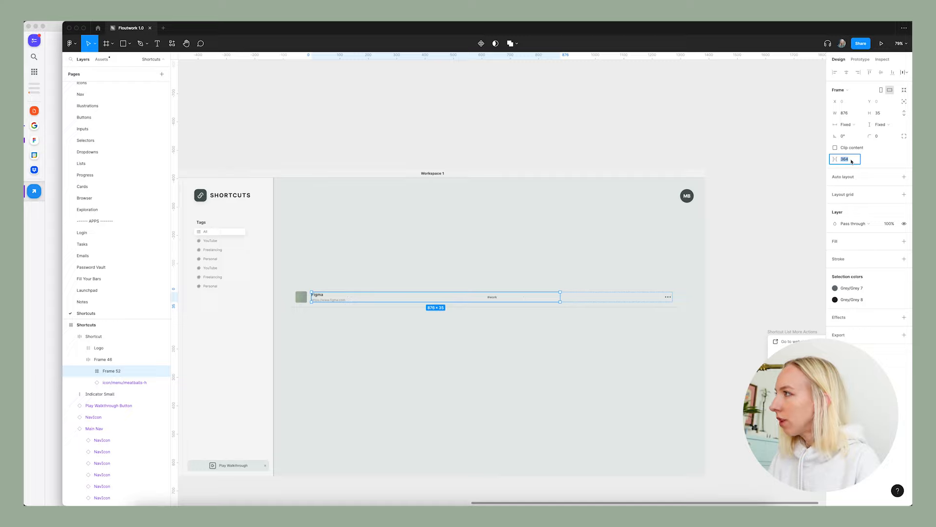
type("40")
key("Return")
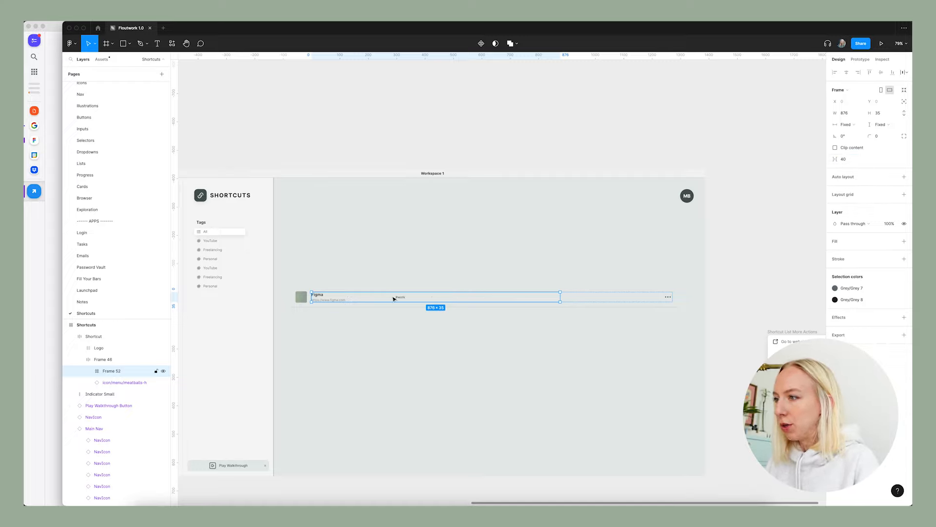
Add auto layout to the new frame that wraps the title block and the #work block.
double_click(428, 297)
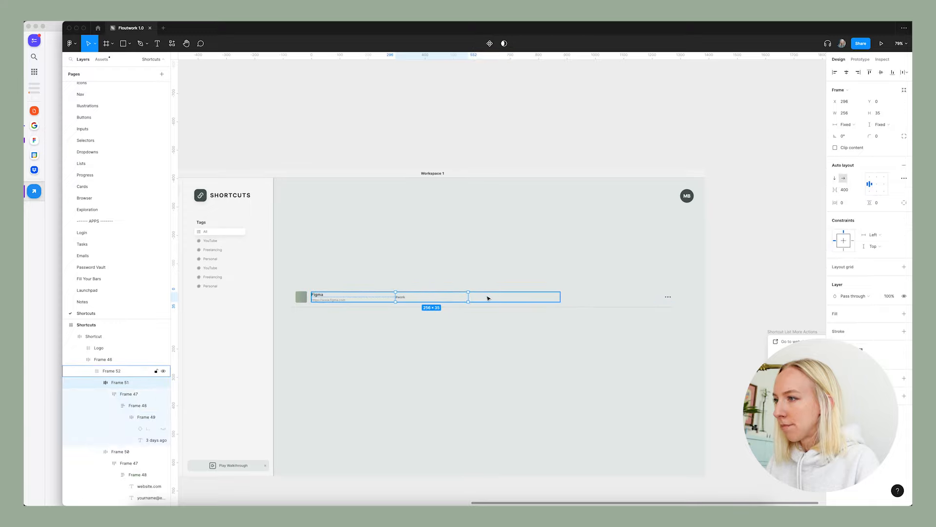
left_click(487, 298)
left_click(852, 130)
left_click(903, 190)
left_click(903, 178)
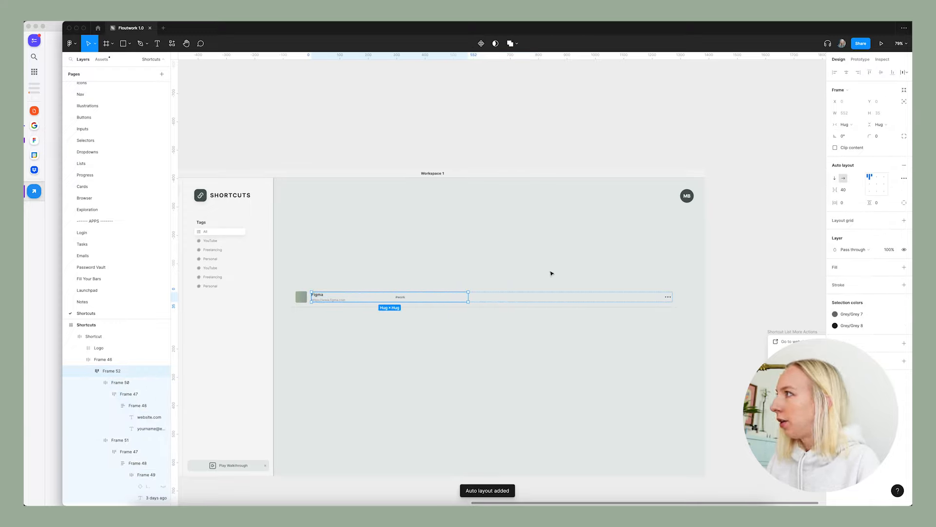
left_click(429, 297)
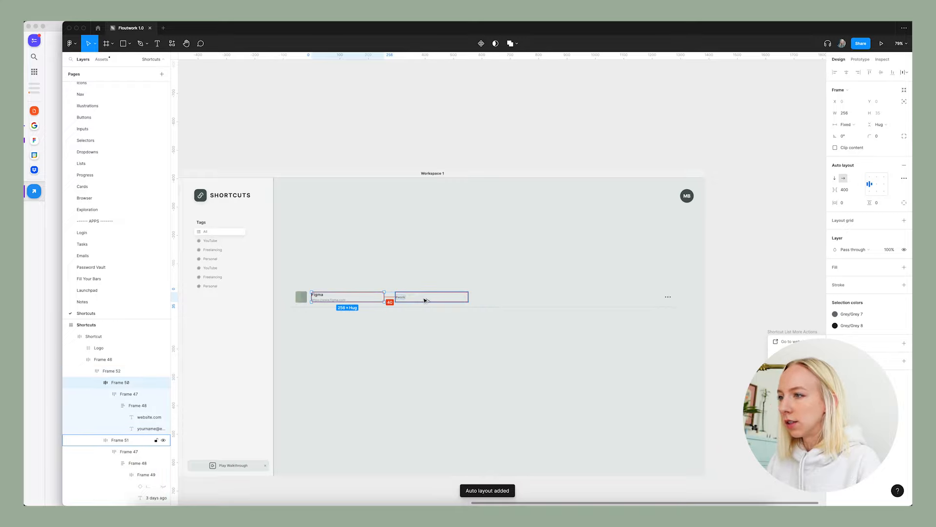
left_click(665, 323)
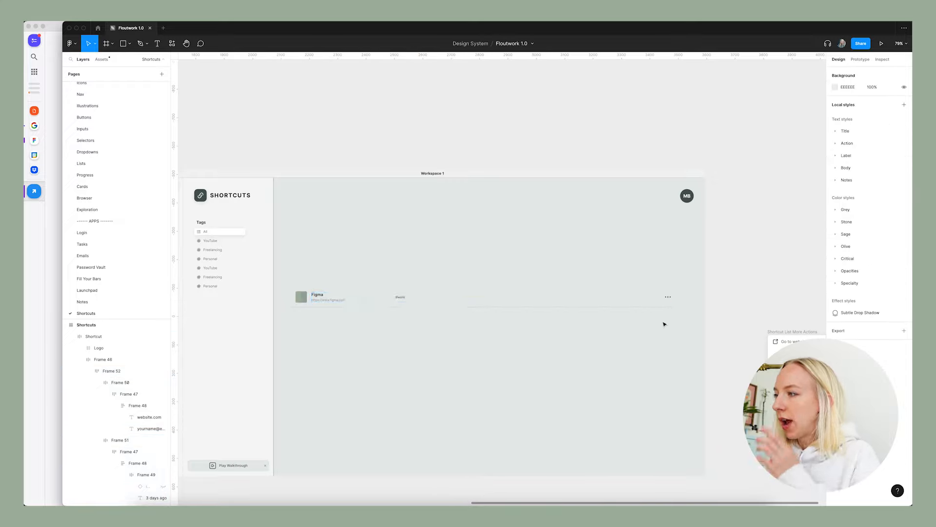
Try narrowing the whole Shortcut row from its outer edge beside the three-dot icon, and undo the resize.
double_click(671, 298)
left_click(692, 294)
left_click(675, 299)
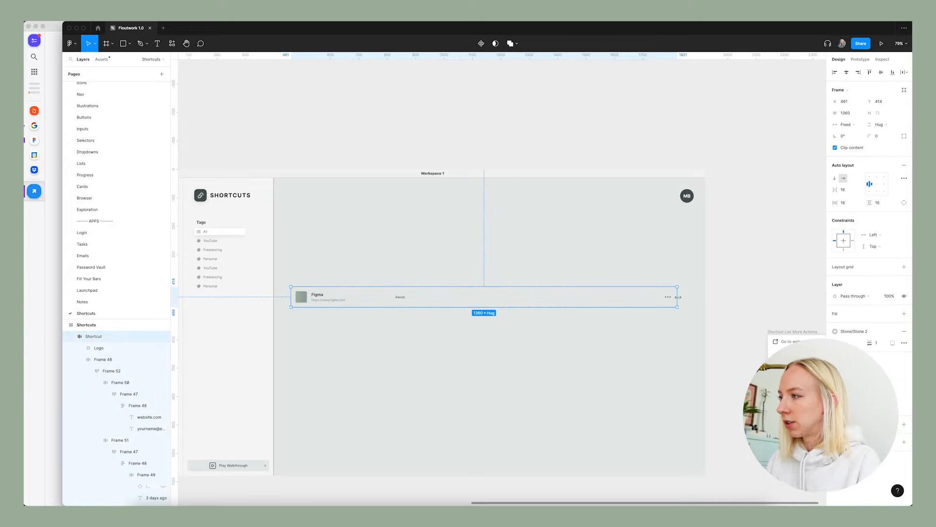
left_click_drag(678, 297, 529, 305)
key("ctrl+z")
left_click_drag(681, 303, 515, 312)
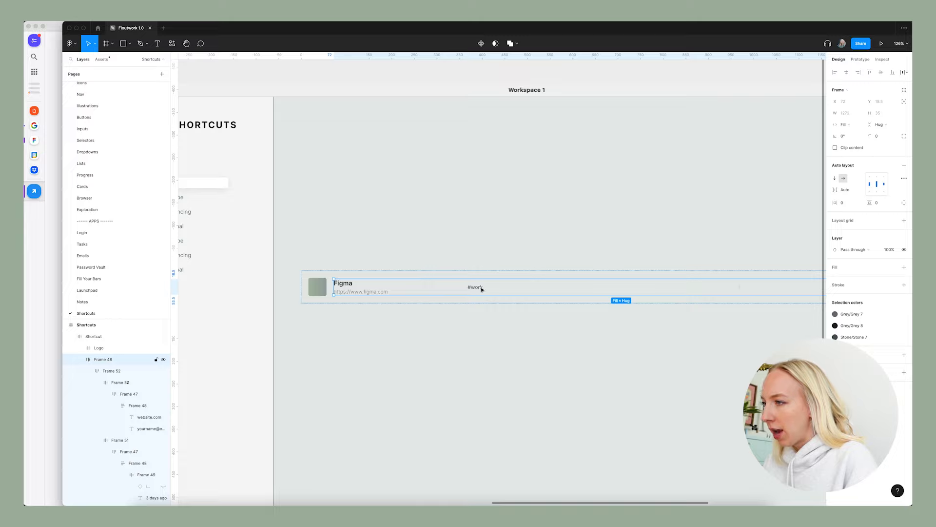
Change the #work tag text in the Shortcut row to #work #design #figma.
double_click(481, 289)
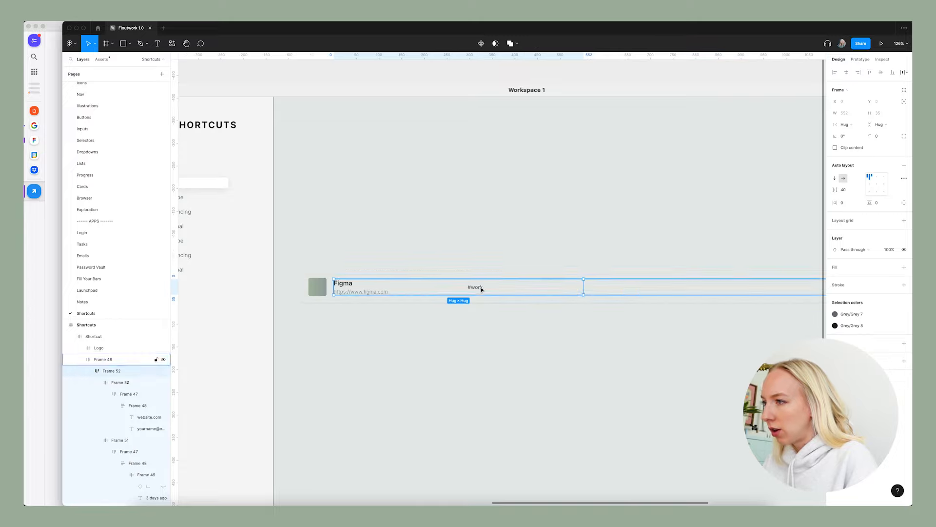
double_click(475, 290)
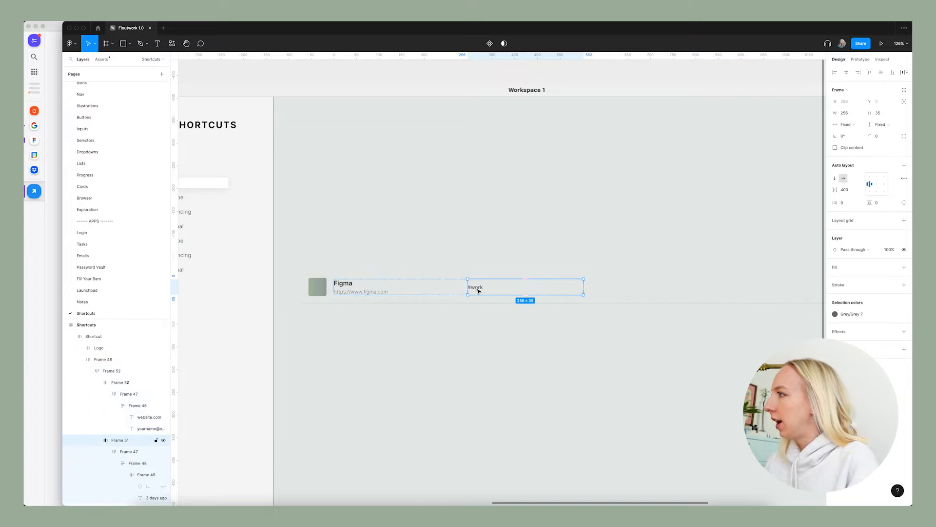
double_click(478, 289)
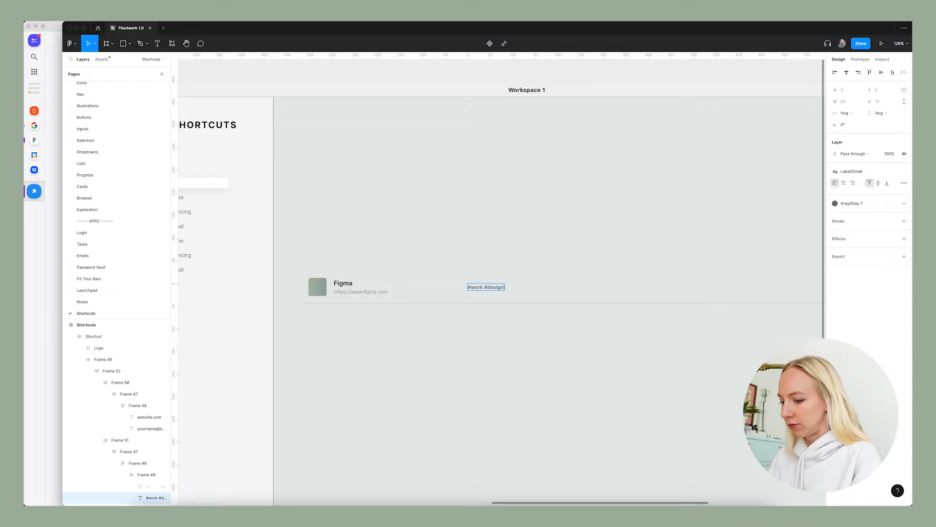
left_click(535, 347)
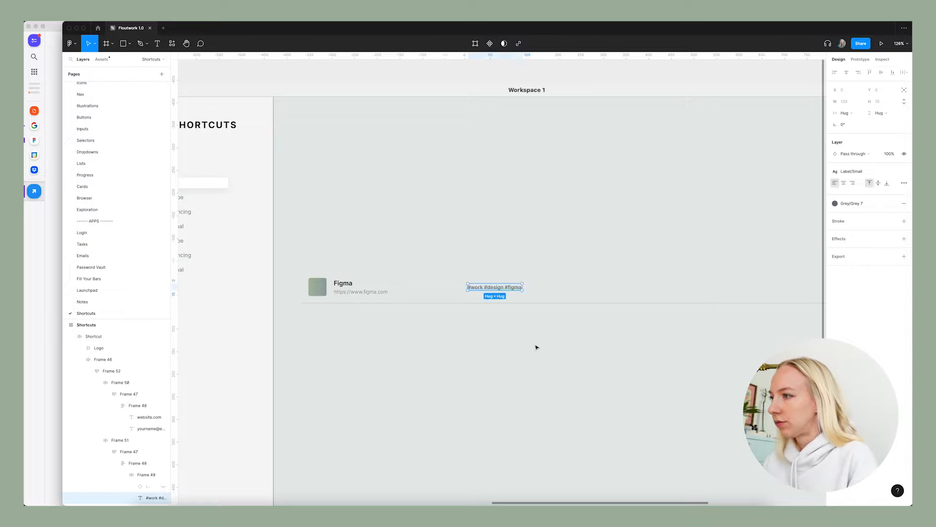
left_click(535, 346)
scroll(448, 286, "down", 5)
scroll(485, 321, "up", 5)
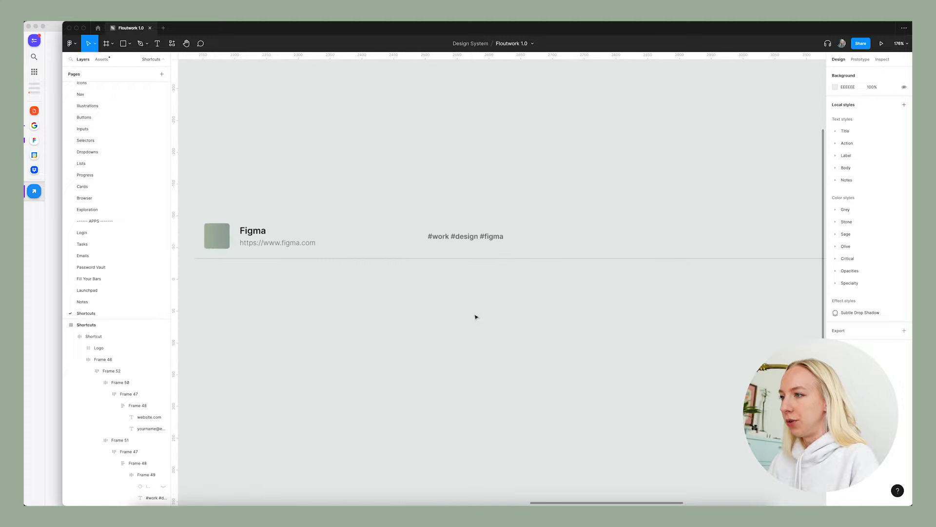
Shorten the tag text back to #work and duplicate it twice as separate tags beside the original.
double_click(466, 237)
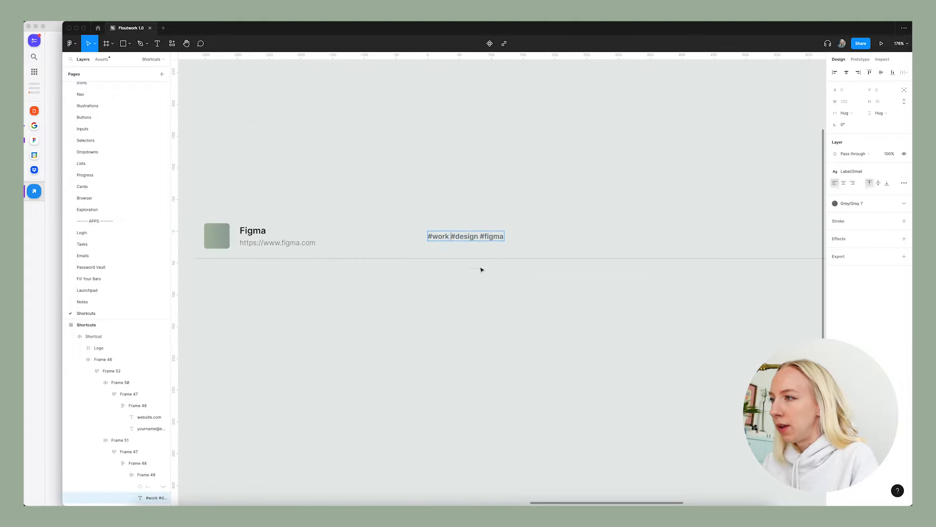
key("Escape")
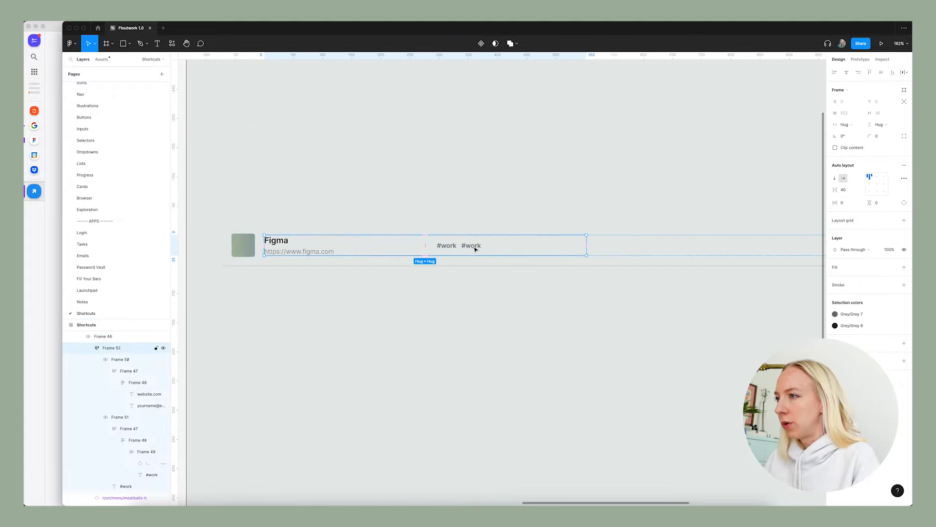
left_click(480, 248)
left_click(479, 249)
key("ctrl+d")
left_click(504, 311)
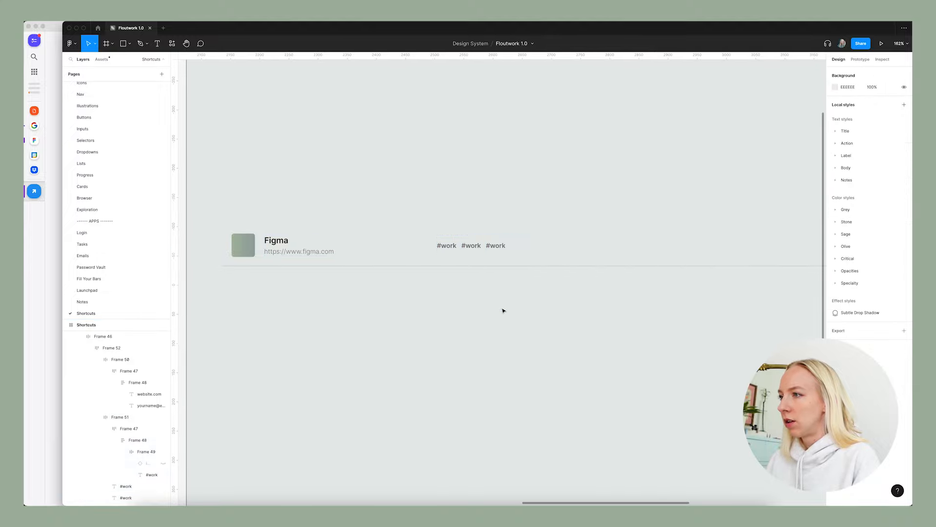
scroll(496, 298, "down", 5)
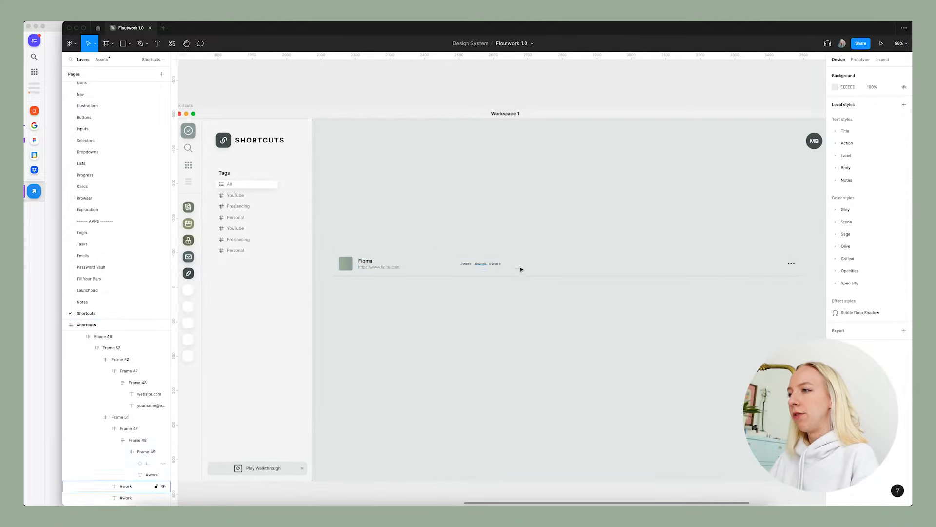
scroll(491, 267, "up", 5)
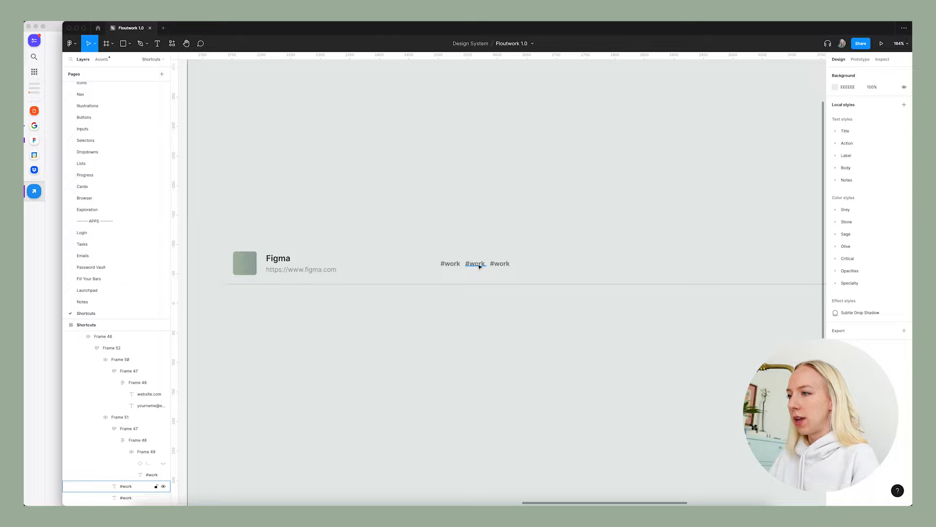
scroll(487, 273, "down", 5)
scroll(487, 271, "up", 4)
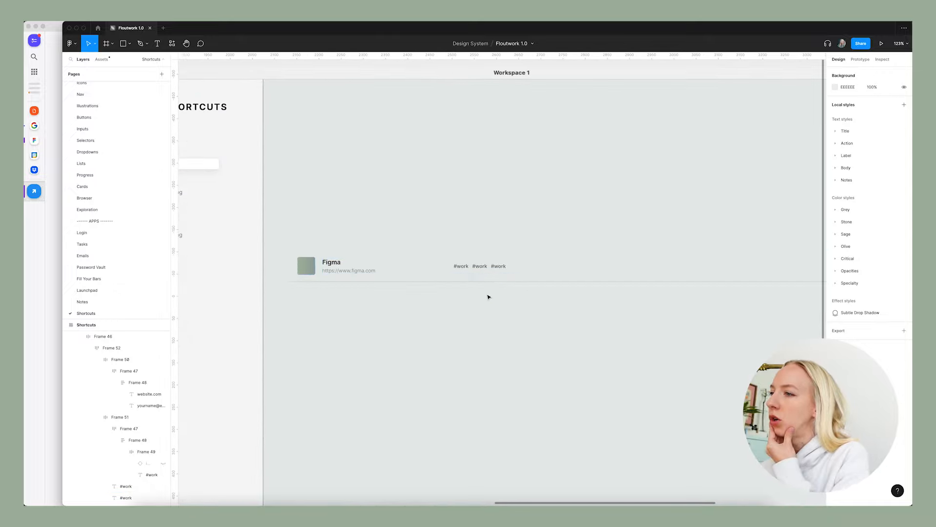
Change the text of the second tag in the Shortcut row to #design.
double_click(481, 266)
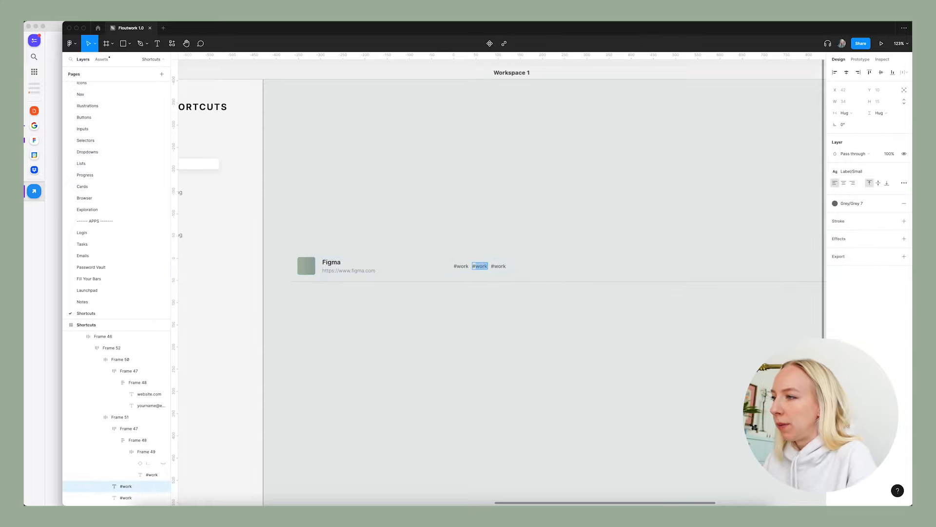
left_click(514, 295)
left_click(554, 288)
Delete the third tag, the extra #work copy, from the Shortcut row.
double_click(505, 267)
double_click(509, 270)
double_click(504, 269)
double_click(506, 269)
key("Delete")
scroll(499, 321, "down", 5)
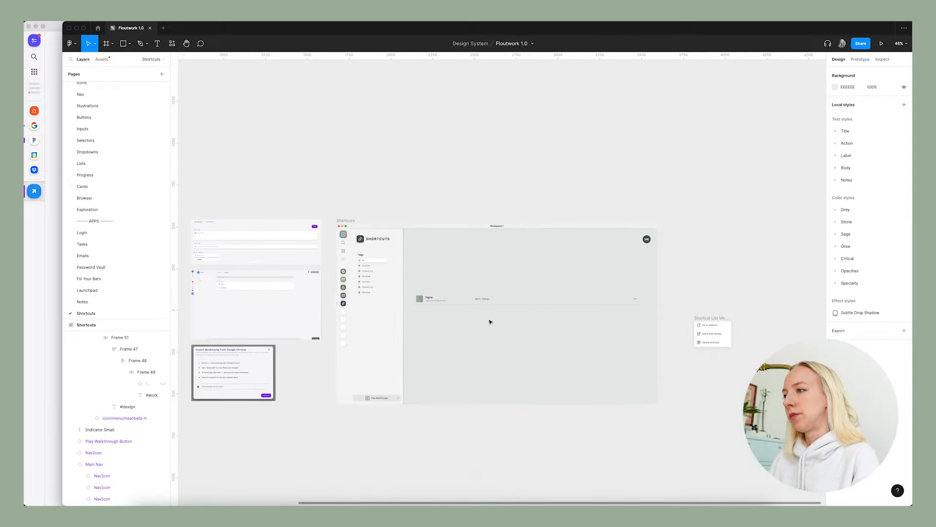
scroll(474, 320, "up", 5)
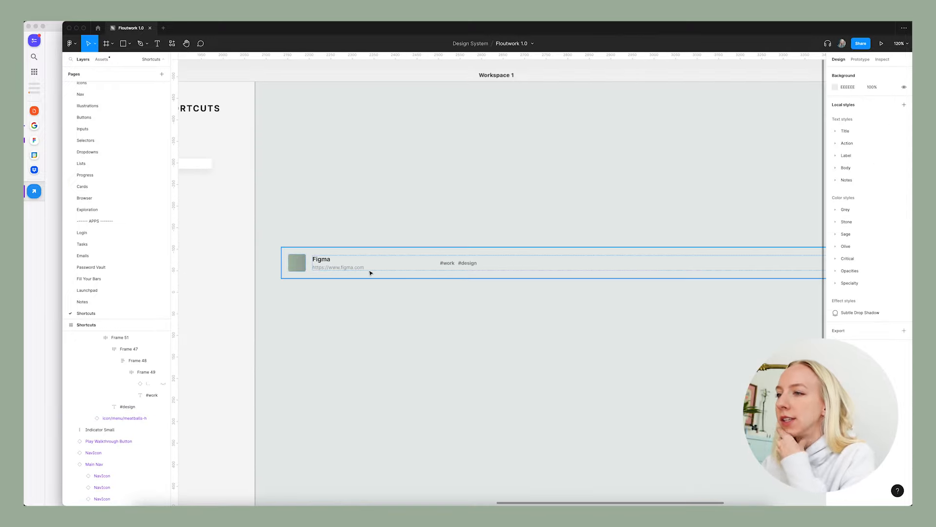
Inspect the text and color style of the Freelancing label in the sidebar's Tags list.
scroll(461, 288, "up", 5)
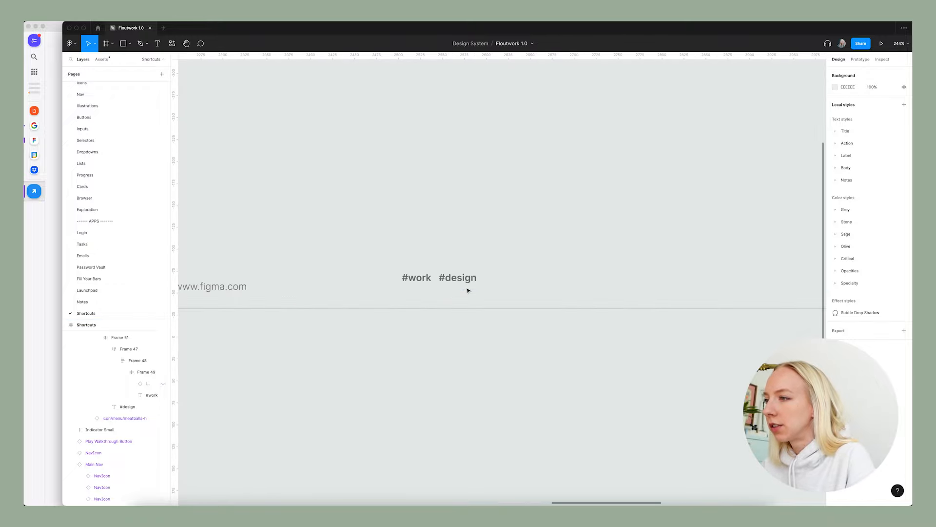
scroll(467, 291, "down", 5)
scroll(322, 219, "up", 10)
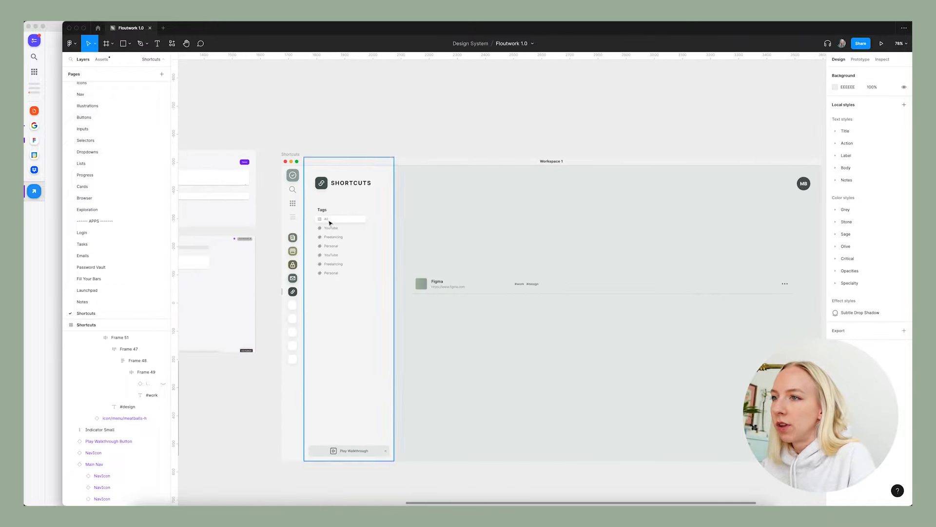
double_click(392, 340)
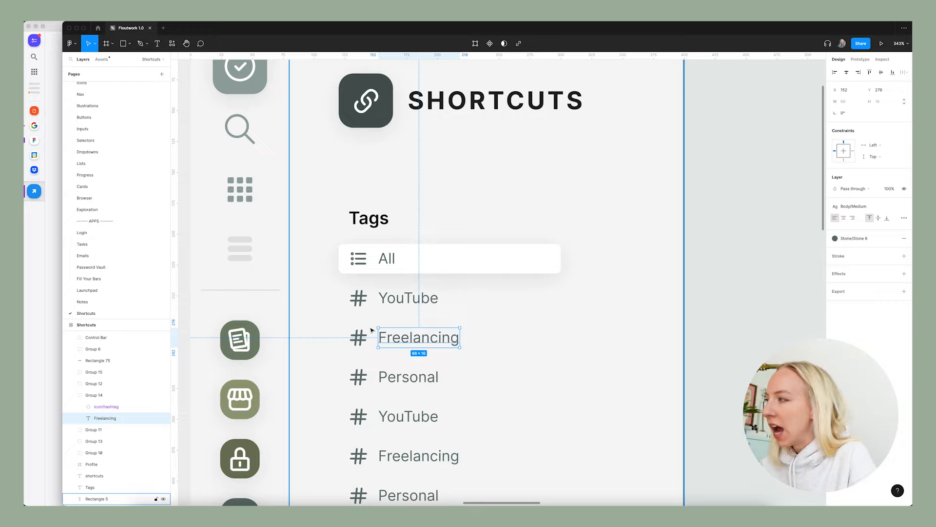
scroll(317, 259, "down", 5)
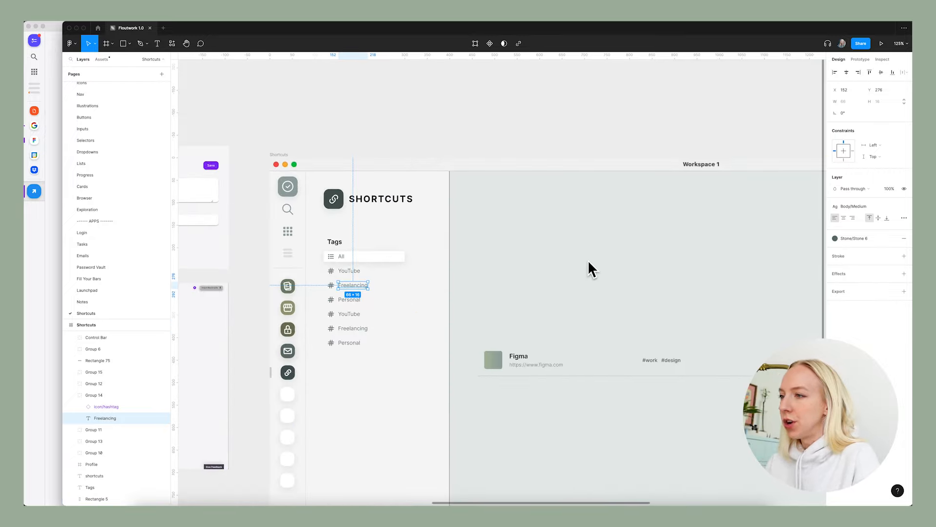
Select the #work and #design tags together and browse the Stone and Sage color styles for their text.
left_click(667, 321)
scroll(666, 323, "right", 3)
scroll(533, 382, "up", 8)
left_click(461, 331)
left_click(514, 331, "shift")
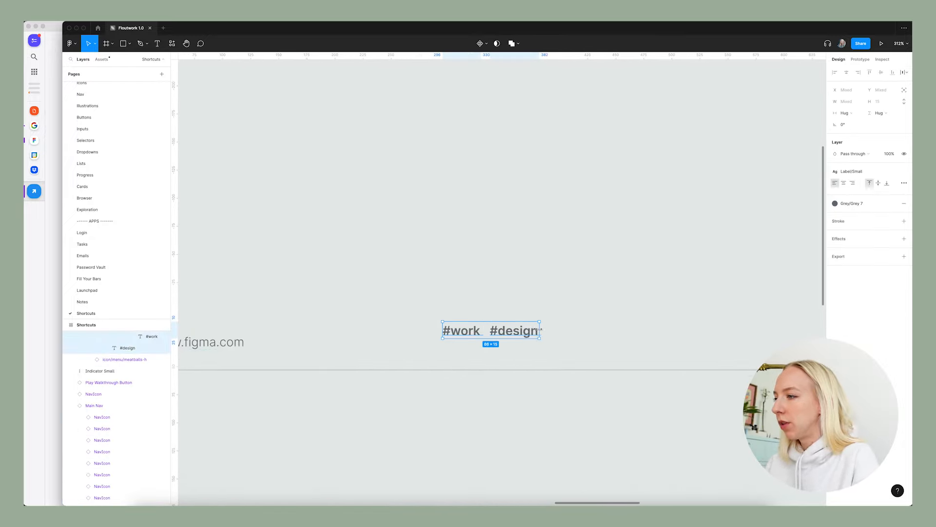
left_click(851, 203)
scroll(867, 286, "down", 5)
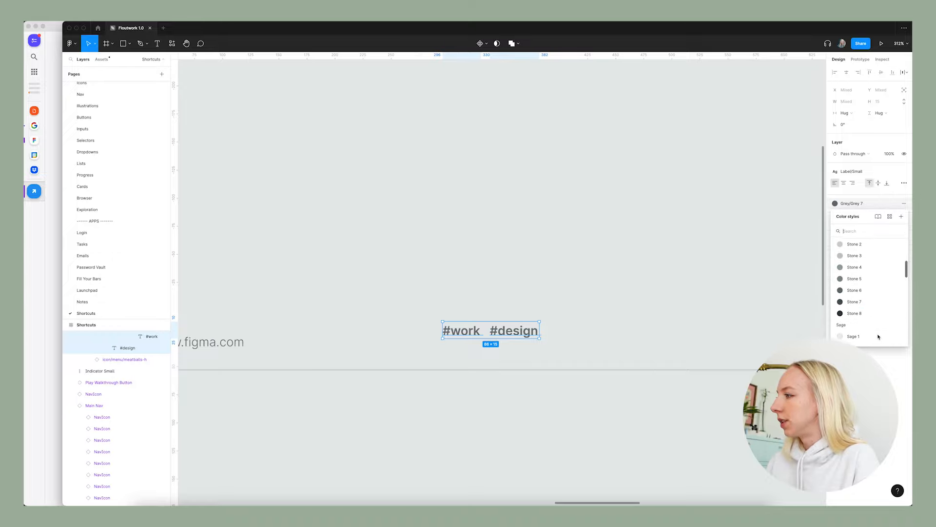
left_click(454, 409)
scroll(453, 410, "down", 8)
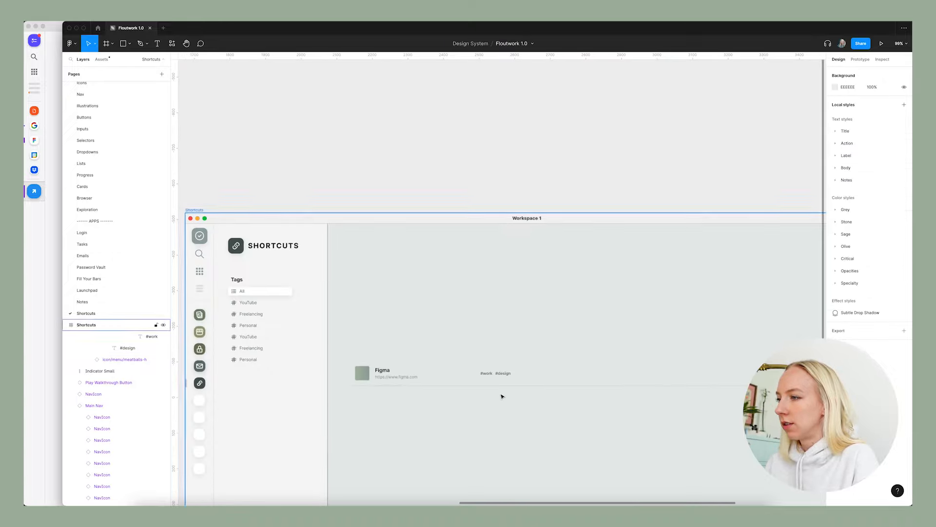
scroll(524, 397, "down", 3)
scroll(563, 390, "left", 3)
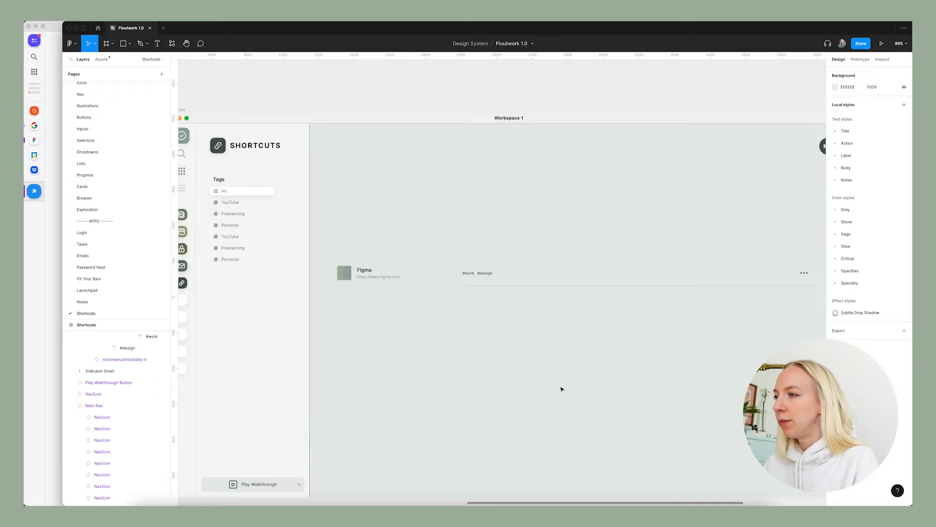
scroll(526, 376, "left", 3)
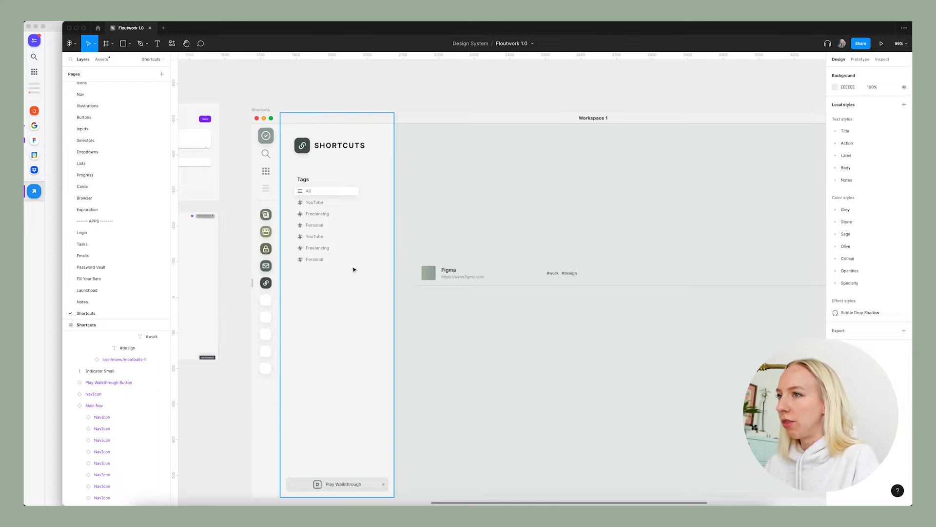
scroll(568, 299, "down", 3)
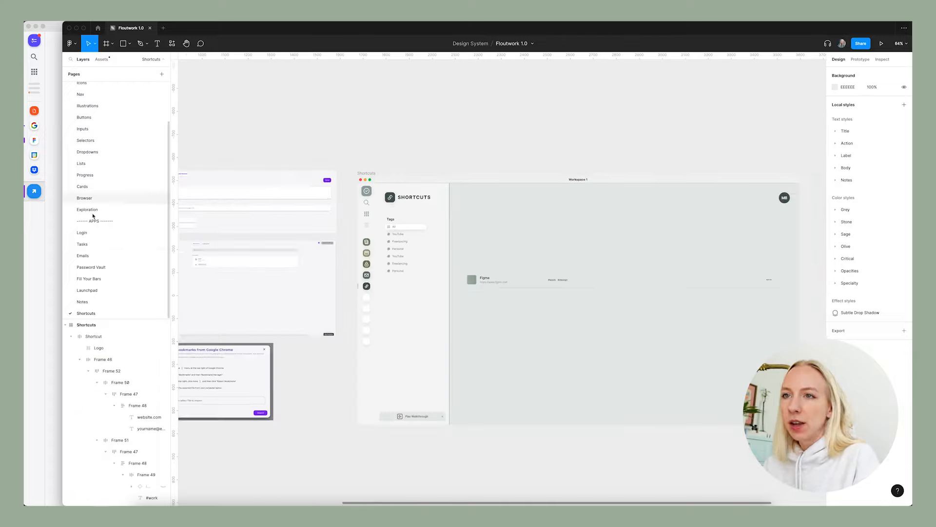
Copy the Website header, its sort icon and the Last Used header from the Password Vault page into the Shortcuts frame.
left_click(91, 269)
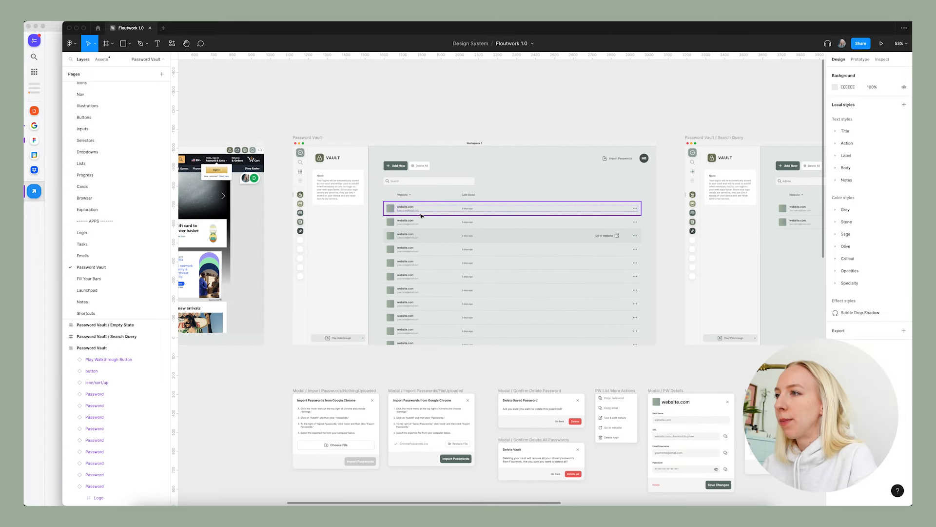
scroll(390, 208, "up", 2)
left_click(374, 205)
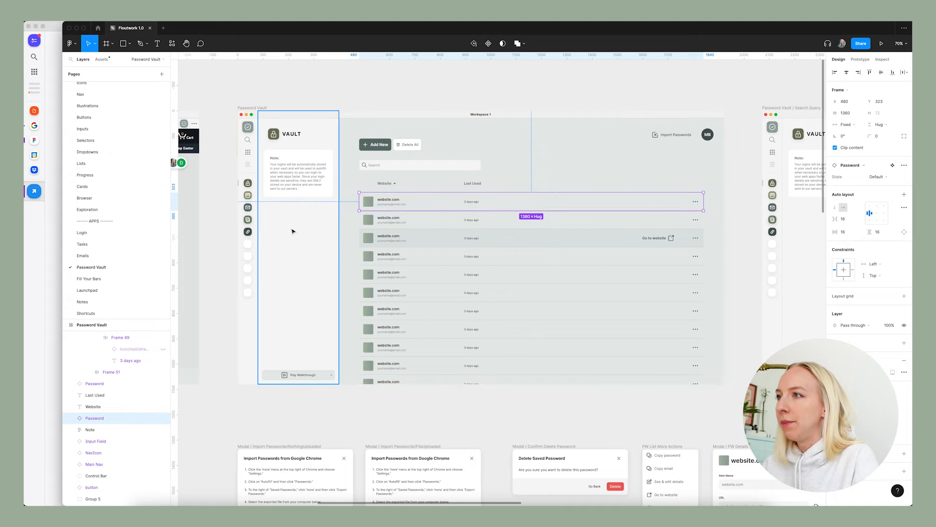
scroll(411, 184, "up", 5)
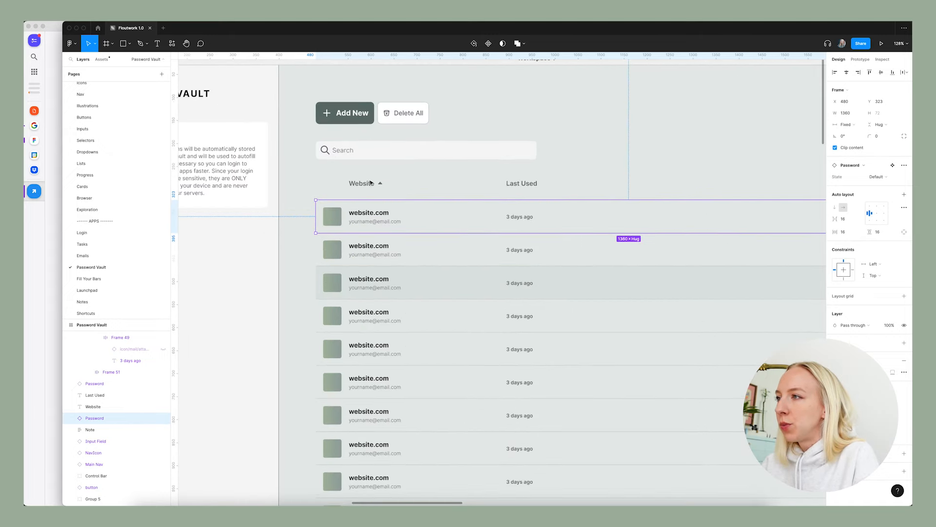
key("Escape")
left_click_drag(342, 177, 566, 200)
scroll(348, 195, "down", 2)
scroll(348, 195, "down", 5)
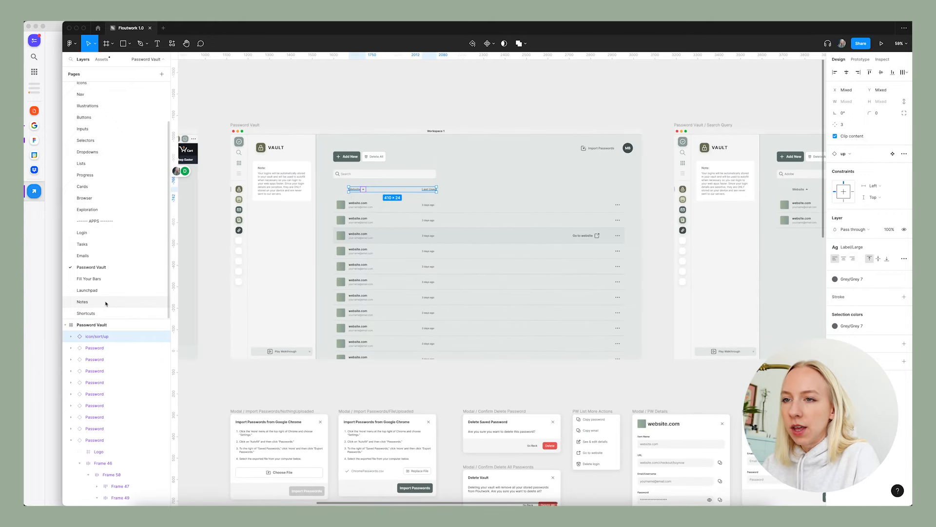
left_click(95, 313)
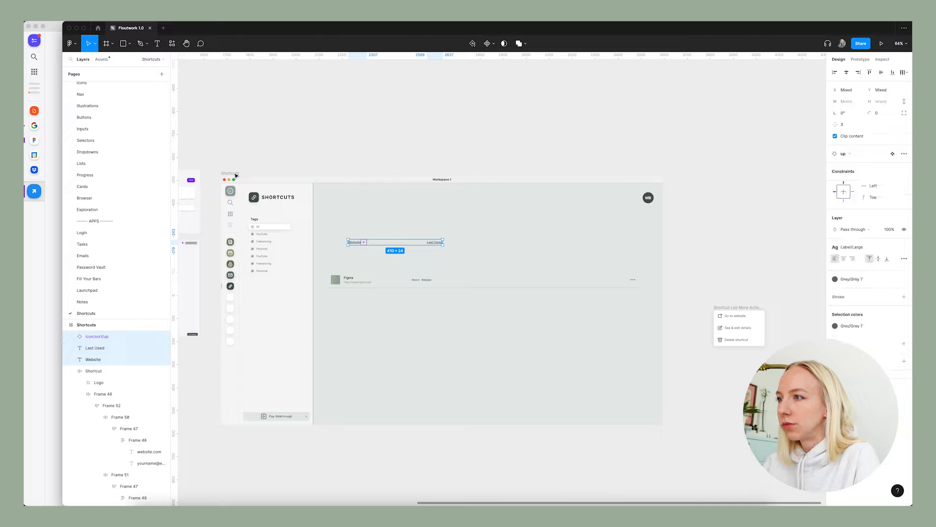
left_click(426, 157)
Rename the pasted Last Used header to Tags and align it above the row's #work tag.
double_click(435, 242)
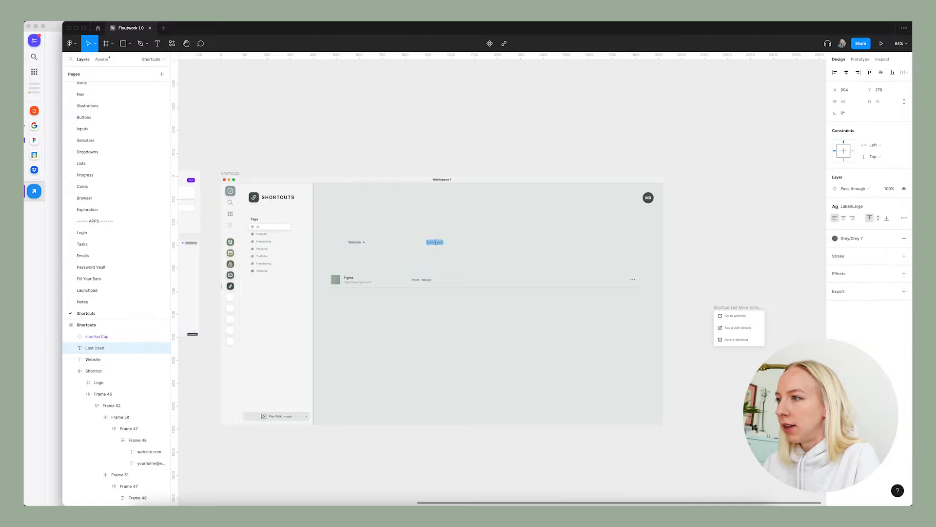
left_click(438, 150)
scroll(383, 287, "up", 3)
left_click_drag(445, 228, 424, 225)
left_click(380, 94)
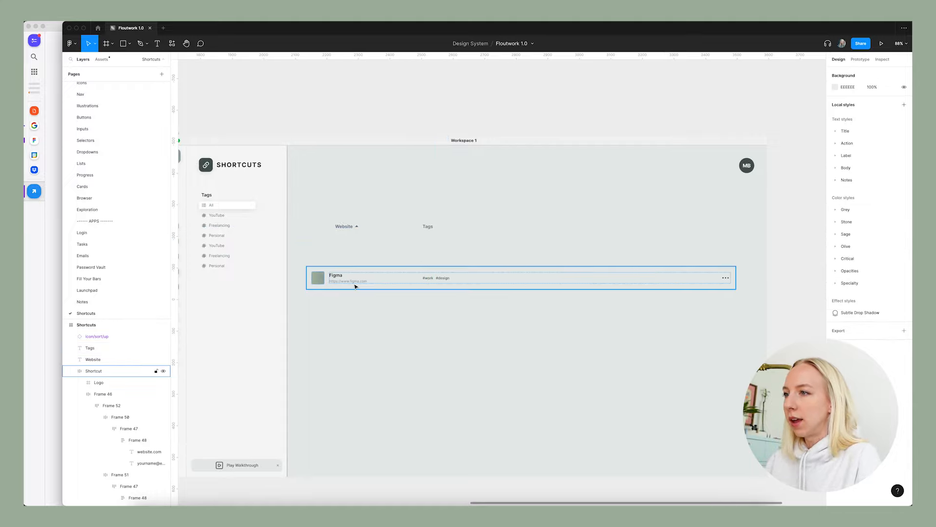
Move the Shortcut row horizontally to an X position of 480.
left_click(310, 280)
key("Left")
key("shift+Right")
key("shift+Right")
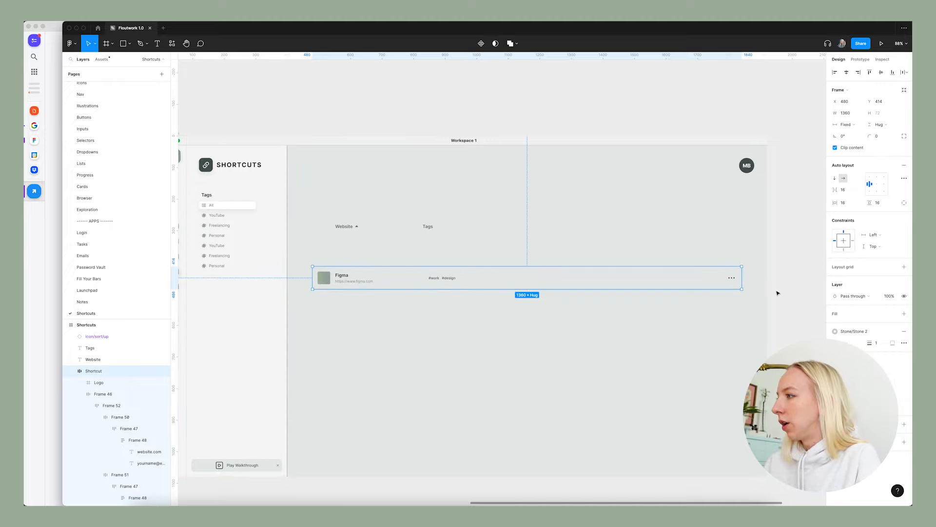
left_click(778, 293)
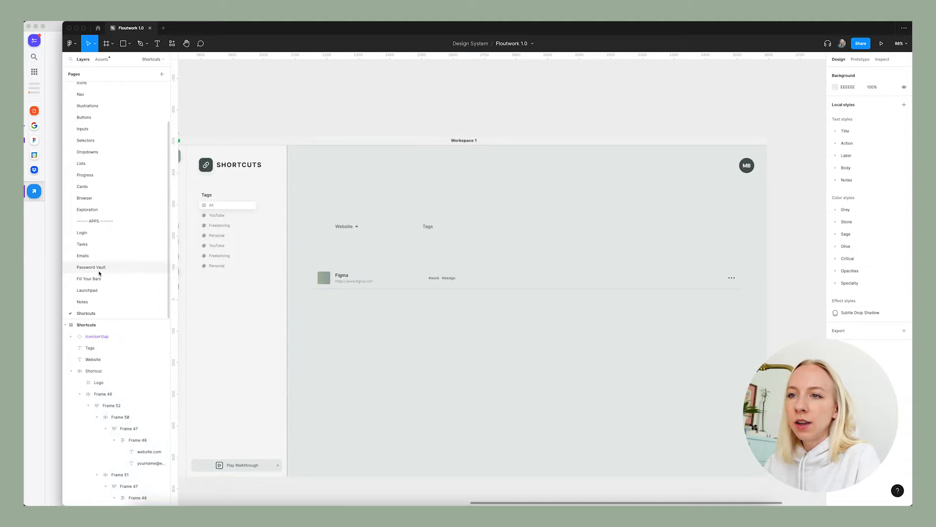
On the Password Vault page, measure the vertical gap between the header's sort icon and the first password row.
left_click(92, 267)
scroll(316, 256, "up", 5)
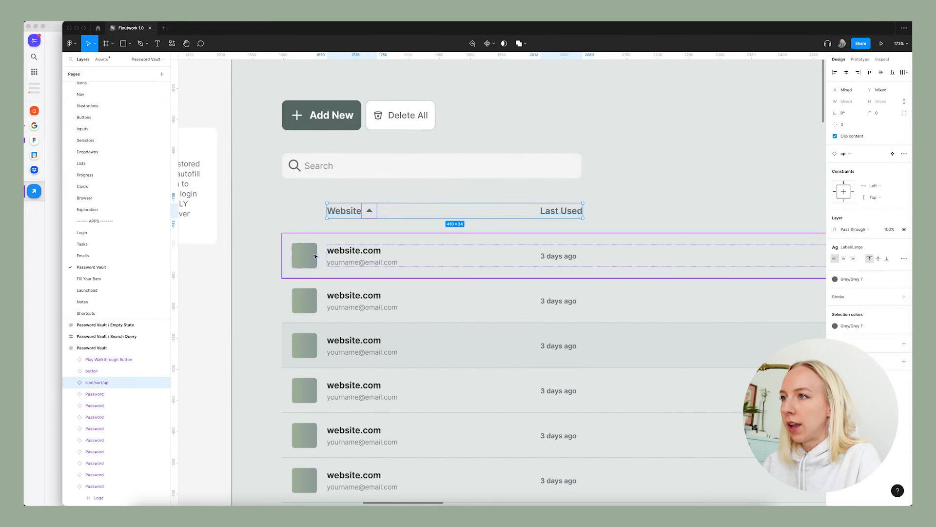
left_click(316, 256)
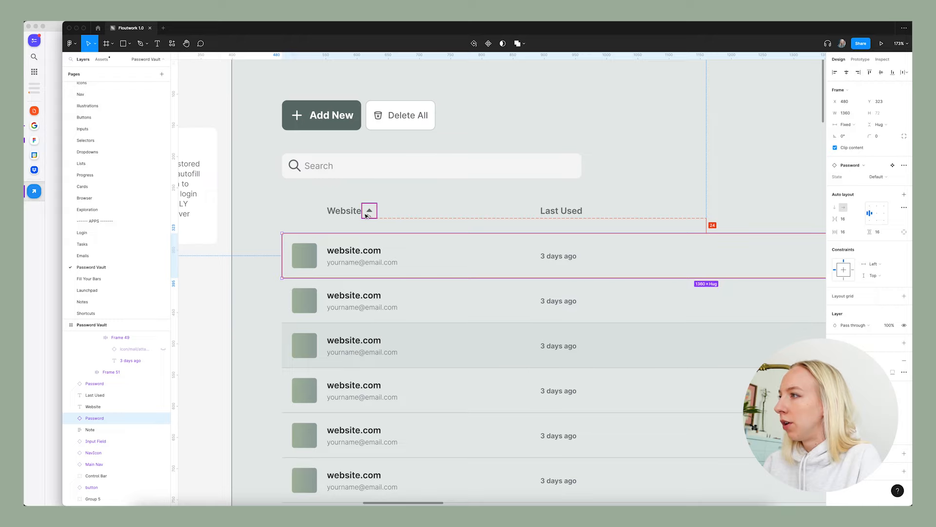
On the Shortcuts page, move the Shortcut row up beneath the Website and Tags headers to a Y position of 323.
left_click(82, 313)
left_click(373, 273)
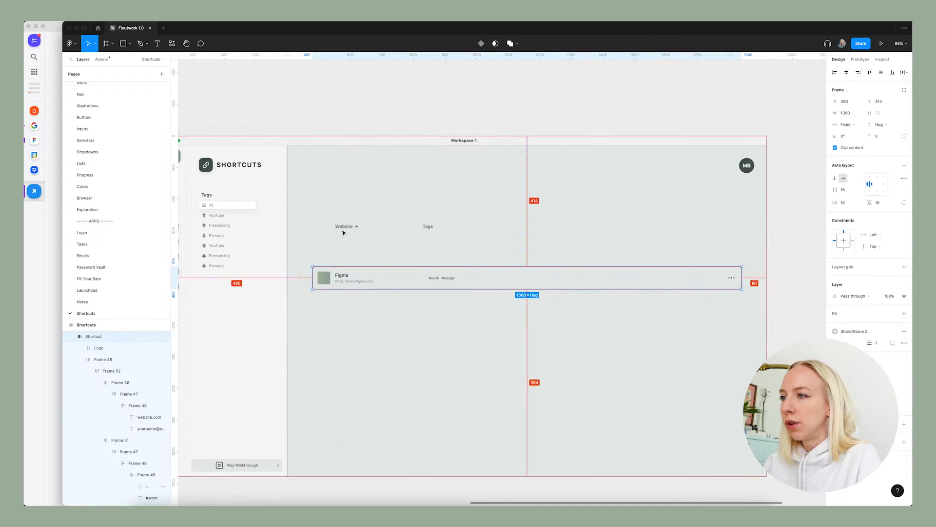
left_click_drag(353, 284, 362, 232)
left_click(380, 299)
scroll(381, 301, "down", 2)
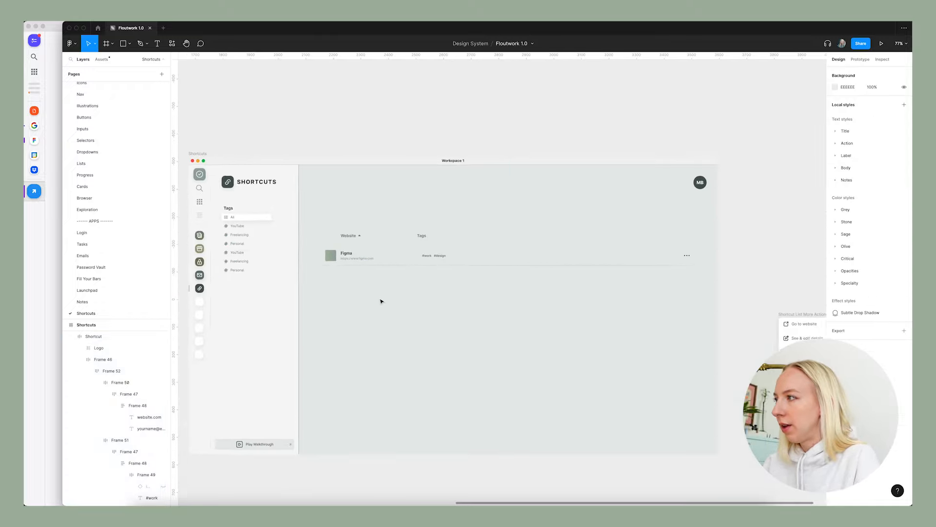
scroll(382, 301, "up", 2)
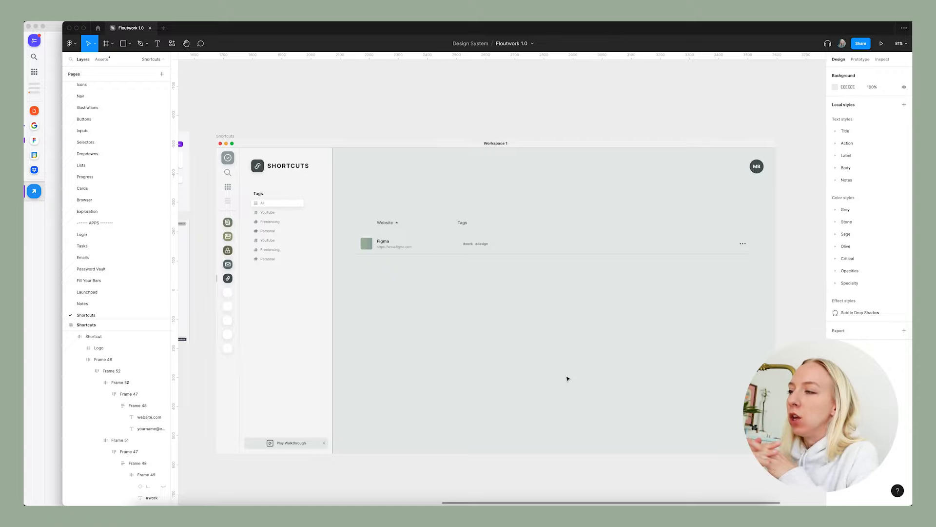
Check the Shortcut row's placement against the password list layout in the Password Vault page's main frame.
left_click(416, 248)
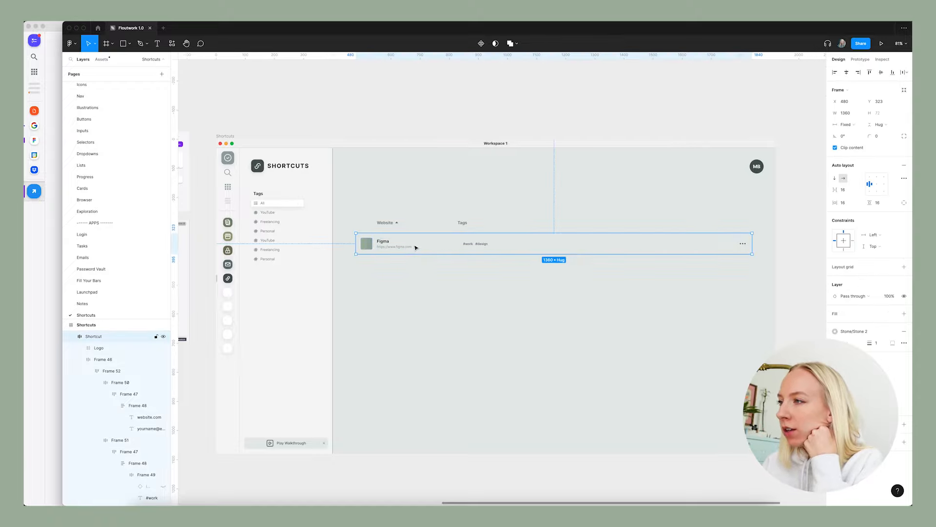
left_click(439, 277)
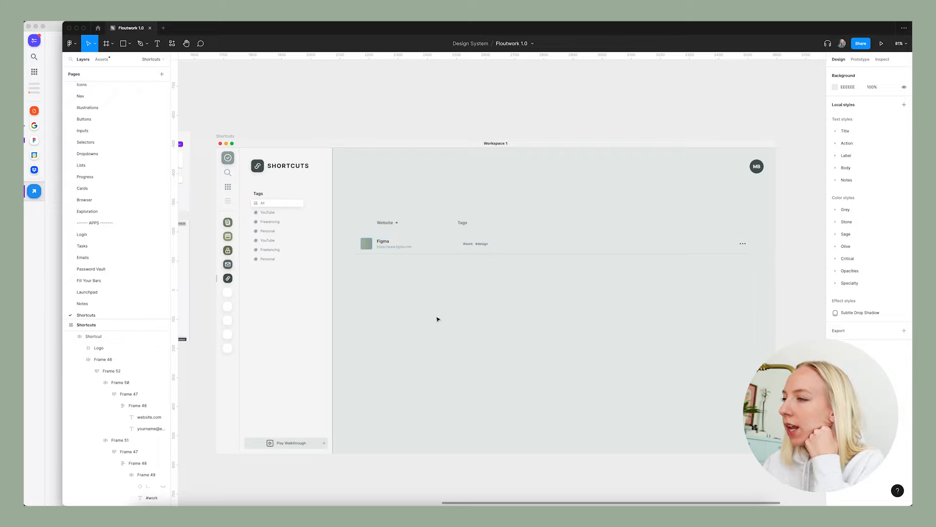
scroll(653, 384, "down", 3)
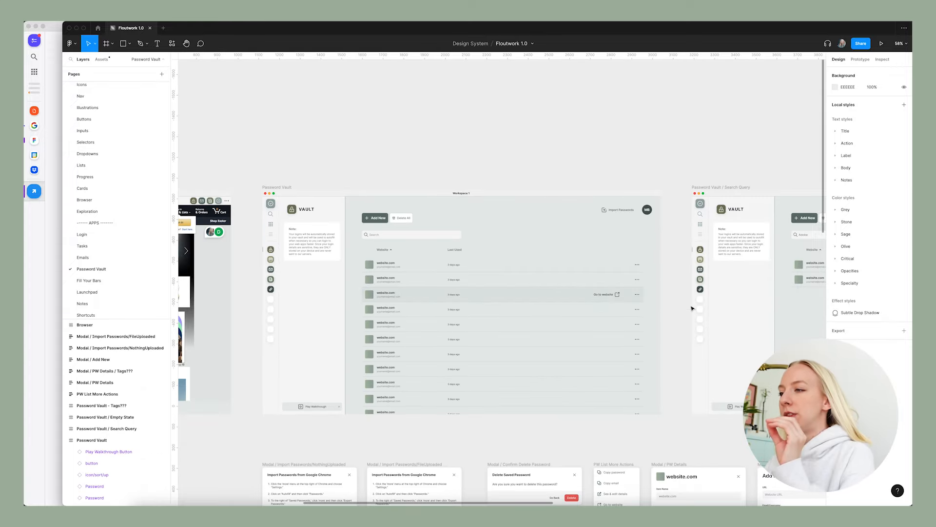
scroll(556, 346, "up", 3)
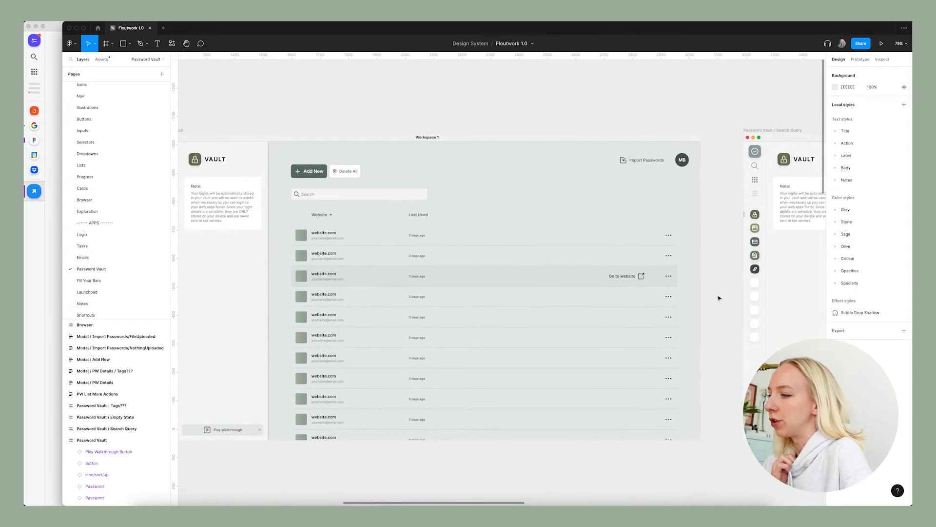
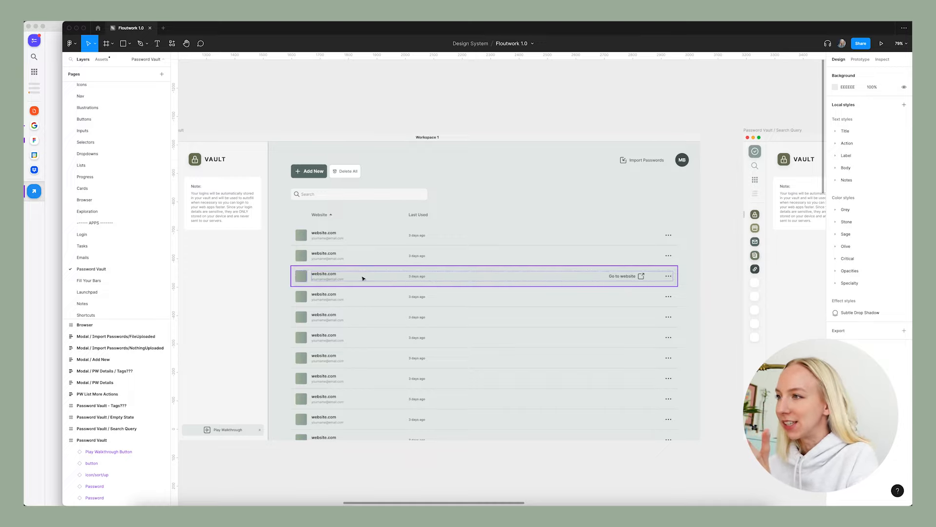
Copy the Add New and Delete All buttons and the Search field from the Password Vault frame into the Shortcuts frame.
left_click(107, 315)
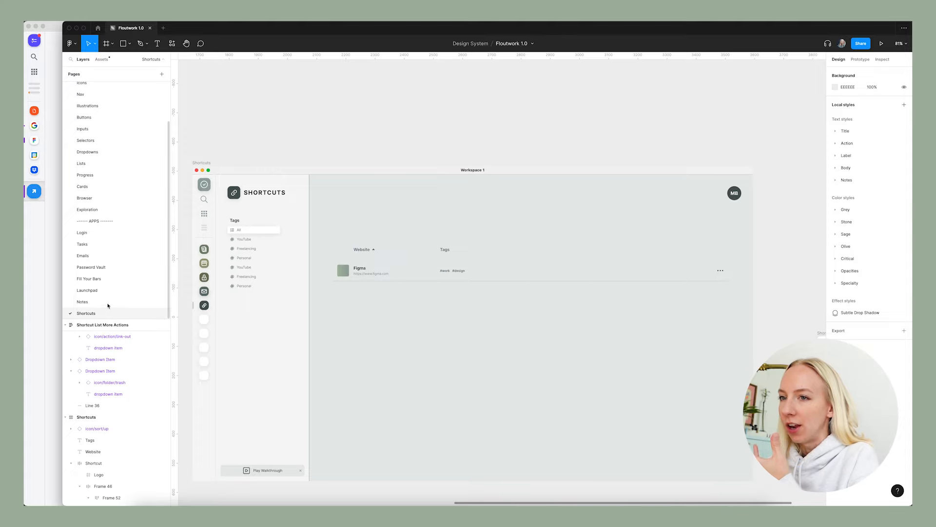
left_click(91, 267)
left_click_drag(288, 154, 491, 207)
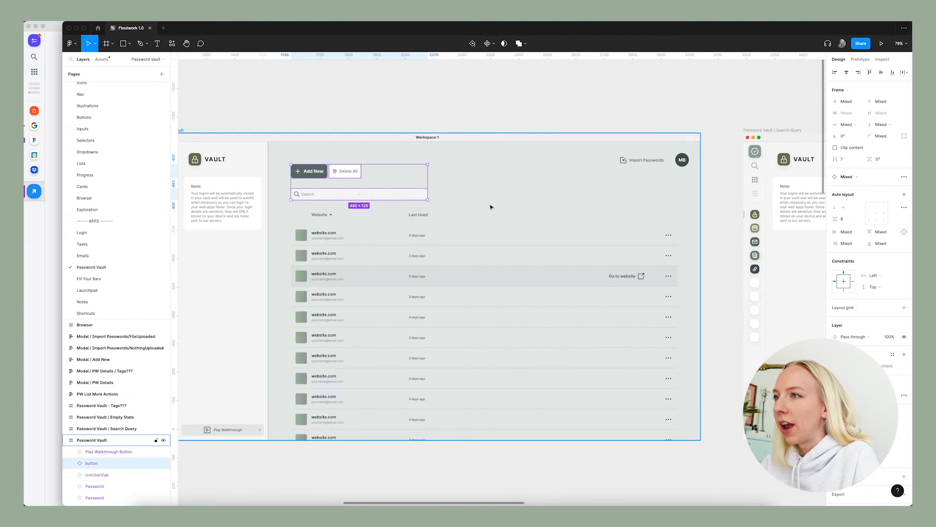
left_click(104, 313)
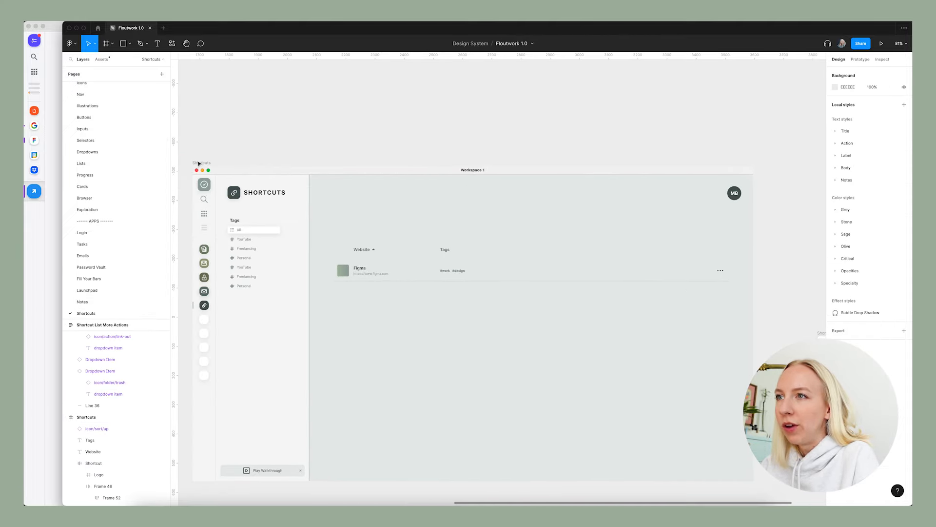
left_click(199, 164)
key("ctrl+v")
left_click(425, 140)
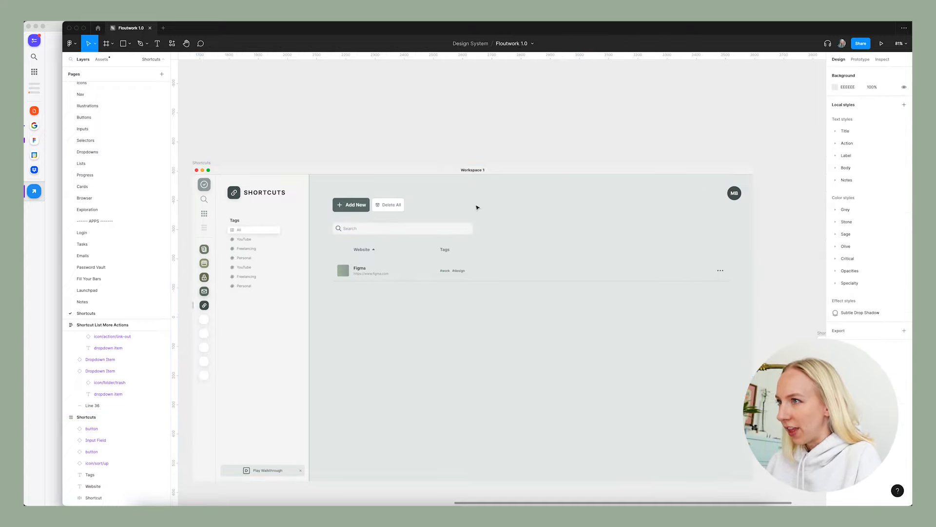
Delete the Delete All button from the Shortcuts frame.
left_click(393, 205)
key("Delete")
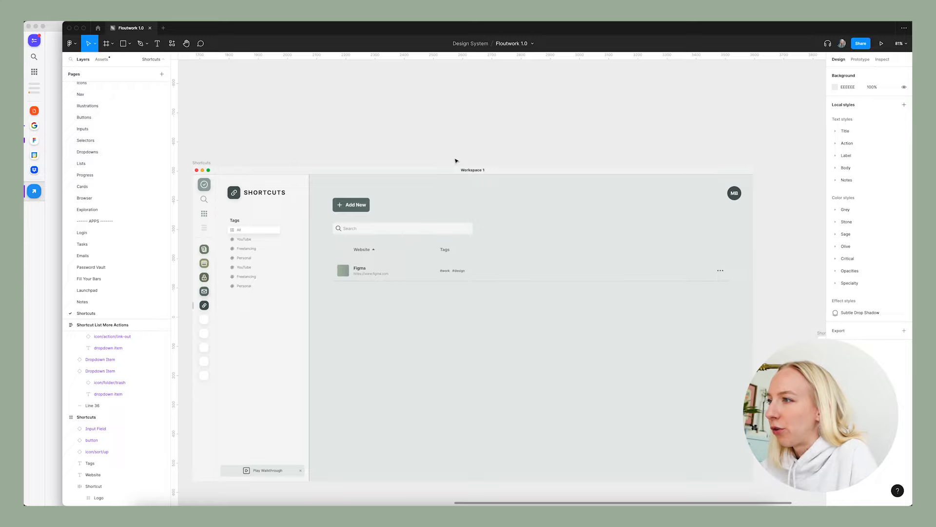
scroll(539, 160, "down", 3)
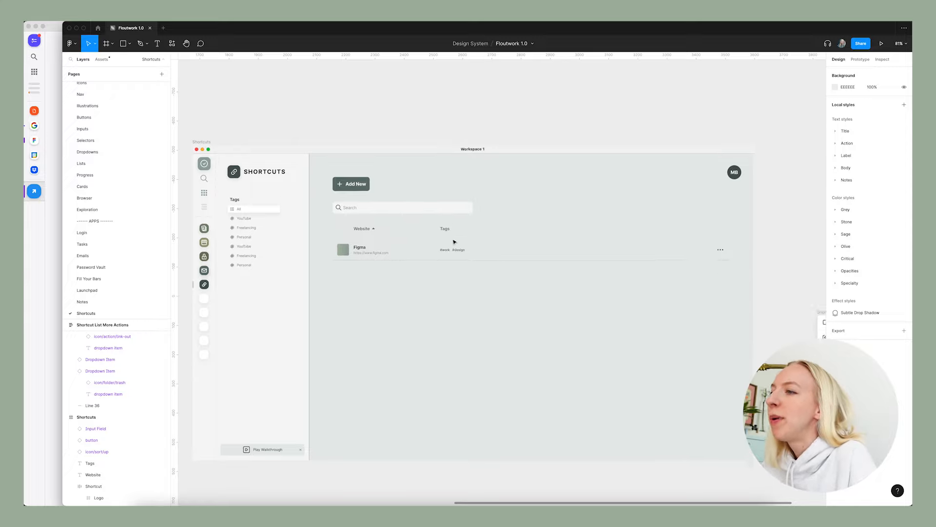
Turn the Shortcut row into a component and move it out of the Shortcuts frame onto the empty canvas above.
left_click(407, 239)
key("ctrl+alt+k")
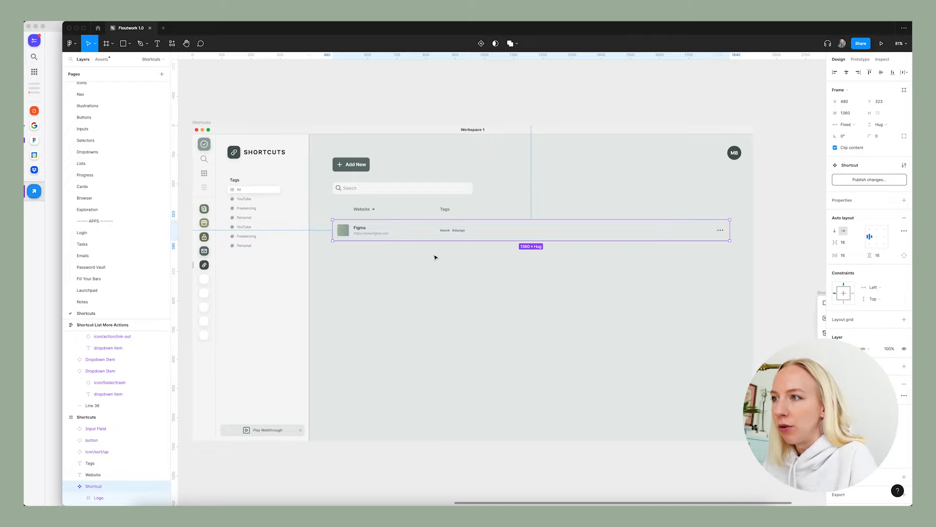
scroll(408, 236, "down", 5)
left_click_drag(407, 236, 419, 112)
scroll(412, 113, "up", 2)
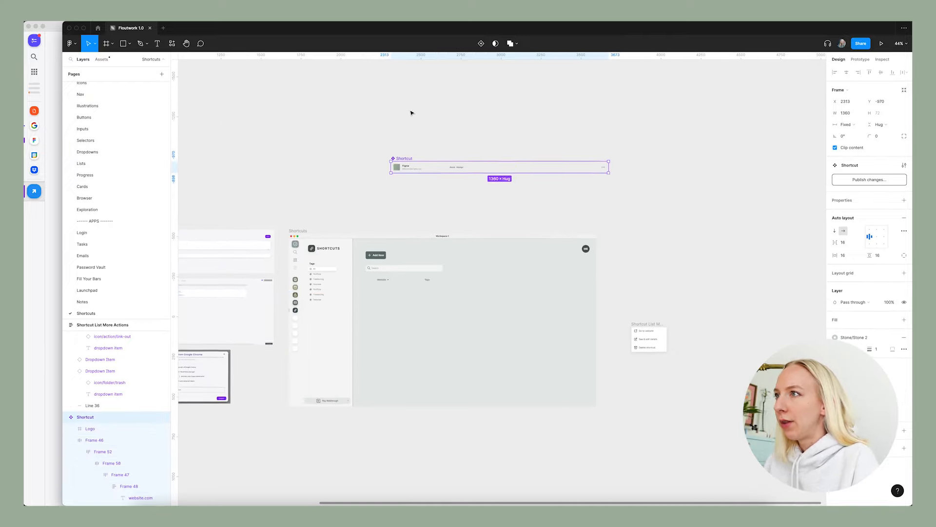
scroll(429, 125, "up", 4)
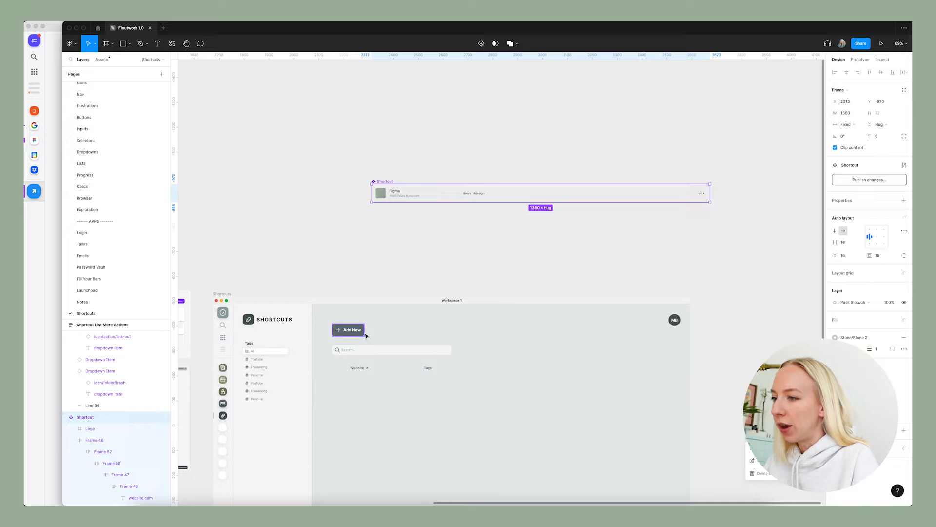
Cut the Shortcut component and paste it on the Lists page beneath the Share App component.
key("Delete")
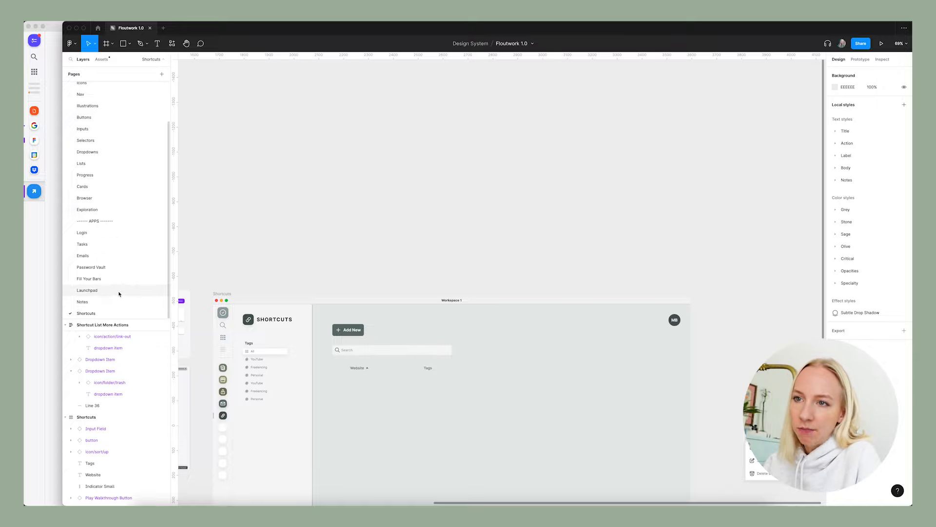
scroll(130, 204, "up", 2)
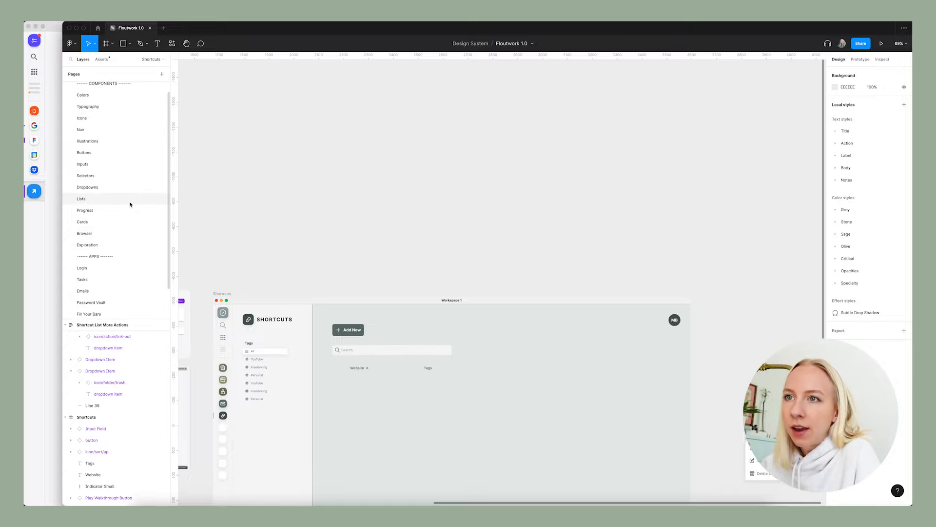
left_click(104, 207)
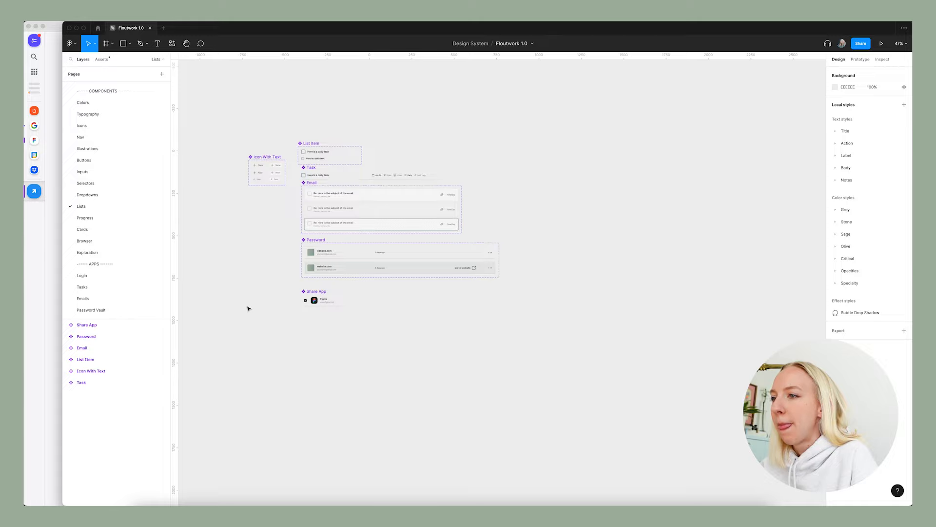
scroll(247, 307, "up", 5)
key("ctrl+v")
left_click_drag(325, 269, 349, 327)
left_click(425, 386)
Add a variant property to the Shortcut component and create a second variant below the default row.
scroll(416, 383, "down", 2)
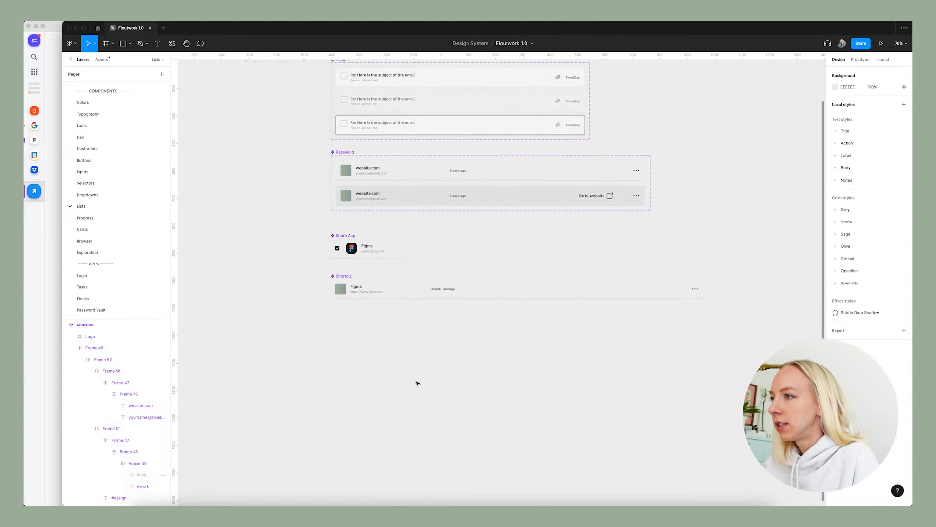
scroll(351, 337, "right", 1)
scroll(349, 337, "up", 2)
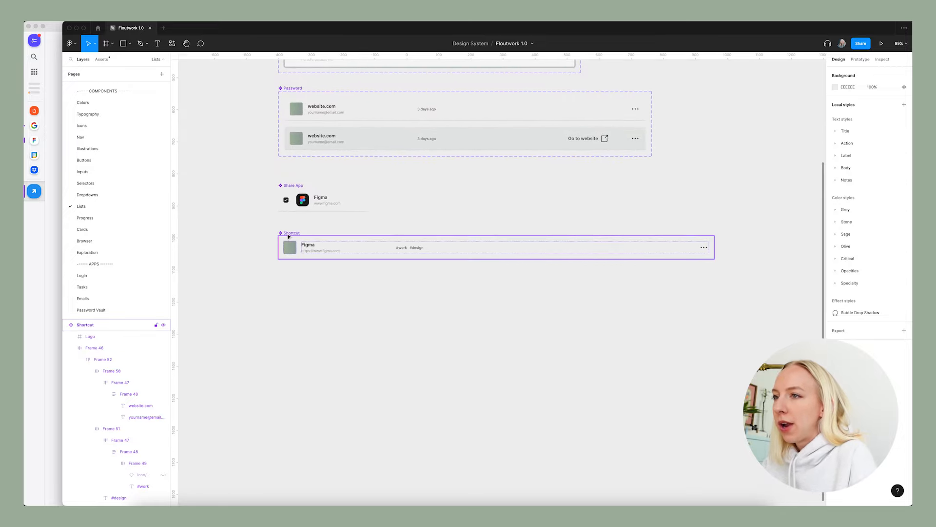
left_click(342, 248)
scroll(370, 142, "up", 2)
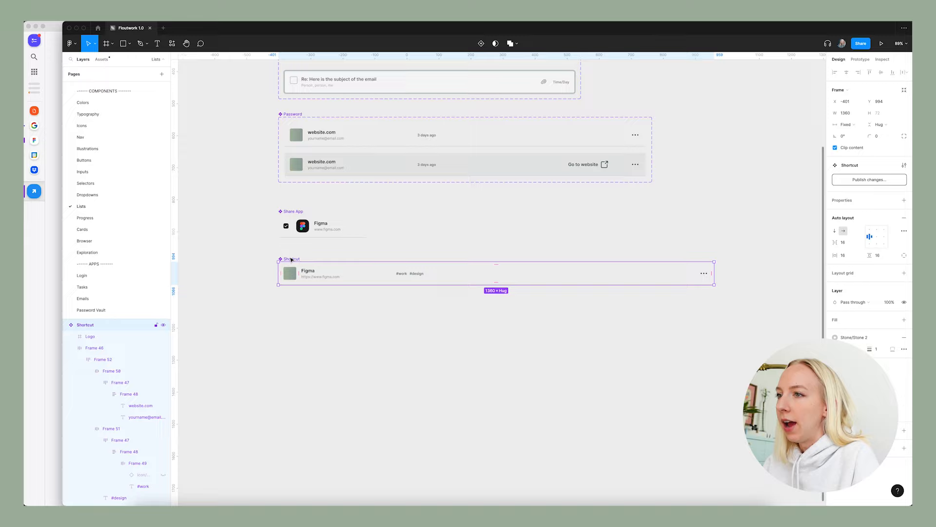
left_click(904, 200)
left_click(851, 215)
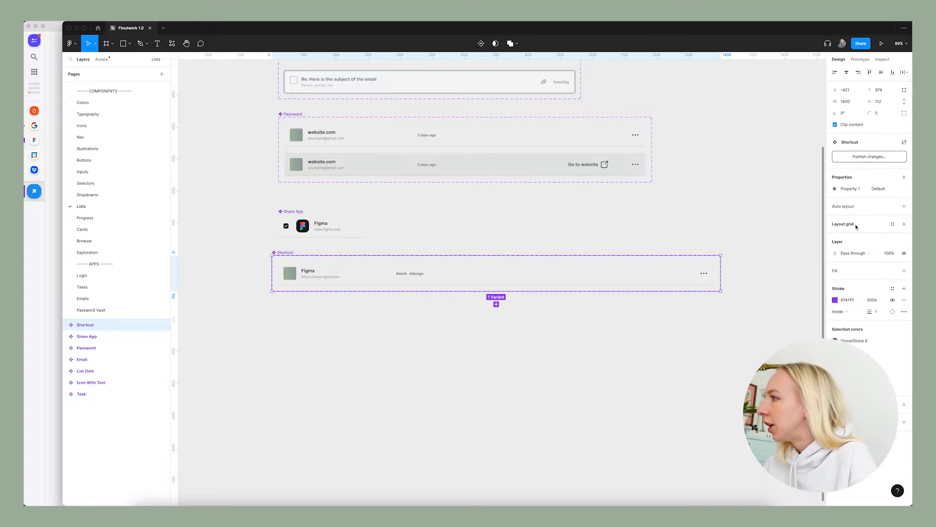
left_click(497, 304)
left_click(554, 345)
Give the second Shortcut variant the same background fill as the Password component's Hover variant.
left_click(498, 165)
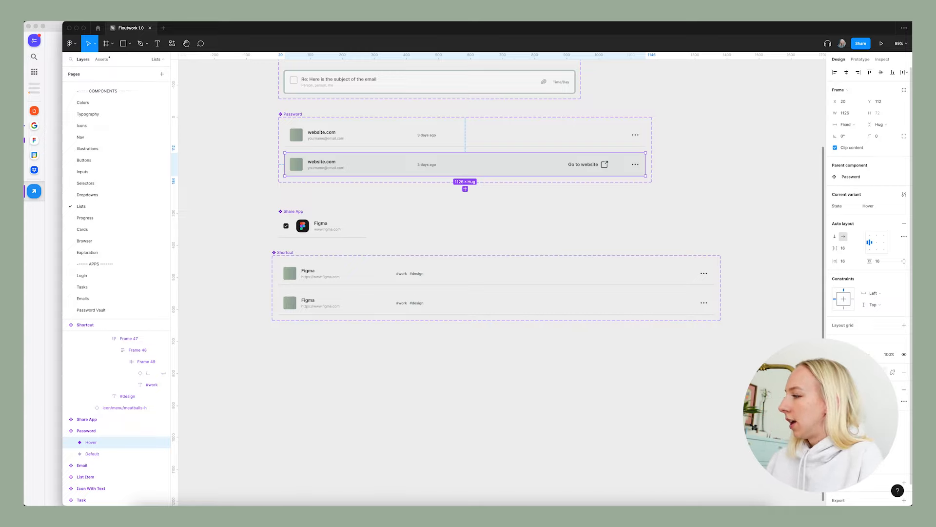
left_click(361, 309)
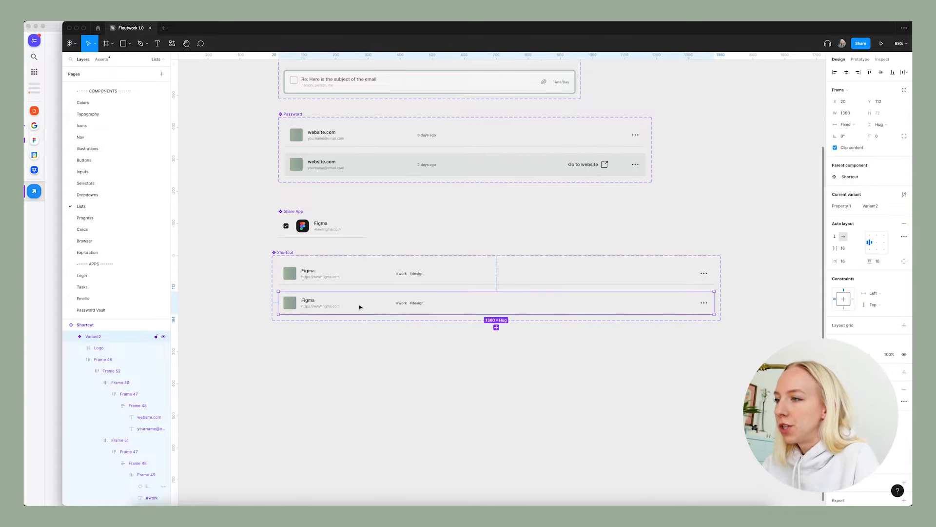
left_click(730, 292)
scroll(654, 274, "up", 10)
scroll(654, 274, "down", 10)
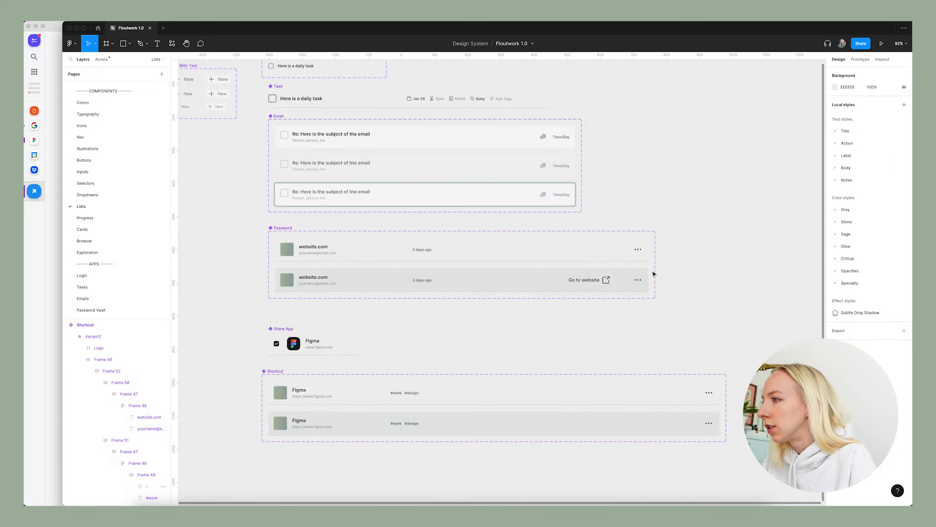
Copy the Go to website group with its three-dot icon from Password's Hover variant into the second Shortcut variant, replacing the variant's original three-dot icon.
scroll(651, 273, "down", 3)
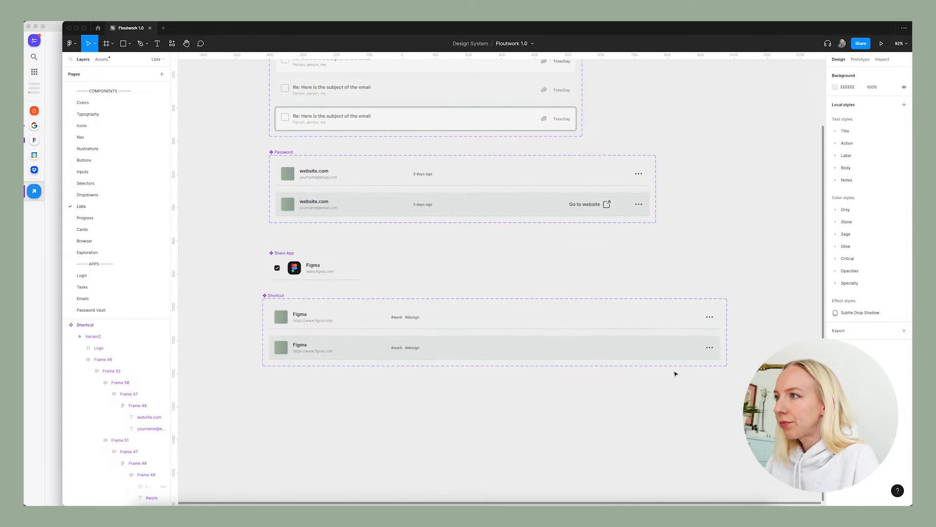
left_click(592, 204)
left_click(596, 208)
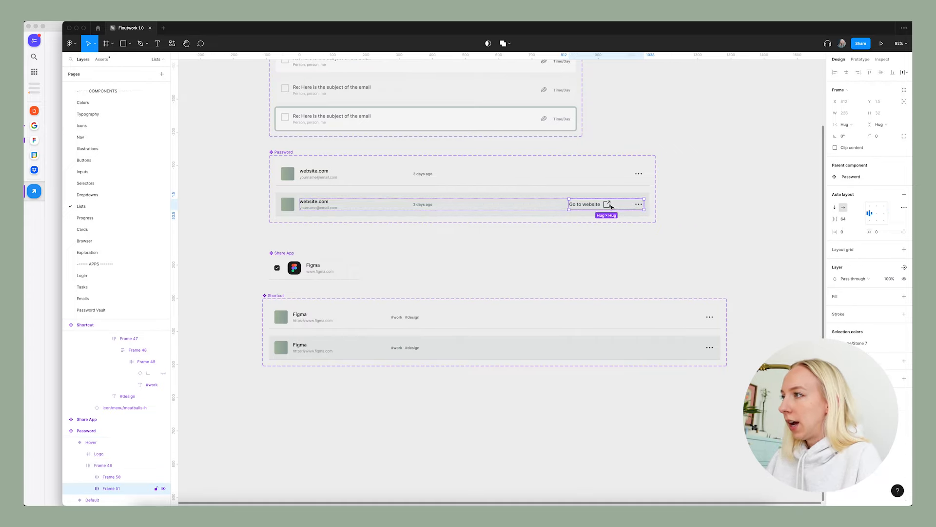
left_click(532, 349)
key("ctrl+v")
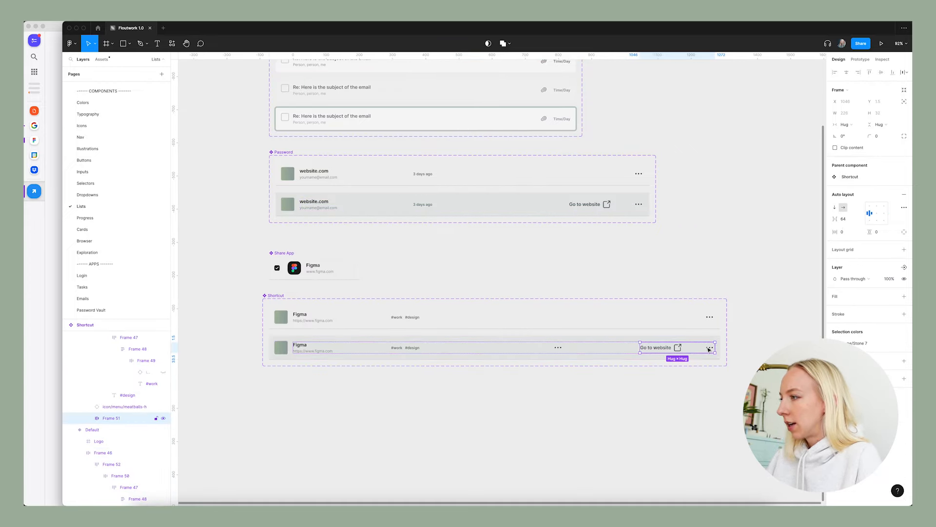
left_click(558, 347)
key("Delete")
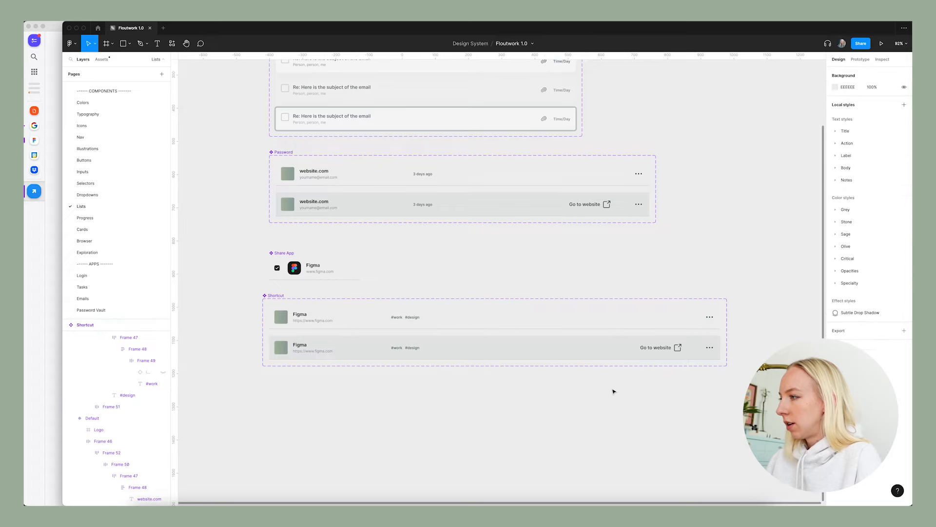
scroll(458, 383, "right", 2)
scroll(560, 379, "down", 3)
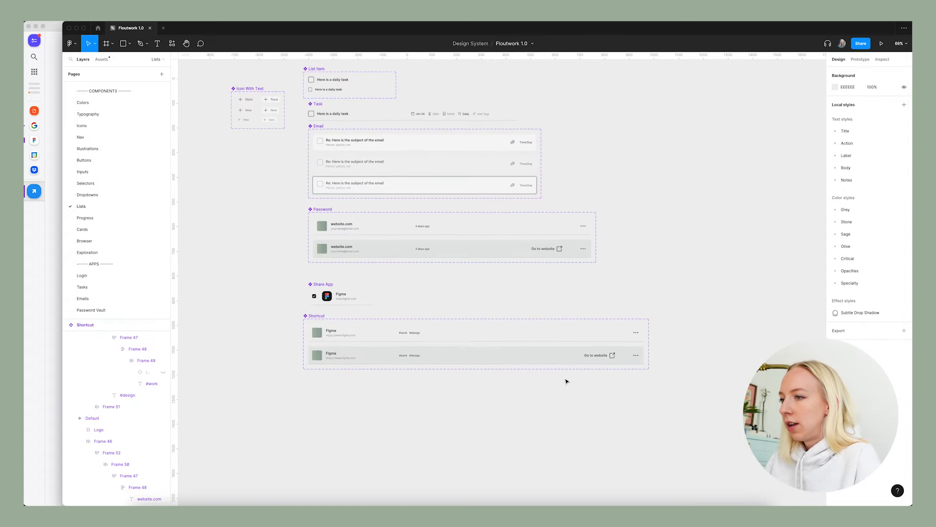
left_click(404, 359)
left_click(435, 441)
scroll(386, 424, "up", 5)
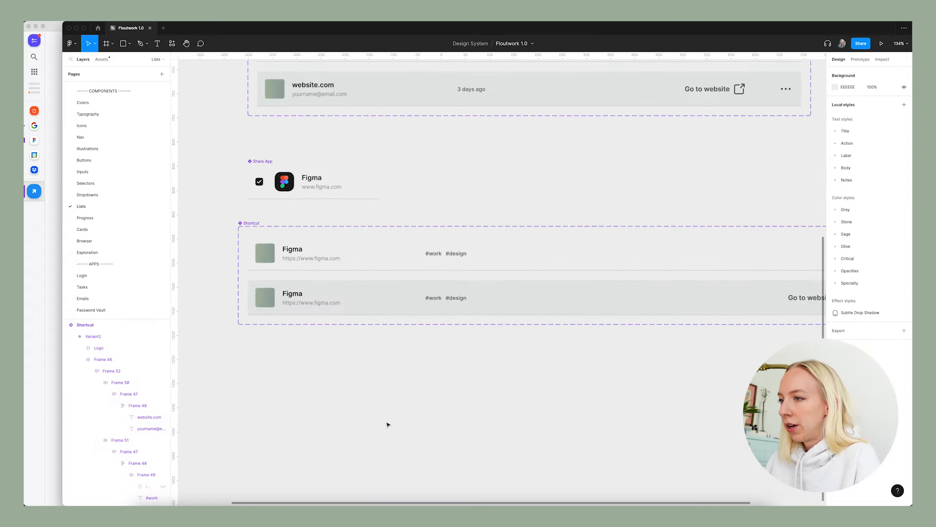
scroll(389, 425, "down", 4)
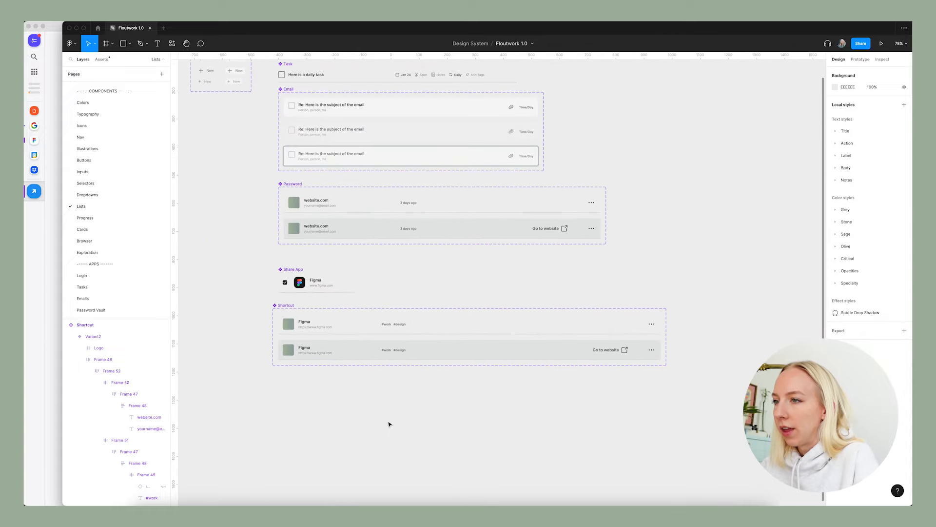
Copy the default Shortcut variant into the Shortcuts frame as an instance beneath the column headers, at an X position of 480.
left_click(314, 327)
scroll(156, 314, "down", 2)
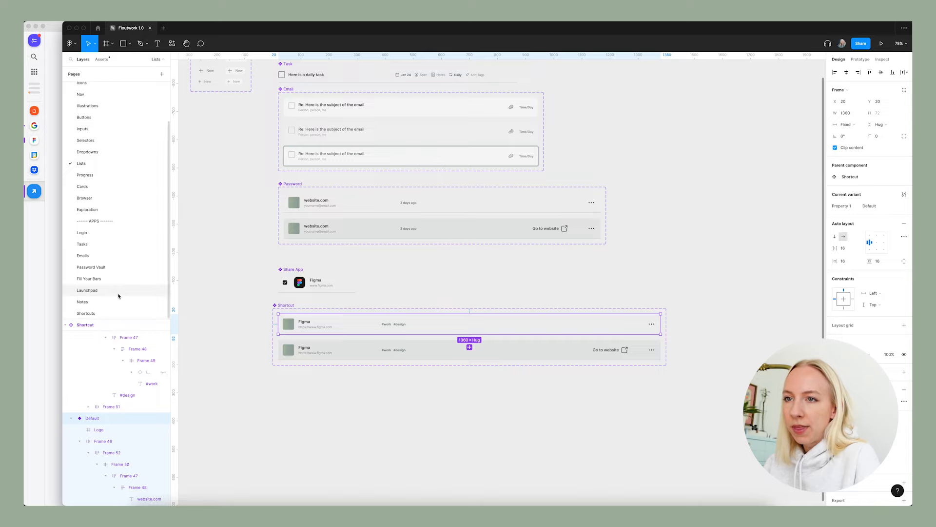
left_click(117, 313)
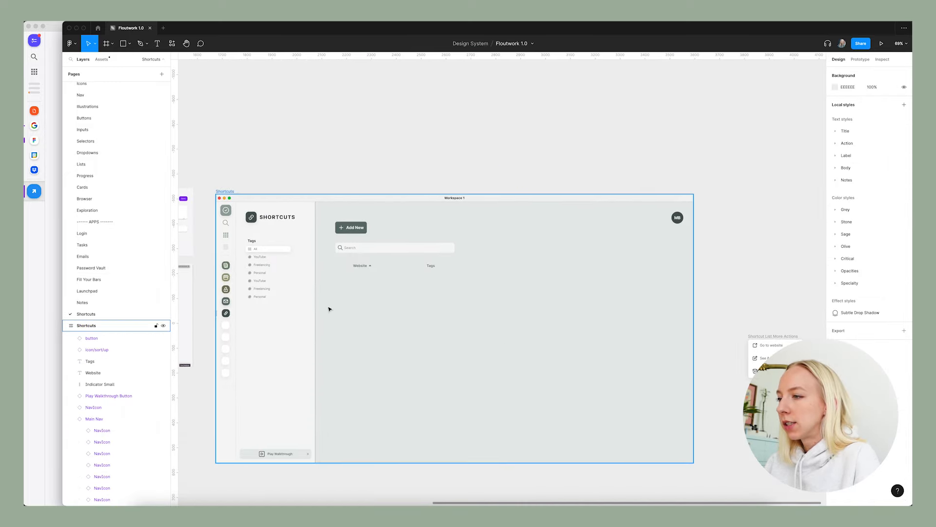
key("ctrl+v")
left_click_drag(340, 290, 316, 292)
Check the instance's distance from the header's sort icon and move the Shortcut row up to a Y position of 323.
key("alt")
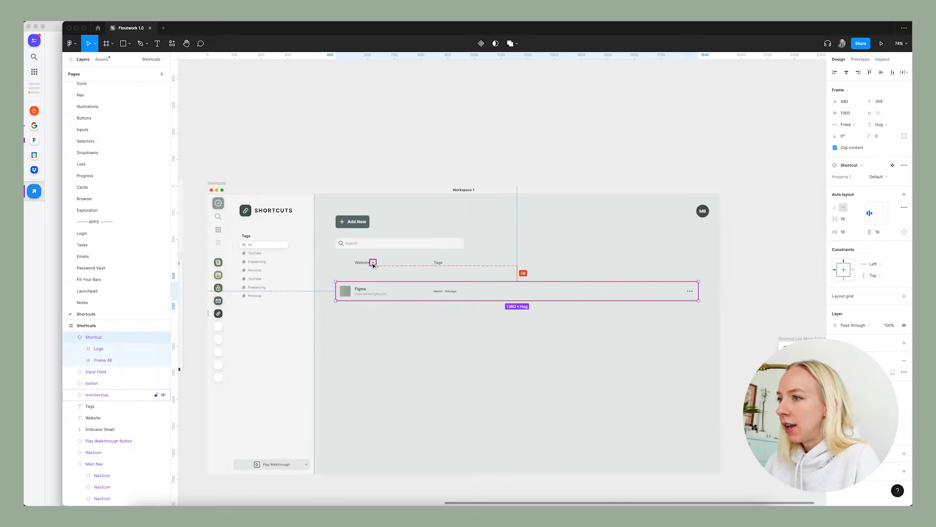
key("shift+Up")
key("shift+Up")
key("shift+Up")
key("shift+Up")
key("shift+Up")
key("shift+Down")
key("Down")
key("Down")
key("Down")
key("Down")
key("Down")
scroll(367, 302, "down", 1)
scroll(367, 301, "down", 1)
scroll(420, 292, "up", 2)
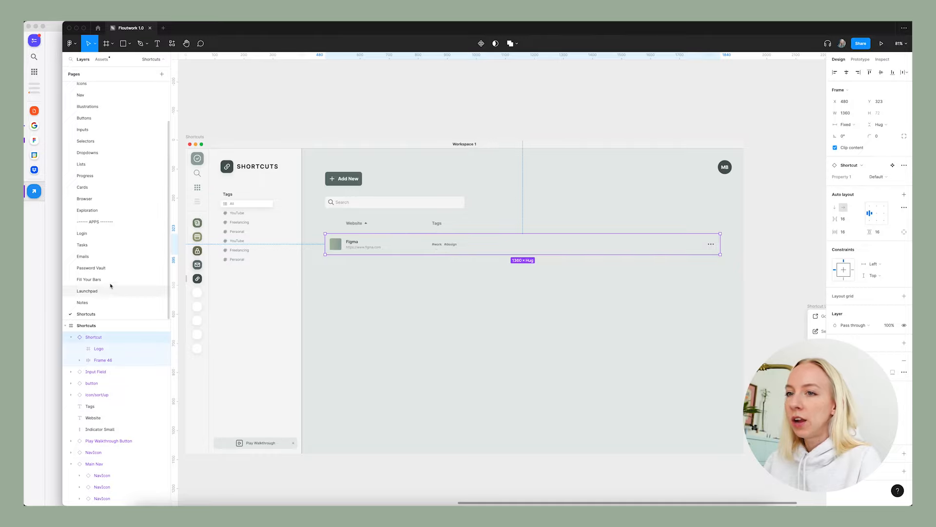
scroll(345, 269, "up", 3)
left_click_drag(340, 243, 337, 269)
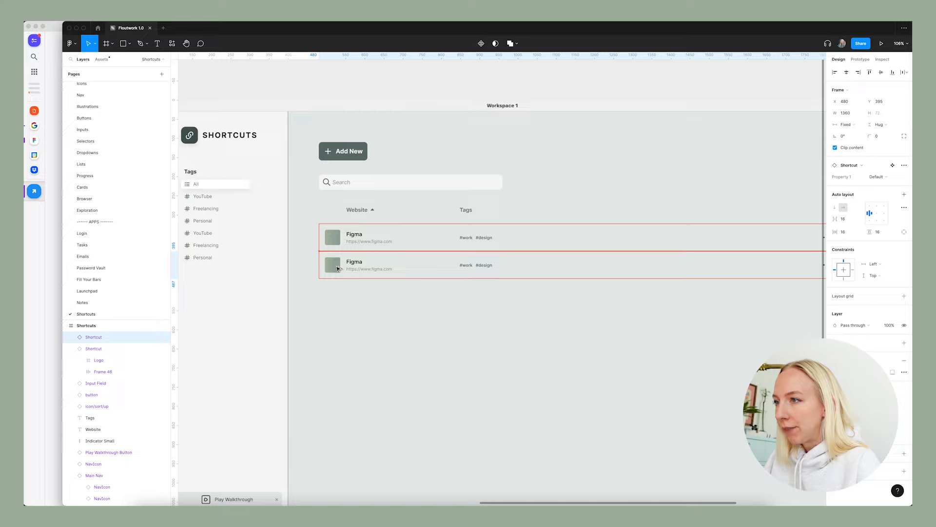
scroll(339, 271, "down", 3)
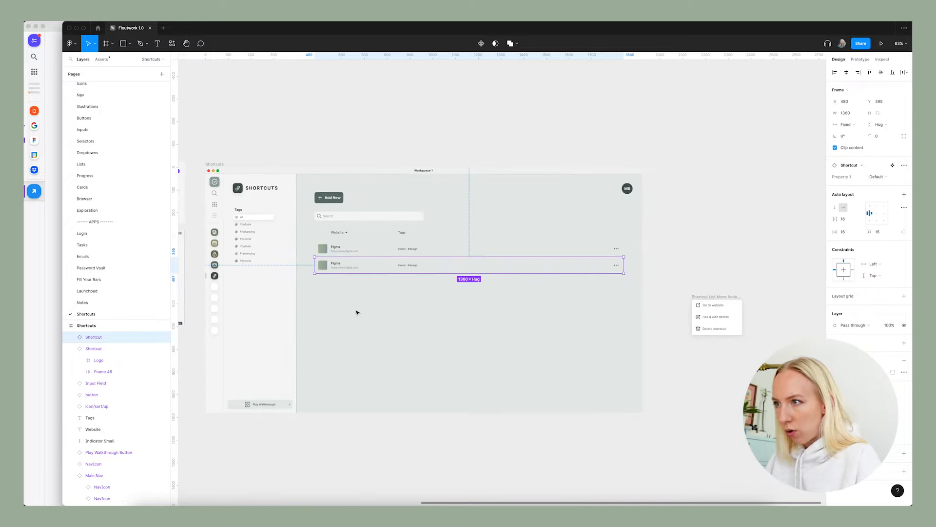
key("Delete")
scroll(341, 293, "up", 2)
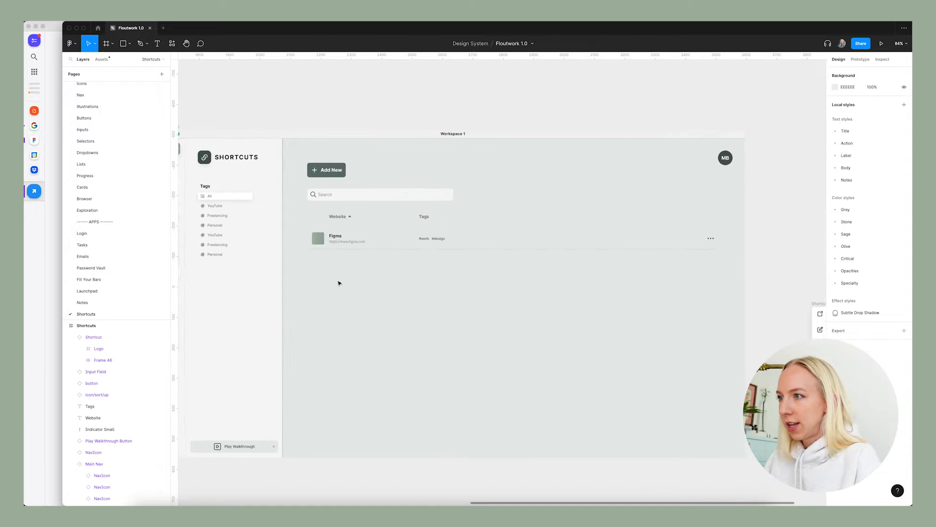
Stack three duplicates of the Shortcut row directly beneath the original without gaps, forming a four-row list.
left_click(345, 244)
key("ctrl+d")
left_click_drag(345, 263, 345, 266)
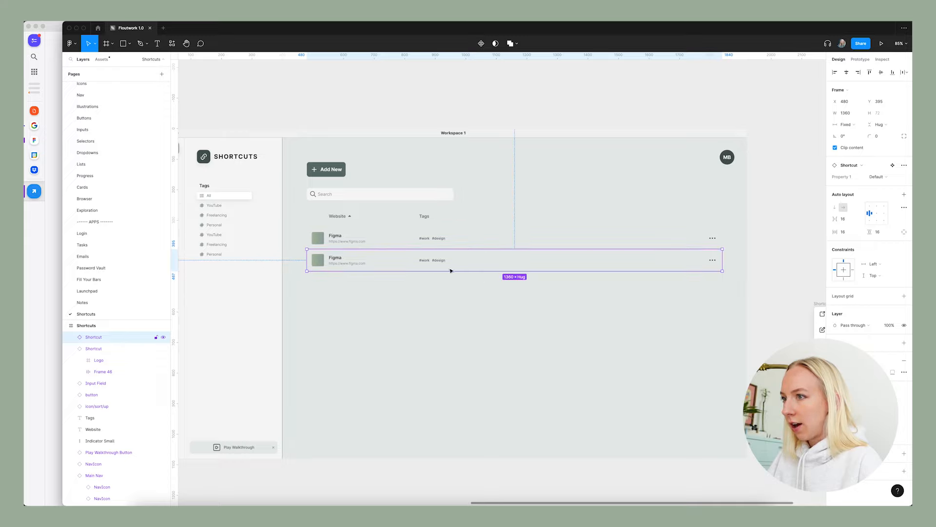
key("super+d")
key("super+d")
key("super+d")
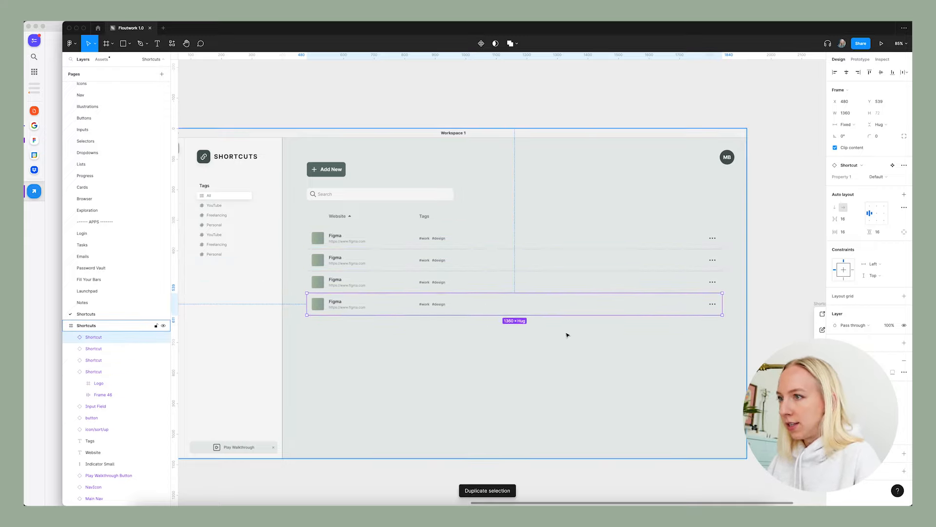
Continue duplicating the Shortcut row downward without gaps until the list extends past the Shortcuts frame's lower edge.
key("super+d")
key("super+d")
key("super+d")
key("super+d")
key("super+d")
key("super+d")
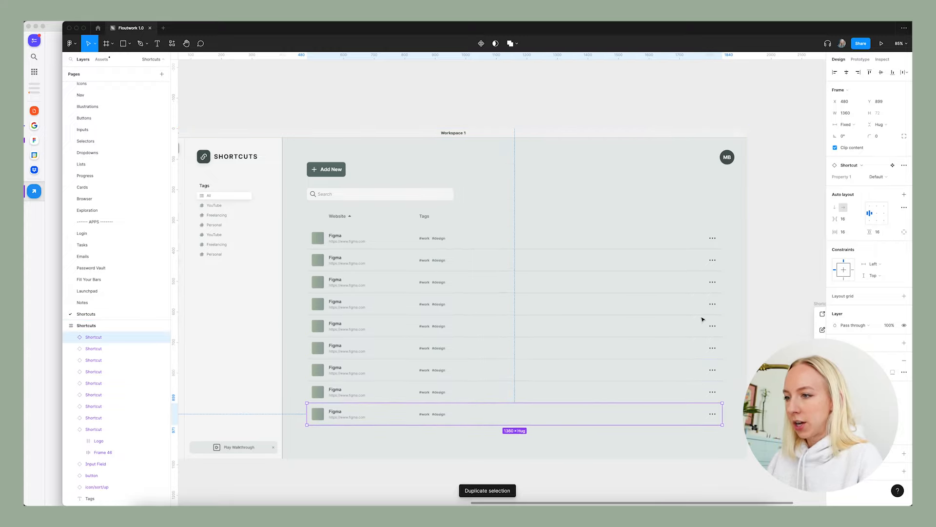
left_click(771, 299)
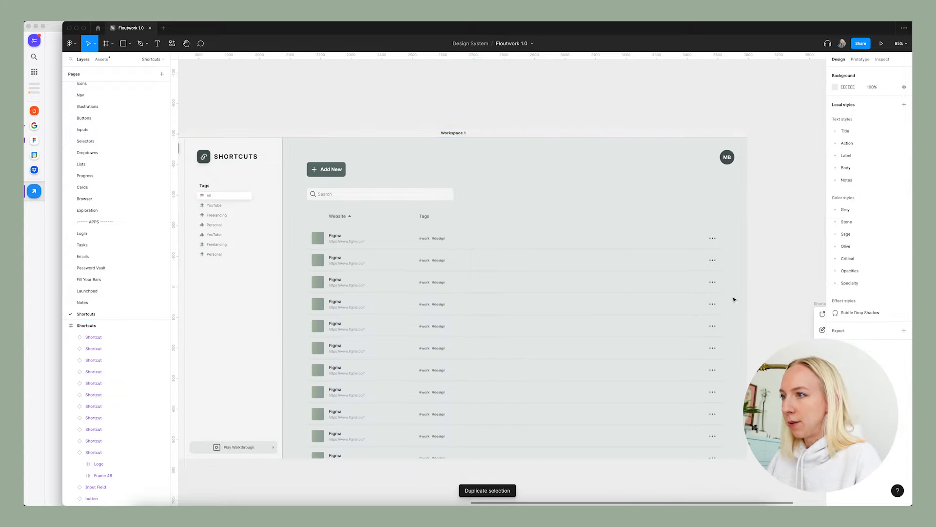
Select the third Shortcut row and check its Property 1 variant options.
left_click(472, 282)
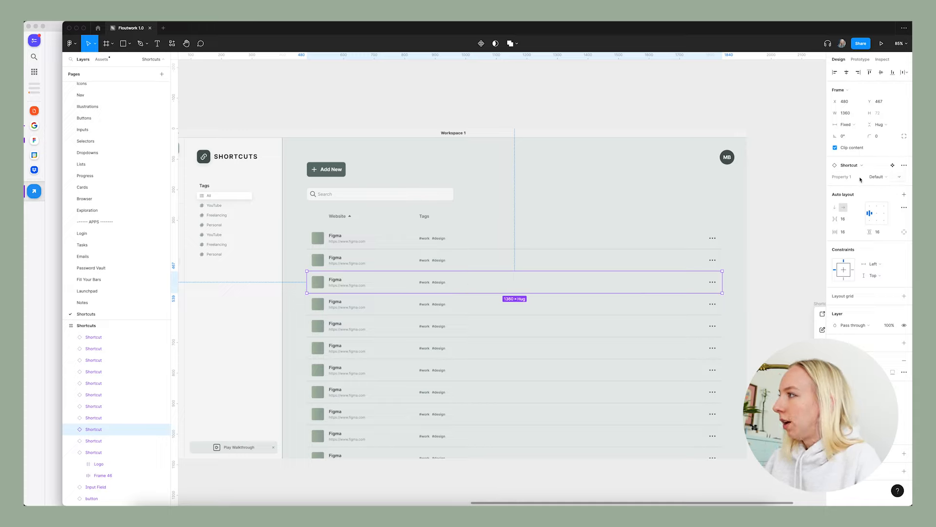
left_click(876, 177)
left_click(785, 172)
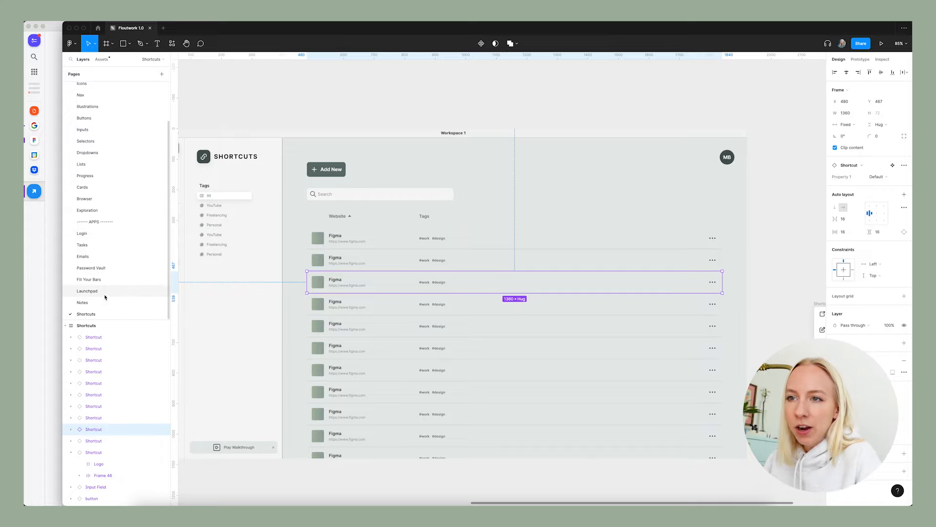
On the Lists page, rename the Shortcut component's variant property to State.
left_click(81, 164)
scroll(309, 282, "up", 3)
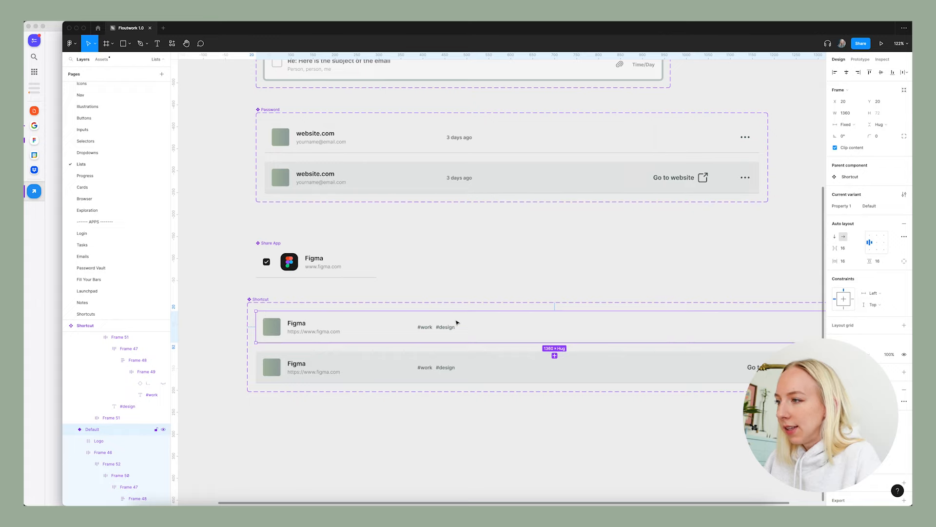
double_click(847, 210)
type("State")
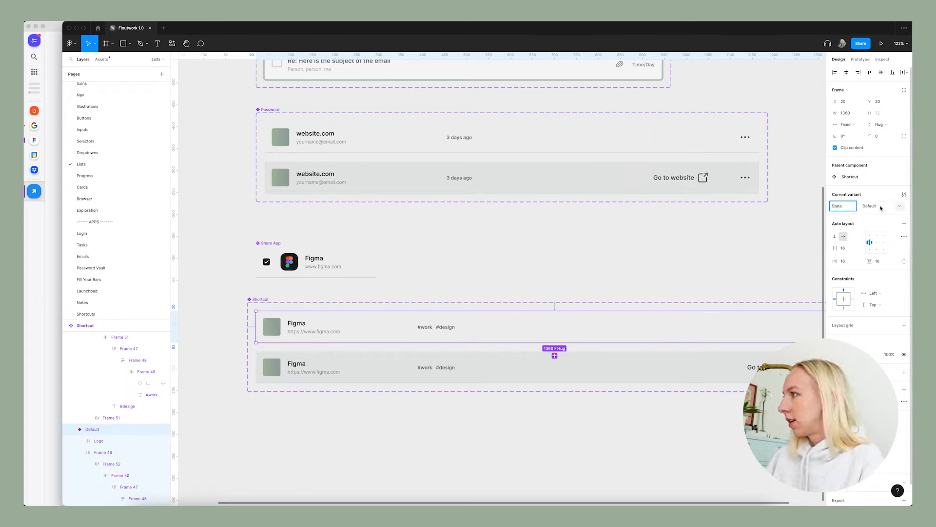
key("Return")
Set the second Shortcut variant's State value to Hover.
left_click(550, 371)
left_click(872, 209)
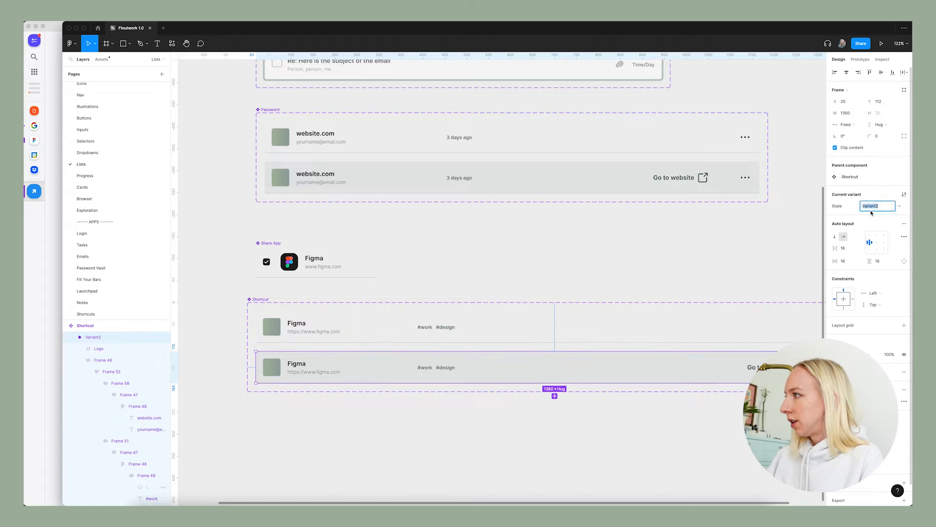
type("Hover")
key("Return")
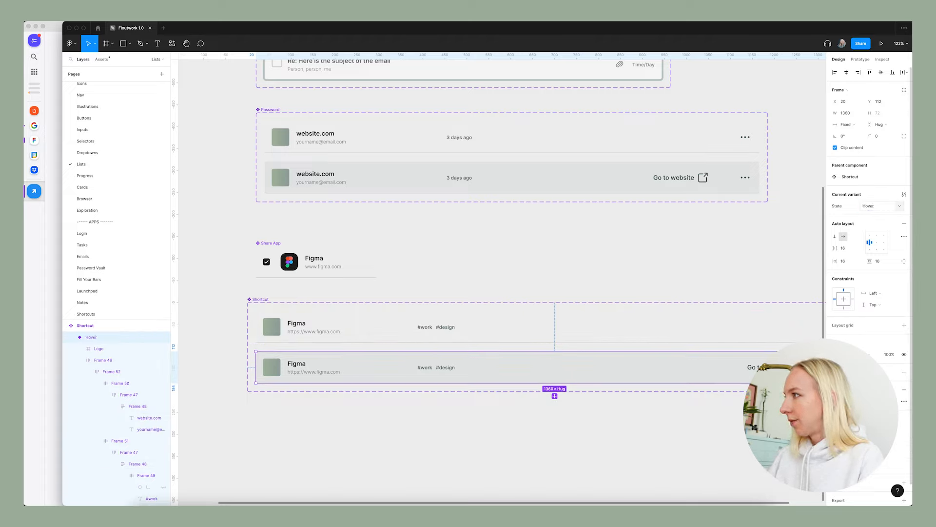
left_click(583, 283)
Switch the third Shortcut row on the Shortcuts page to the Hover state.
left_click(131, 314)
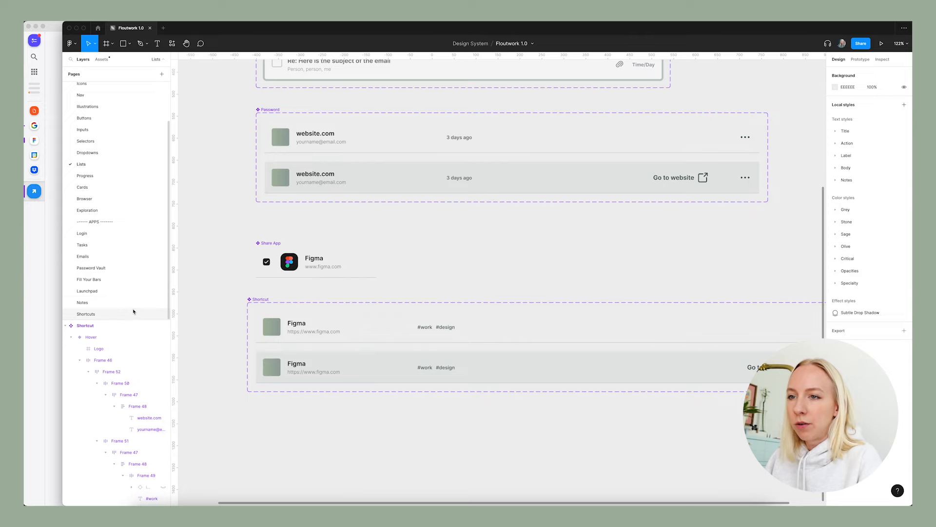
left_click(877, 176)
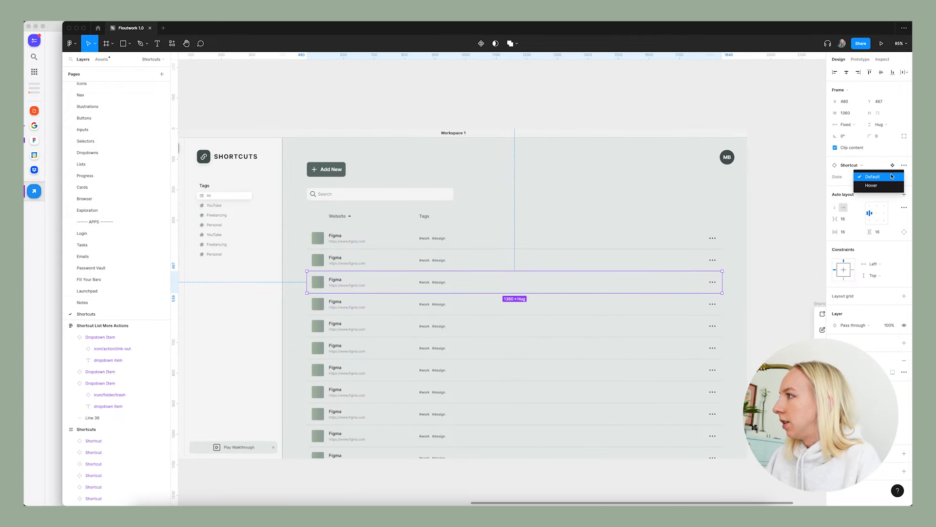
left_click(876, 184)
left_click(598, 114)
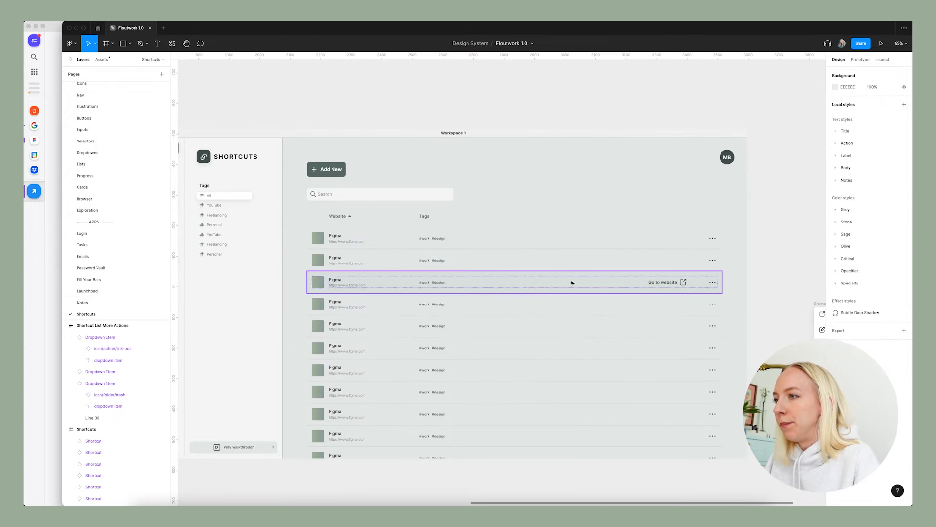
Examine the old Shortcuts screenshots against the redesigned Shortcuts frame, including its Add New button.
scroll(375, 276, "down", 3, "ctrl")
scroll(373, 274, "up", 1, "ctrl")
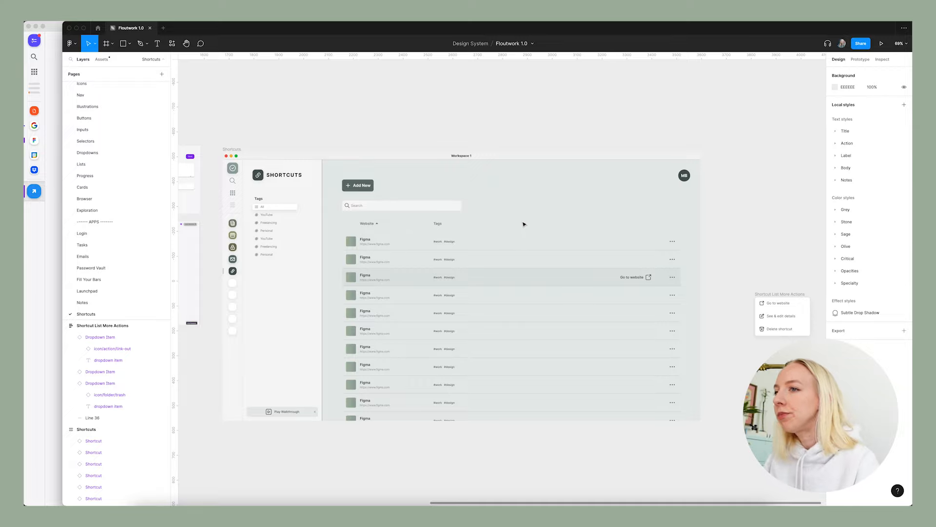
scroll(523, 224, "down", 5)
scroll(390, 244, "left", 3)
scroll(249, 269, "up", 6)
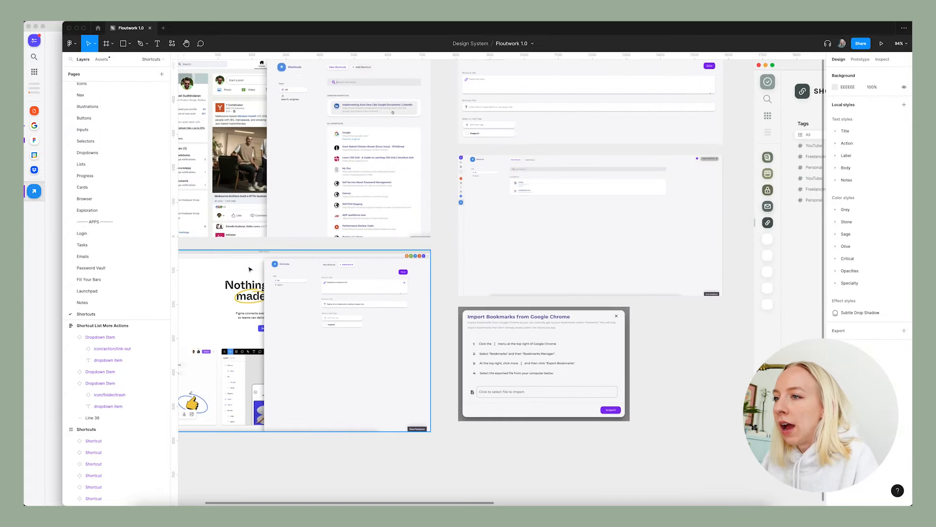
scroll(249, 269, "down", 4)
scroll(552, 204, "right", 6)
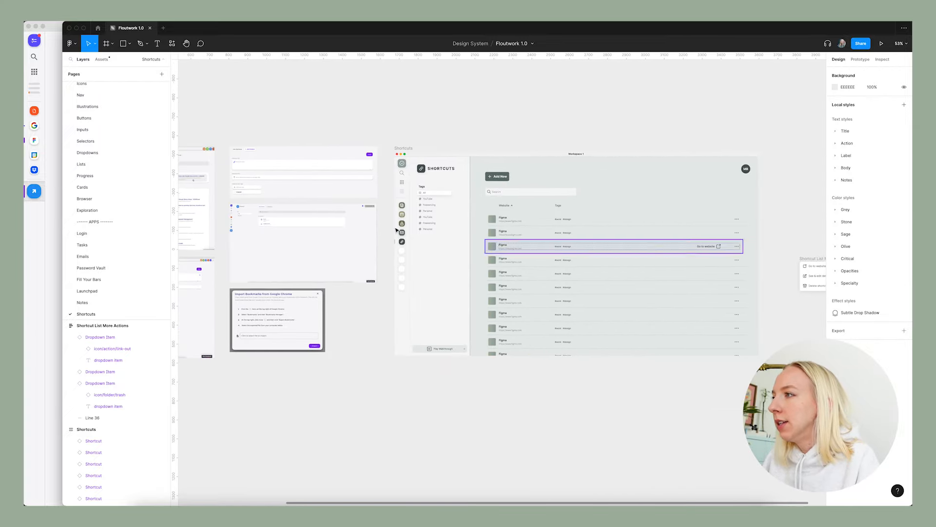
scroll(492, 179, "up", 5)
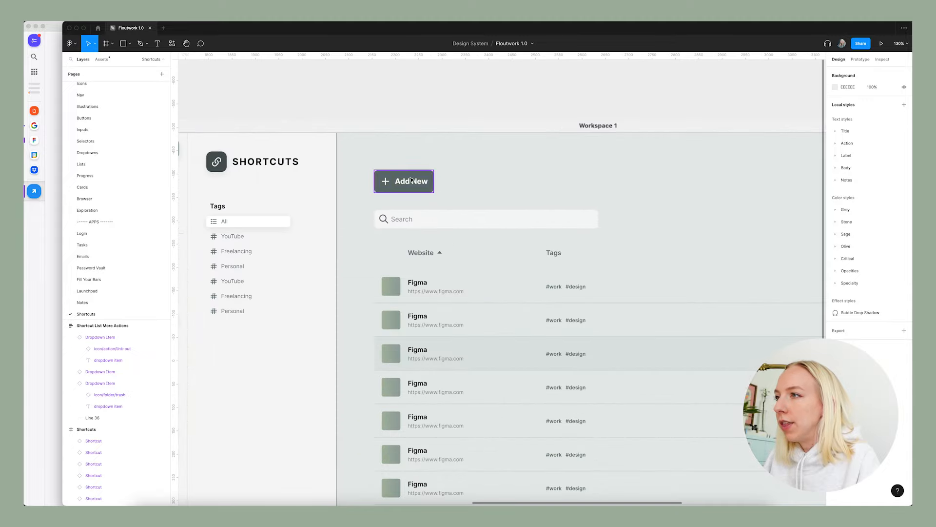
scroll(410, 182, "down", 2)
scroll(358, 181, "down", 1)
scroll(385, 180, "down", 3)
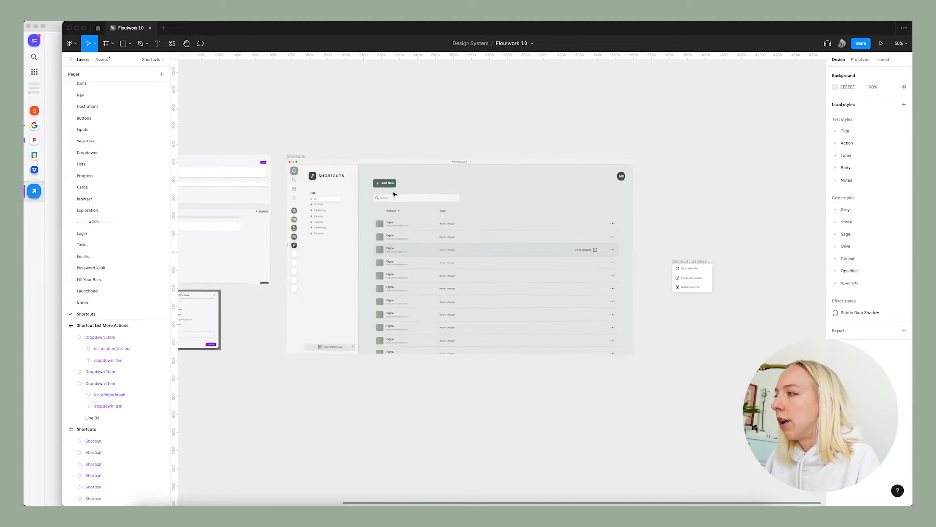
scroll(247, 209, "left", 8)
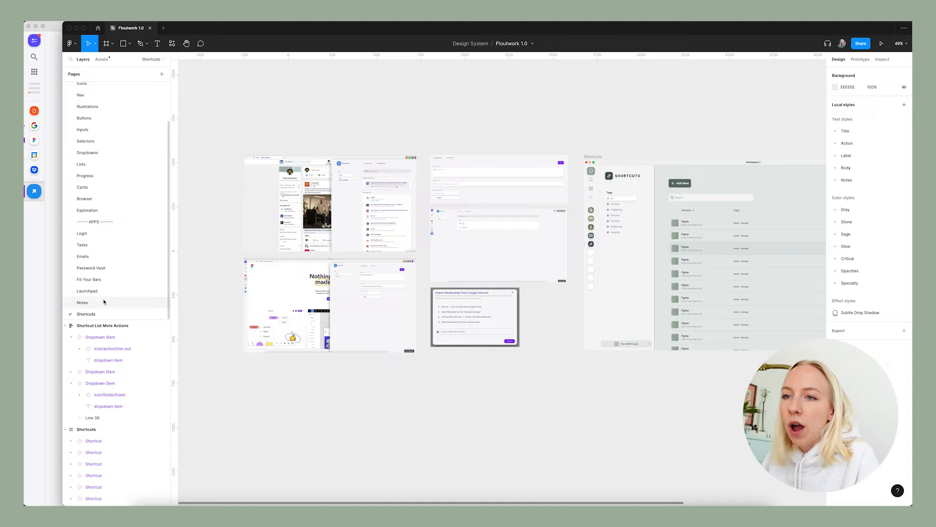
Copy Modal / Add New from the Password Vault page to the Shortcuts page and place it below the Shortcuts frame.
left_click(99, 305)
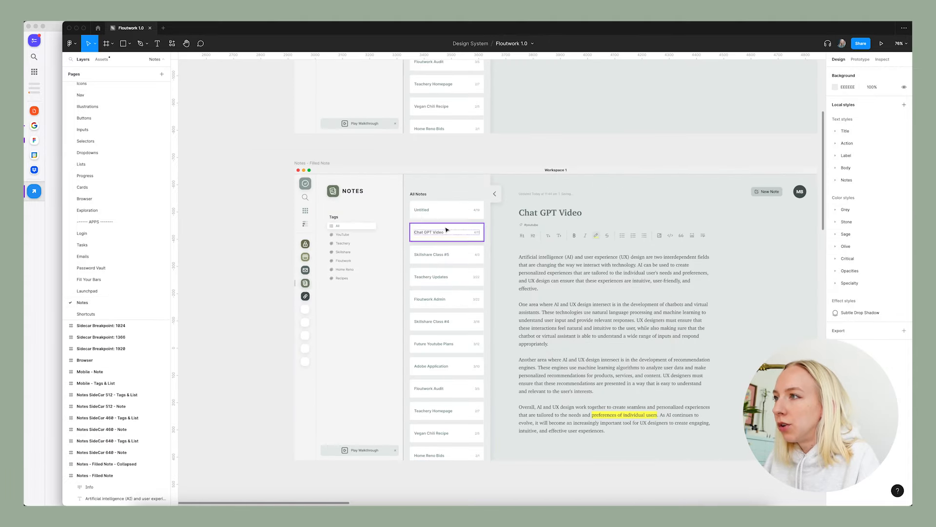
left_click(92, 268)
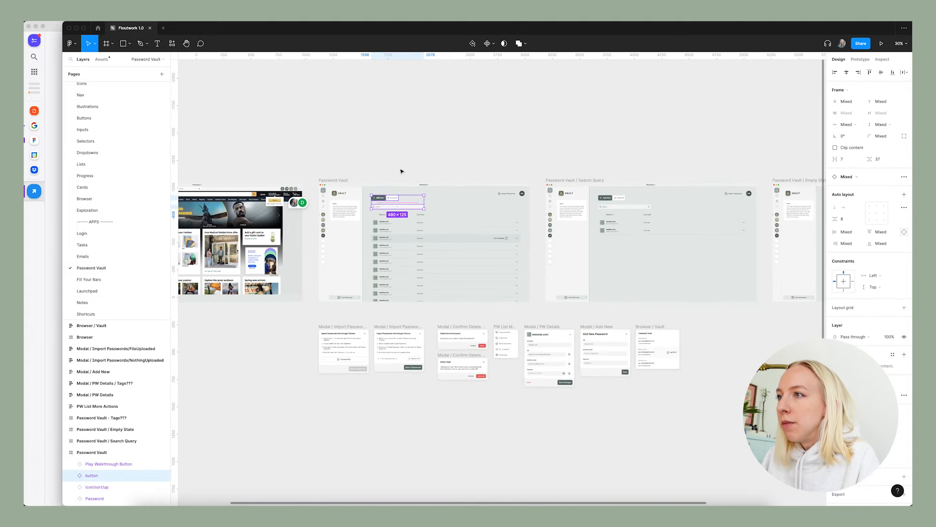
scroll(564, 412, "up", 5)
scroll(564, 417, "right", 3)
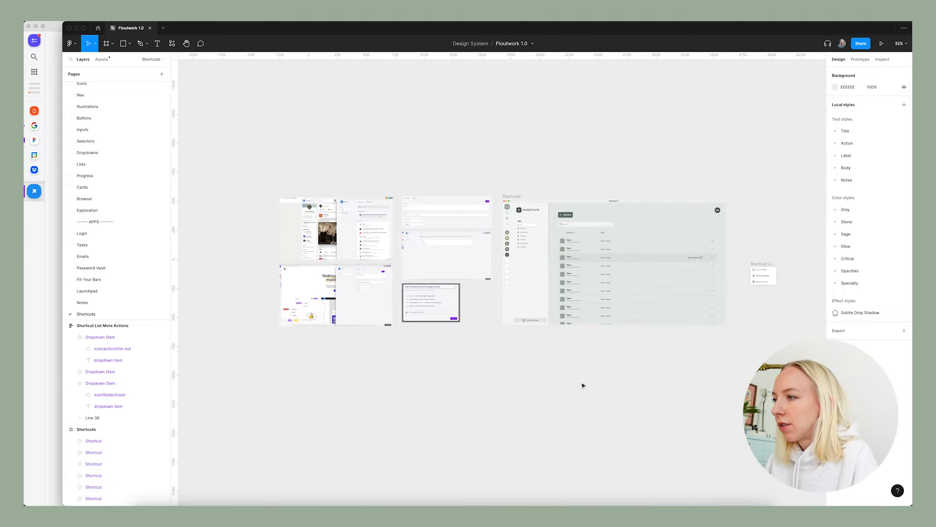
scroll(583, 382, "right", 3)
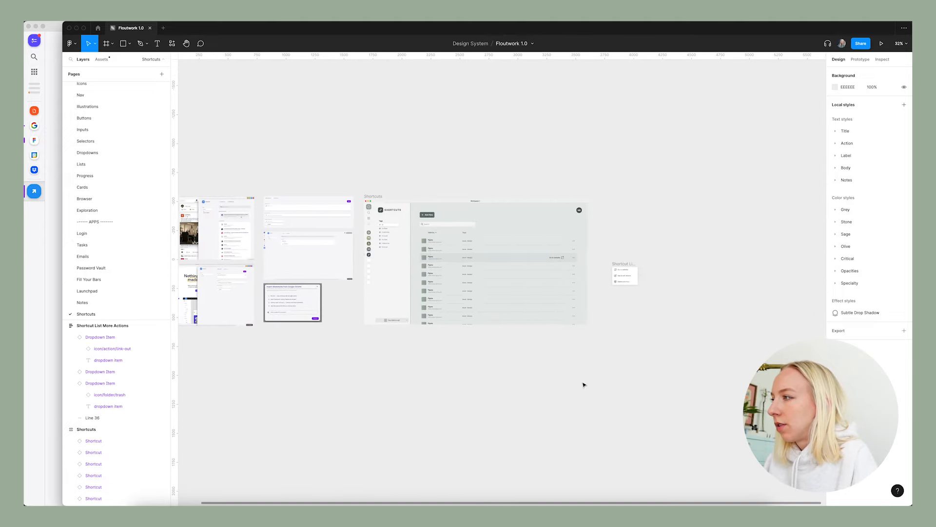
scroll(483, 390, "up", 4)
key("ctrl+v")
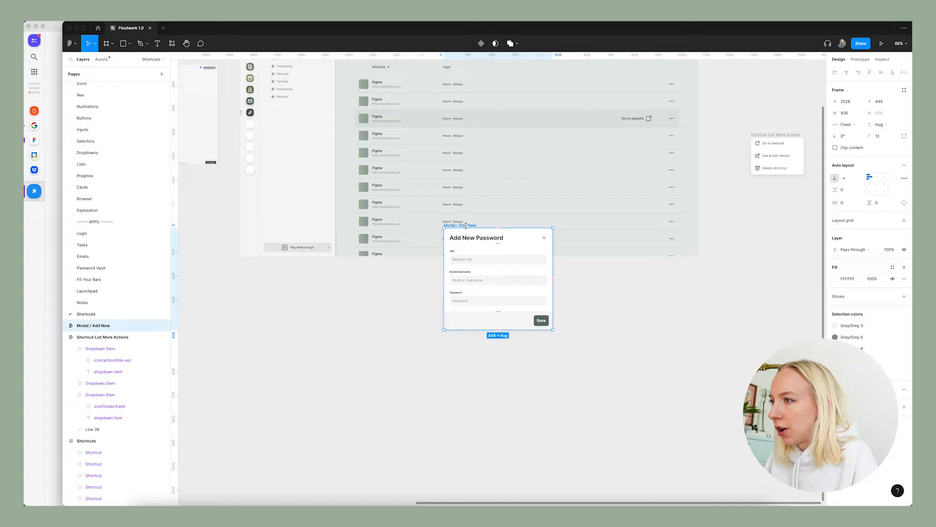
left_click_drag(466, 226, 422, 299)
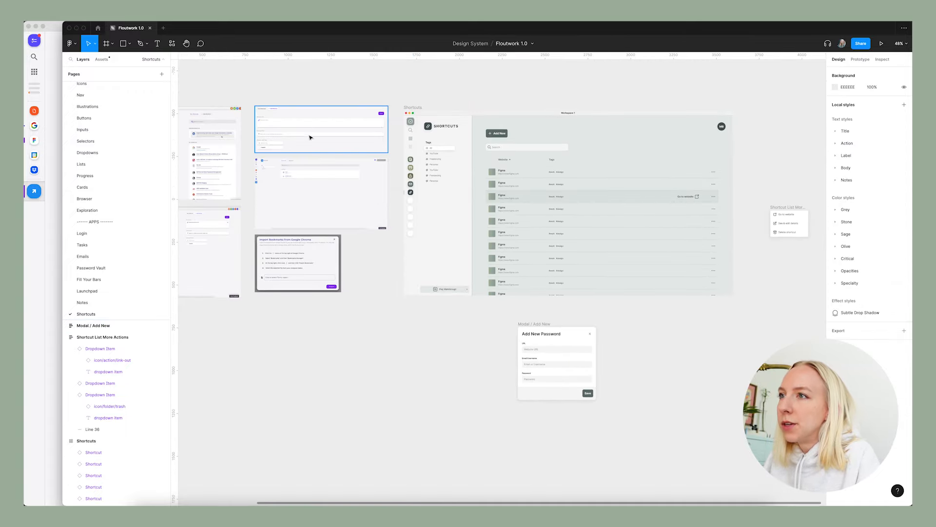
Move the old Add Shortcut form screenshot directly beside Modal / Add New, at about X 1553 and Y 746.
left_click_drag(302, 140, 434, 347)
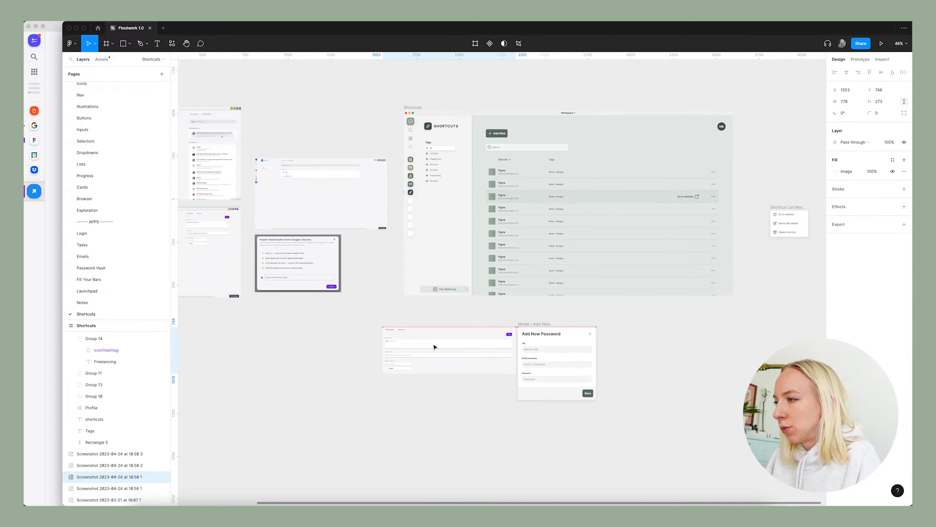
scroll(470, 388, "up", 3)
scroll(470, 388, "up", 5)
scroll(390, 292, "left", 2)
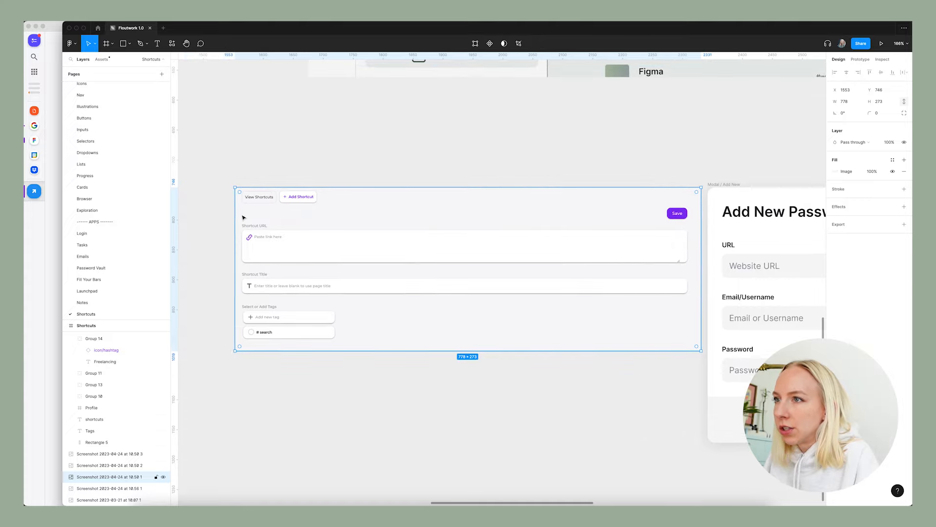
Relabel the modal's Email/Username field as Title and its Password field as Tags.
scroll(244, 217, "down", 2)
scroll(247, 226, "right", 2)
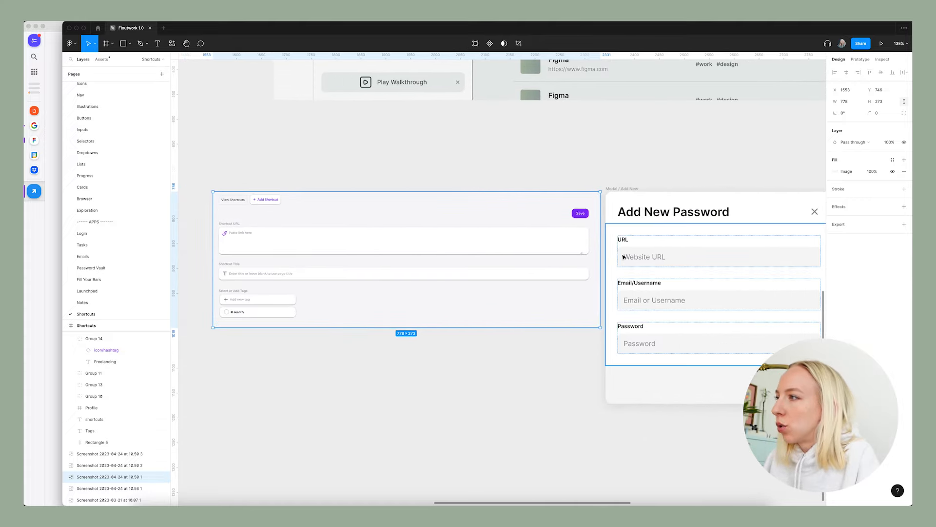
scroll(622, 246, "right", 2)
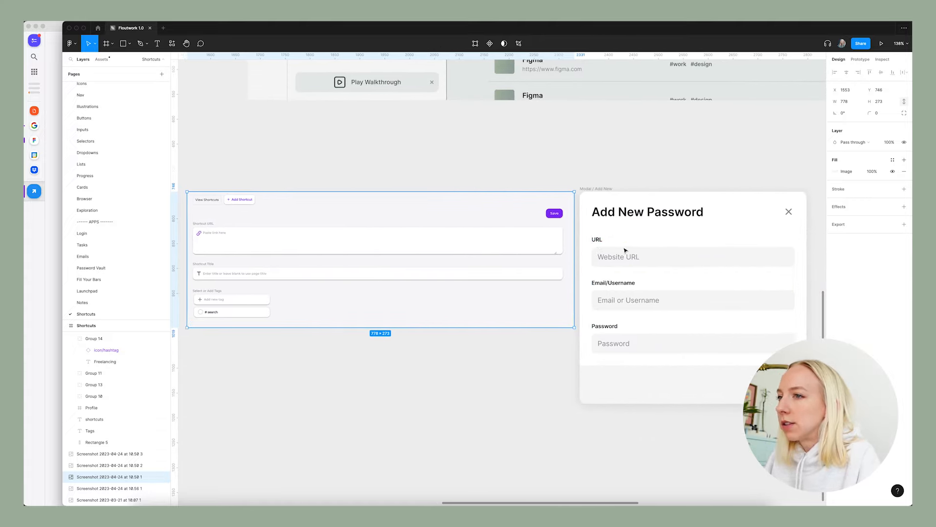
double_click(617, 282, "super")
type("S")
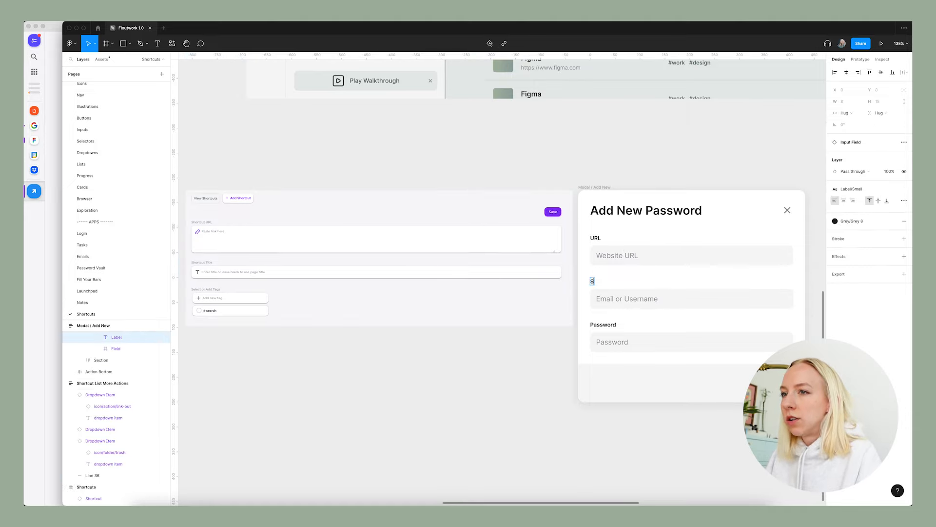
double_click(603, 324, "super")
type("Tags")
left_click(525, 349)
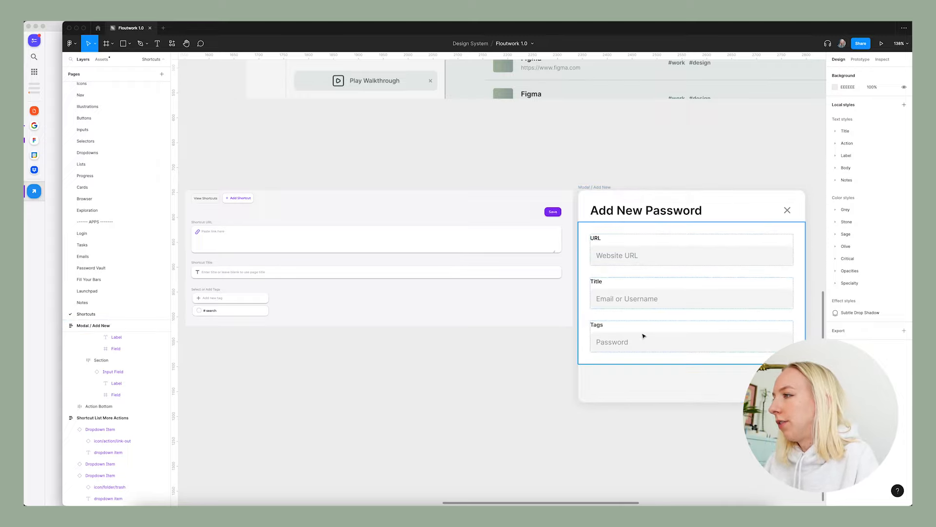
Compare the old form's Select or Add Tags section with the tag dropdown menu designs on the Tasks page.
scroll(641, 337, "right", 3)
left_click(575, 298, "super")
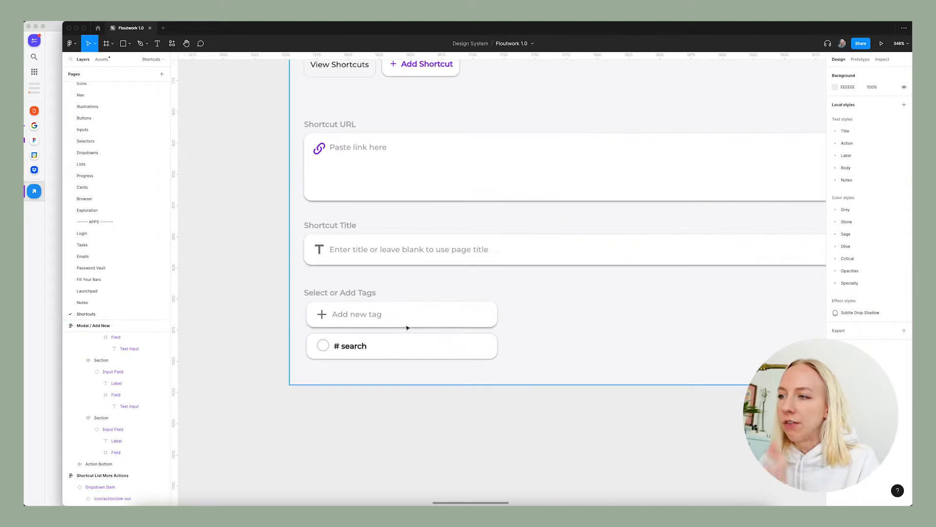
scroll(357, 356, "right", 3)
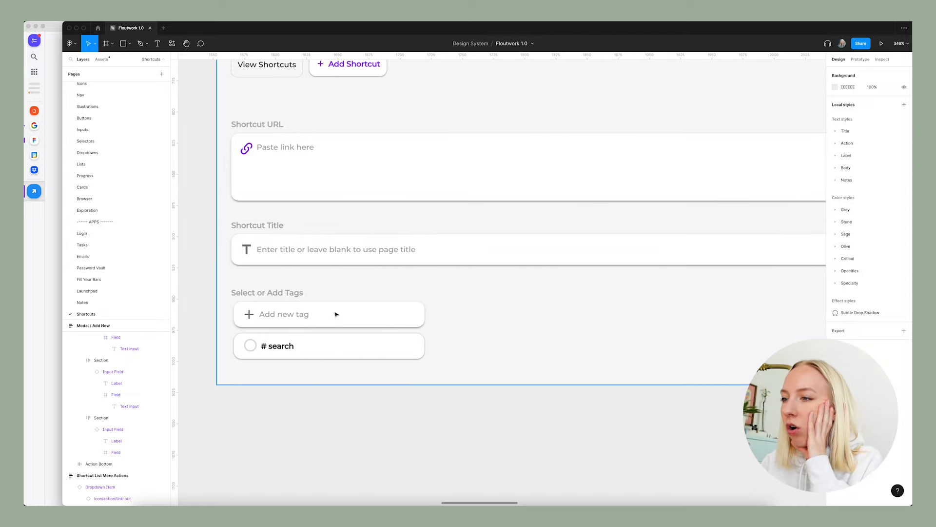
left_click(82, 245)
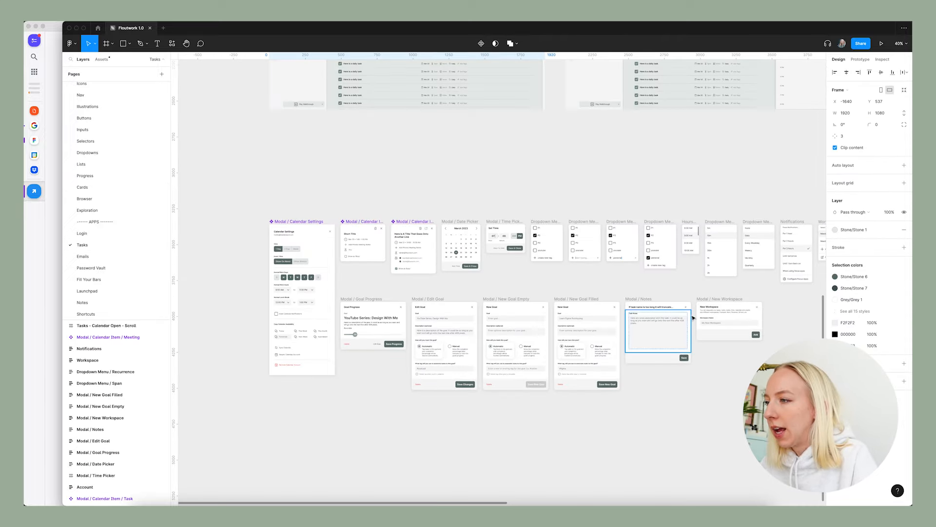
scroll(693, 318, "right", 3)
scroll(485, 224, "up", 5)
scroll(485, 224, "right", 3)
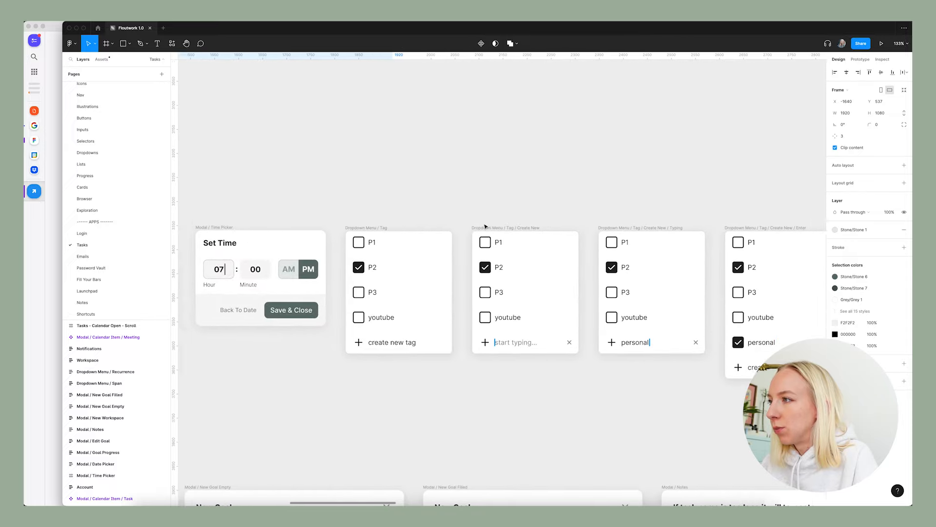
scroll(569, 270, "right", 2)
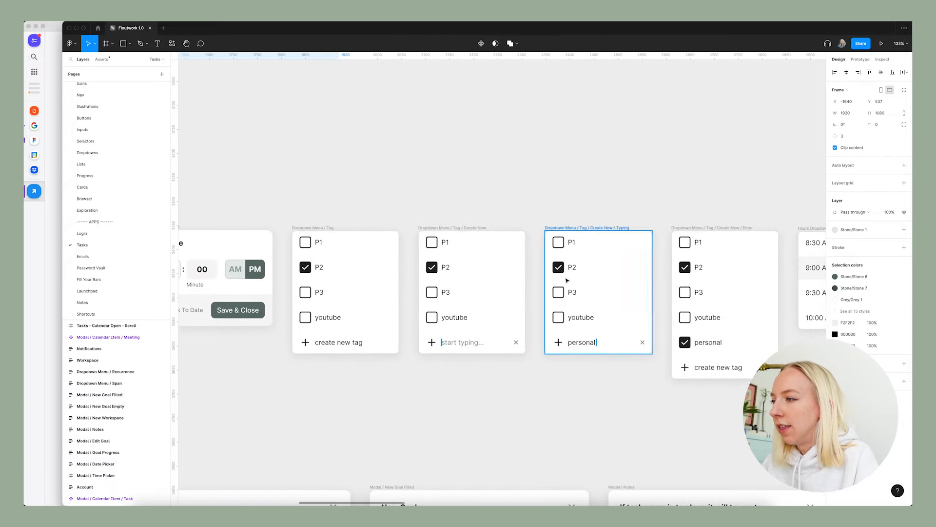
scroll(335, 263, "up", 3)
scroll(336, 267, "right", 2)
scroll(259, 243, "up", 1)
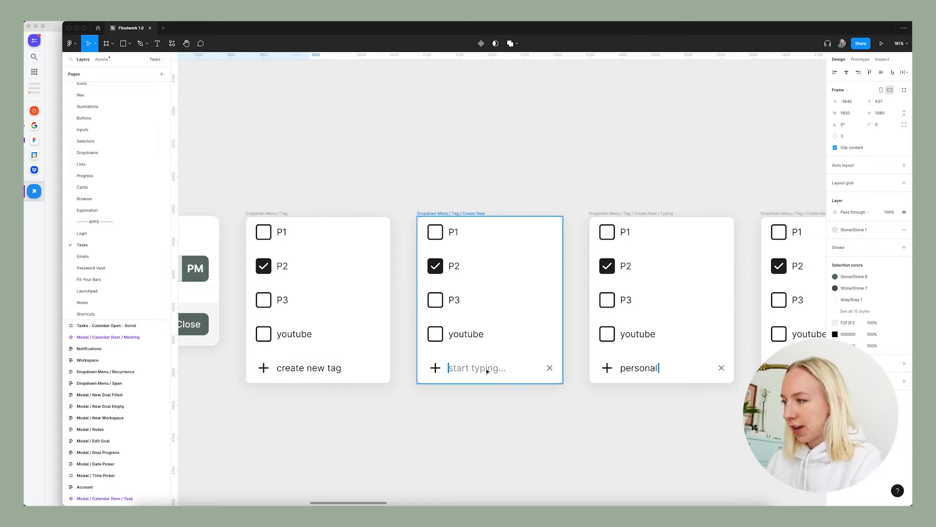
Copy the Dropdown Menu / Tag frame from the Tasks page and paste it onto the Shortcuts page beside Modal / Add New.
scroll(722, 369, "right", 5)
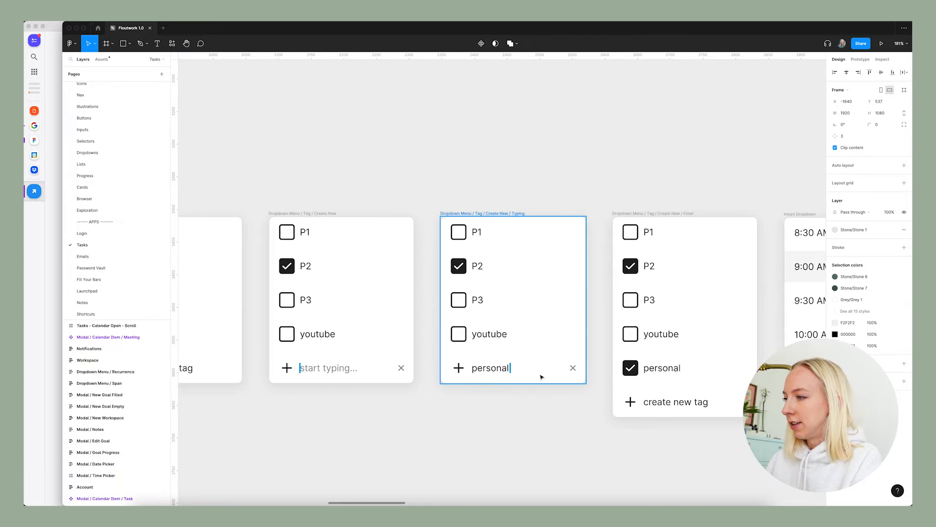
scroll(531, 373, "right", 3)
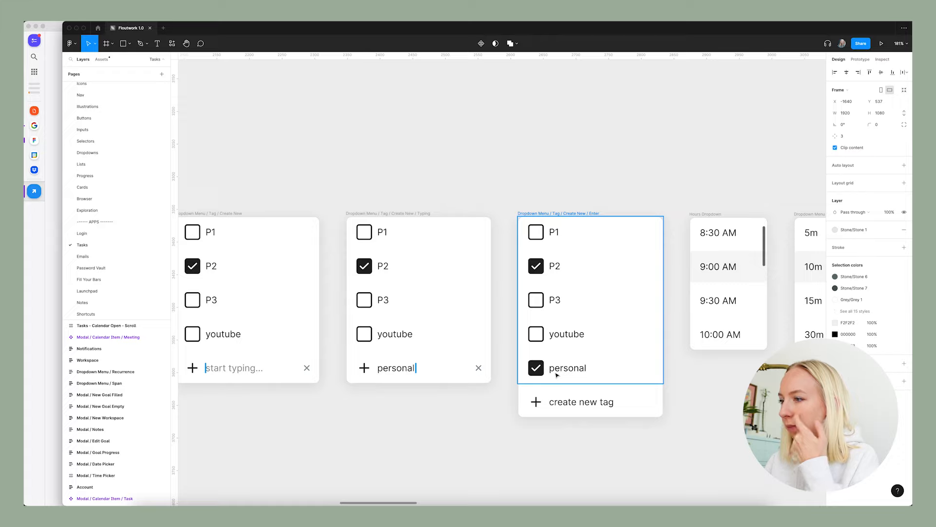
left_click(425, 421)
scroll(464, 411, "down", 5)
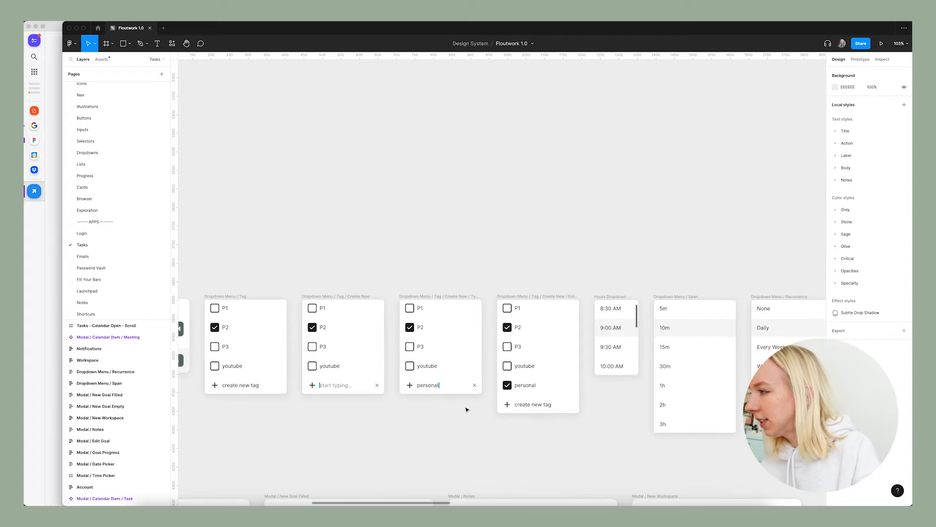
scroll(469, 410, "down", 5)
scroll(508, 298, "left", 5)
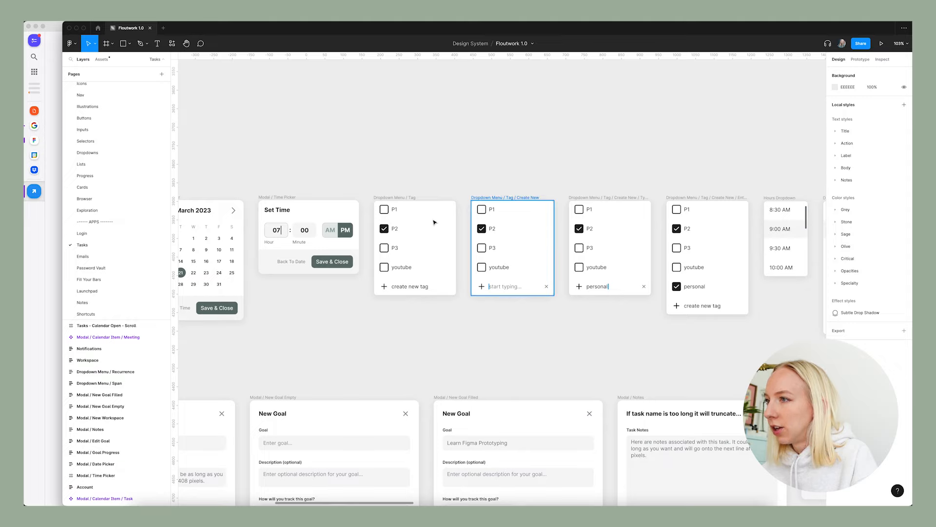
left_click(394, 197)
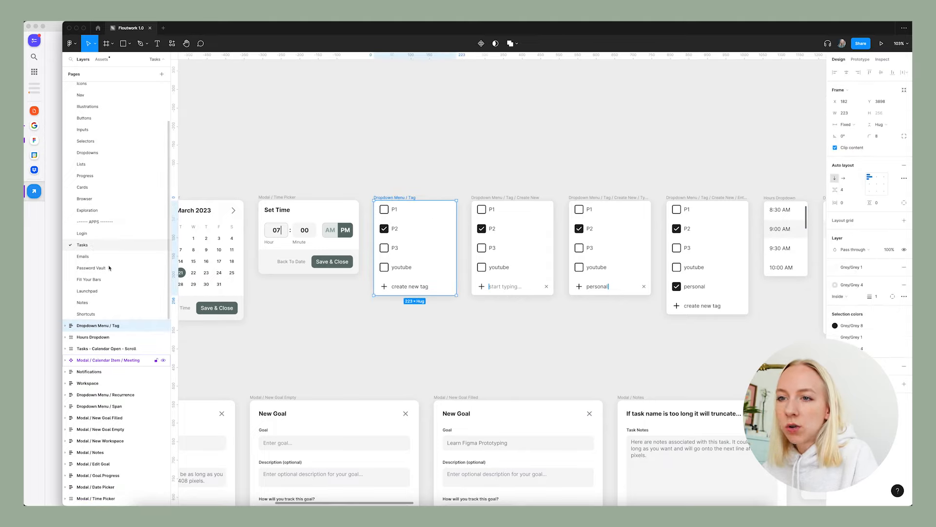
left_click(85, 313)
scroll(471, 265, "down", 4)
scroll(471, 265, "right", 4)
scroll(471, 265, "down", 4)
key("super+v")
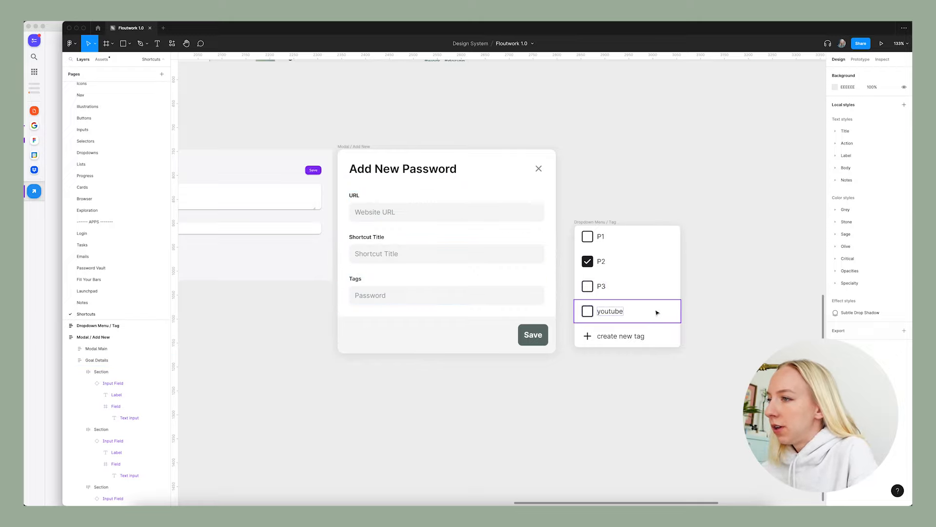
Place the P1 checkbox item from the tag dropdown under the modal's Tags label and duplicate it to make five tag rows.
scroll(465, 333, "up", 2)
left_click(663, 235)
left_click_drag(662, 235, 370, 287)
key("ctrl+d")
key("ctrl+d")
key("ctrl+d")
key("ctrl+d")
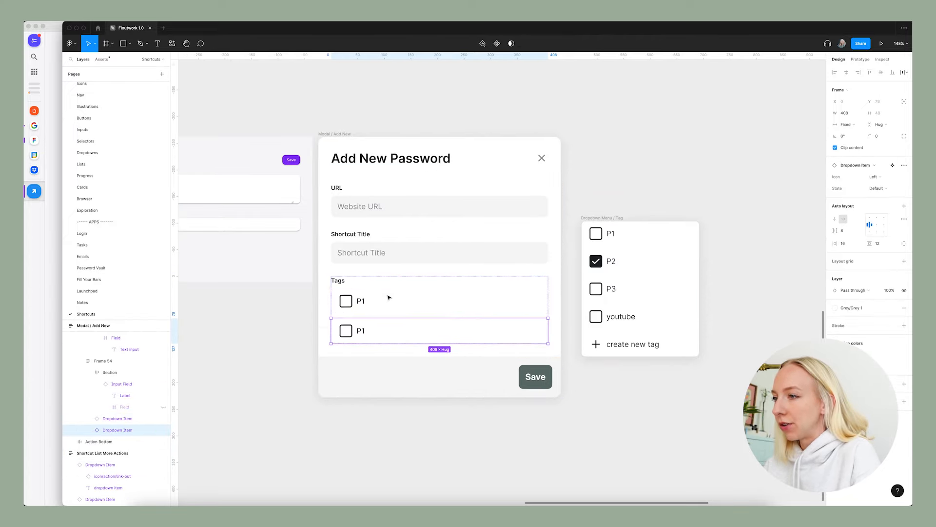
left_click(607, 191)
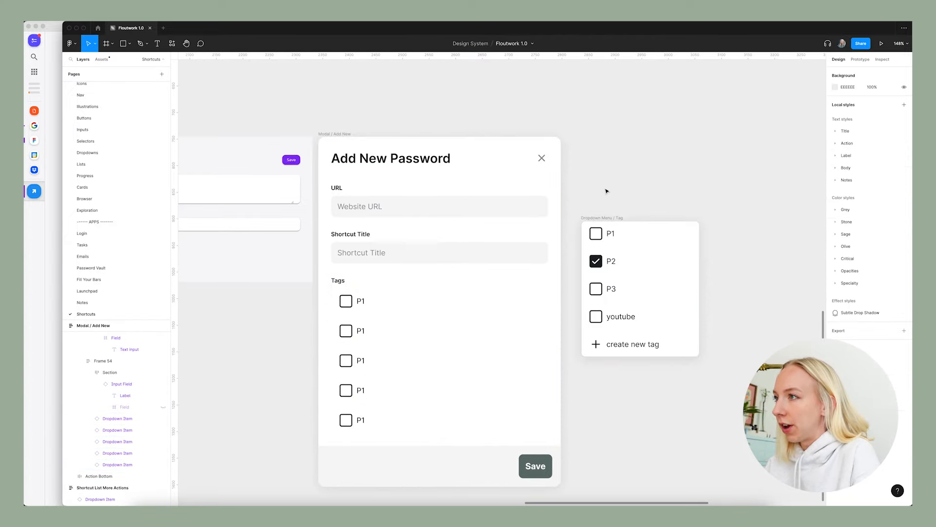
Rename the modal's five tag rows work, personal, design, home reno and youtube.
scroll(492, 302, "down", 2)
scroll(406, 388, "up", 3)
scroll(406, 389, "down", 5)
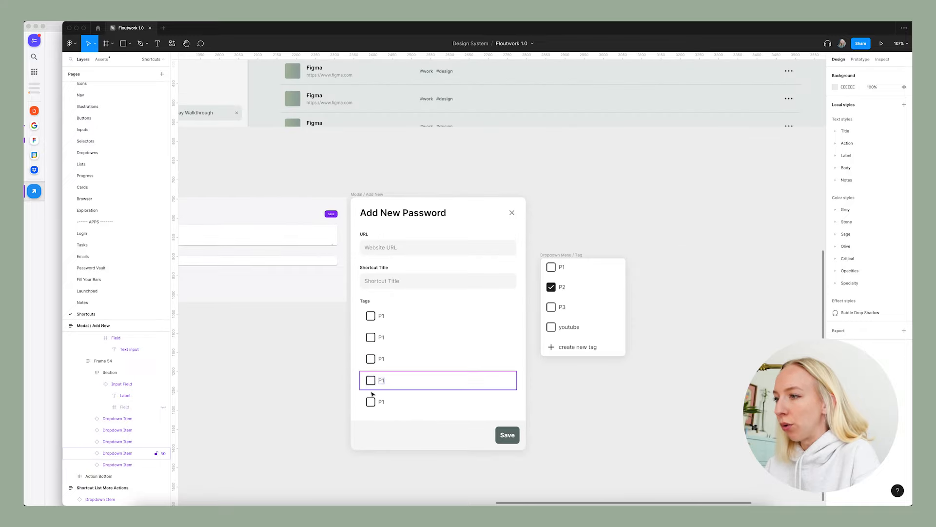
scroll(393, 383, "up", 2)
scroll(433, 312, "right", 2)
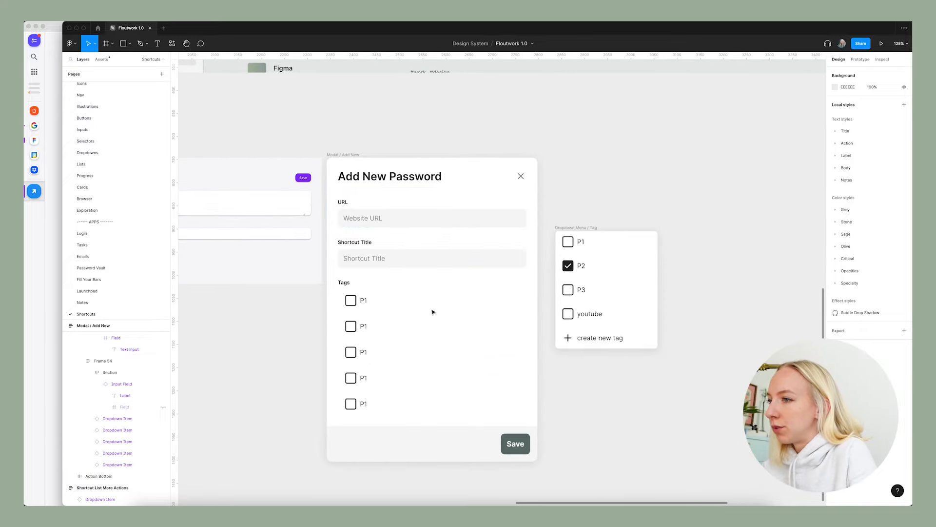
double_click(361, 300)
double_click(362, 300)
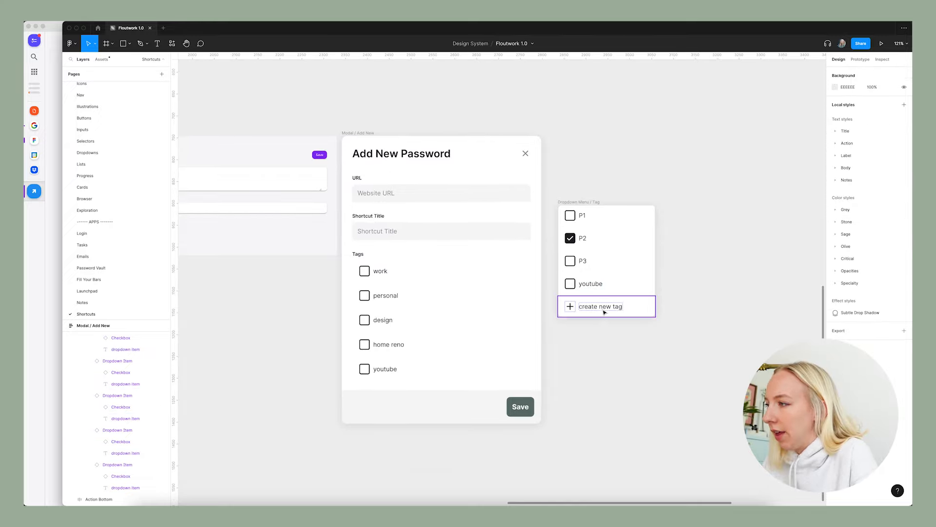
Copy the create new tag item to the start of the modal's tag list and remove the leftover Dropdown Menu / Tag frame.
left_click(599, 307)
left_click(385, 370)
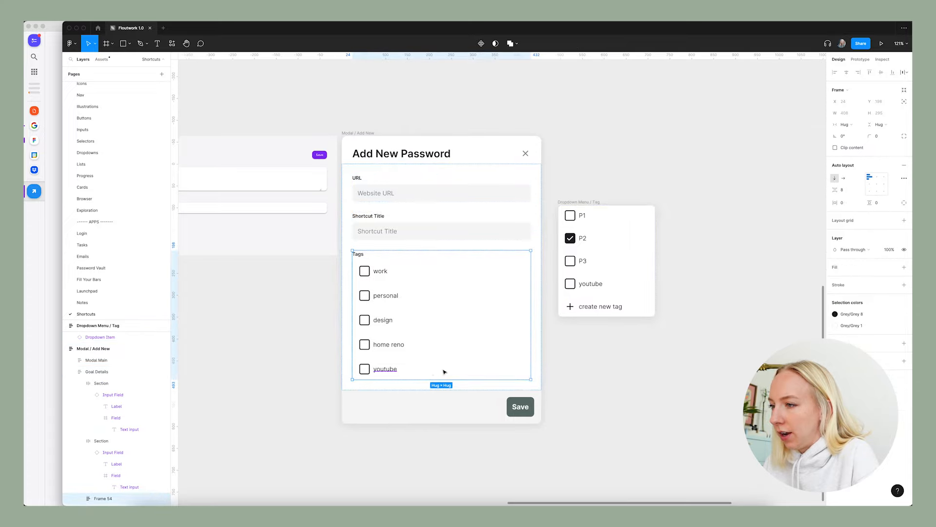
key("ctrl+v")
scroll(444, 370, "up", 2)
left_click(372, 416)
left_click_drag(372, 416, 378, 287)
left_click(628, 313)
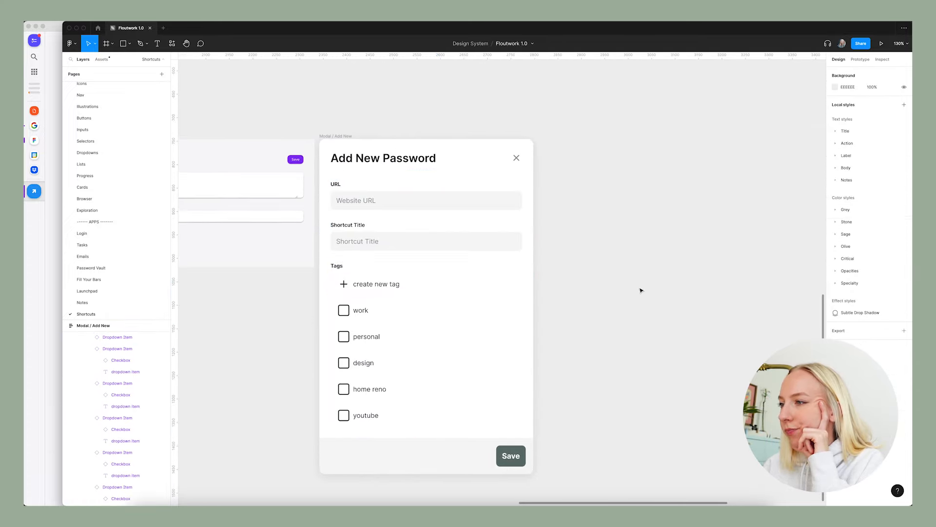
Change the modal's heading to Add New Shortcut.
scroll(631, 291, "left", 2)
double_click(444, 161)
double_click(443, 161)
type("Shortcut")
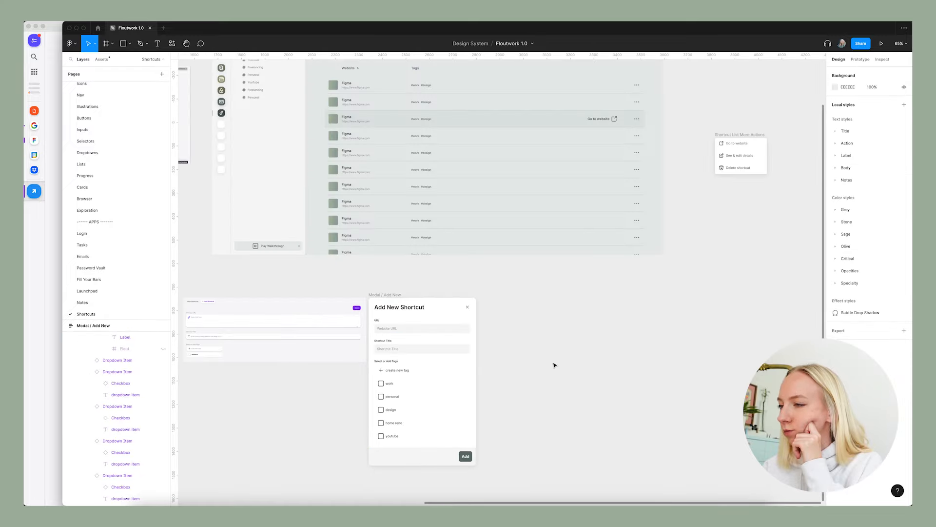
Duplicate the Add New modal directly beside the original and rename the copy Modal / Edit.
scroll(555, 365, "down", 2)
left_click_drag(367, 257, 488, 261)
double_click(494, 255)
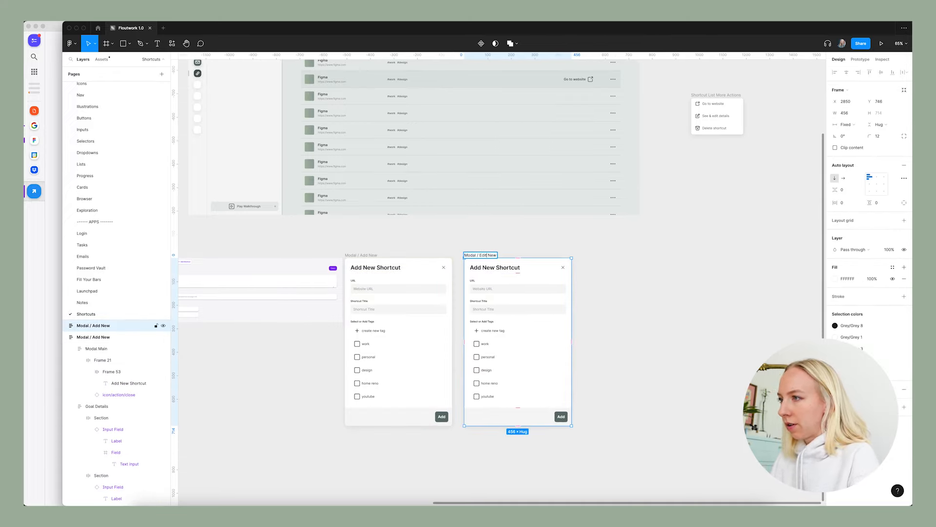
left_click(657, 283)
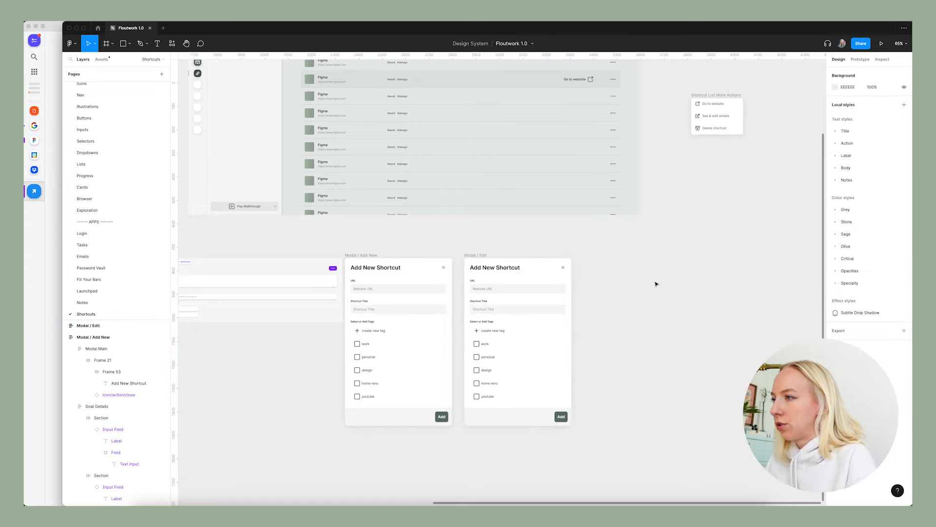
Change the heading of the Modal / Edit copy to Edit Shortcut.
left_click(494, 267, "super")
double_click(494, 267)
left_click(494, 267)
key("alt+BackSpace")
key("alt+BackSpace")
type("Edit")
key("Escape")
left_click(670, 309)
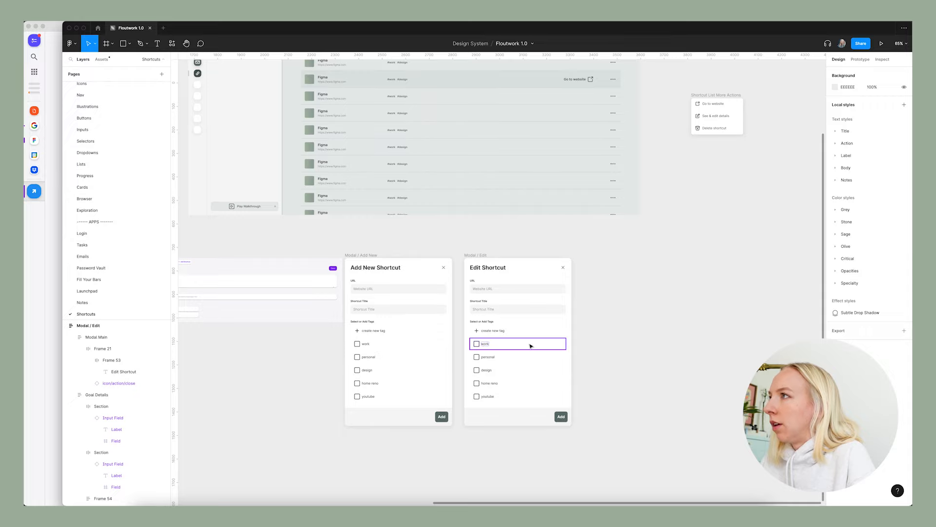
scroll(541, 345, "up", 3)
left_click(468, 275, "super")
double_click(476, 274)
type("https://")
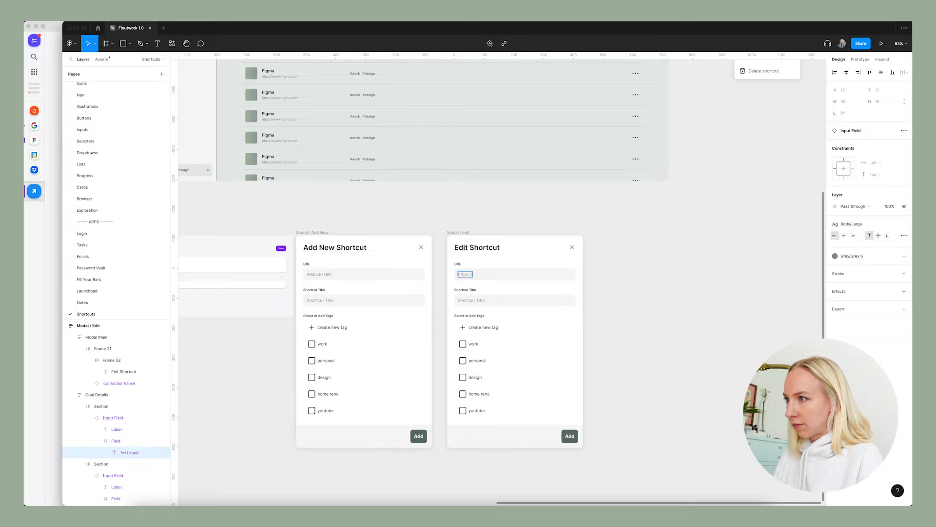
scroll(503, 323, "up", 5)
type("ttps://ww")
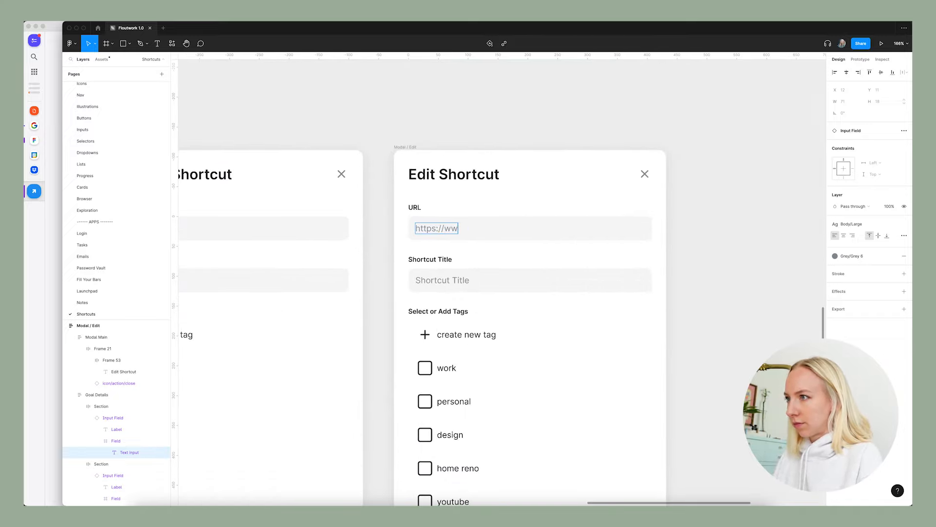
type("w.figma.com")
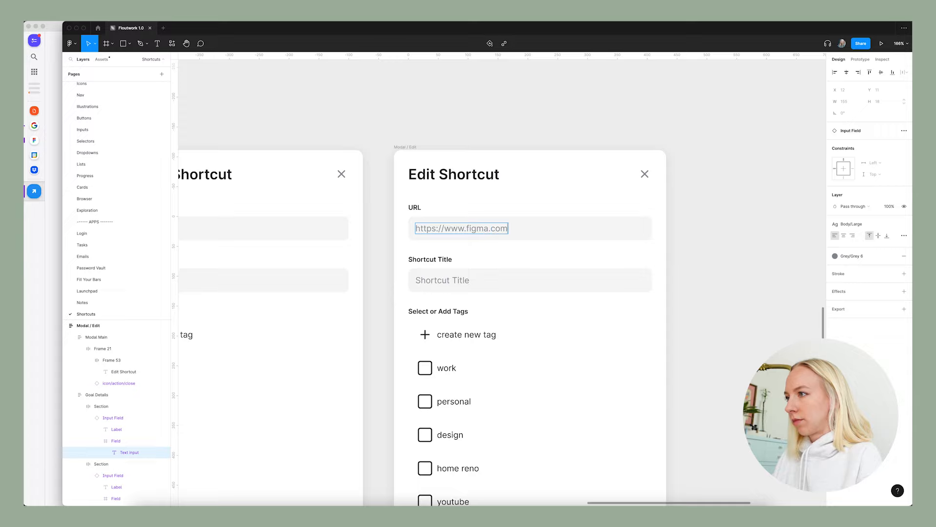
key("Escape")
left_click(851, 256)
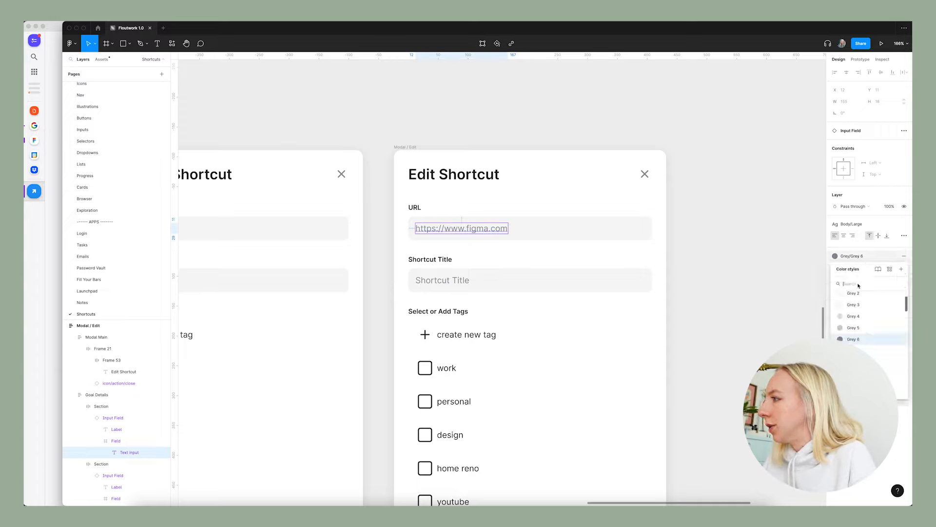
left_click(854, 351)
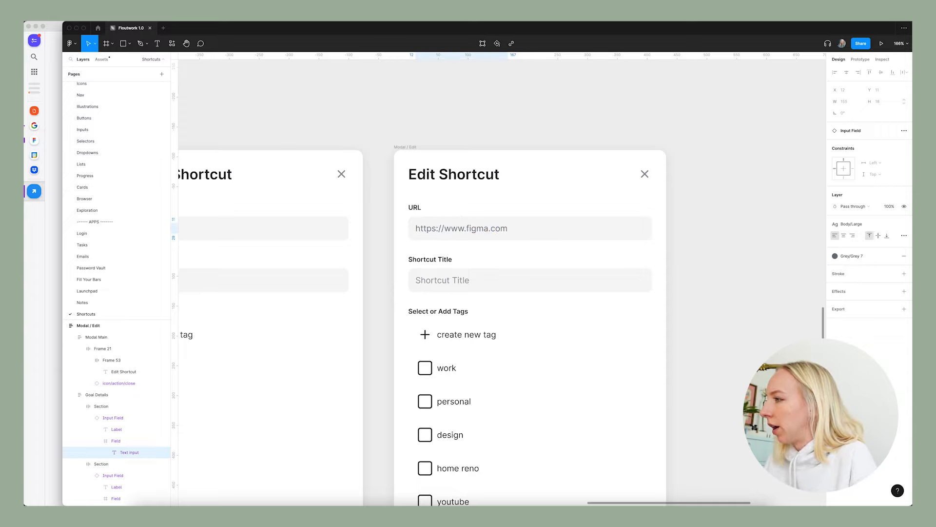
left_click(747, 273)
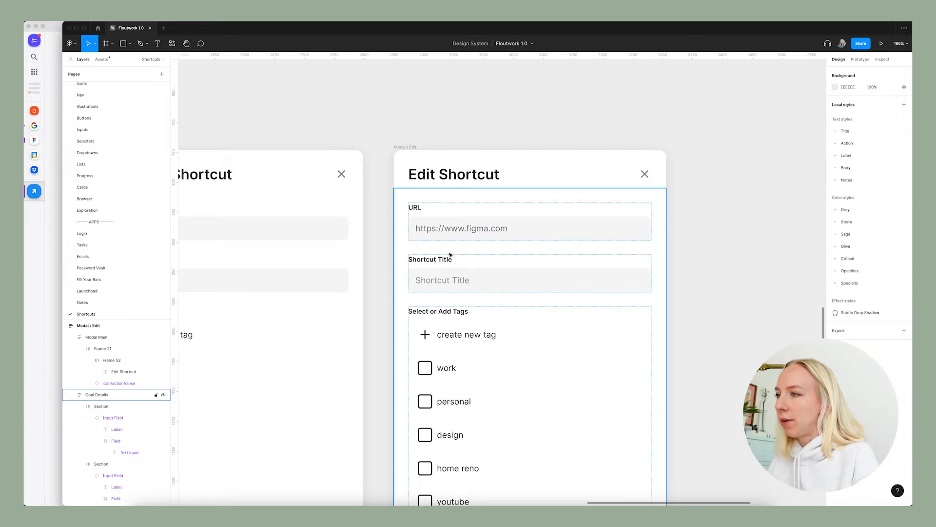
Fill the Edit Shortcut modal's Shortcut Title field with Figma and set that text to Grey 7.
double_click(455, 284, "super")
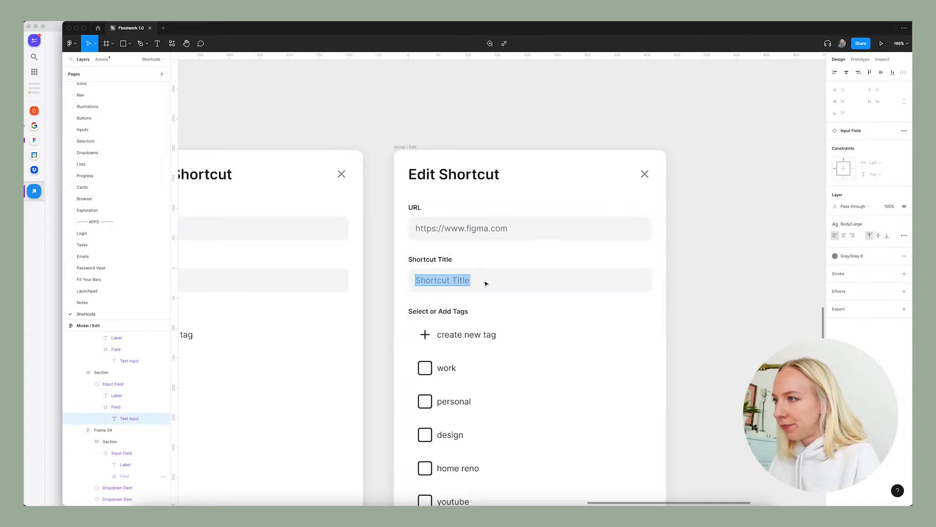
type("Figma")
left_click(706, 282)
left_click(864, 255)
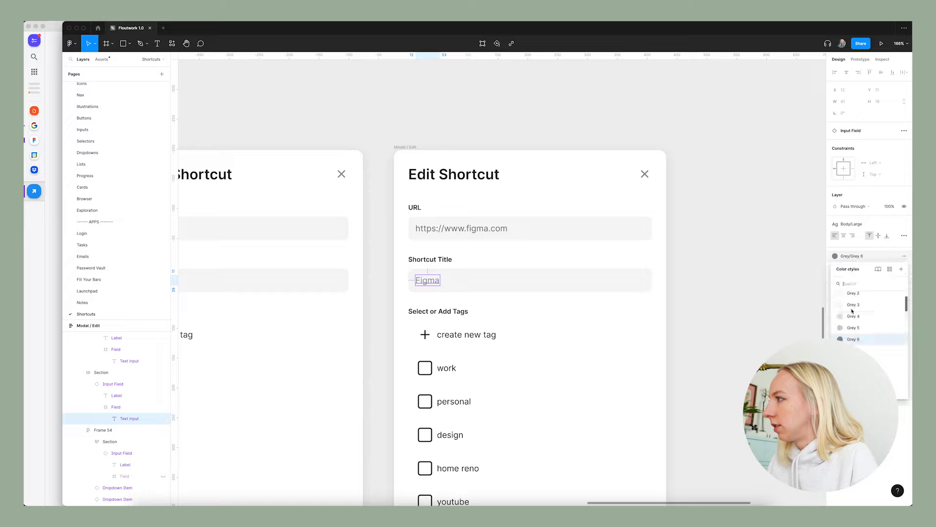
left_click(856, 351)
left_click(731, 337)
Set the work and design tags as checked in the Edit Shortcut modal and relabel its Add button Save.
scroll(717, 330, "down", 5)
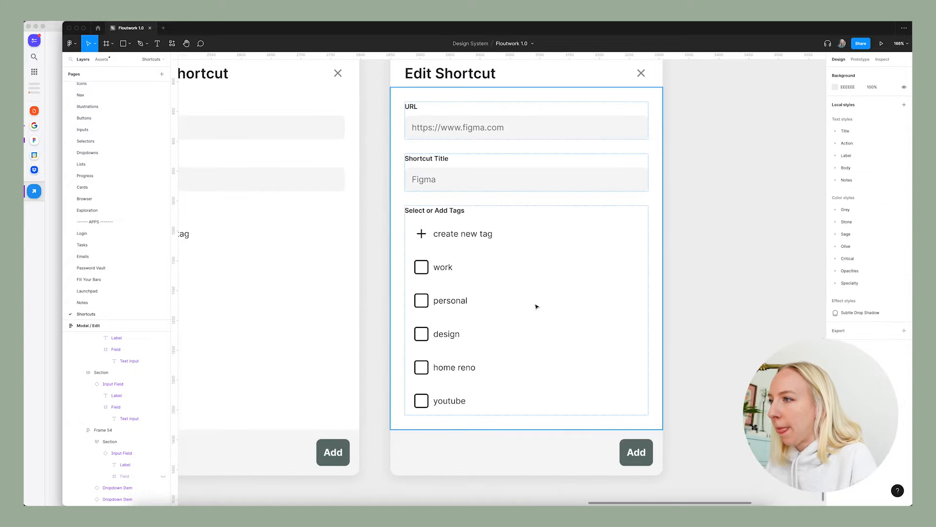
scroll(543, 307, "down", 3)
scroll(466, 305, "up", 3)
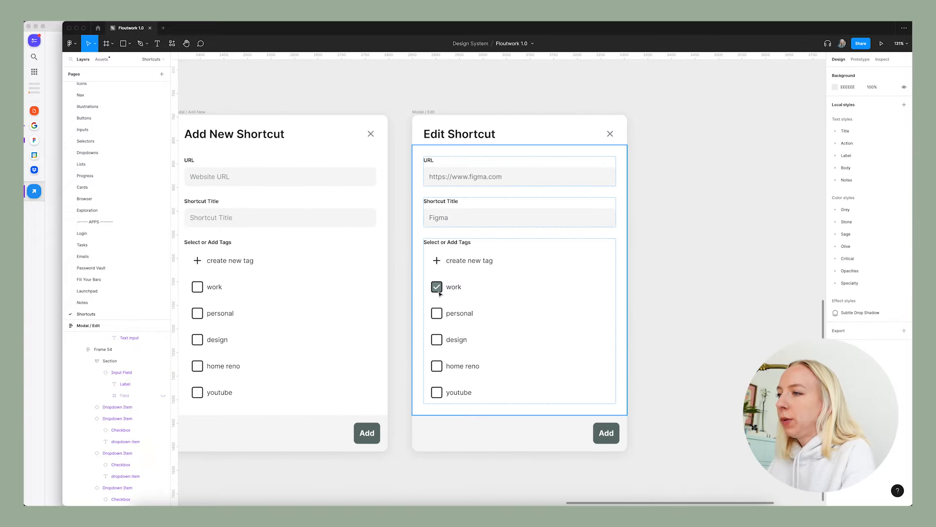
scroll(438, 288, "up", 6)
left_click(436, 285, "super")
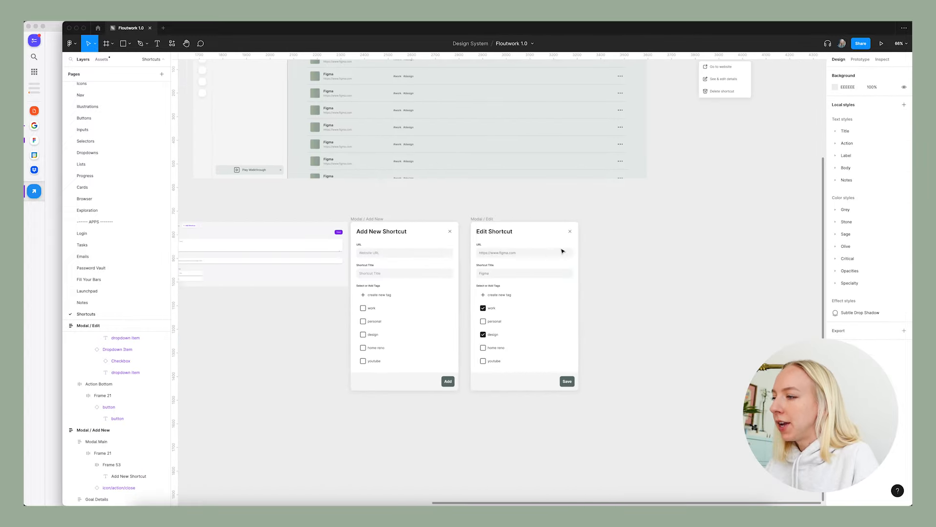
scroll(560, 249, "up", 2)
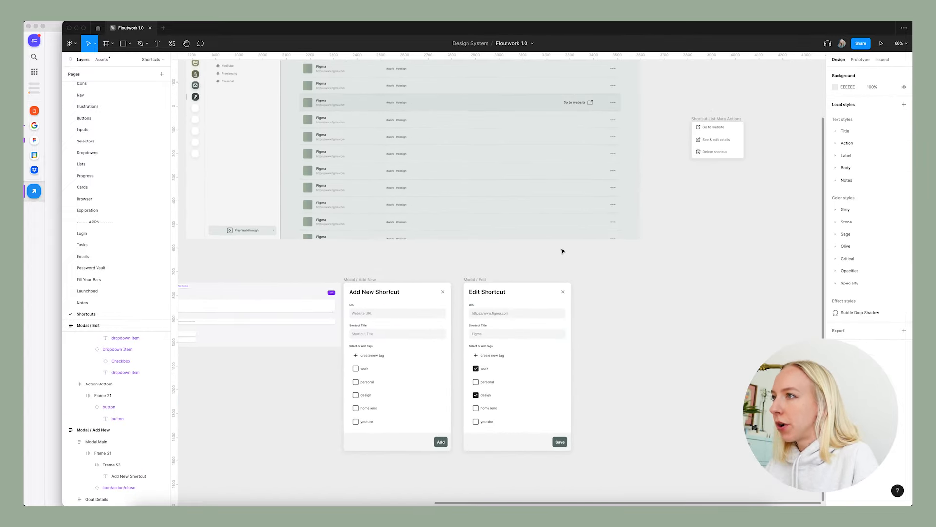
Rename the See & edit details item in the Shortcut List More Actions menu to Edit.
scroll(648, 105, "up", 3)
scroll(656, 163, "up", 4)
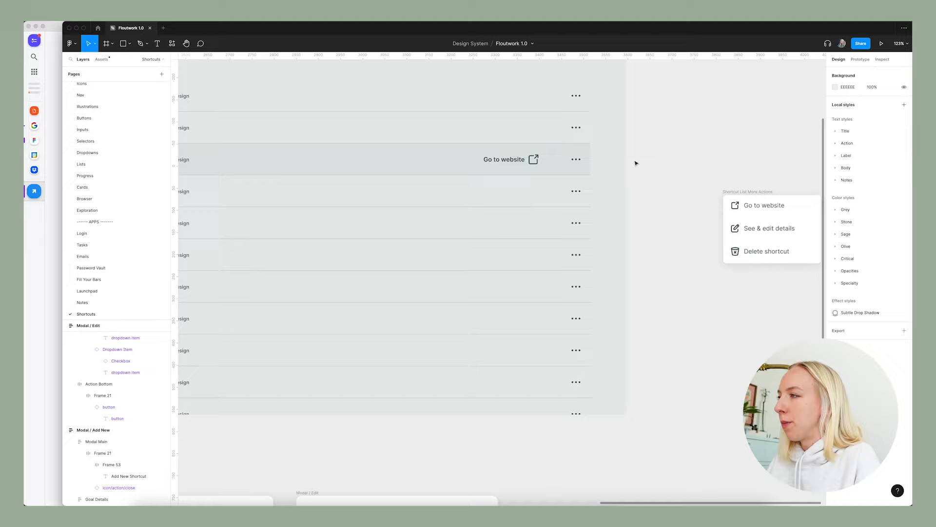
scroll(656, 181, "right", 3)
scroll(707, 215, "up", 3)
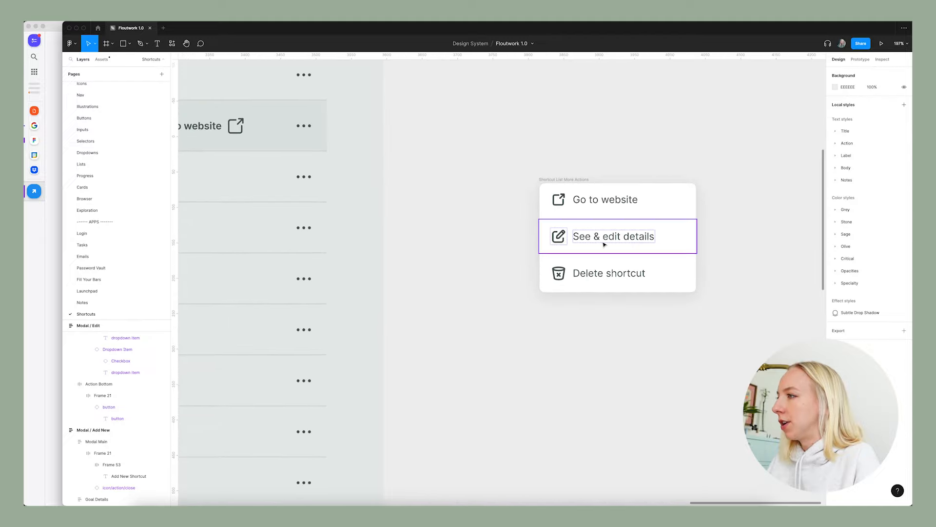
scroll(649, 230, "down", 5)
scroll(648, 229, "left", 2)
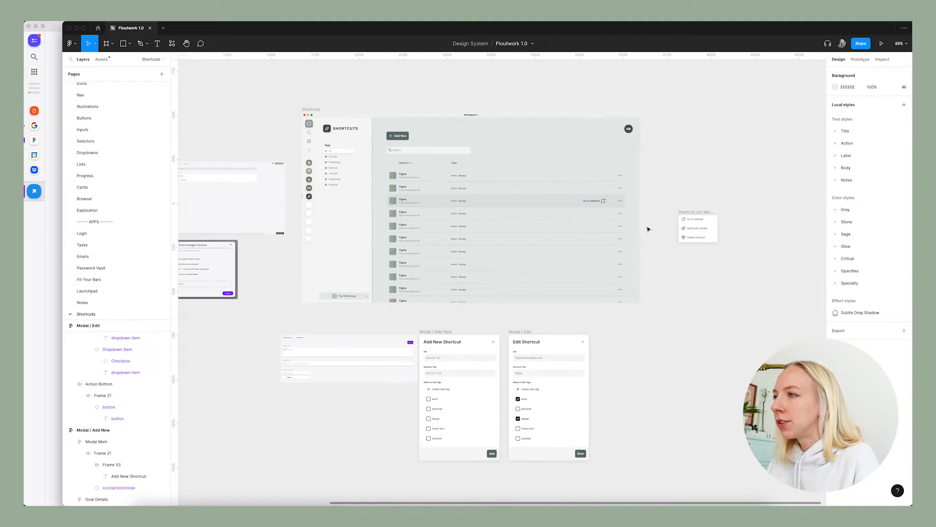
scroll(648, 229, "up", 1)
scroll(648, 229, "right", 1)
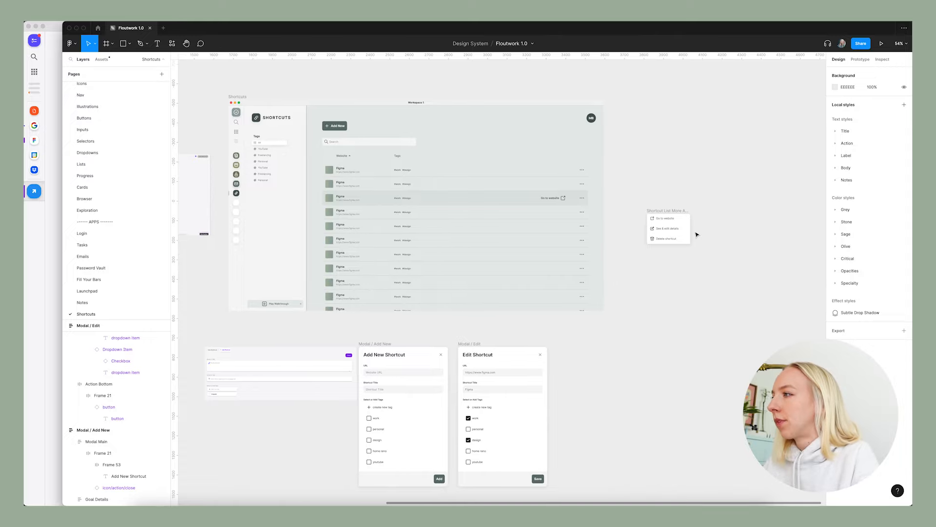
scroll(697, 234, "up", 5)
double_click(620, 225)
type("E")
left_click(660, 298)
left_click(661, 298)
scroll(696, 294, "down", 5)
scroll(435, 234, "up", 5)
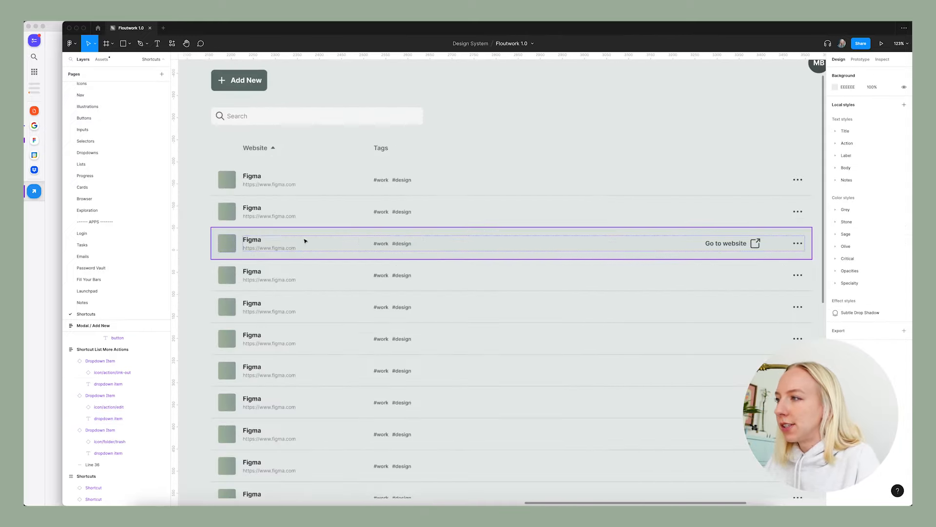
scroll(407, 250, "down", 5)
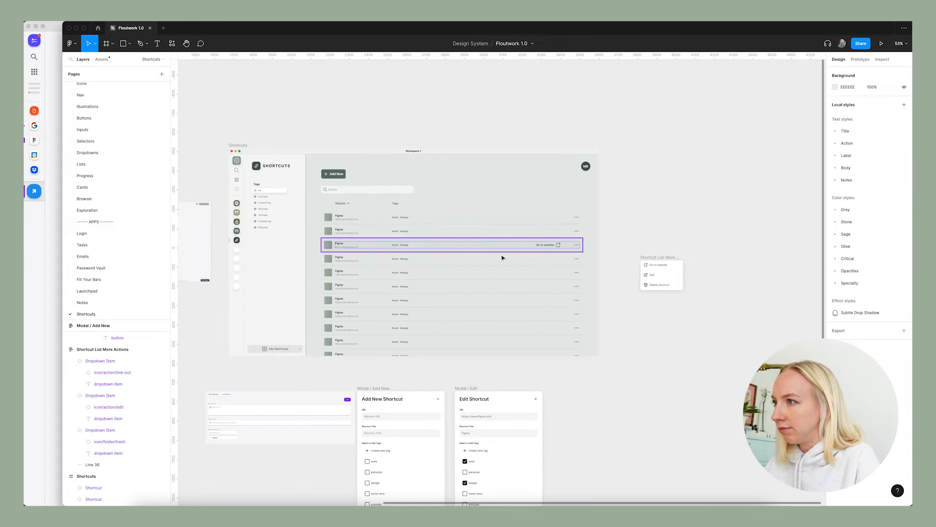
scroll(618, 263, "up", 5)
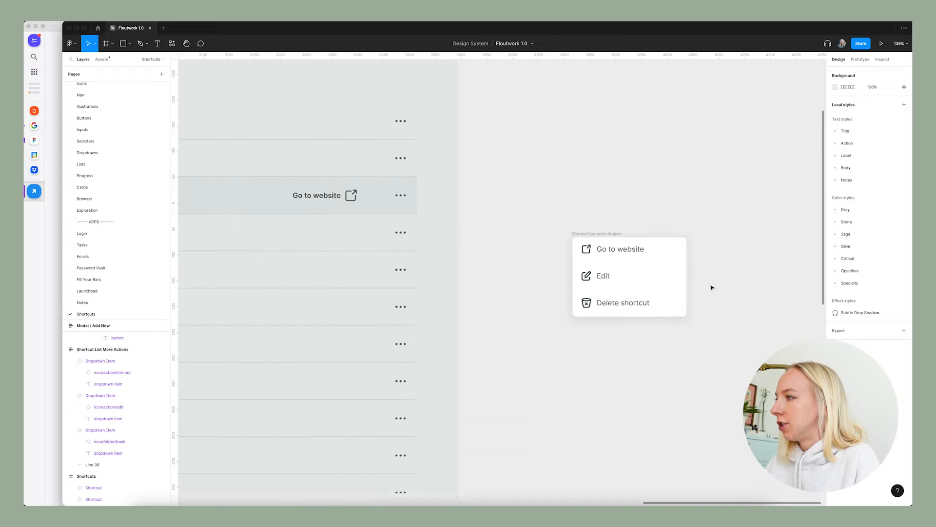
Switch to Google Chrome and open the Bookmark Manager in a new tab as a reference.
scroll(712, 288, "down", 3)
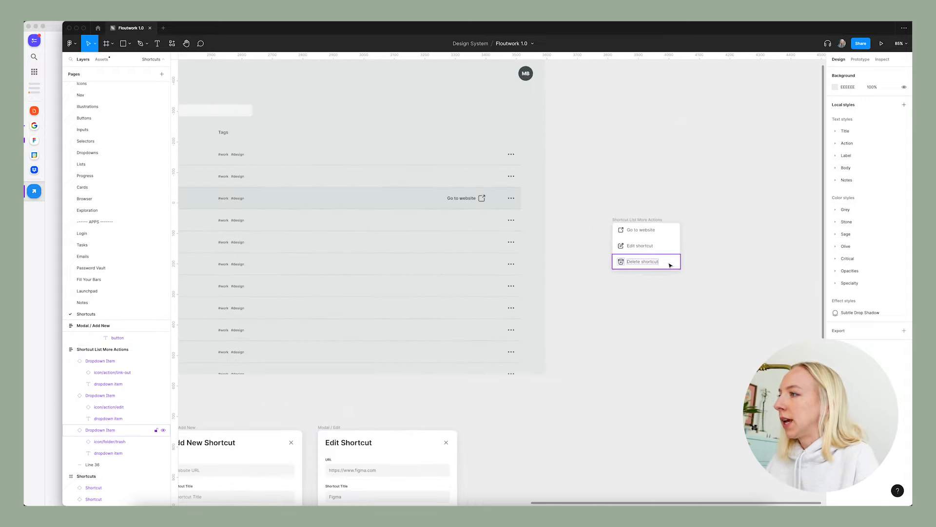
scroll(718, 290, "down", 3)
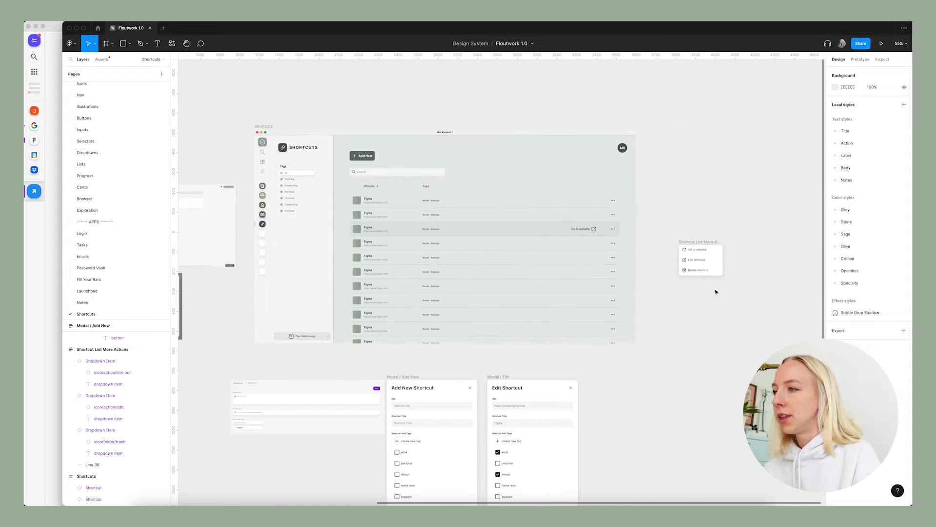
left_click(373, 504)
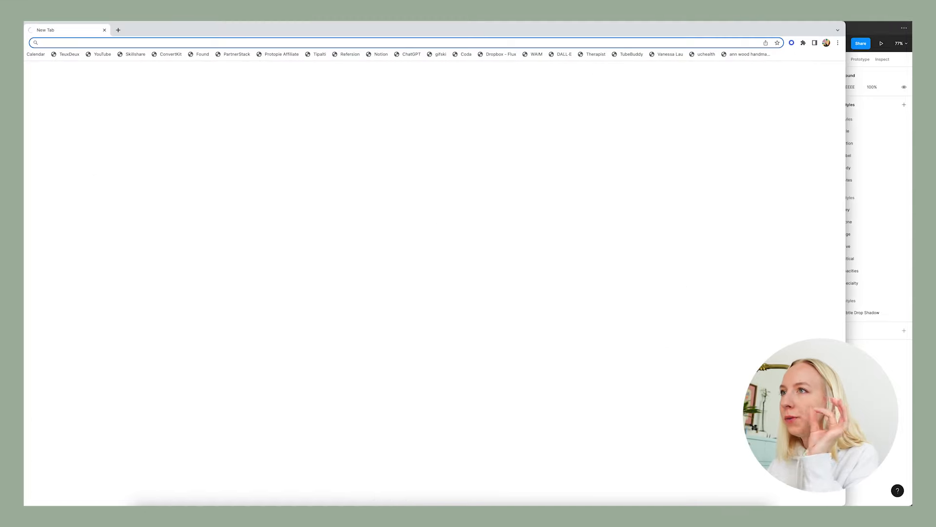
left_click_drag(283, 29, 335, 30)
left_click(122, 17)
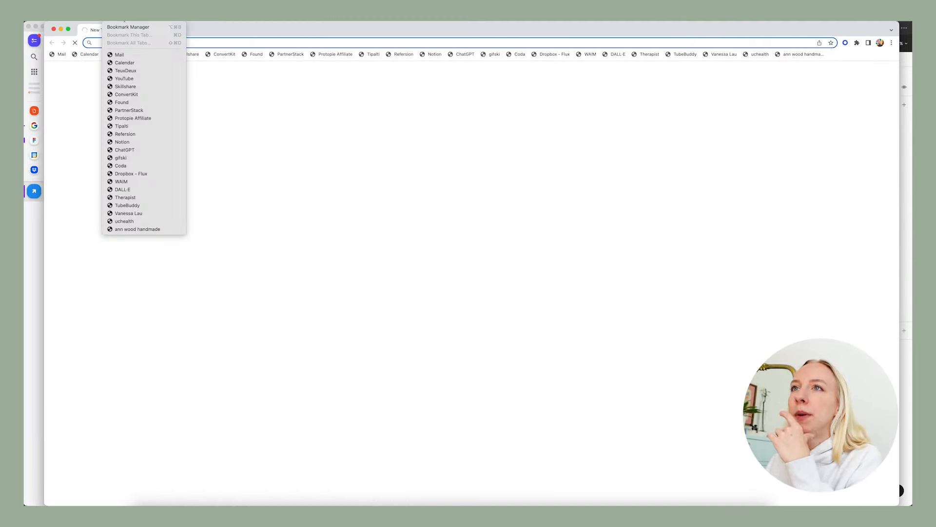
left_click(123, 27)
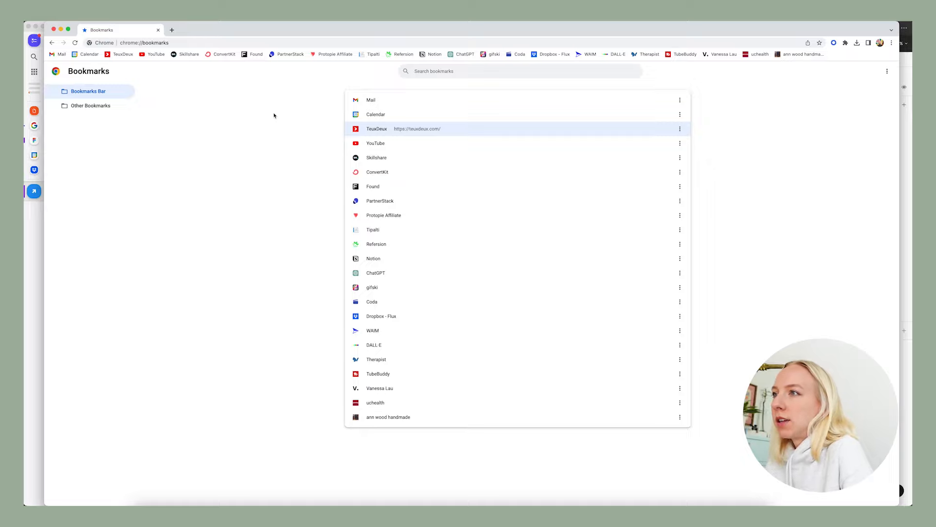
Switch to the Floutwork app and view its Tasks and Shortcuts apps.
left_click(38, 302)
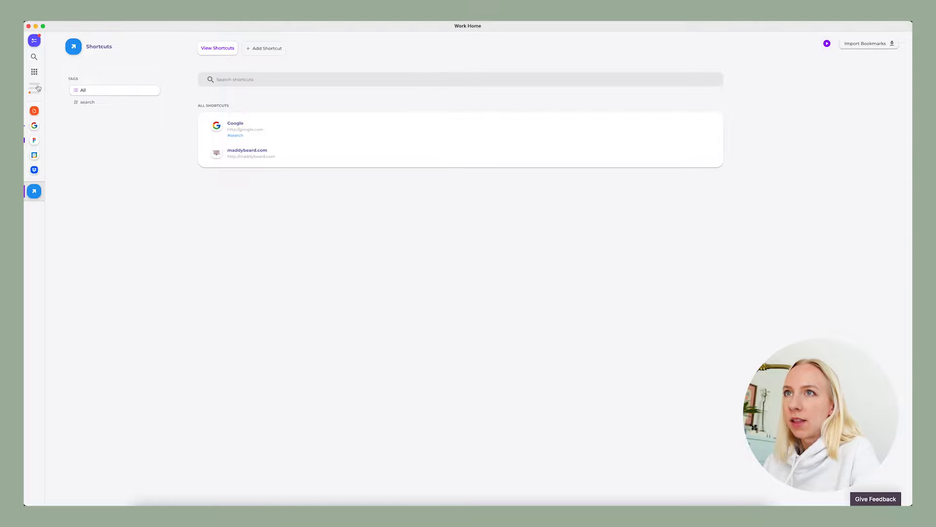
left_click(38, 38)
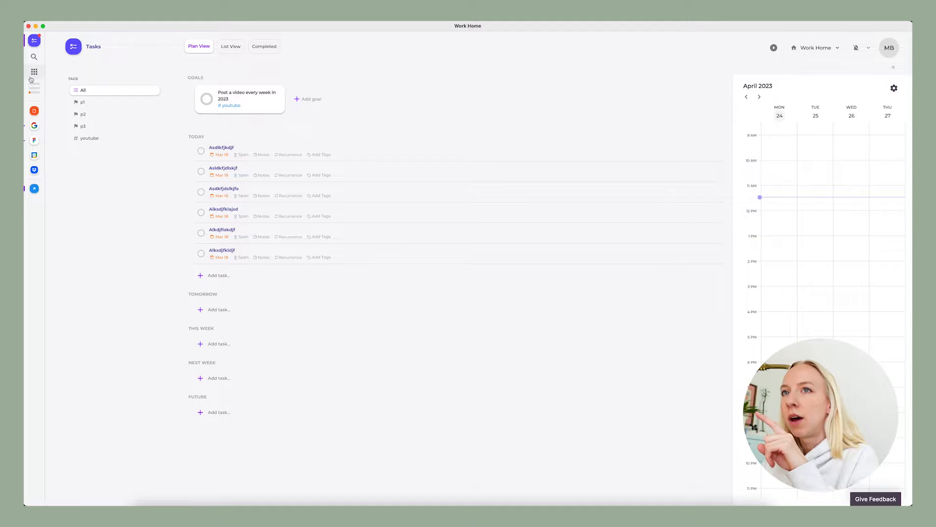
left_click(35, 189)
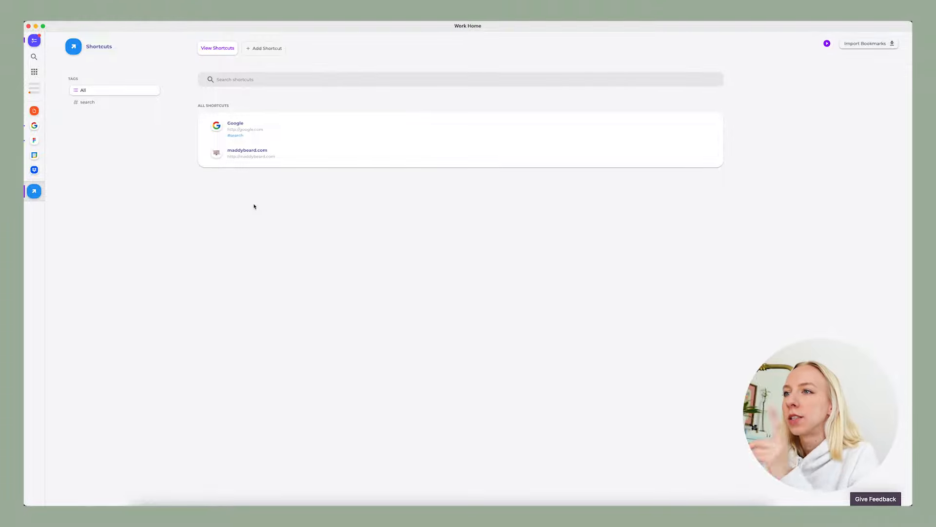
Switch to Chrome, capture the TeuxDeux bookmark's options menu as a screenshot, and place it in Figma beside the Shortcut List More Actions menu.
key("ctrl+Up")
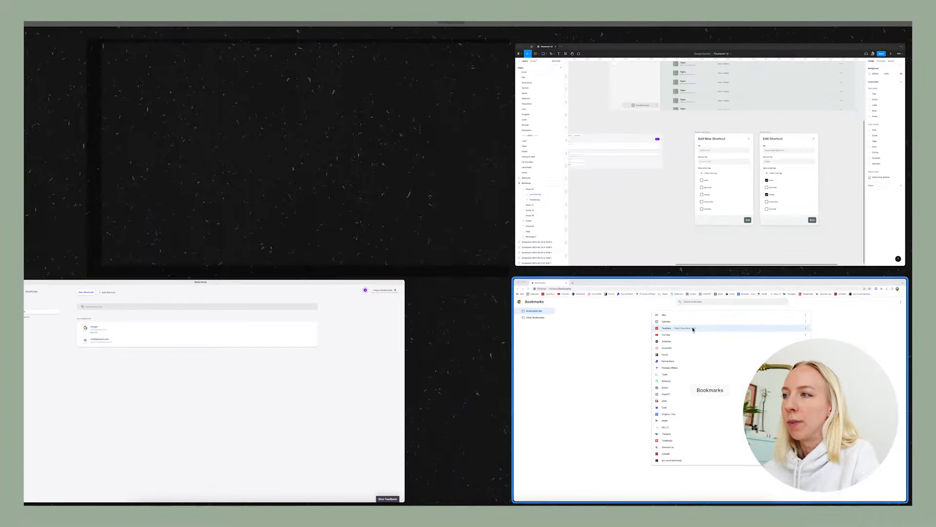
left_click(674, 355)
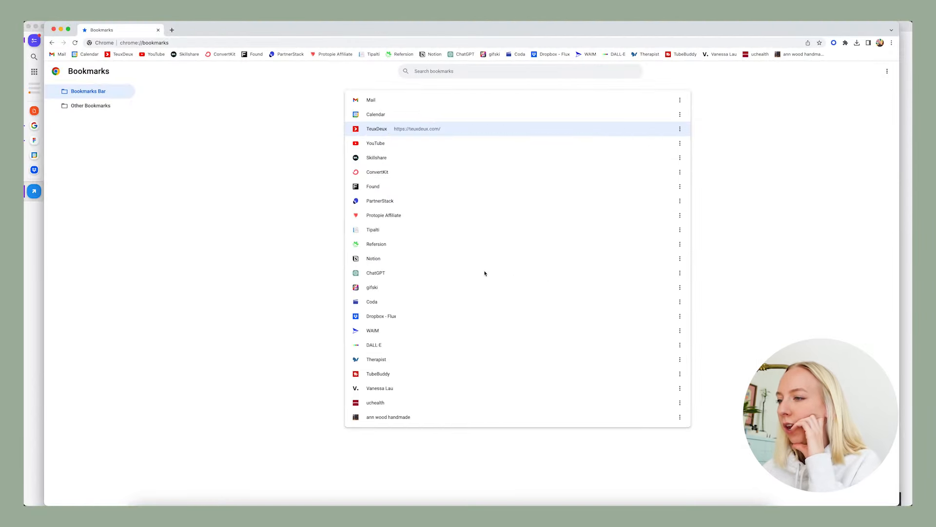
left_click(680, 129)
key("super+shift+4")
left_click_drag(604, 111, 704, 220)
key("ctrl+Up")
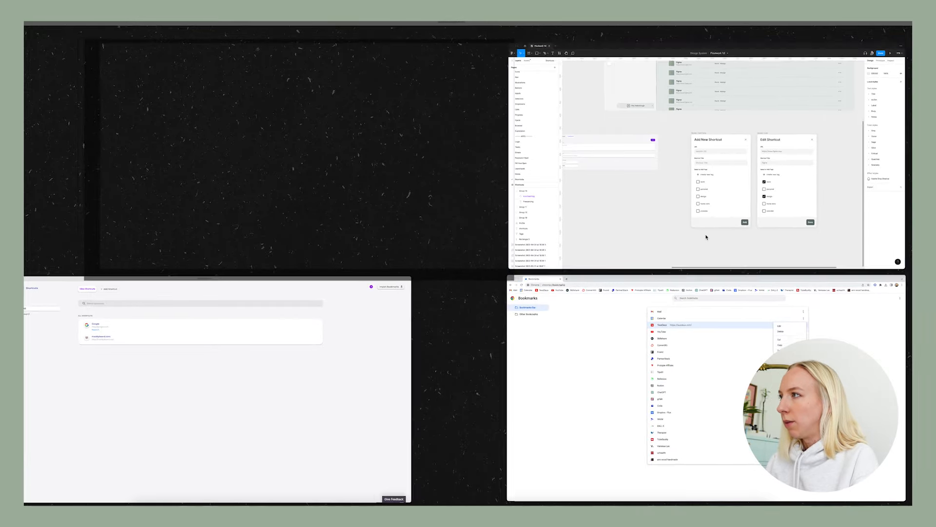
left_click(705, 236)
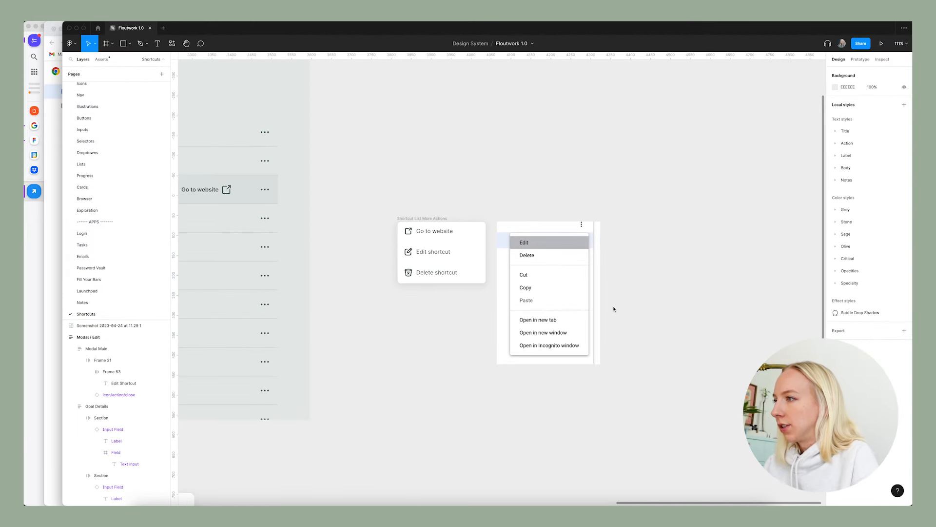
Change the app heading in the Shortcuts frame's sidebar to bookmarks.
scroll(614, 309, "down", 5)
scroll(430, 308, "up", 2)
scroll(416, 332, "left", 4)
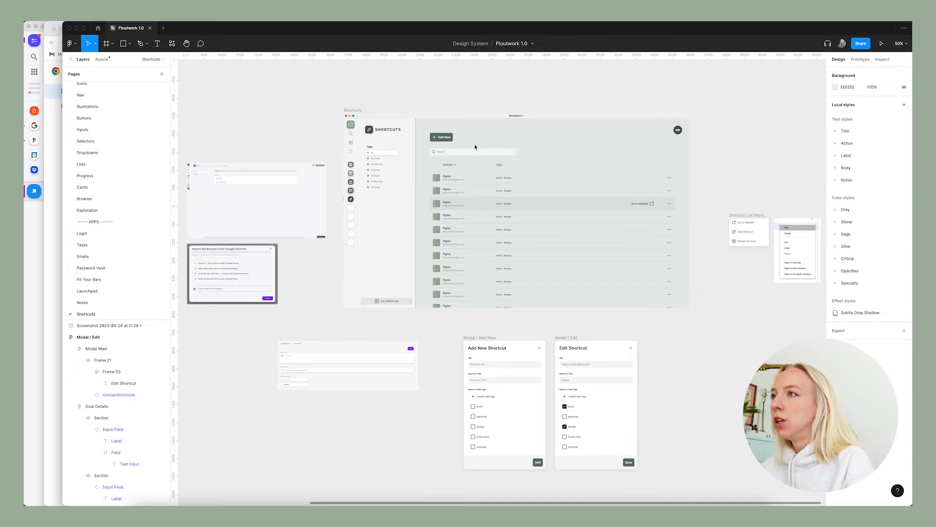
scroll(374, 134, "up", 5)
left_click(404, 125)
double_click(404, 125)
key("BackSpace")
type("bookmarks")
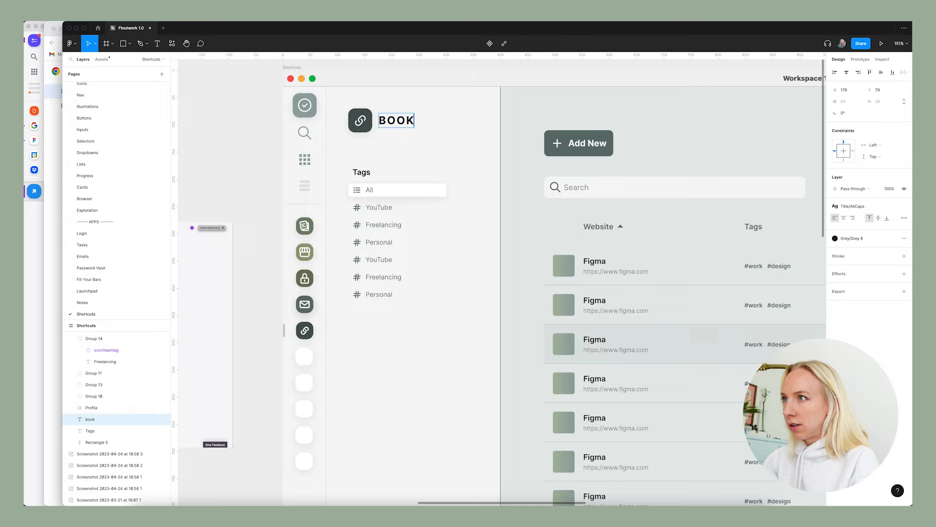
left_click(255, 116)
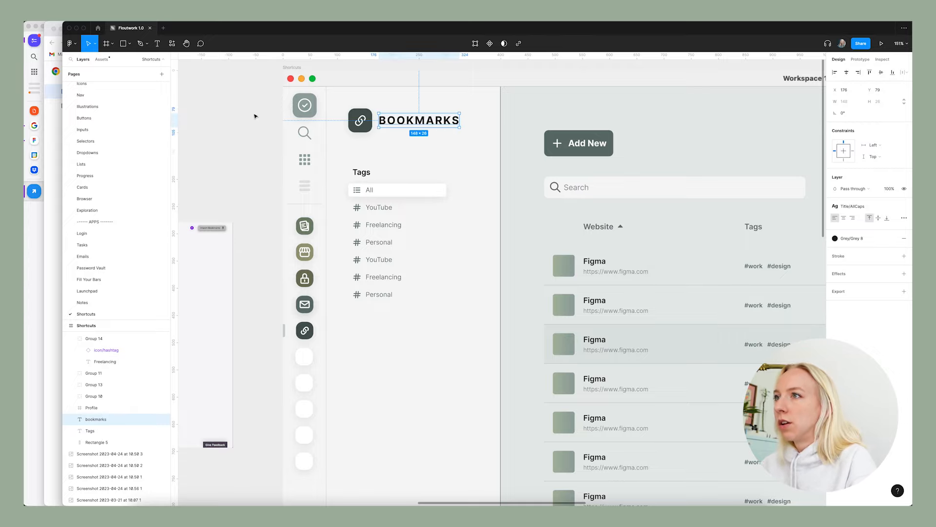
left_click(255, 115)
Retitle the Add New modal Add New Bookmark.
scroll(299, 115, "down", 5)
scroll(463, 172, "right", 2)
scroll(462, 170, "down", 1)
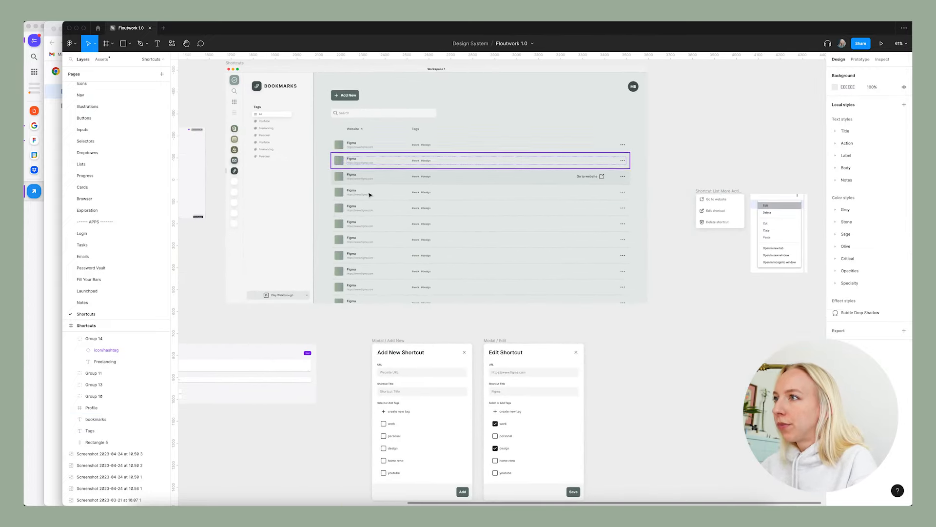
scroll(439, 263, "down", 3)
scroll(412, 273, "up", 5)
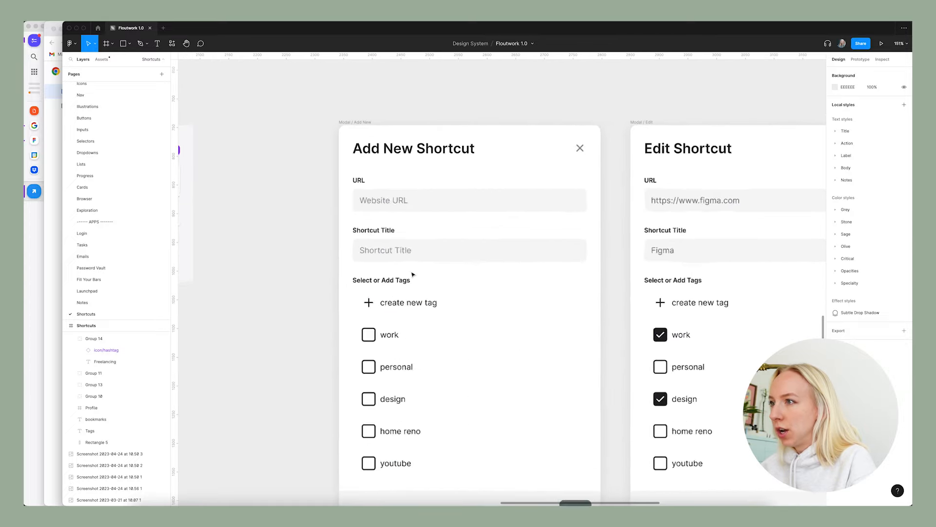
double_click(441, 128)
double_click(447, 128)
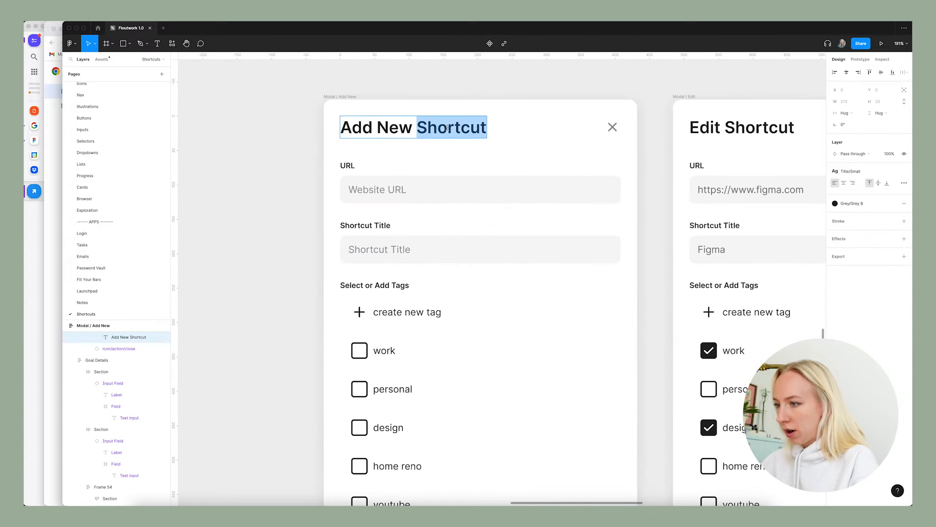
type("Bookmarks")
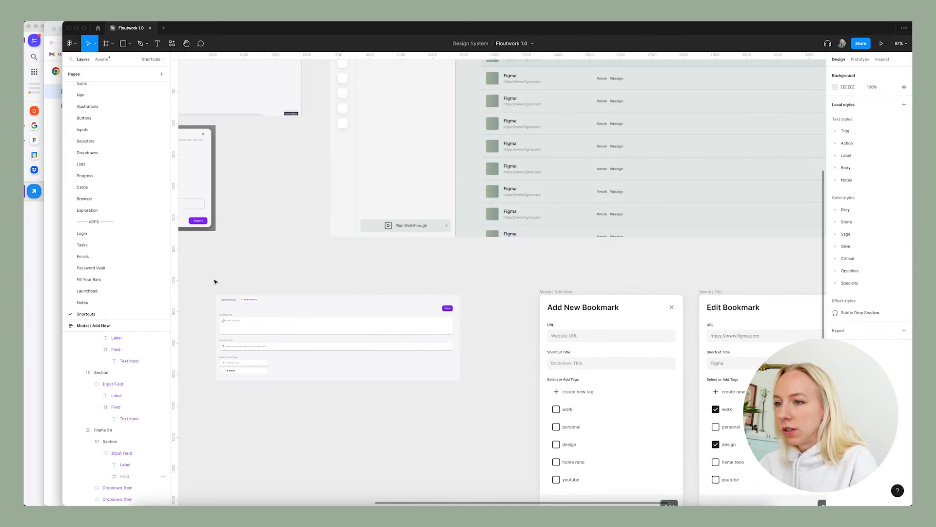
Examine the Bookmarks screen, its modals and actions menu, and the Import Bookmarks from Google Chrome reference screenshot.
scroll(216, 282, "right", 3)
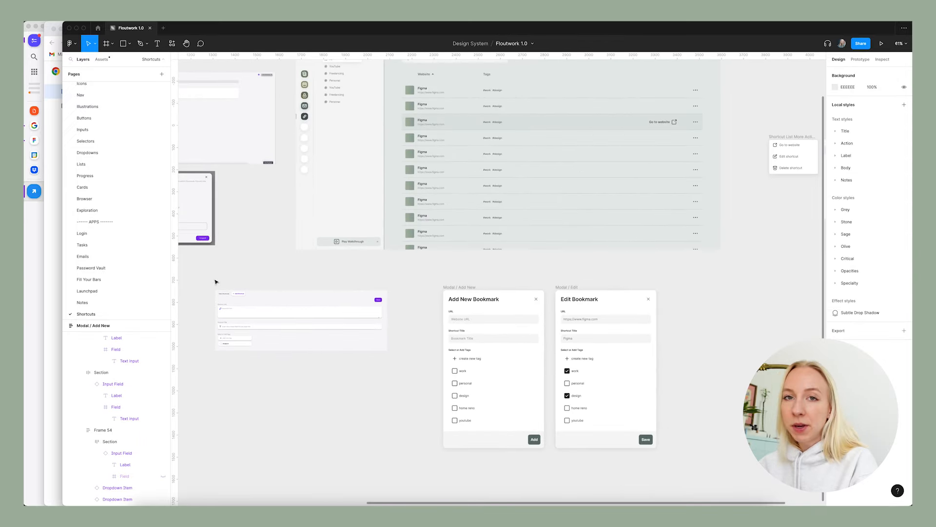
scroll(627, 293, "up", 3)
scroll(627, 295, "right", 2)
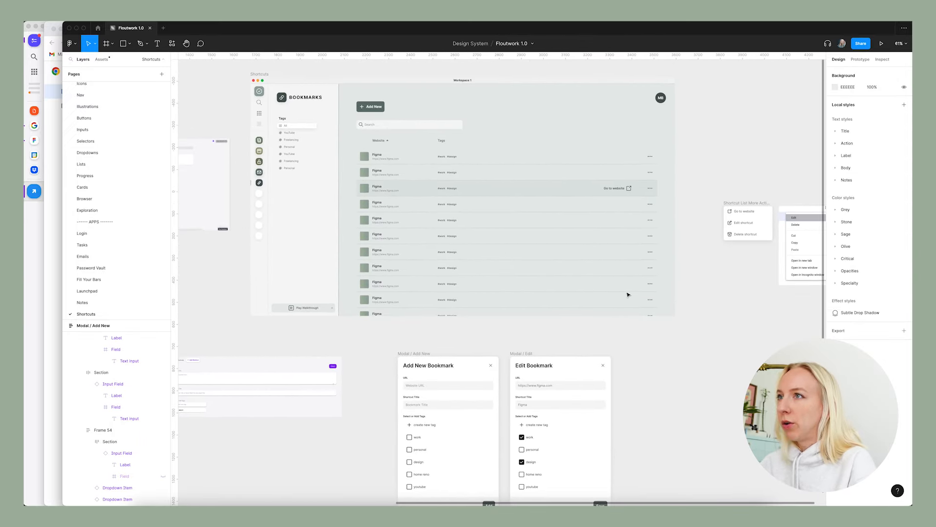
scroll(628, 294, "right", 3)
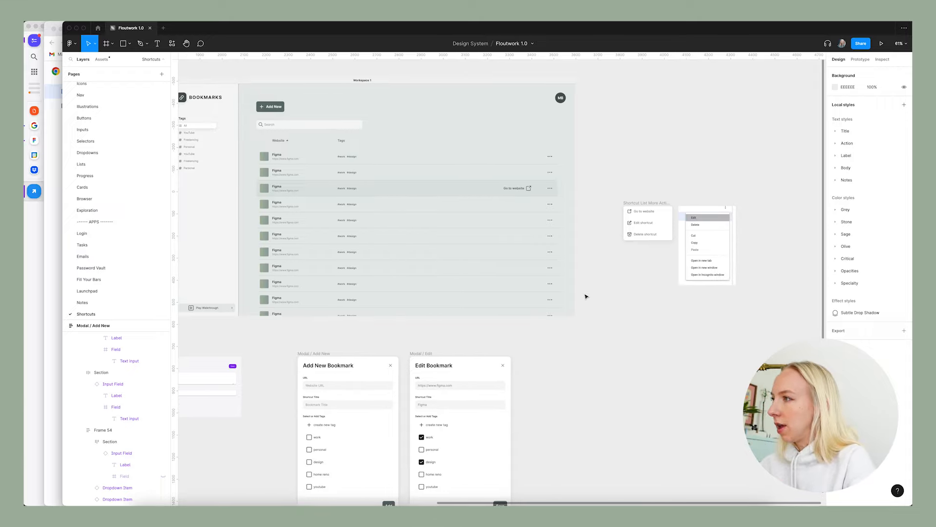
scroll(605, 295, "left", 6)
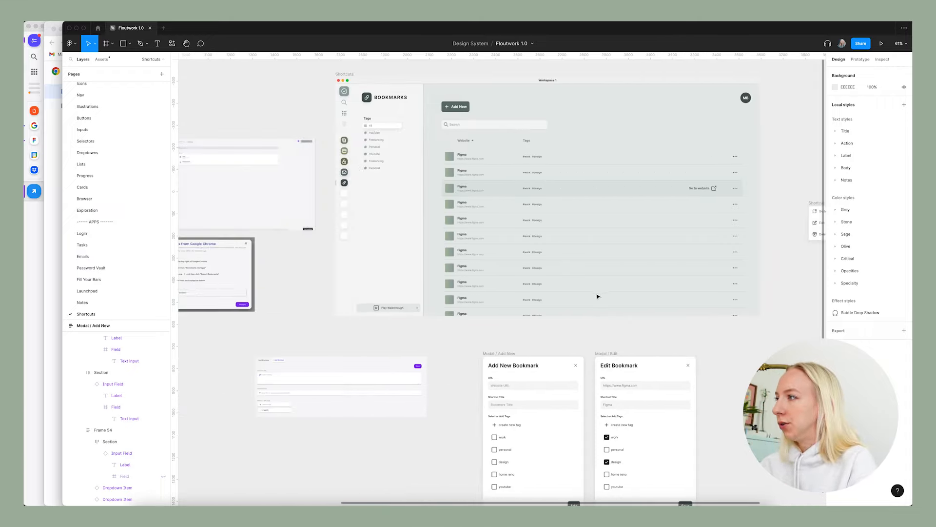
scroll(351, 279, "up", 5)
scroll(351, 279, "down", 2)
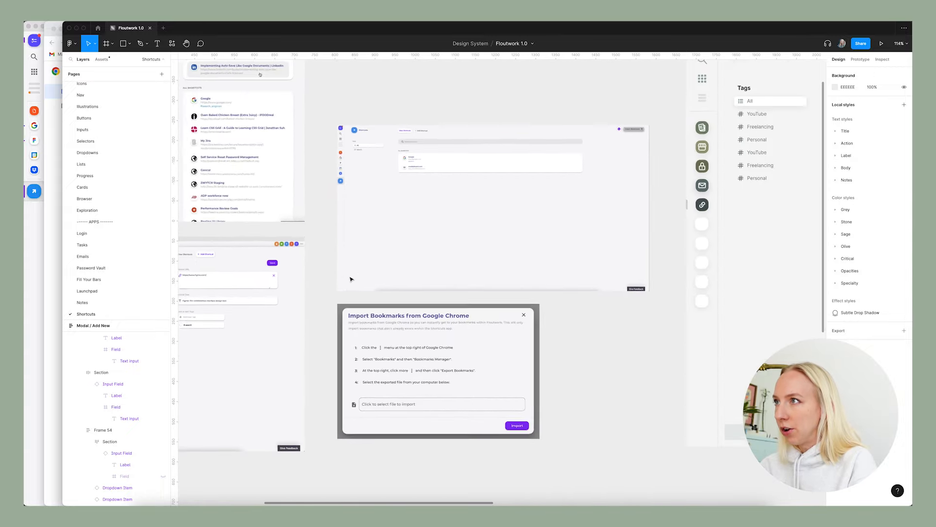
scroll(410, 124, "up", 5)
scroll(455, 214, "down", 7)
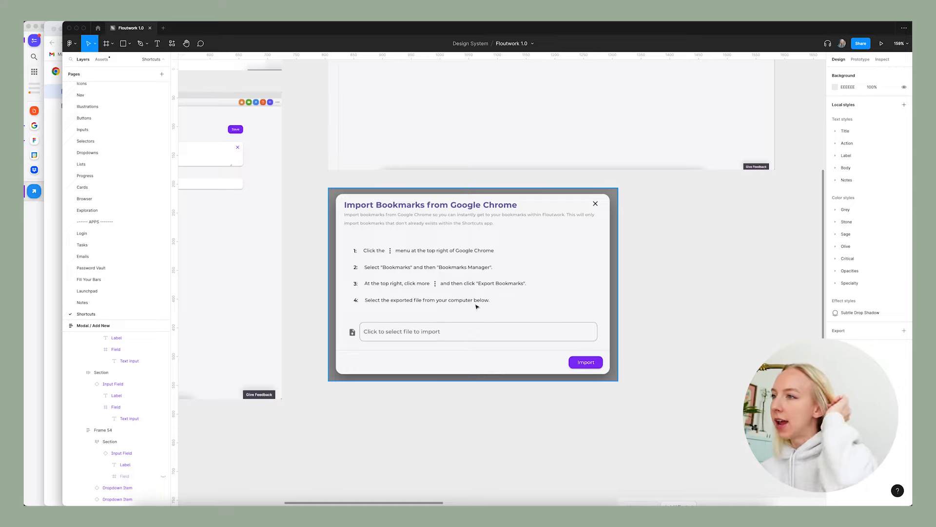
Copy the two Import Passwords modals, NothingUploaded and FileUploaded, from the Password Vault page into the Shortcuts page.
left_click(93, 268)
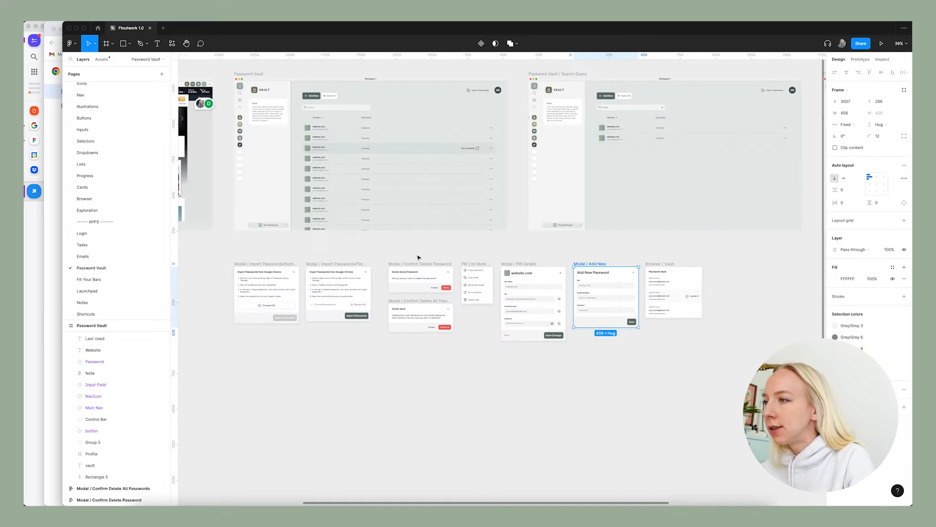
scroll(211, 303, "up", 5)
left_click(334, 222)
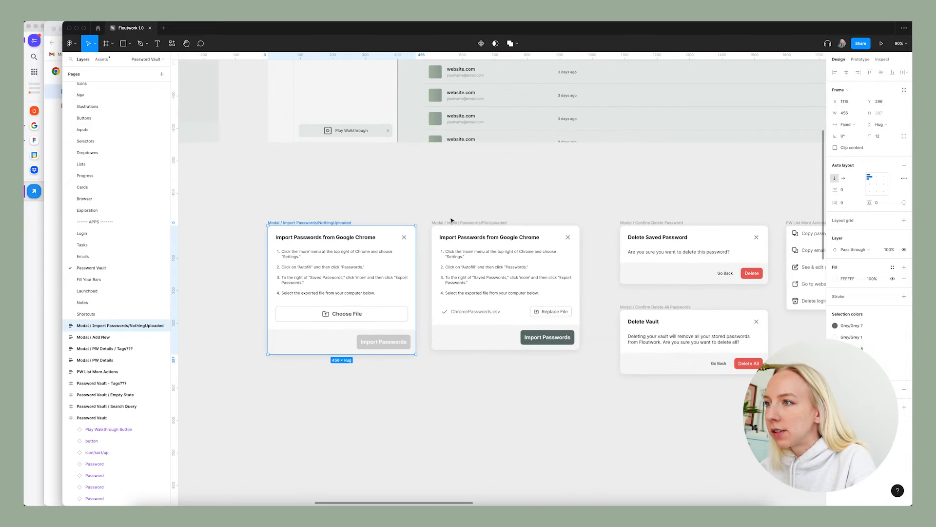
left_click(457, 223, "shift")
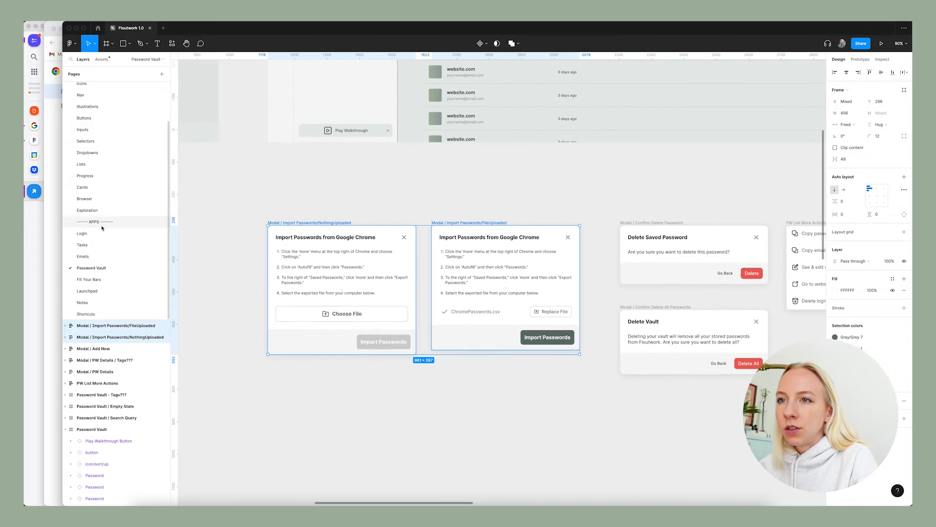
left_click(86, 314)
scroll(327, 257, "down", 3)
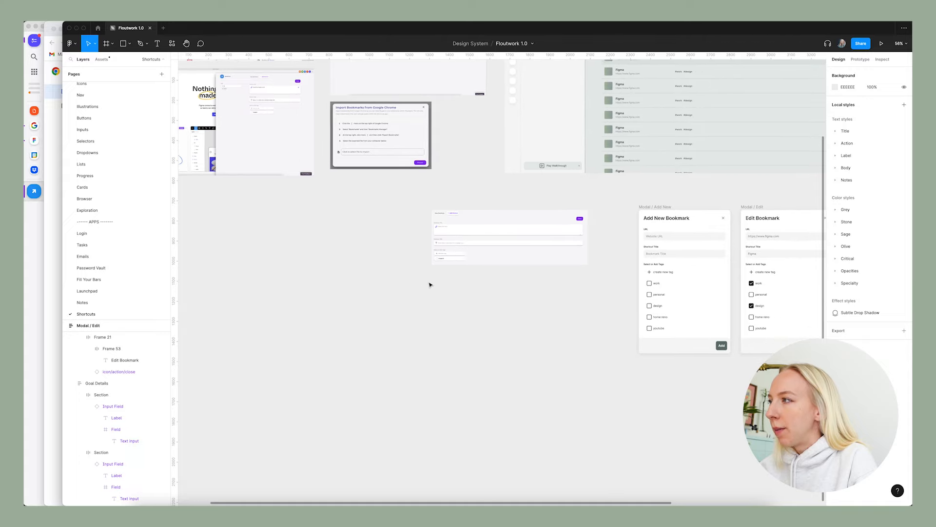
key("ctrl+v")
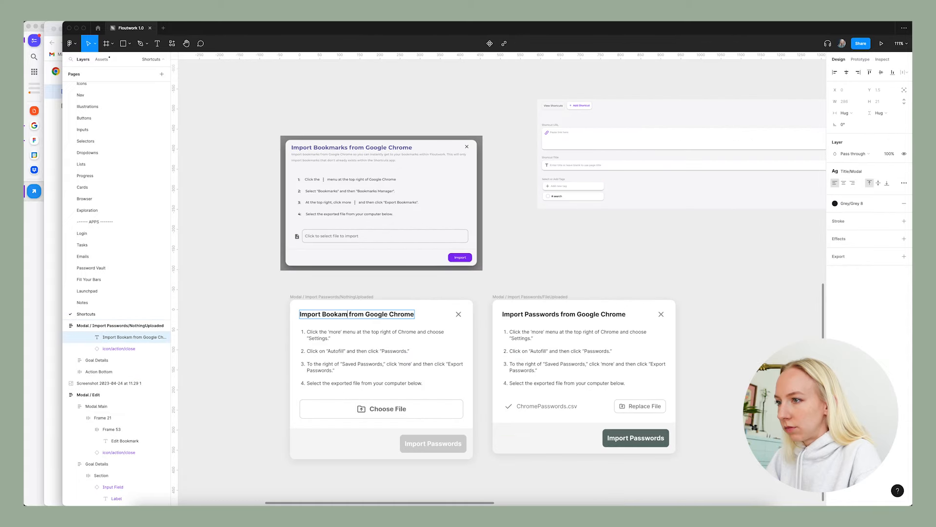
Retitle the pasted NothingUploaded modal Import Bookmarks from Google Chrome.
type("Bookmarks")
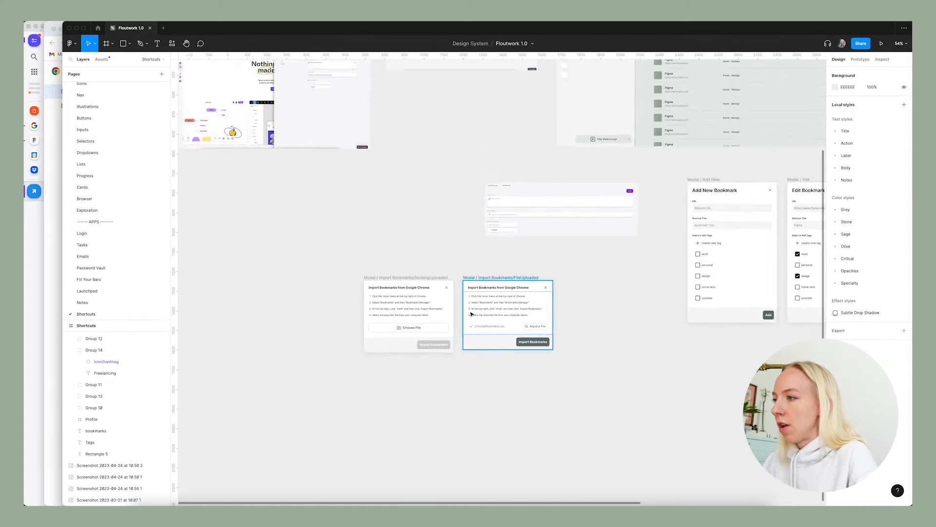
scroll(465, 256, "down", 5)
scroll(466, 256, "up", 3)
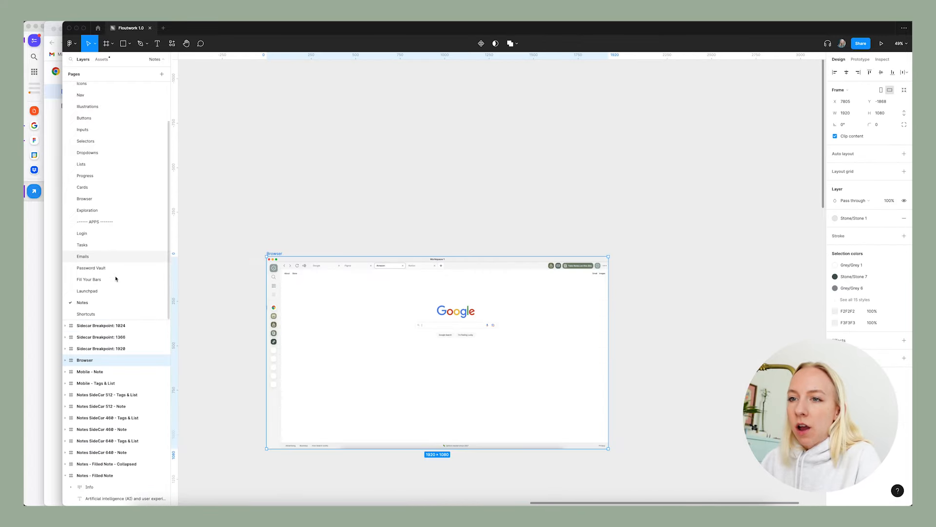
Paste the Browser frame from the Notes page into the Shortcuts page and place it beside the Shortcuts frame.
left_click(92, 314)
scroll(341, 259, "down", 4)
scroll(346, 257, "down", 1)
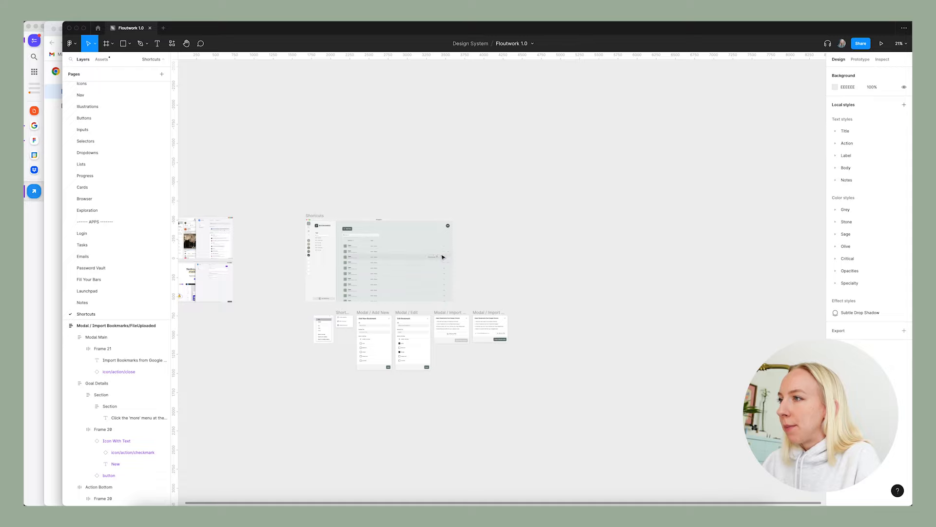
scroll(443, 257, "up", 6)
key("super+v")
scroll(475, 255, "down", 3)
left_click_drag(307, 160, 500, 158)
left_click(524, 142)
Examine the Browser frame's sidebar icons, tab bar and site action buttons.
scroll(585, 189, "right", 3)
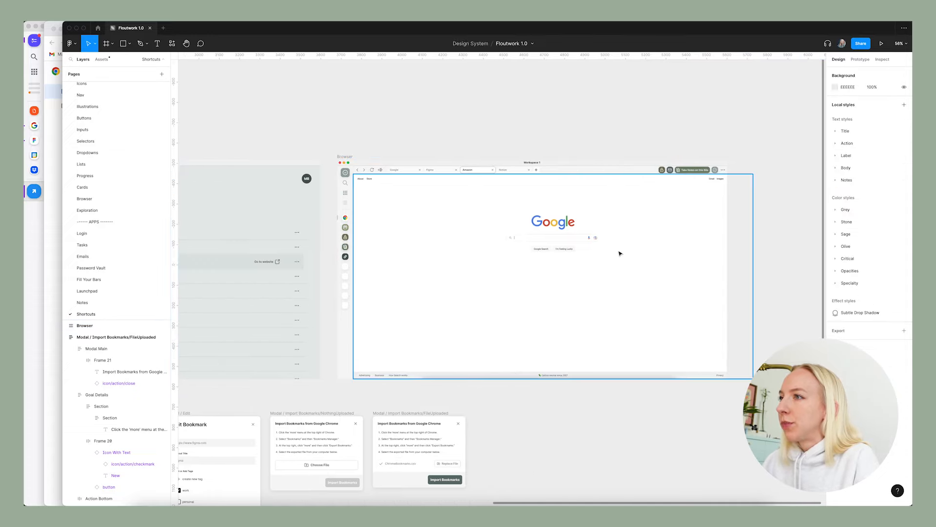
scroll(339, 218, "up", 6)
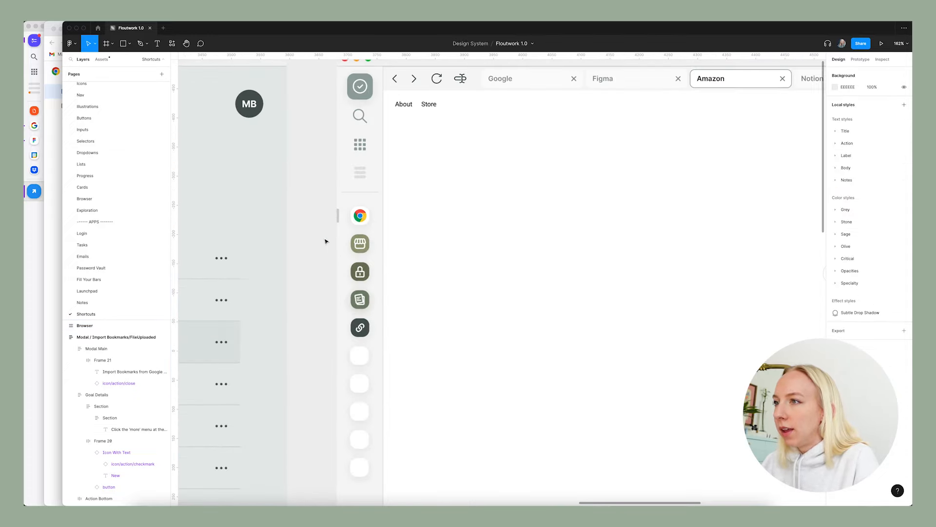
scroll(326, 234, "down", 5)
scroll(390, 228, "right", 3)
scroll(463, 231, "down", 2)
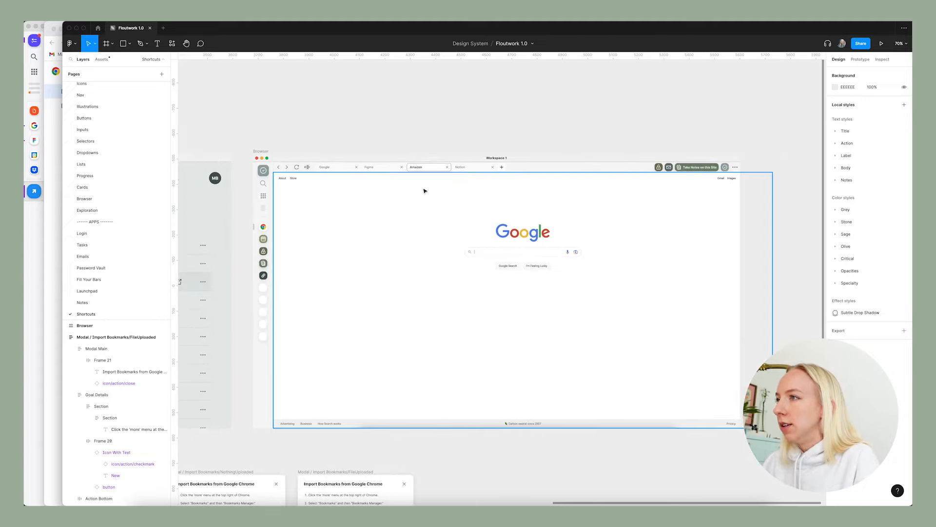
scroll(665, 229, "right", 2)
scroll(709, 159, "up", 5)
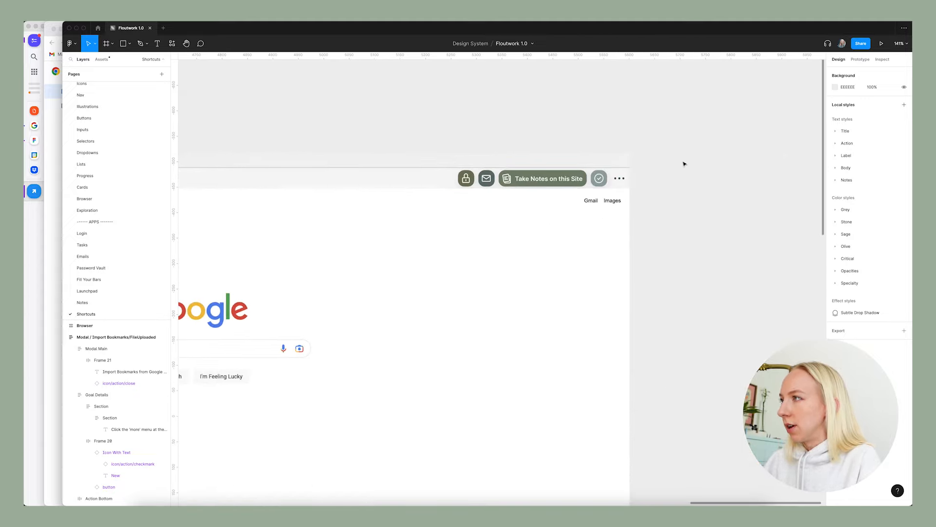
Go to the main component of the Browser frame's Browser Bar and add a new variant to its set.
left_click(521, 181)
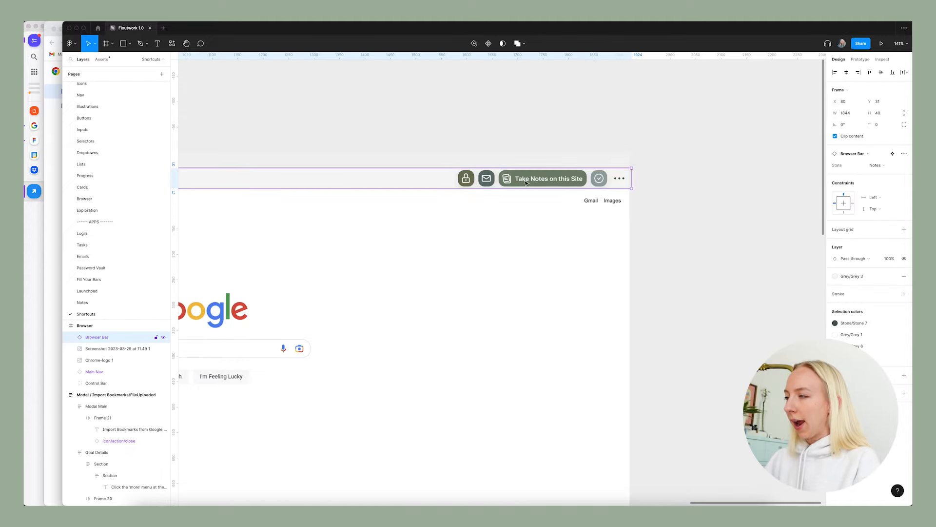
right_click(521, 179)
mouse_move(551, 356)
left_click(634, 355)
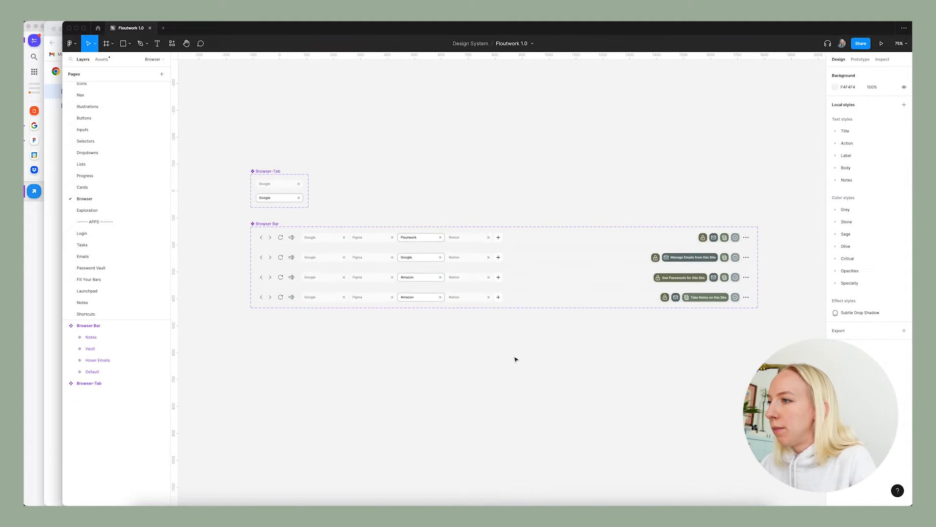
left_click(259, 223)
left_click(504, 321)
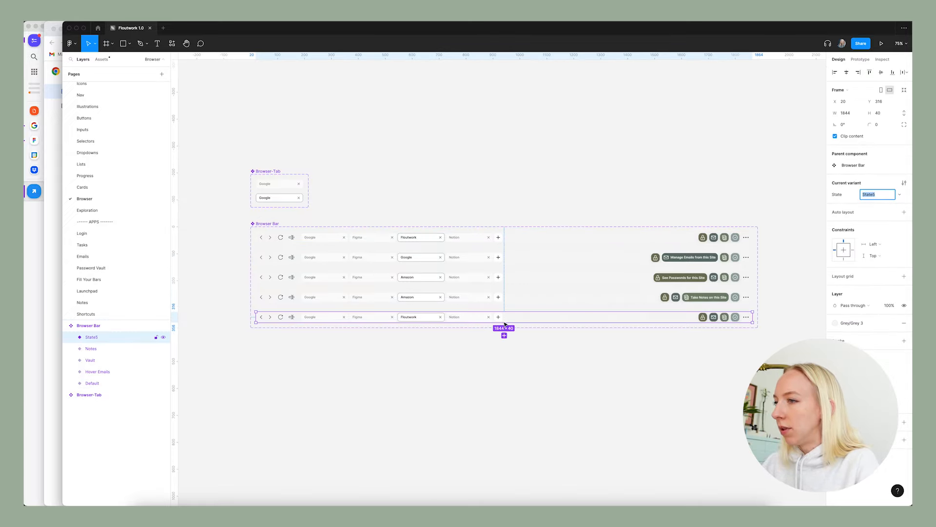
Set the new Browser Bar variant's State property to Shortcuts.
type("Bookma")
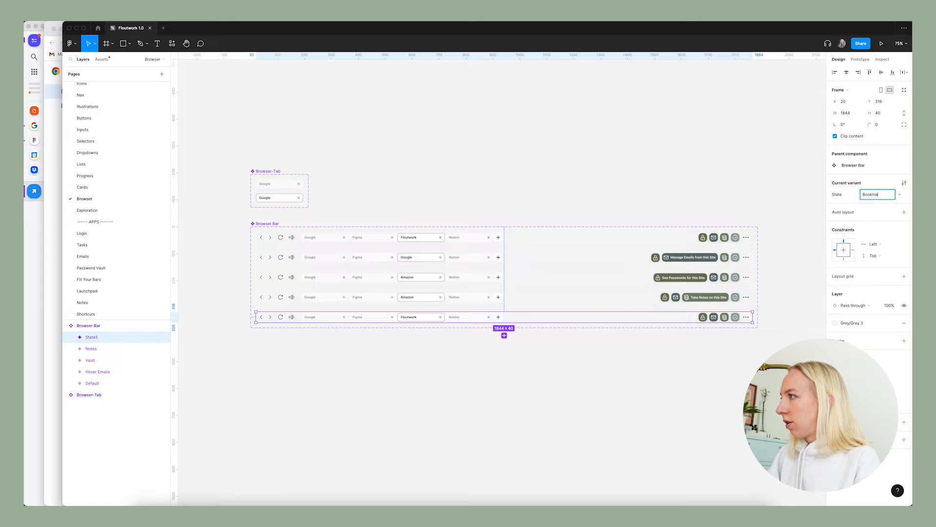
key("BackSpace")
key("BackSpace")
type("Shortcuts")
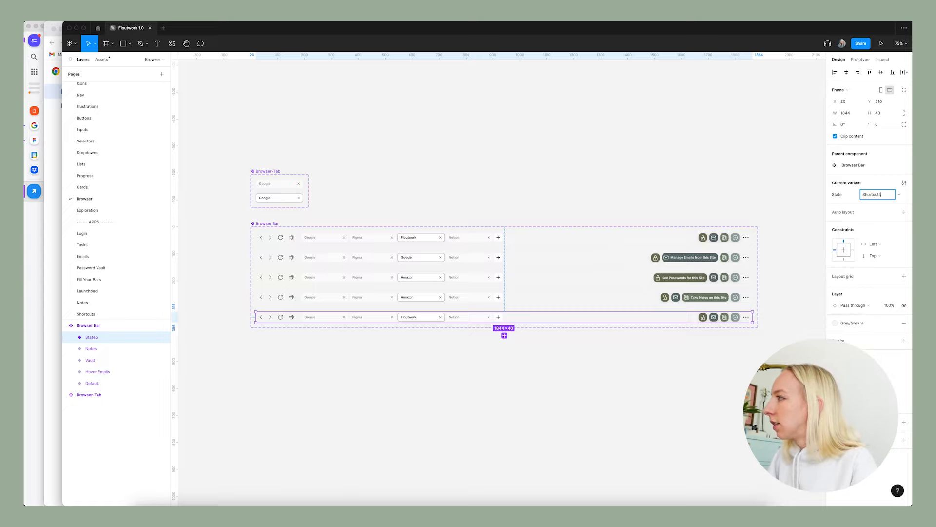
key("Return")
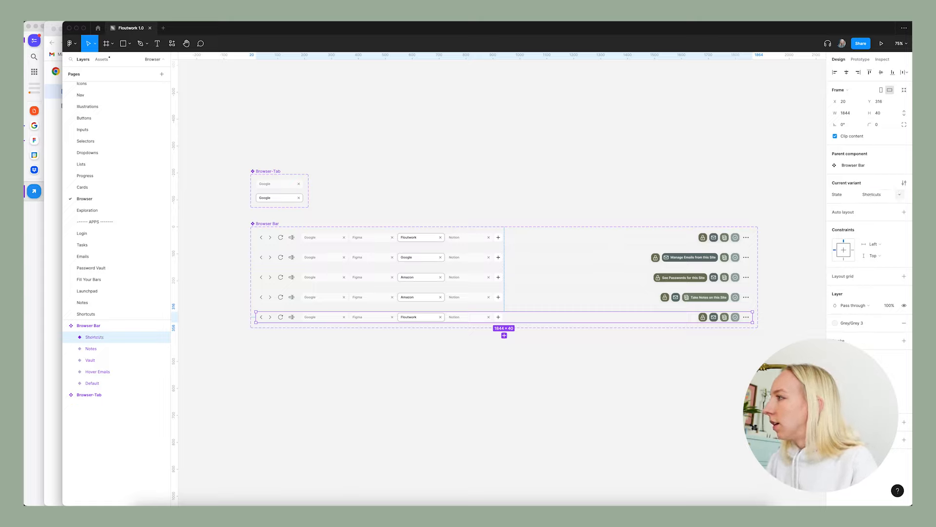
Copy the Take Notes on this Site button into the Shortcuts variant and place it just before the lock icon.
left_click(608, 195)
scroll(721, 282, "right", 3)
scroll(637, 320, "up", 4)
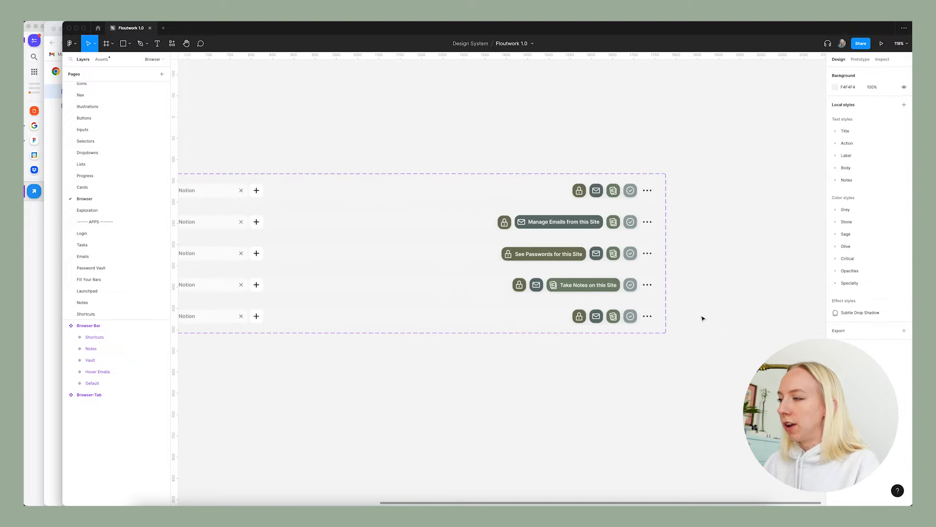
scroll(598, 339, "up", 3)
double_click(585, 267)
key("ctrl+c")
left_click(544, 313)
key("ctrl+v")
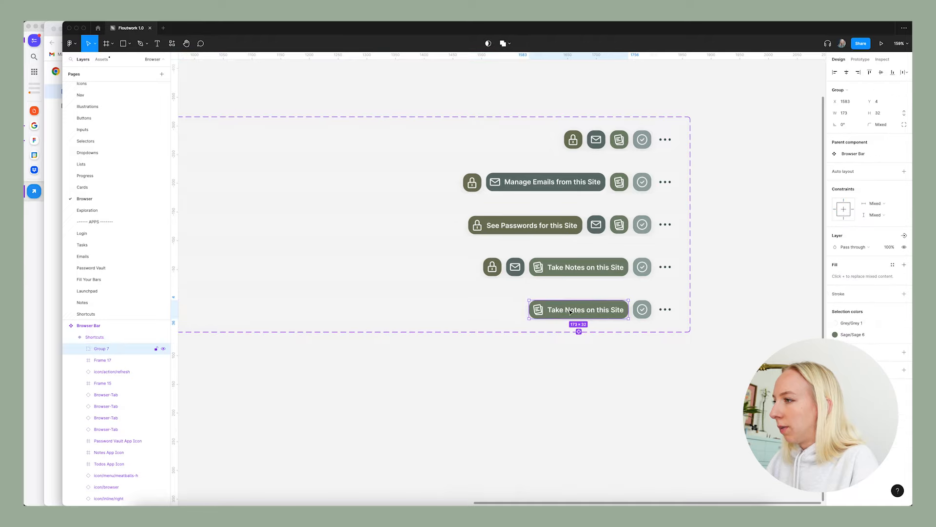
left_click_drag(582, 312, 514, 312)
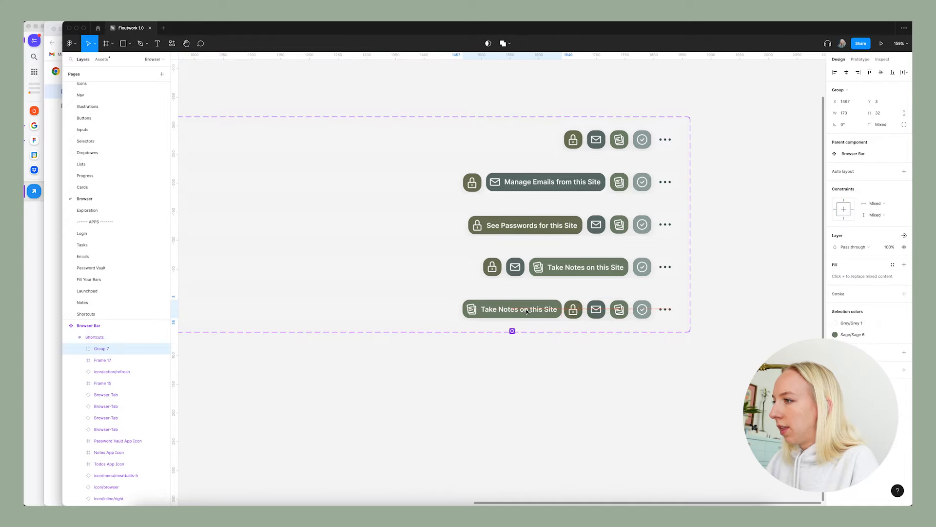
left_click(654, 353)
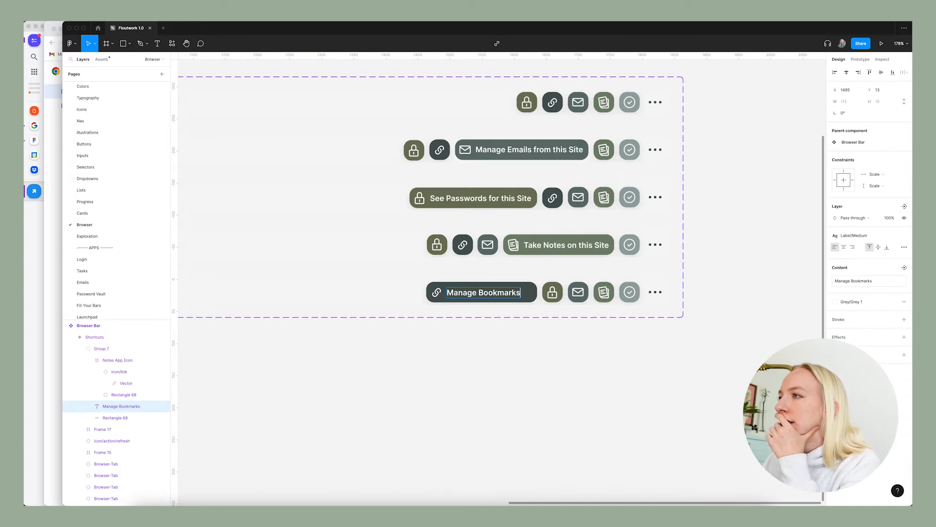
Change the Shortcuts variant's button label to Manage Bookmarks for this site.
scroll(559, 224, "up", 2)
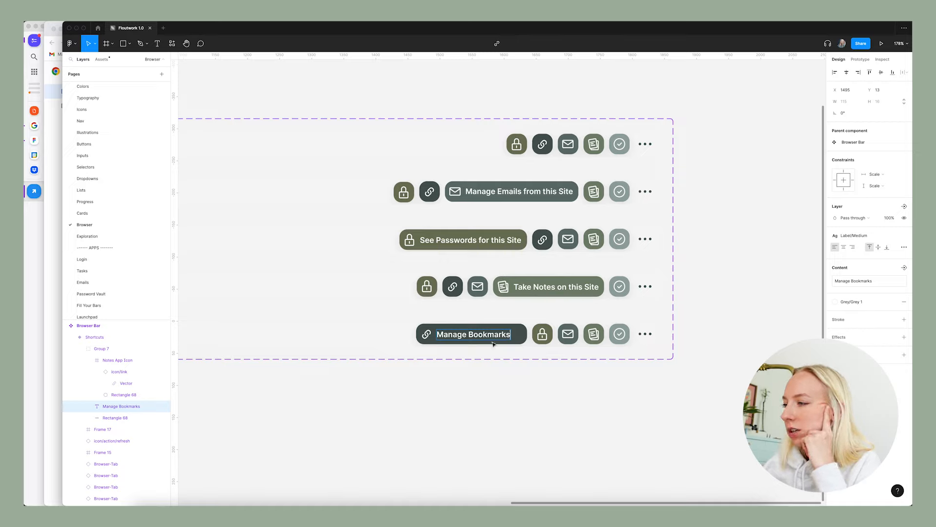
triple_click(478, 334)
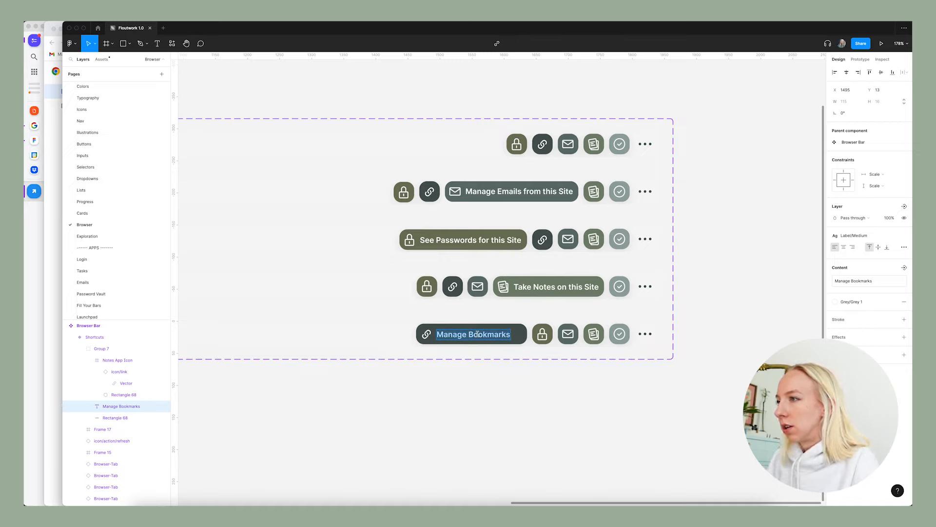
type("See Book")
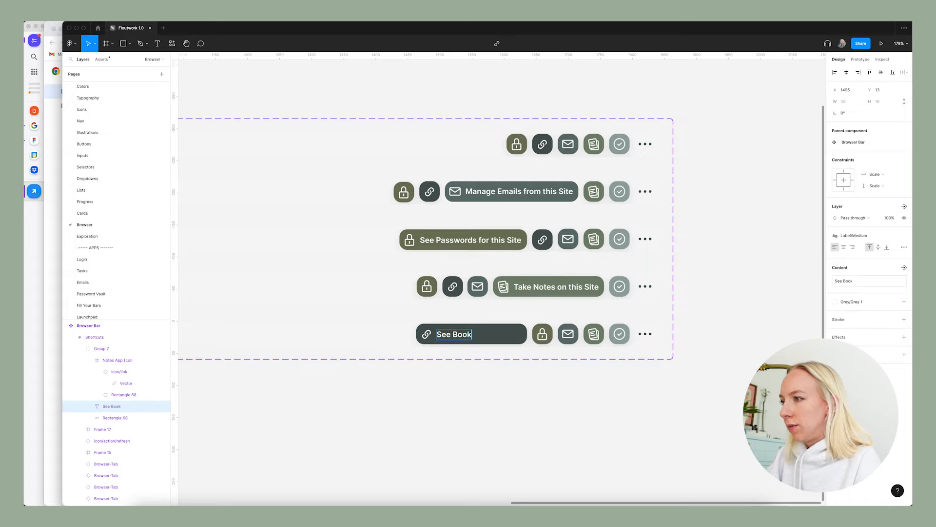
type("marks")
key("BackSpace")
key("BackSpace")
key("BackSpace")
key("BackSpace")
key("BackSpace")
key("BackSpace")
key("BackSpace")
key("BackSpace")
key("BackSpace")
key("BackSpace")
key("BackSpace")
key("BackSpace")
key("BackSpace")
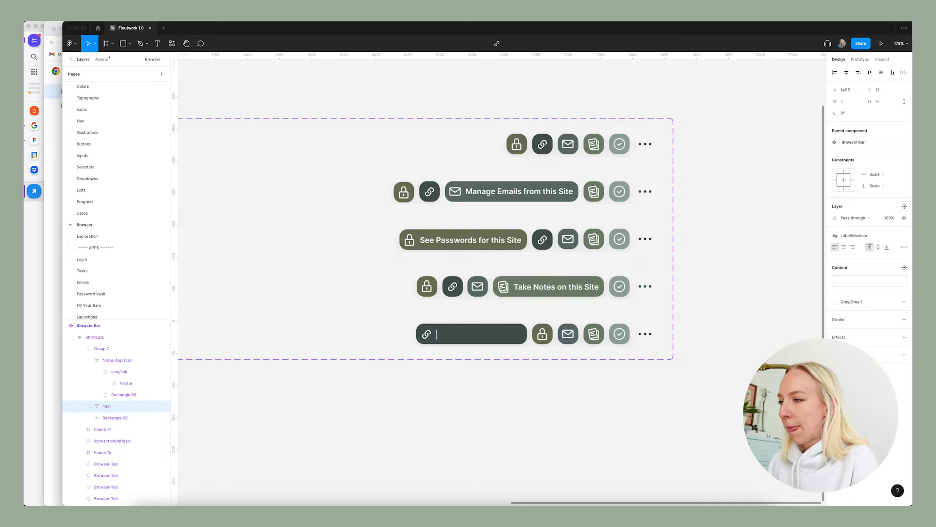
type("M")
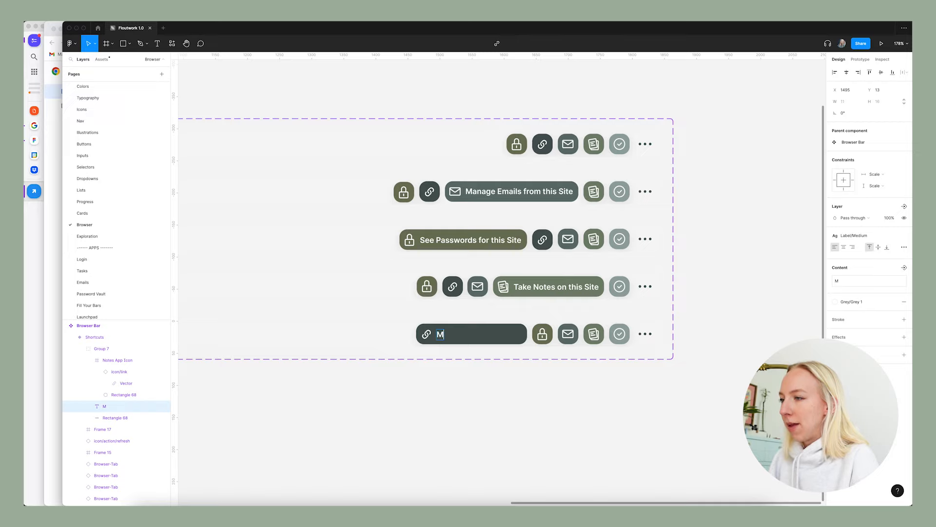
type("anage Bo")
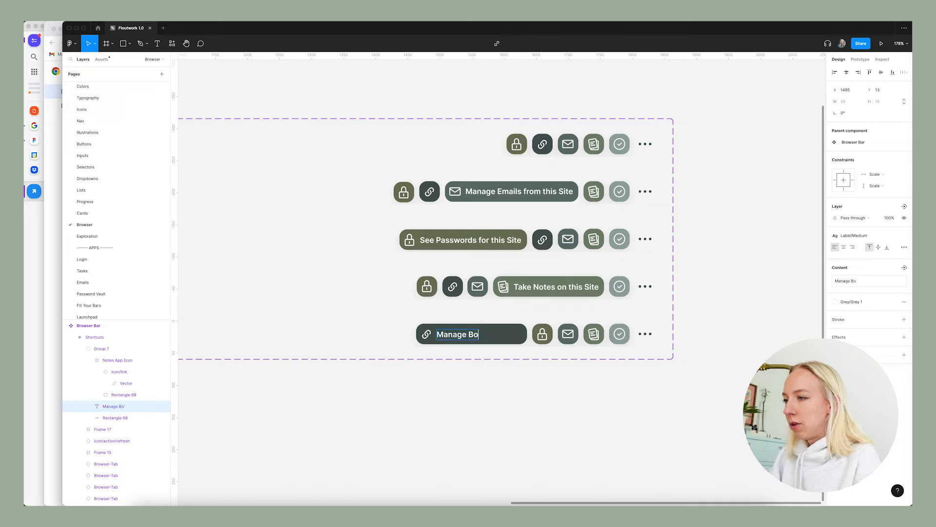
type("okmarks for this site")
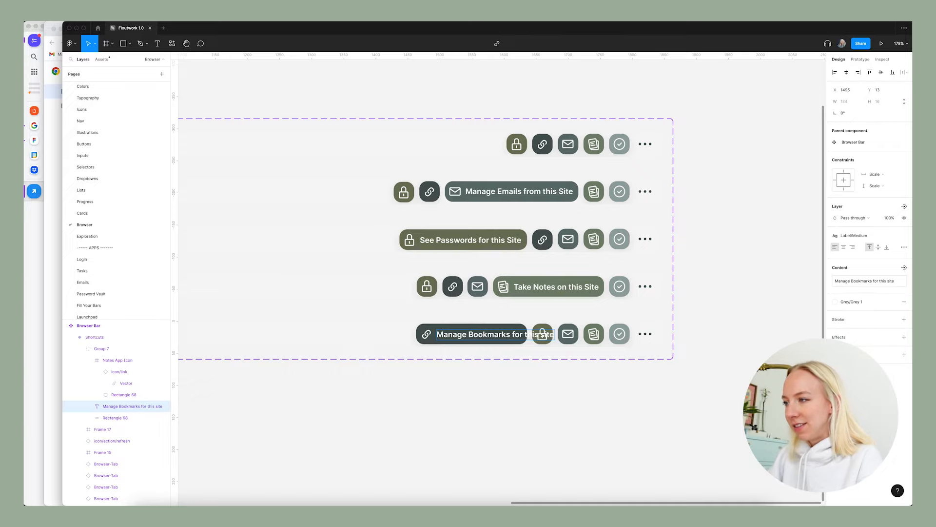
Widen the dark background of the Shortcuts variant's button so it fits the Manage Bookmarks for this Site label.
scroll(439, 342, "up", 5)
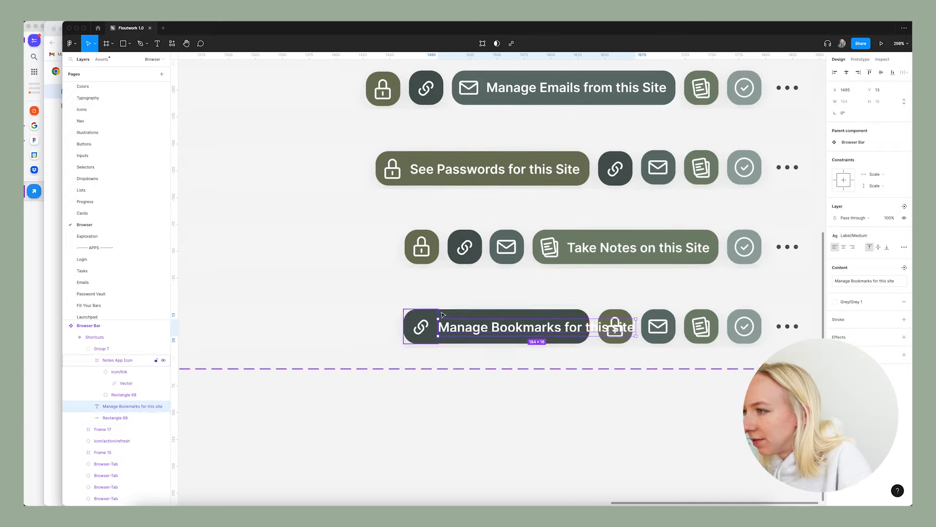
key("Escape")
left_click(445, 315)
left_click_drag(590, 334, 648, 340)
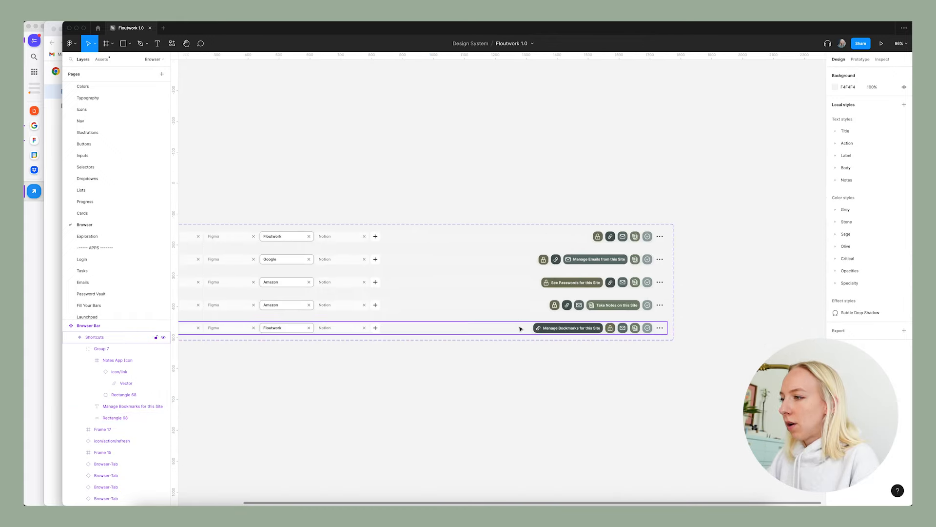
Return to the Shortcuts page and switch the Browser frame's Browser Bar instance to the Shortcuts state.
scroll(521, 329, "down", 3)
left_click(534, 333)
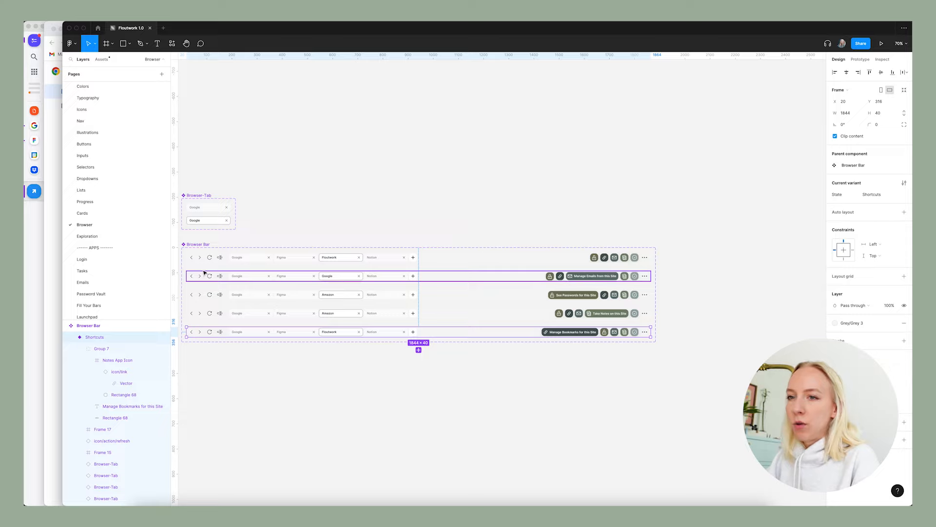
scroll(140, 274, "down", 2)
left_click(117, 313)
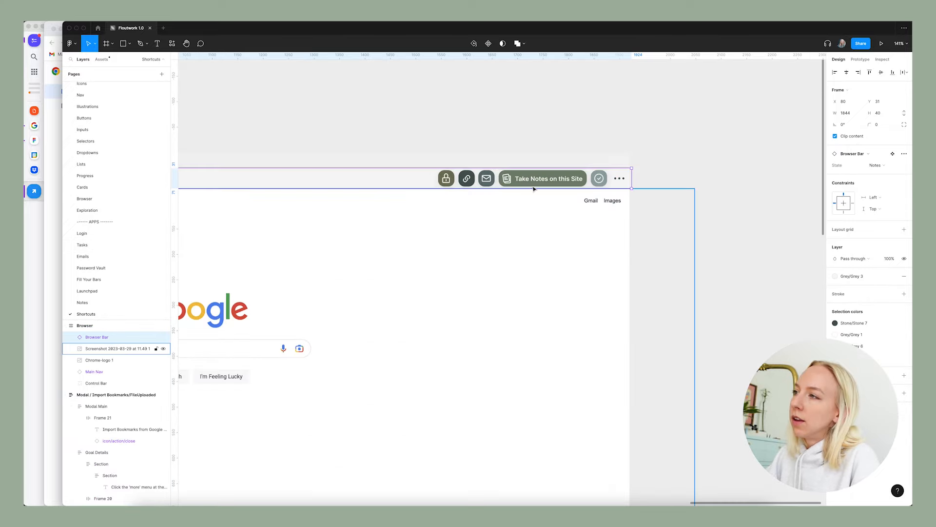
scroll(615, 198, "down", 5)
left_click(468, 165)
left_click(453, 190)
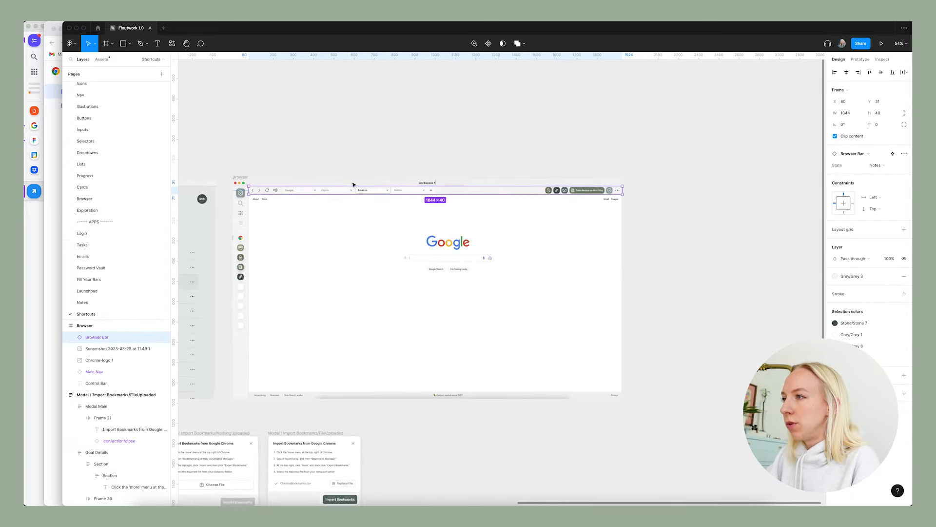
scroll(361, 190, "up", 2)
left_click(876, 165)
left_click(856, 177)
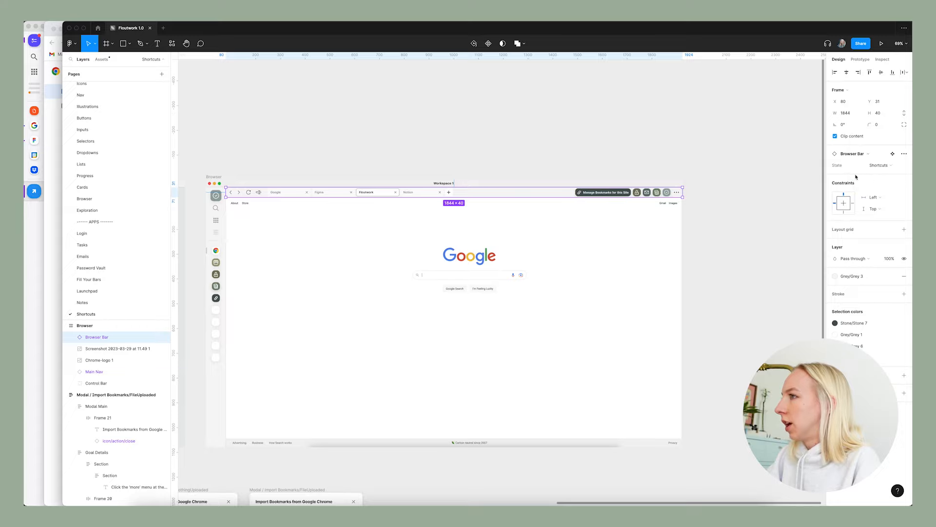
Examine the updated action buttons in the Browser frame's bar on the Shortcuts page.
left_click(606, 146)
left_click(665, 194)
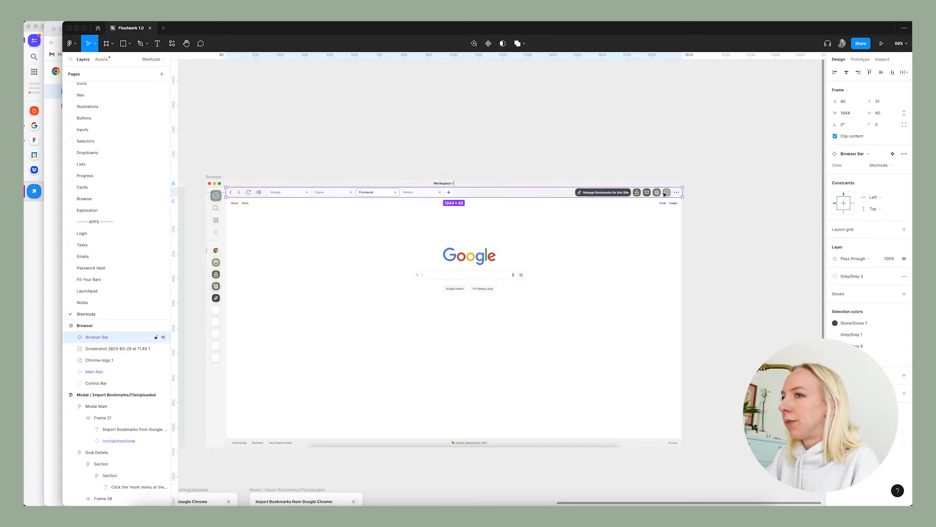
scroll(732, 195, "up", 5)
scroll(592, 195, "down", 6)
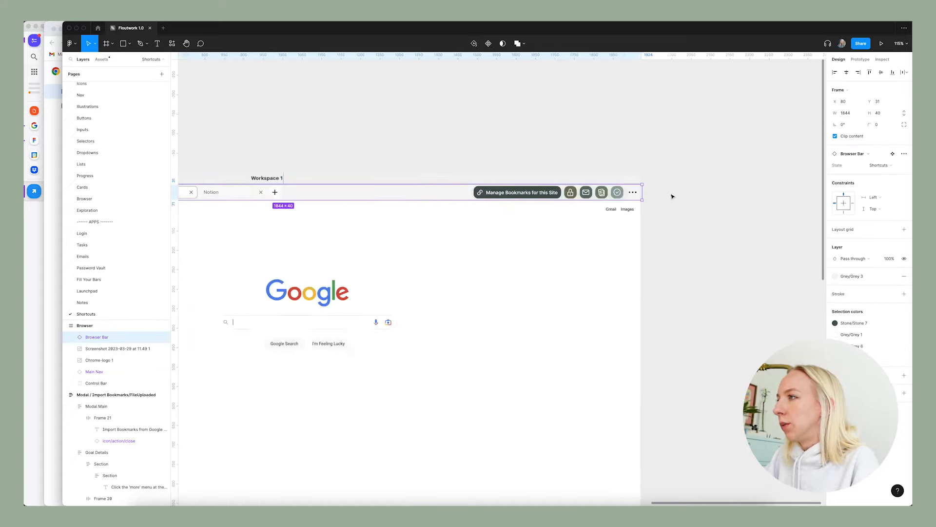
scroll(672, 196, "down", 1)
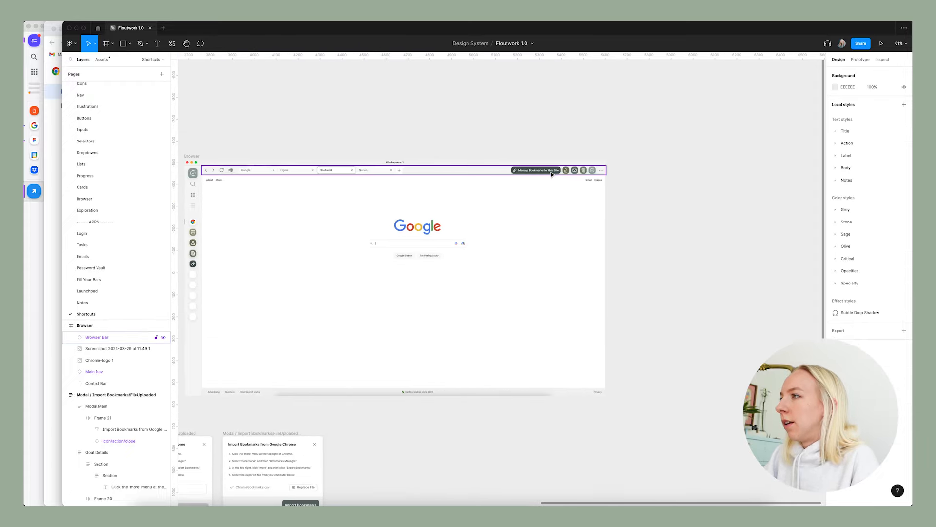
left_click(528, 200)
scroll(529, 201, "up", 2)
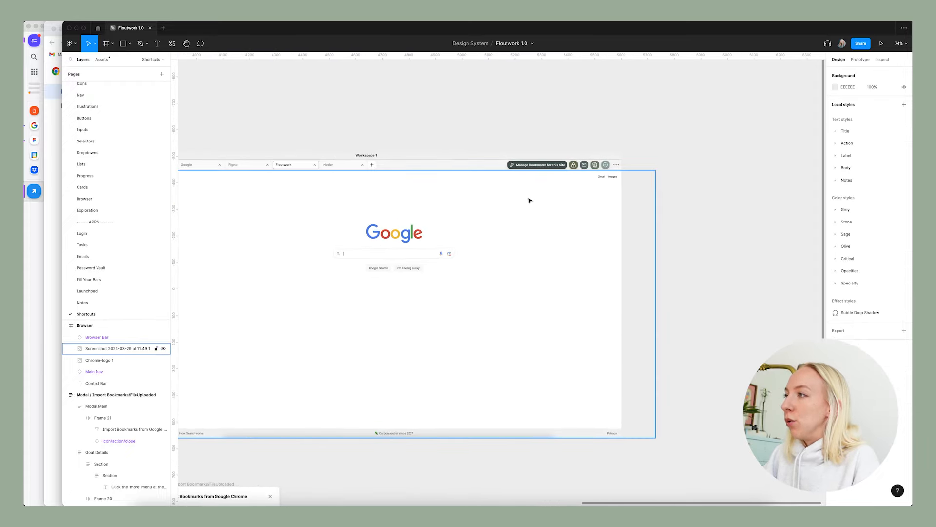
left_click(625, 188)
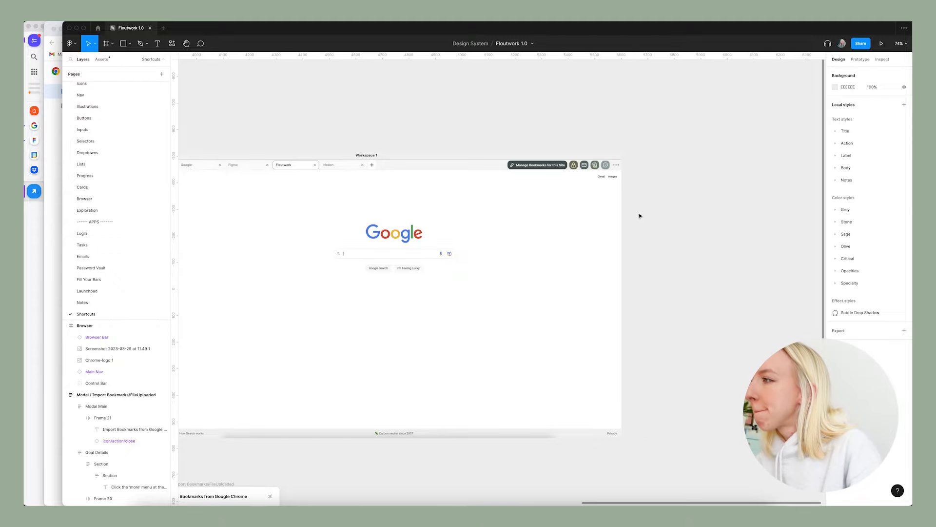
Compare the reference screenshots of the old Shortcuts app with the Shortcuts Sidecar frame beside them.
scroll(639, 215, "down", 10)
scroll(639, 215, "left", 3)
scroll(294, 229, "up", 10)
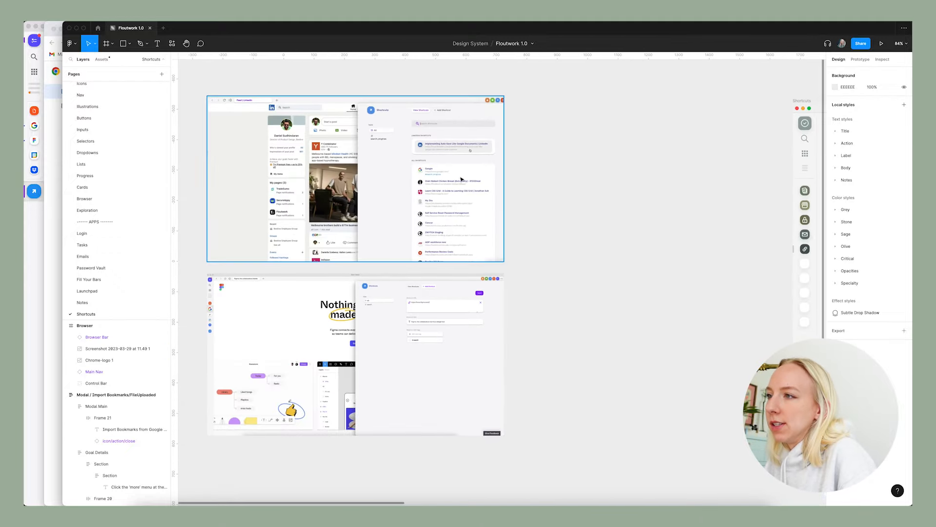
scroll(562, 207, "up", 10)
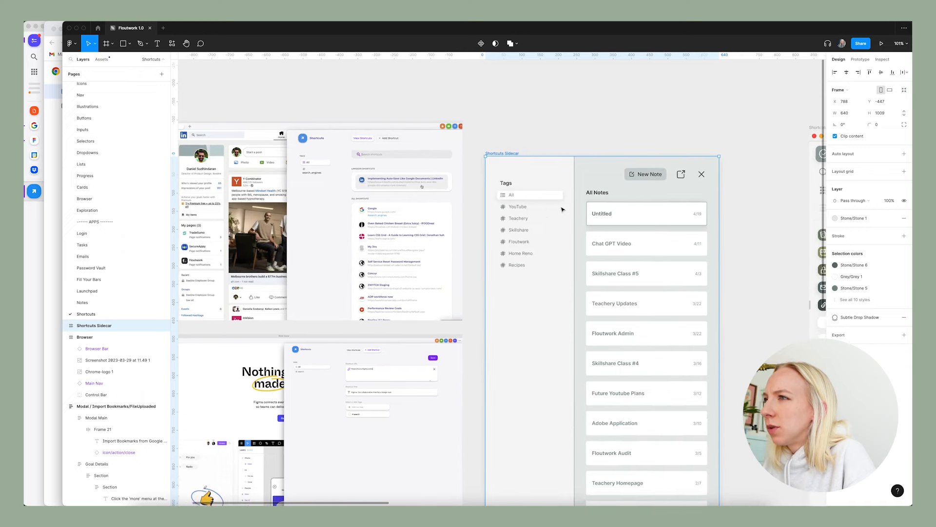
scroll(562, 207, "right", 1)
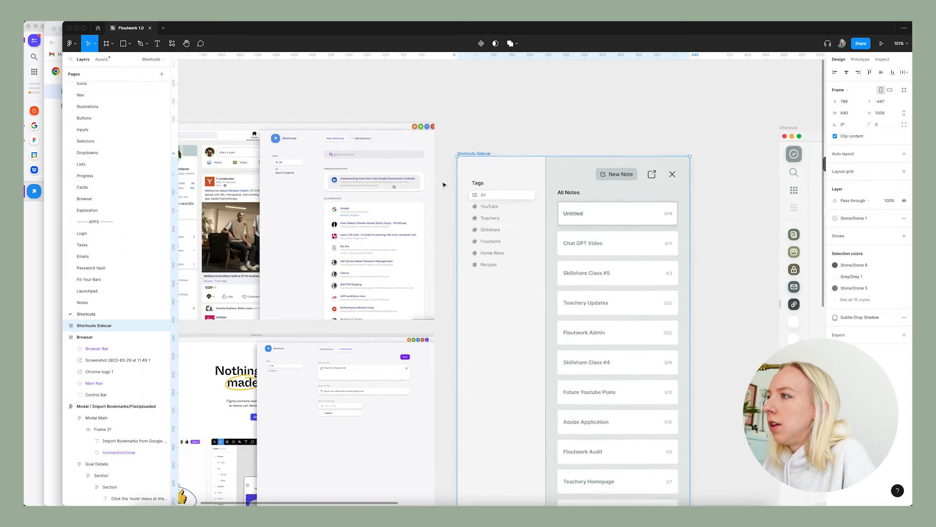
scroll(442, 189, "down", 3)
scroll(635, 188, "right", 2)
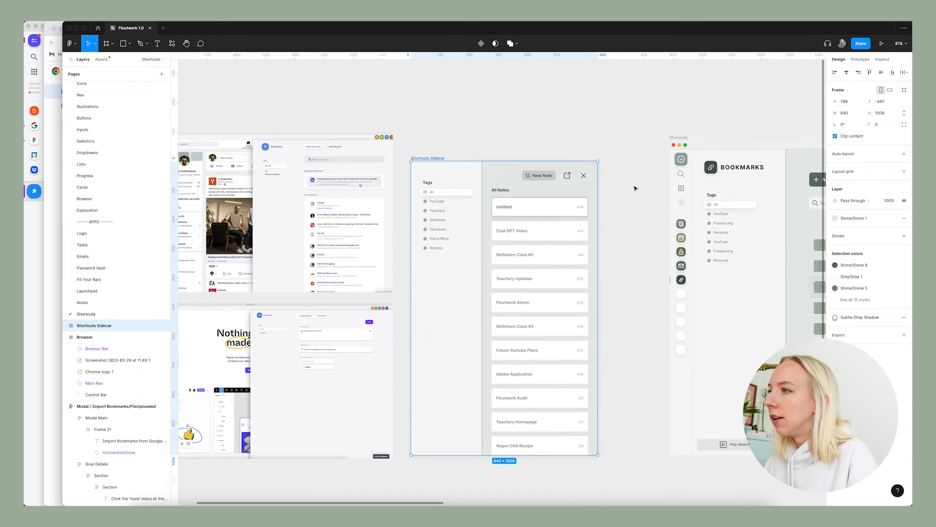
Copy a bookmark row from the Shortcuts frame's list and paste it into the Shortcuts Sidecar frame.
scroll(635, 188, "down", 6)
left_click(555, 198)
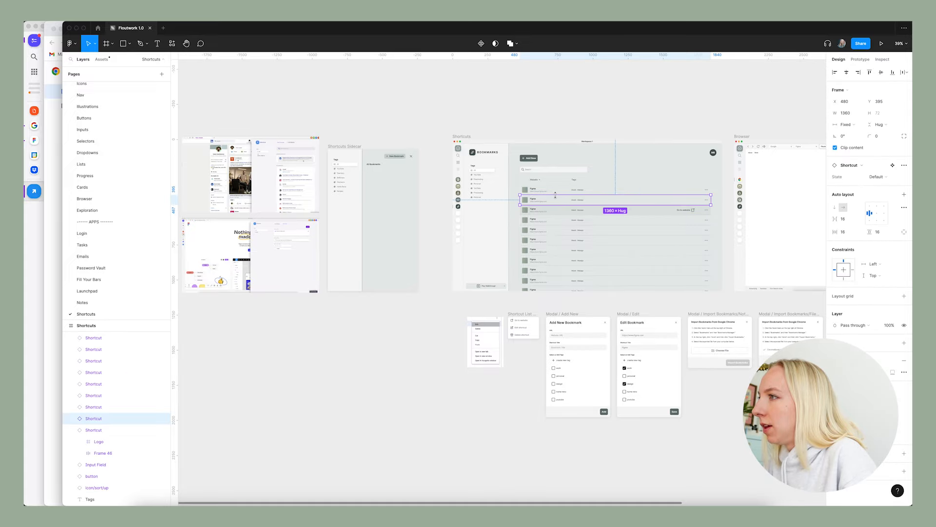
left_click(348, 147)
scroll(341, 146, "up", 8)
key("super+v")
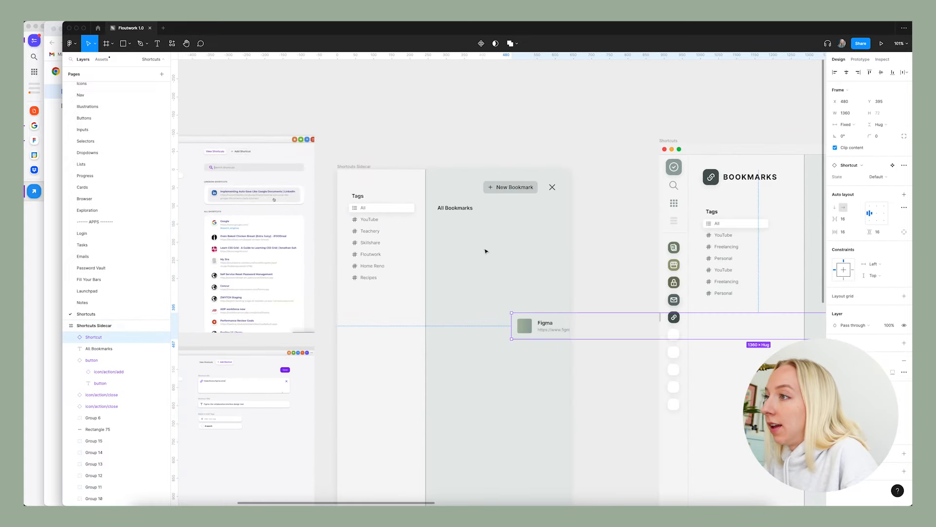
Place the pasted Figma bookmark row under the All Bookmarks heading and narrow it towards the sidecar's width.
left_click_drag(524, 328, 450, 232)
scroll(443, 246, "down", 5)
left_click_drag(678, 240, 497, 241)
scroll(495, 241, "up", 5)
scroll(468, 251, "down", 5)
Move the Figma bookmark row onto the empty canvas above the sidecar and widen it so its tags and menu fit.
left_click_drag(425, 248, 425, 134)
left_click_drag(481, 130, 554, 130)
key("Escape")
scroll(447, 134, "up", 5)
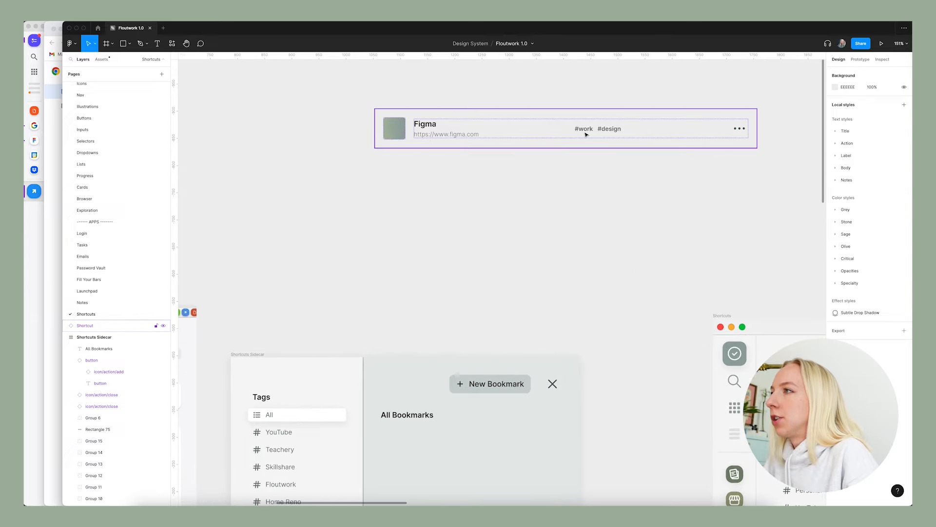
scroll(589, 132, "down", 6)
scroll(478, 241, "up", 4)
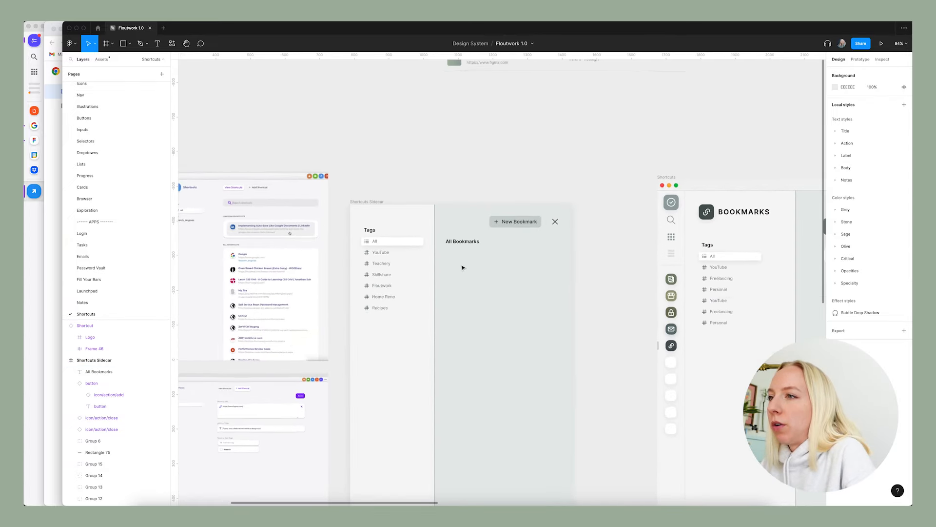
Change the All Bookmarks heading in the Shortcuts Sidecar frame to "LinkedIn Bookmarks".
double_click(475, 241)
type("Li")
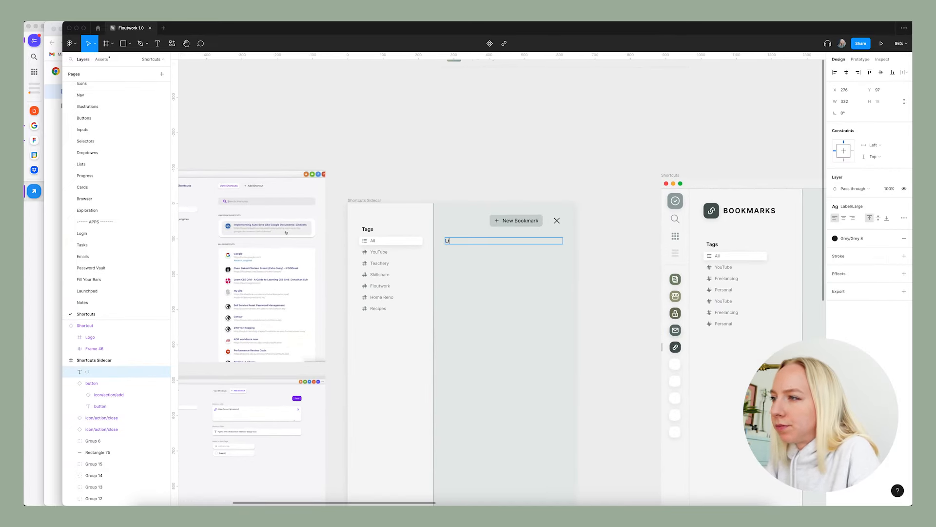
type("nkedin Shortut")
key("BackSpace")
key("BackSpace")
key("BackSpace")
key("BackSpace")
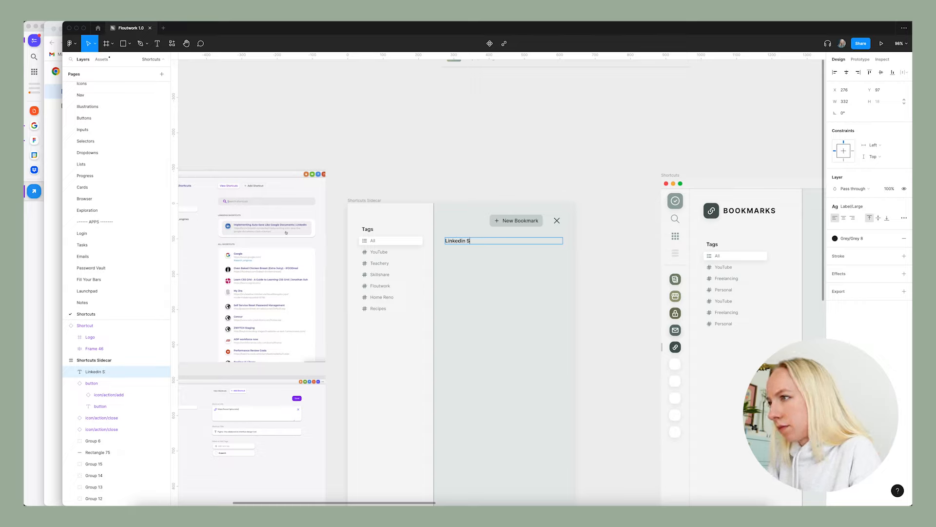
type("Bookmarks")
scroll(460, 241, "up", 5)
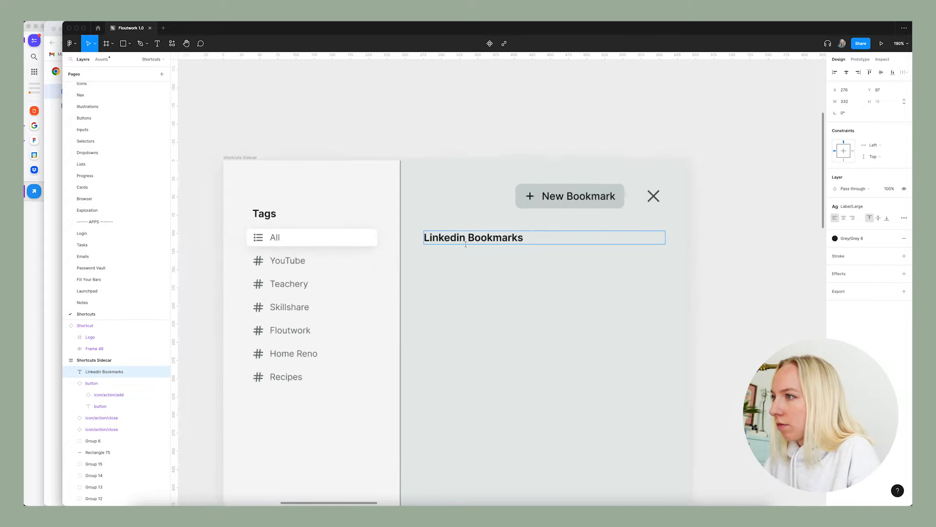
type("I")
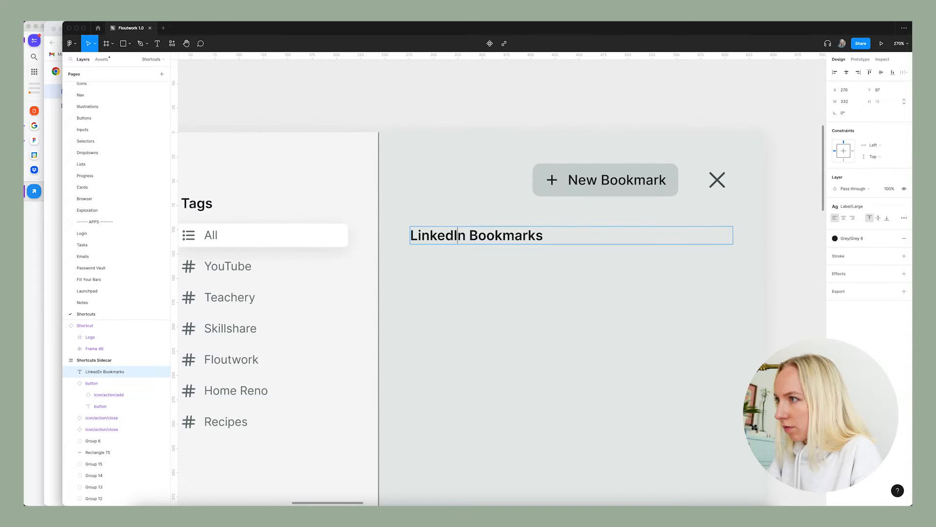
left_click(495, 205)
Go to the main component of the Figma bookmark row and add a variant named Sidecar to the Shortcut component set.
scroll(617, 234, "down", 8)
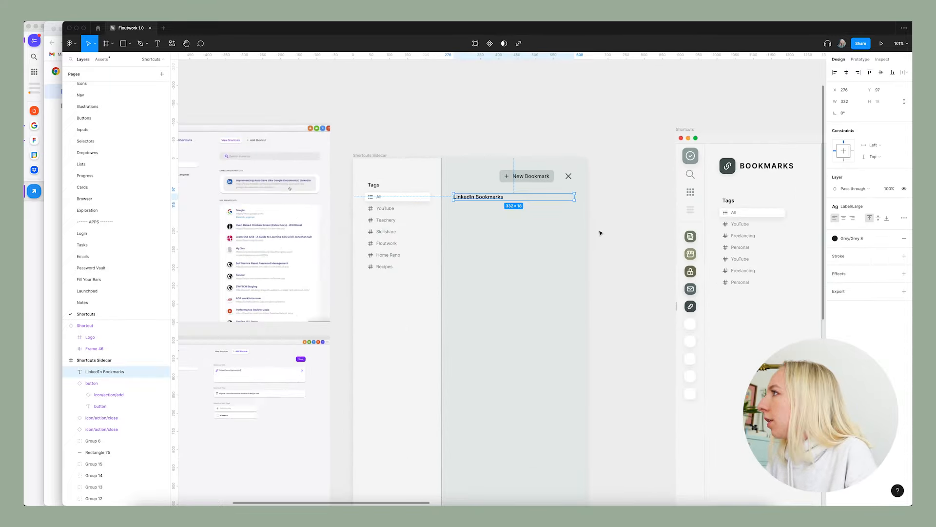
scroll(585, 234, "down", 3)
left_click(544, 119)
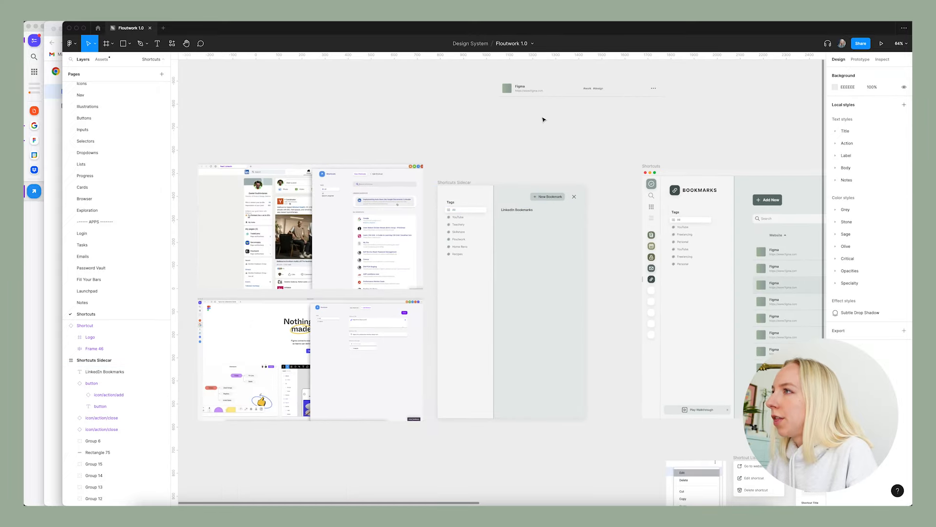
left_click(520, 89)
right_click(521, 87)
left_click(554, 266)
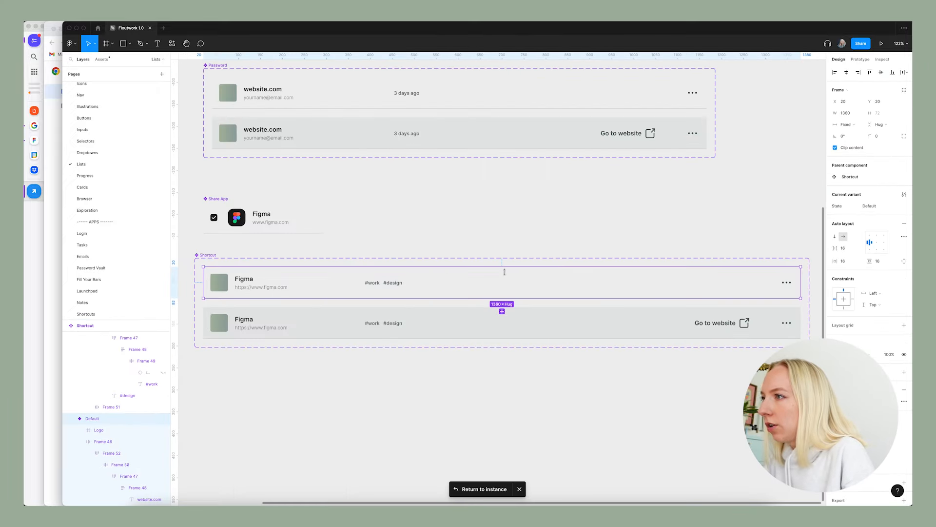
left_click(320, 265)
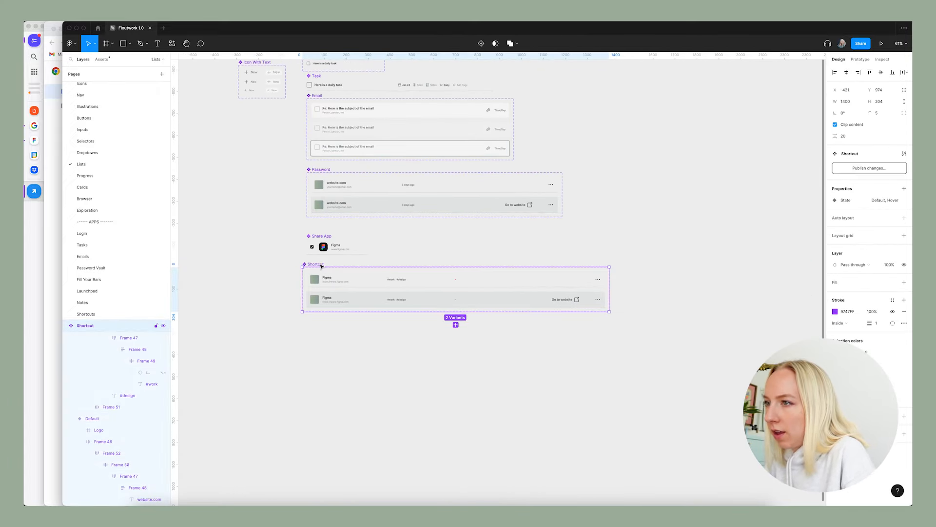
left_click(455, 324)
Stack the Sidecar variant's title, URL and tags vertically with an auto layout spacing of 0.
scroll(468, 332, "up", 5)
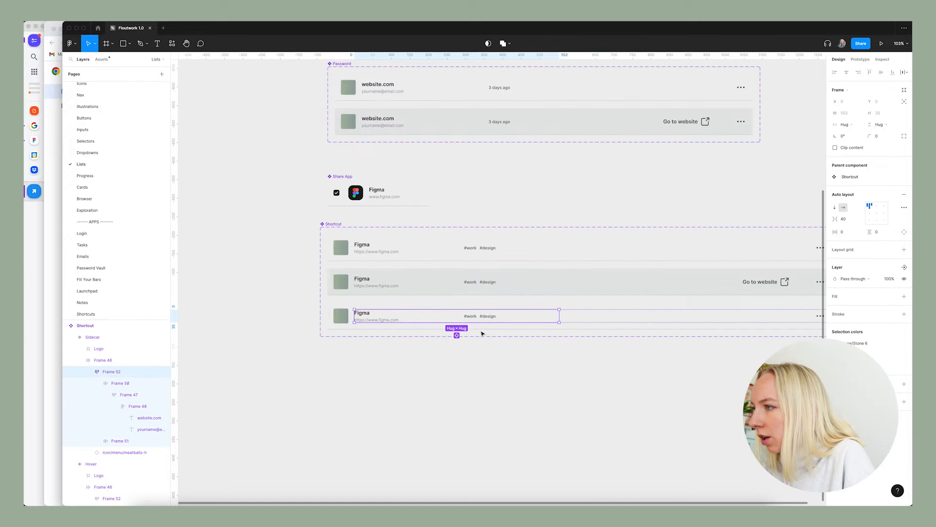
left_click(834, 207)
scroll(412, 362, "up", 1)
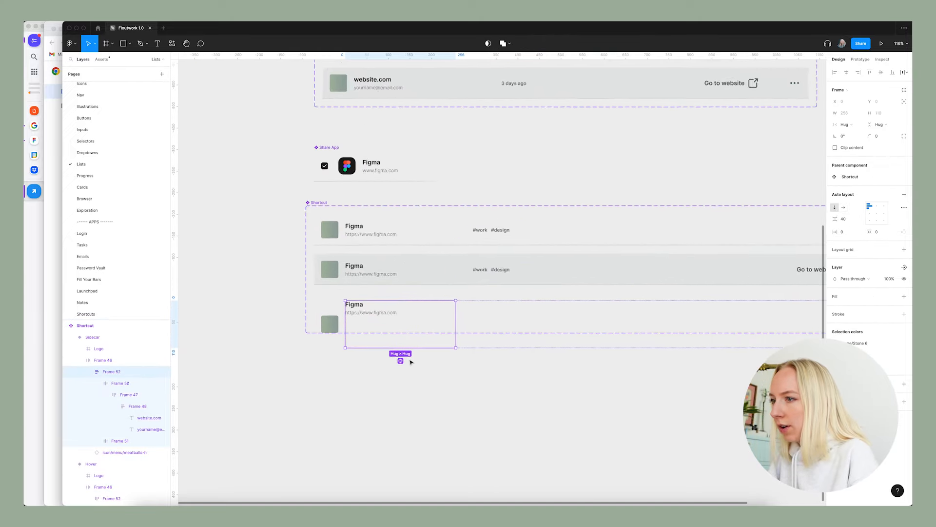
scroll(411, 362, "up", 1)
left_click(848, 223)
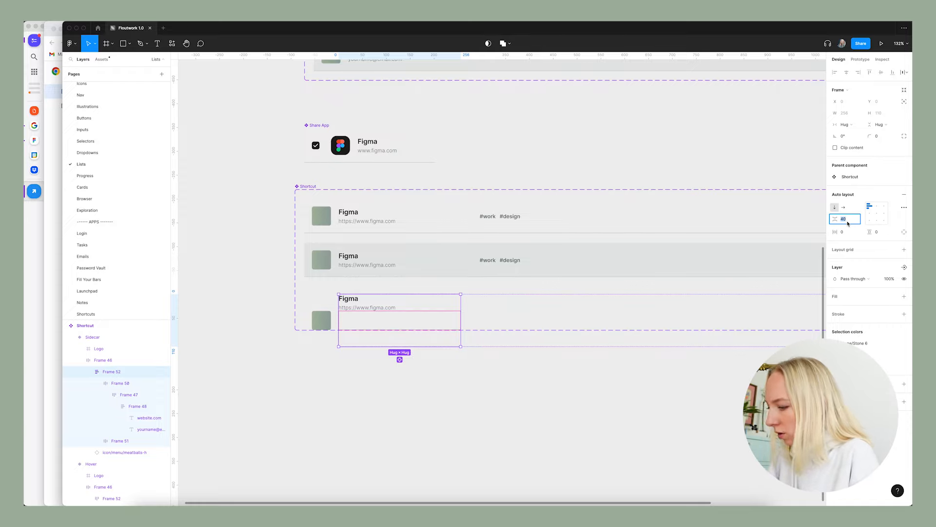
type("0")
key("Return")
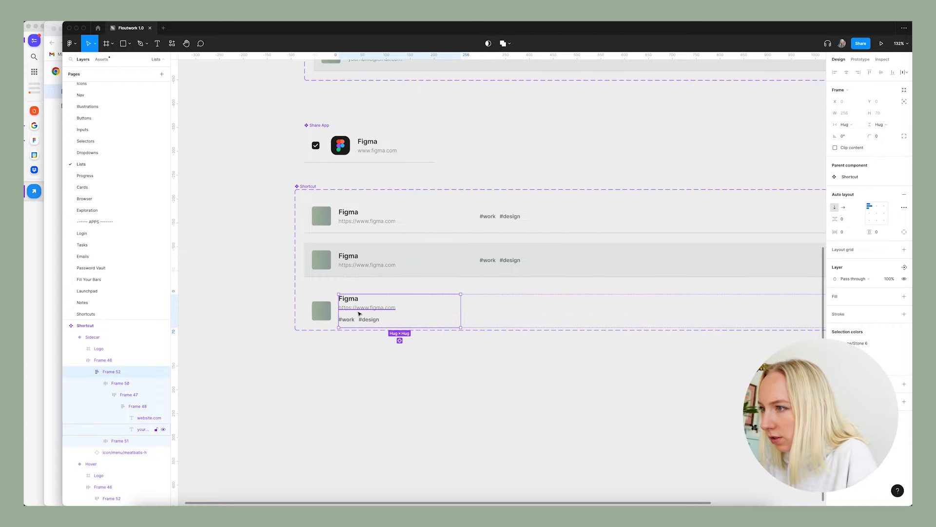
Set the height of the Sidecar variant's tags frame to hug its contents.
scroll(360, 313, "up", 5)
left_click(348, 331)
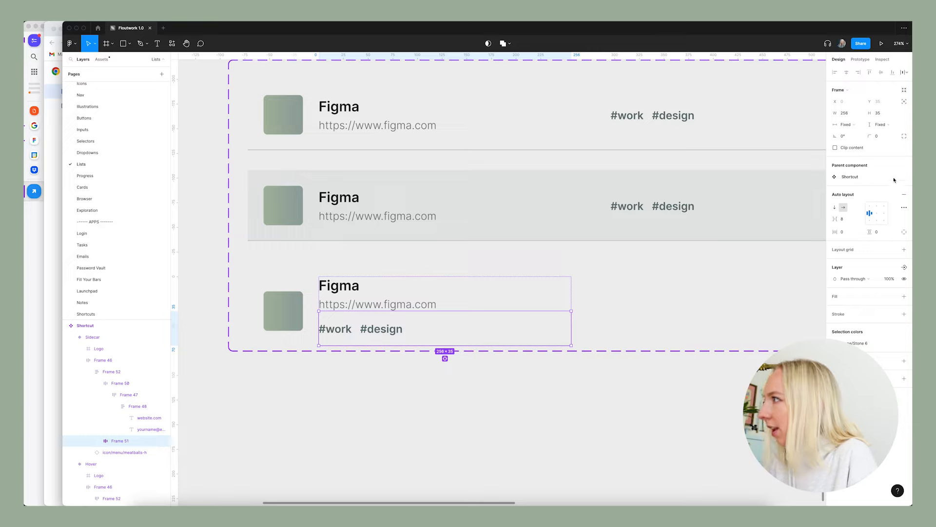
left_click(880, 125)
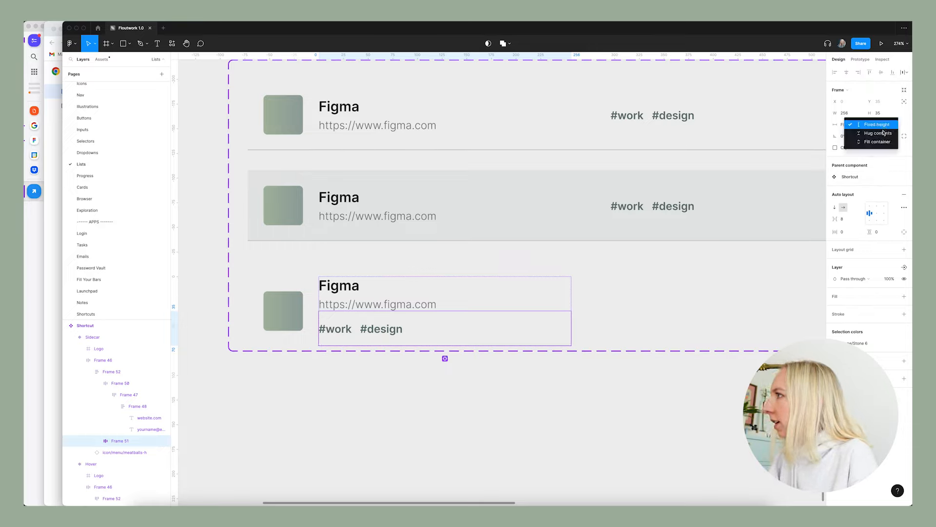
left_click(883, 134)
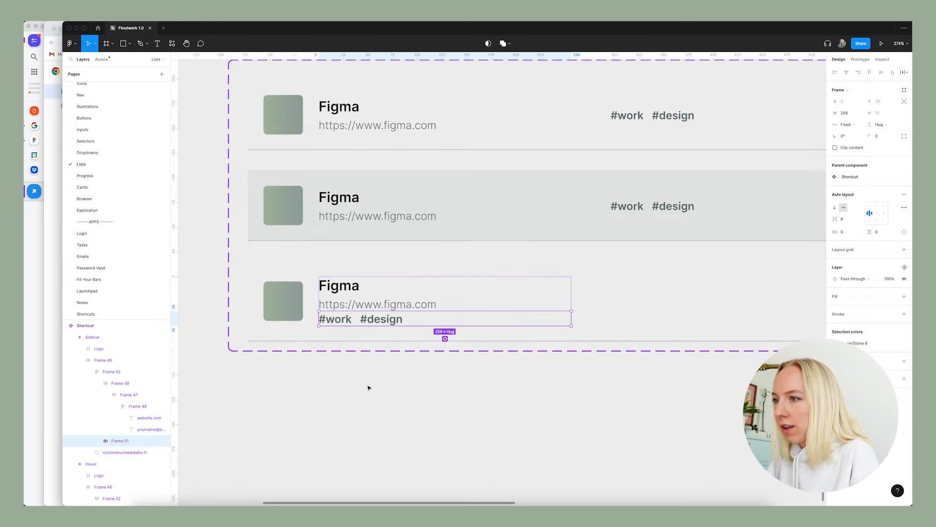
Set the spacing between the Sidecar variant's URL and tags to 8.
left_click(369, 388)
double_click(382, 314)
double_click(398, 315)
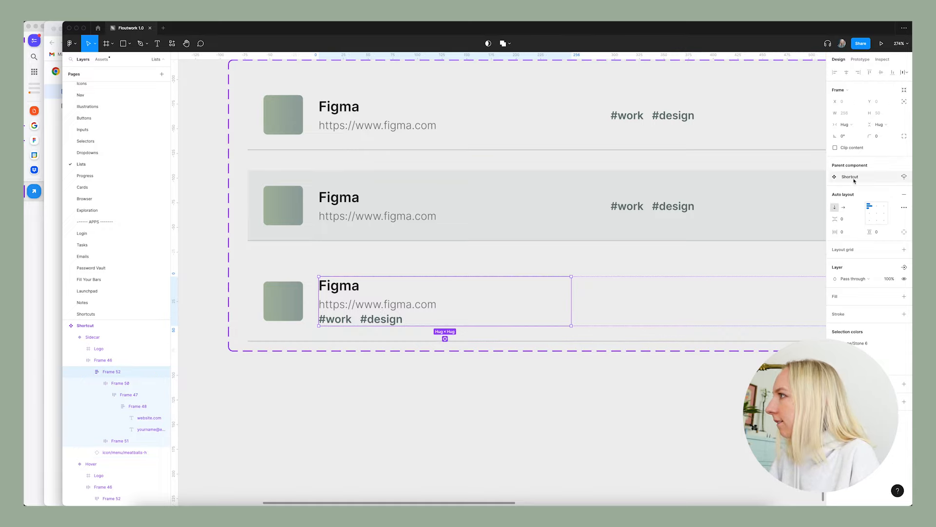
left_click(849, 220)
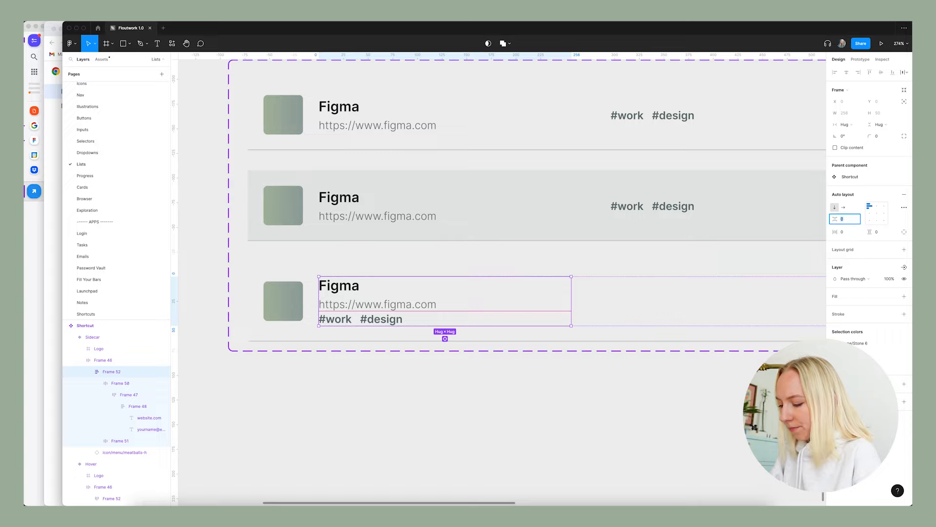
type("8")
key("Return")
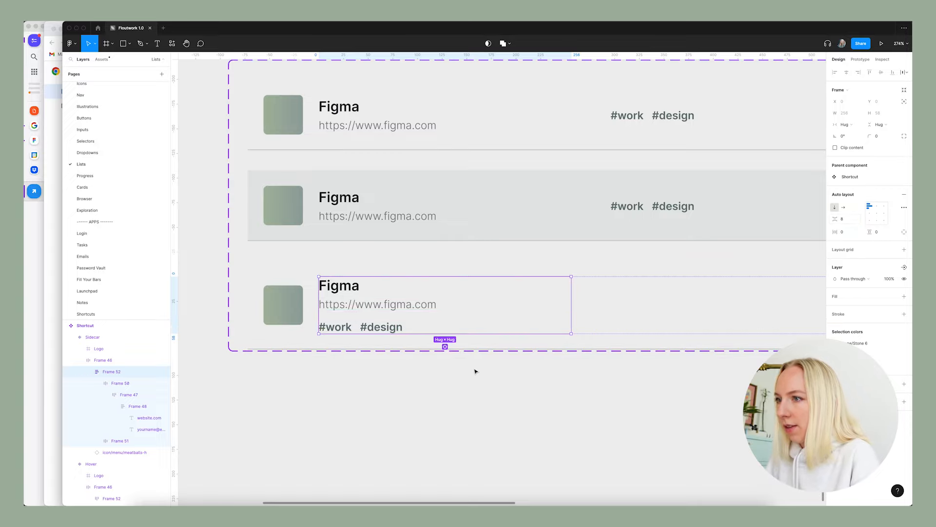
left_click(433, 389)
Set the width of the whole Sidecar variant to 332.
scroll(432, 388, "down", 5)
scroll(383, 335, "down", 4)
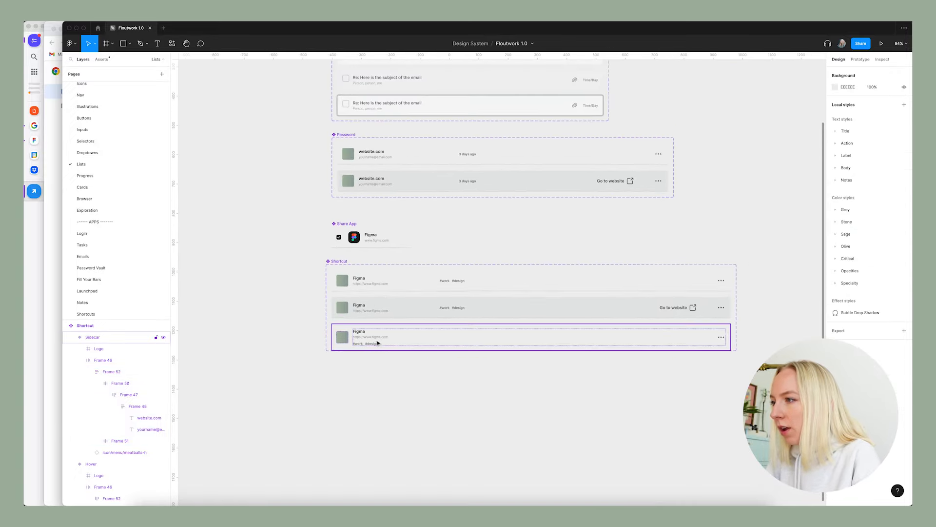
left_click(381, 341)
double_click(380, 338)
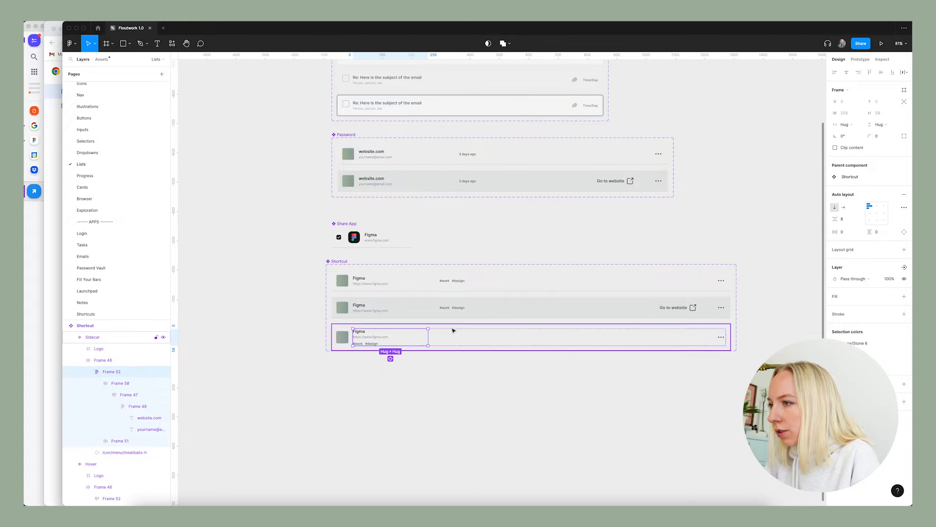
scroll(388, 342, "up", 3)
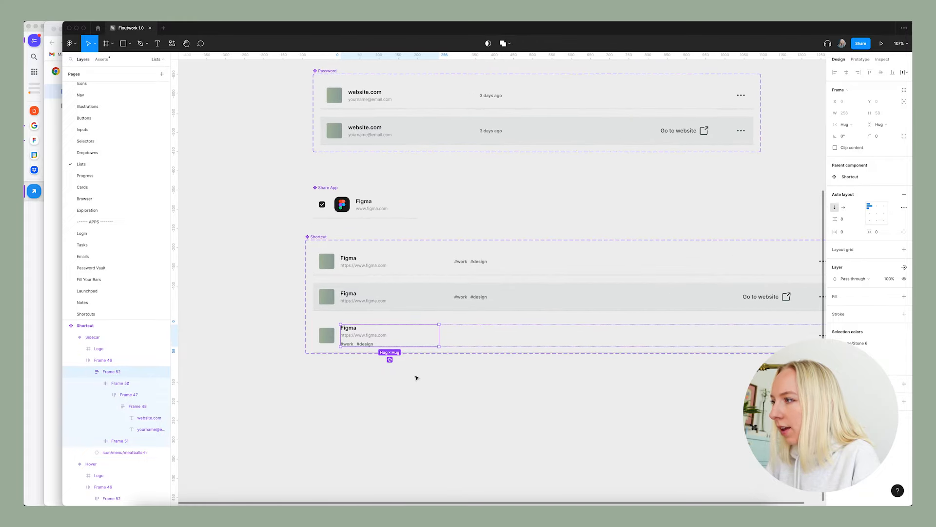
left_click(456, 336)
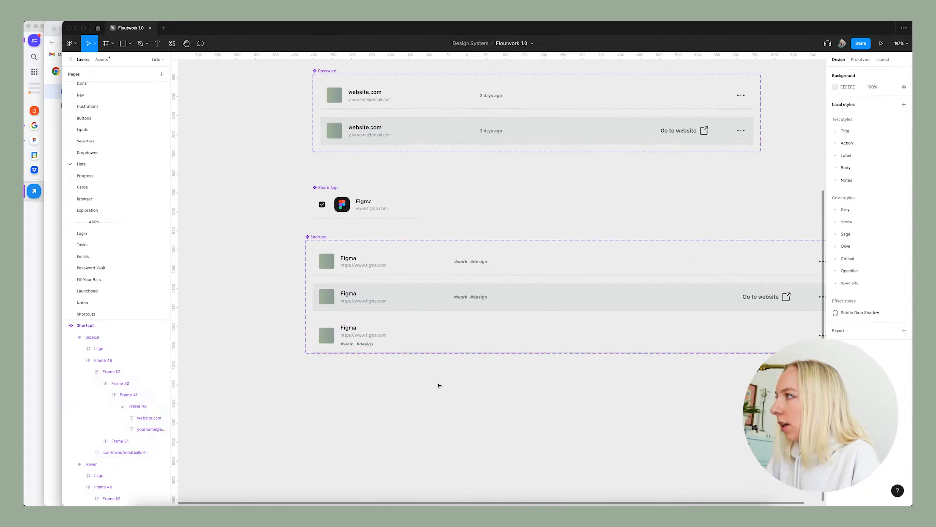
left_click(314, 336)
left_click(852, 117)
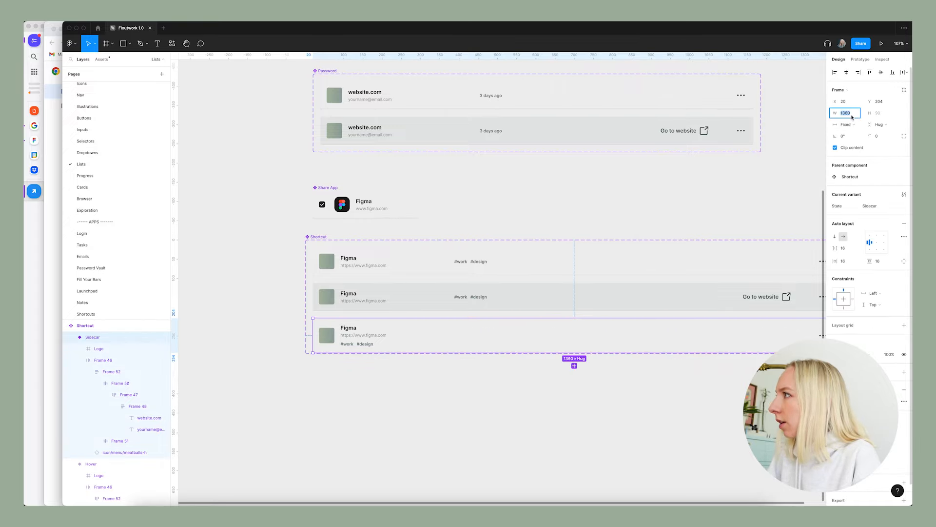
type("332")
key("Return")
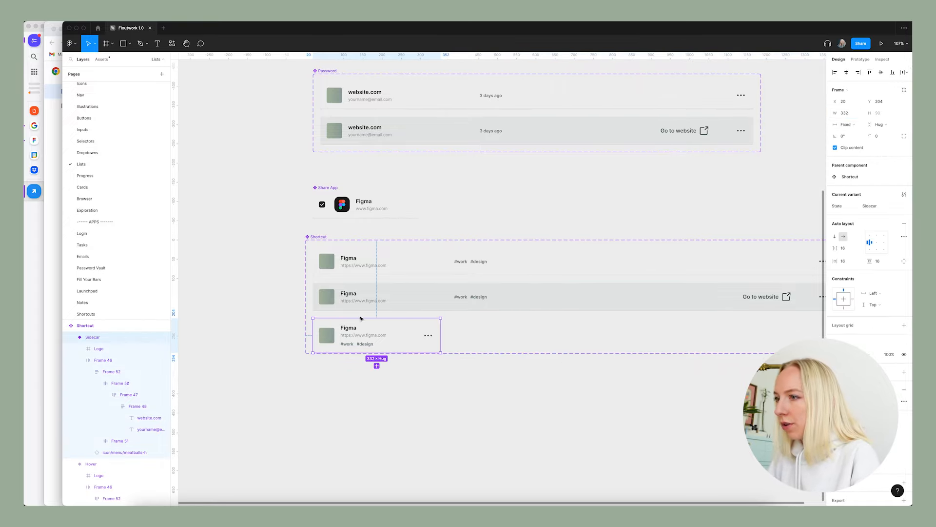
Duplicate the Sidecar variant beside the original within the Shortcut component set.
scroll(390, 370, "down", 4)
left_click_drag(370, 350, 477, 353)
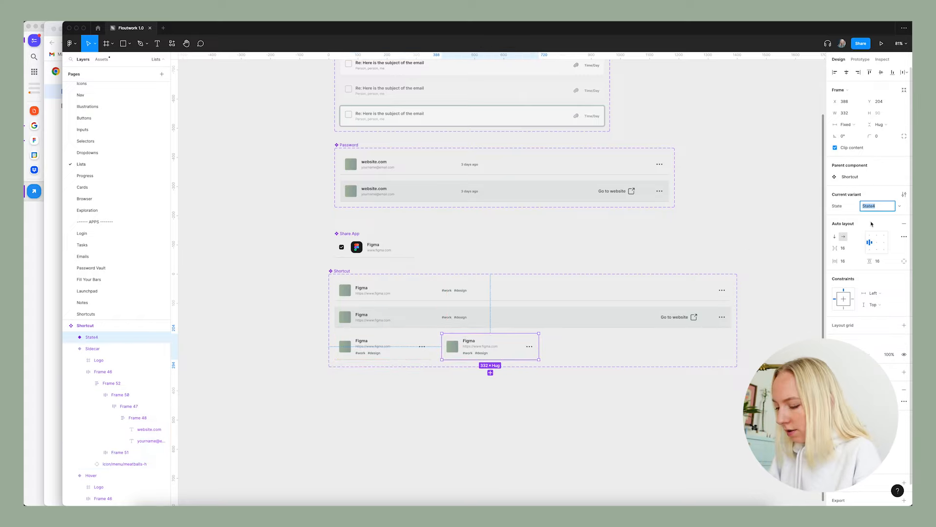
type("Side")
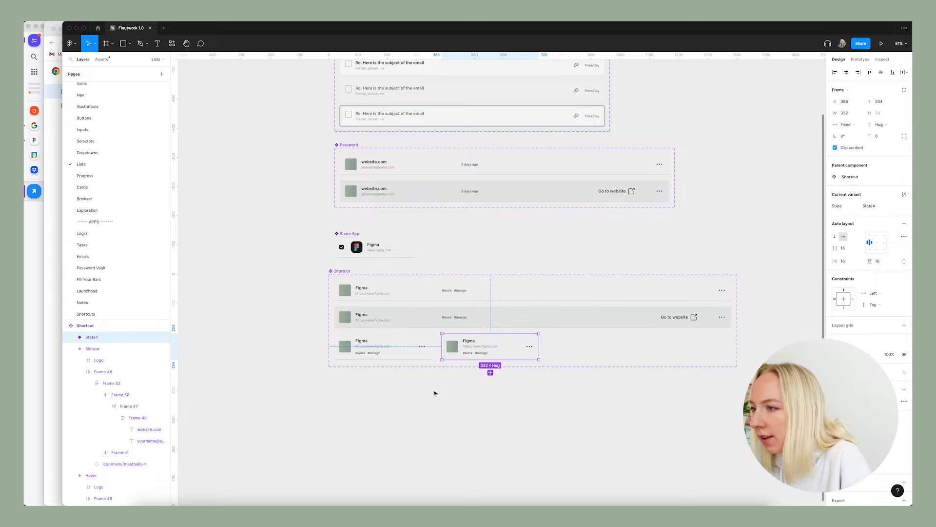
Add a variant property named Size with the value Default to the Shortcut component set.
left_click(376, 345)
left_click(588, 298)
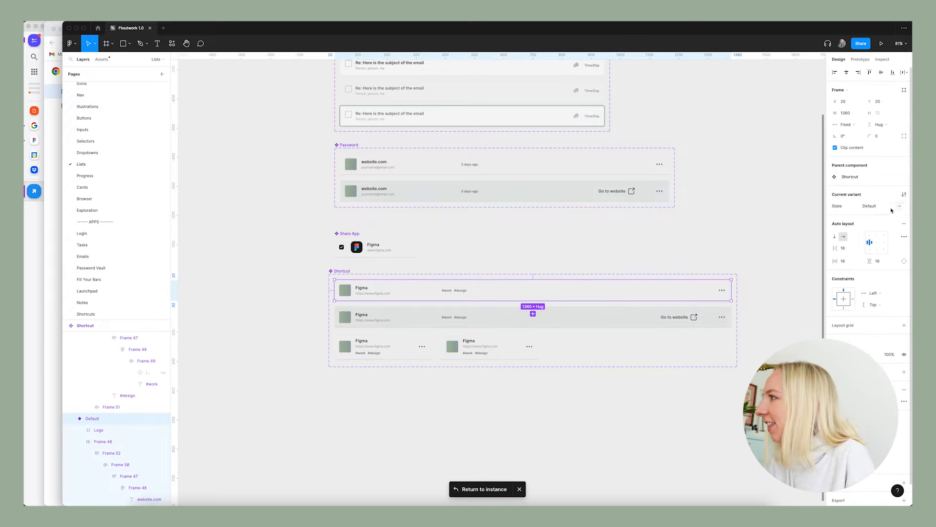
left_click(904, 194)
left_click(877, 193)
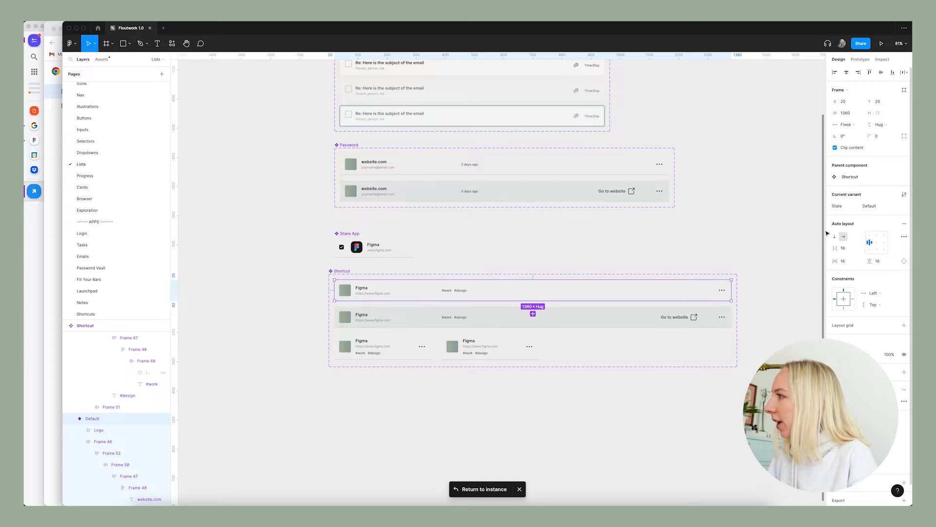
left_click(340, 271)
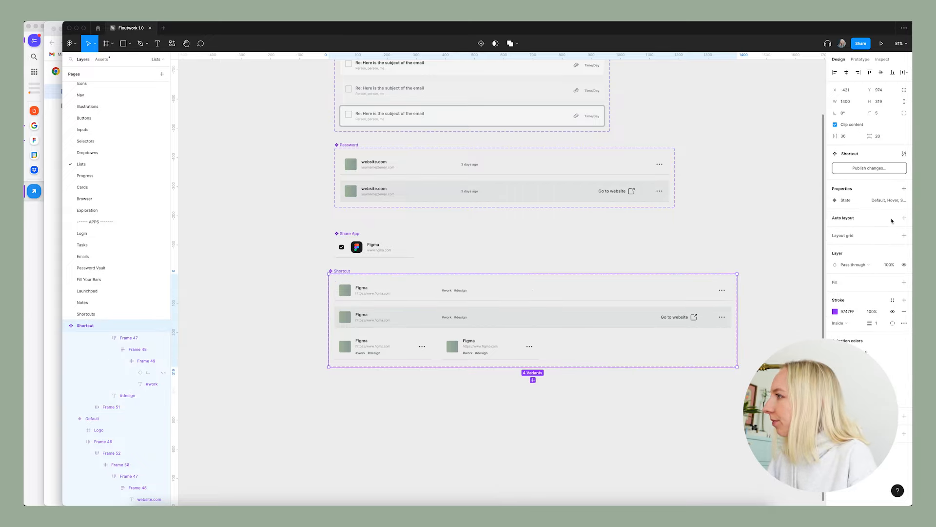
left_click(904, 189)
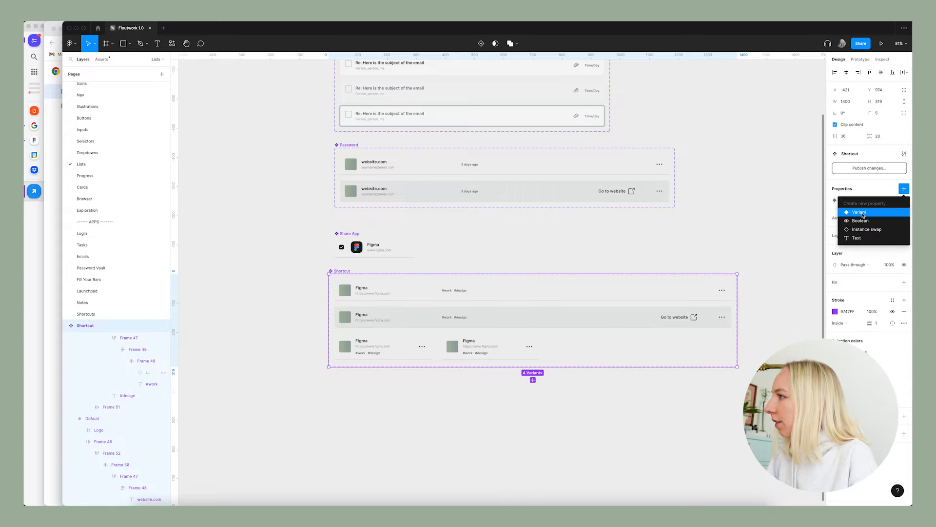
left_click(859, 212)
type("Su")
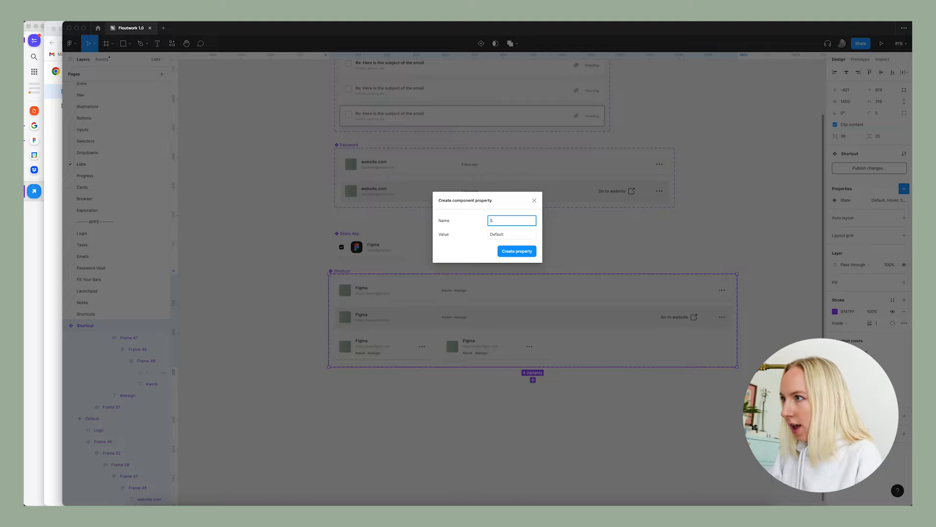
left_click(514, 234)
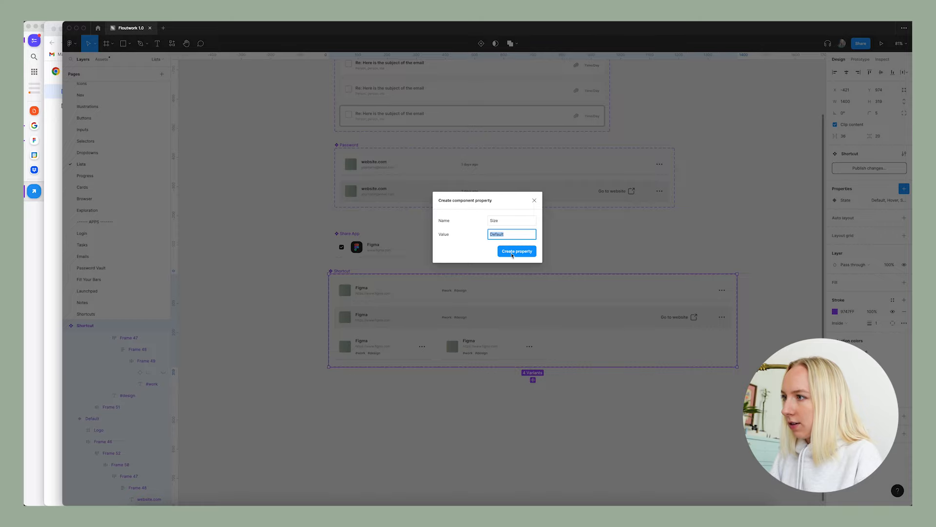
left_click(519, 255)
Set the original narrow variant's State to Default and its Size to Sidecar.
left_click(443, 299)
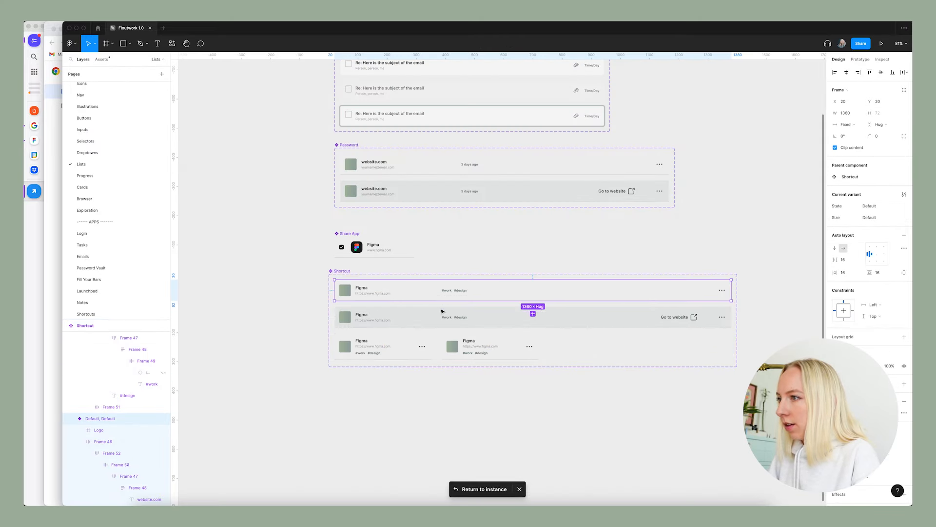
left_click(440, 316)
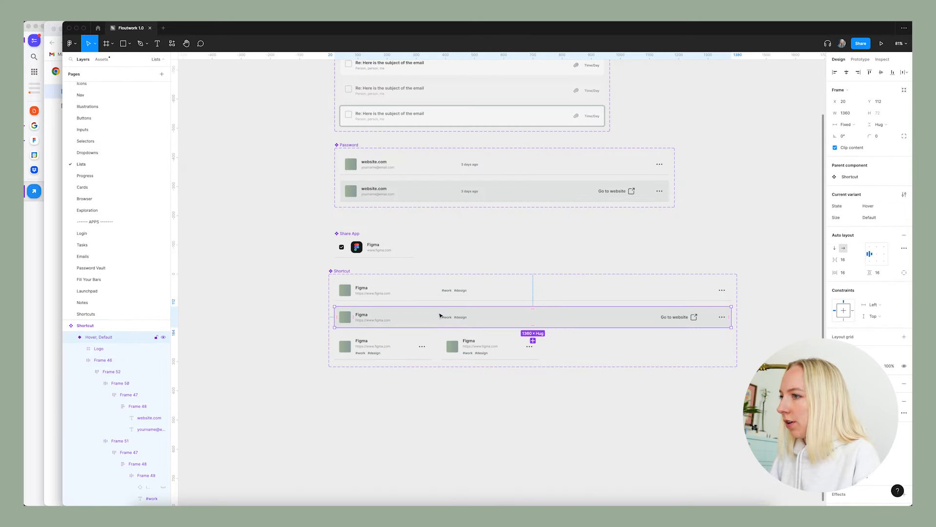
left_click(405, 346)
left_click_drag(863, 218, 870, 220)
double_click(871, 220)
type("Sidecar")
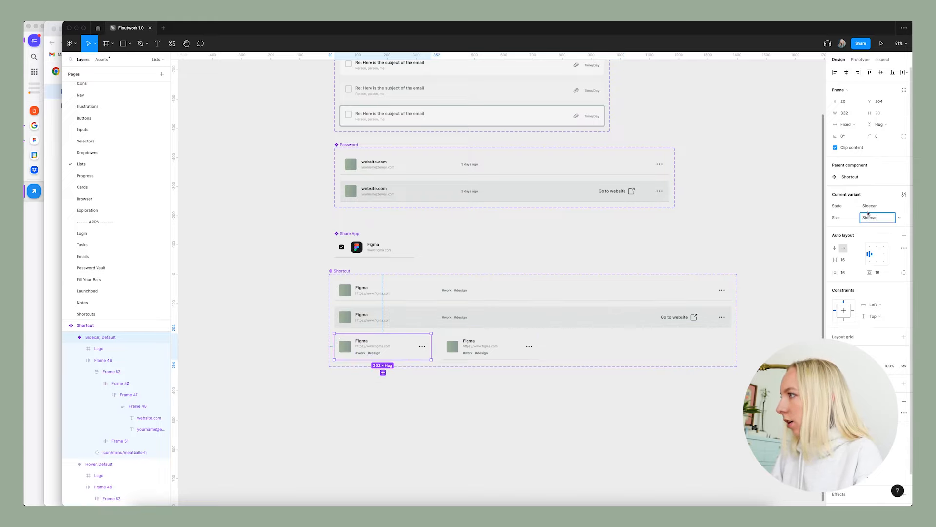
left_click(876, 207)
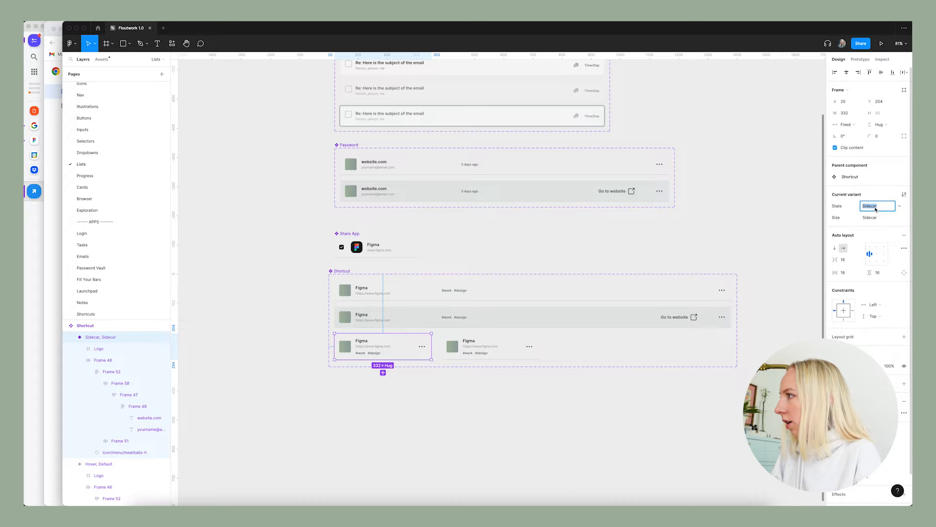
type("de")
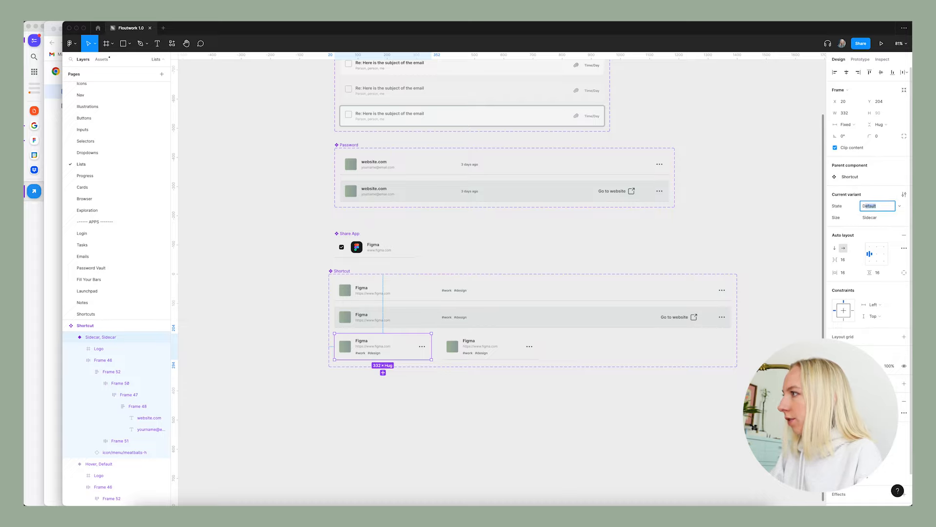
key("Return")
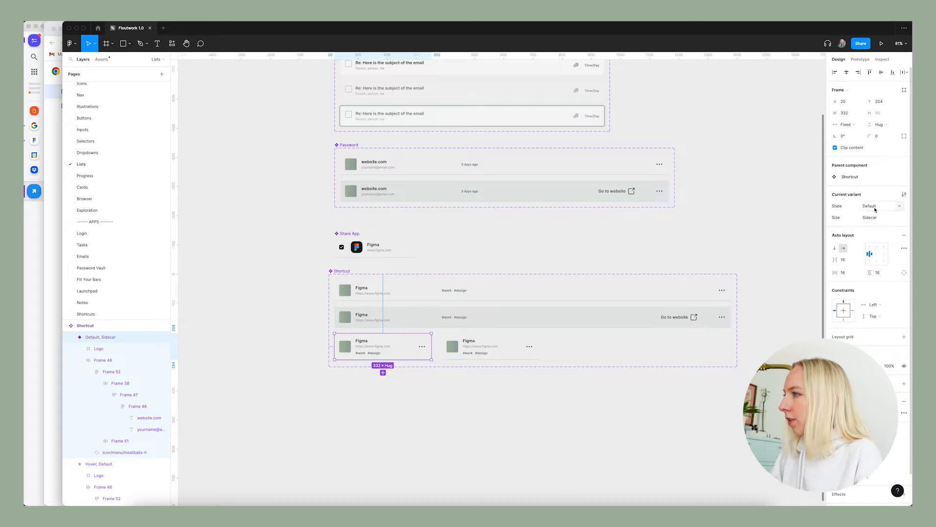
Set the duplicated narrow variant's State to Hover and its Size to Sidecar.
left_click(480, 358)
left_click(883, 207)
type("S")
type("Hover")
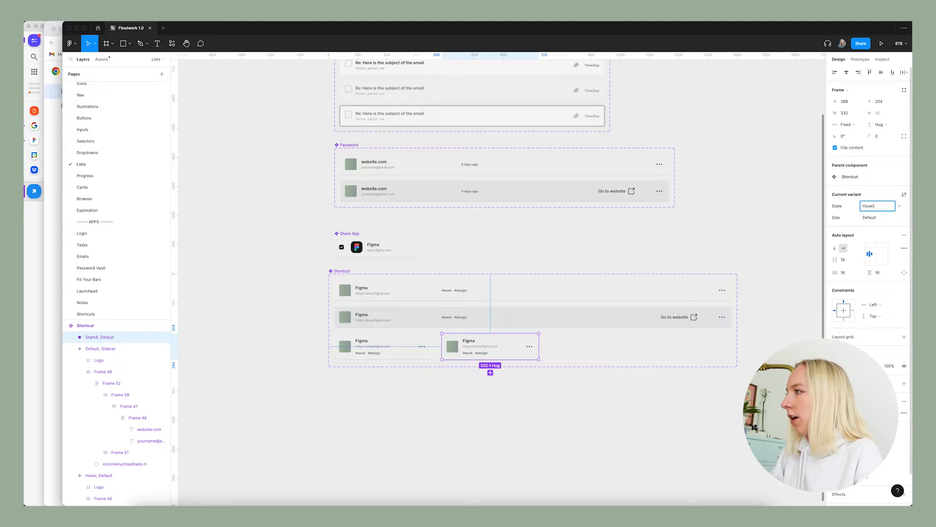
left_click(882, 219)
type("S")
key("Return")
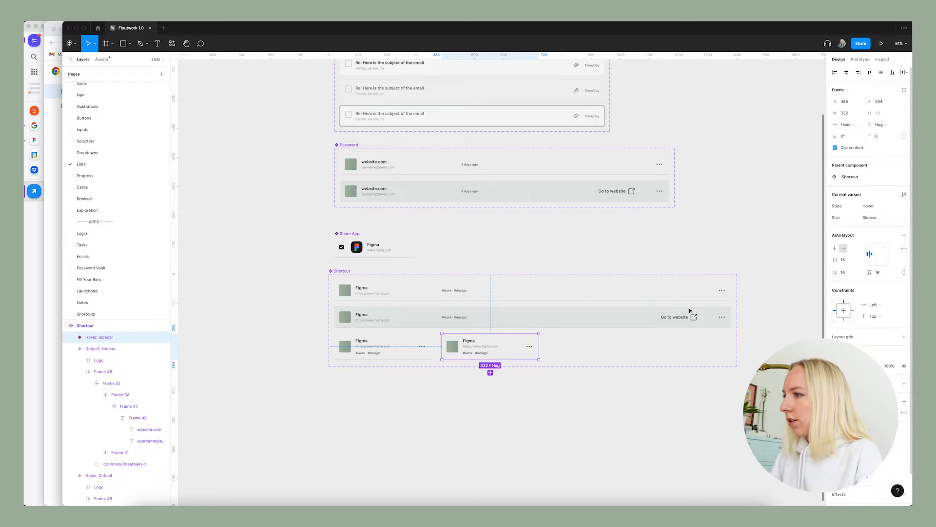
Fill the Hover Sidecar variant with the pale grey-green color style, matching the full-width hover row.
left_click(470, 399)
scroll(537, 349, "up", 3)
left_click(535, 340)
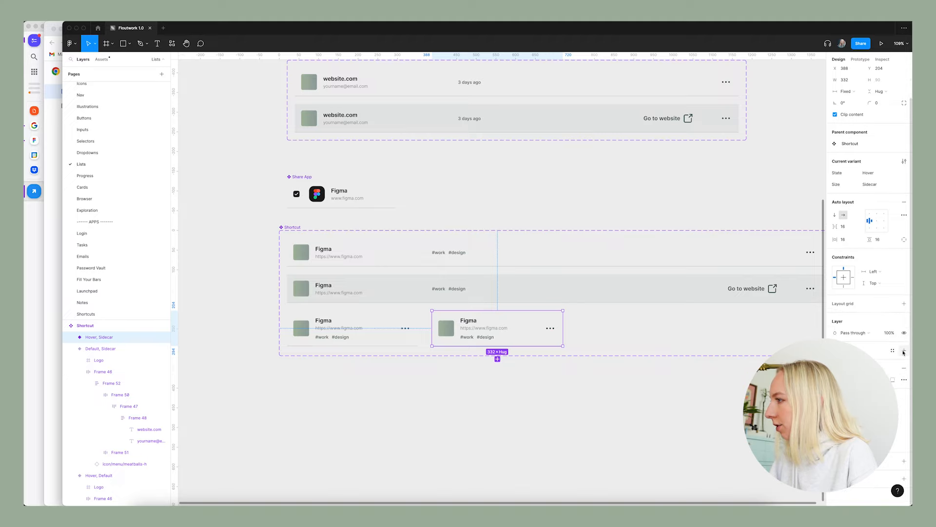
left_click(904, 351)
left_click(892, 350)
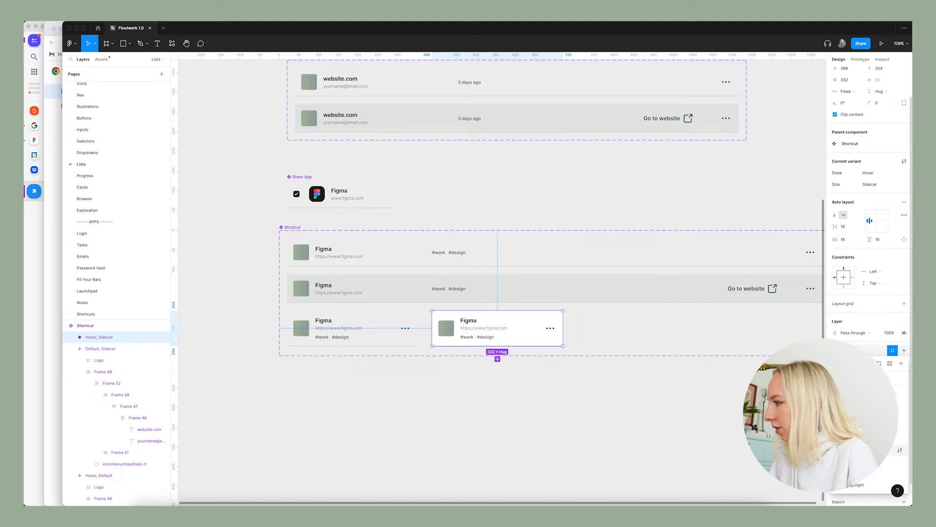
left_click(859, 449)
left_click(575, 409)
scroll(614, 405, "right", 1)
scroll(468, 404, "down", 5)
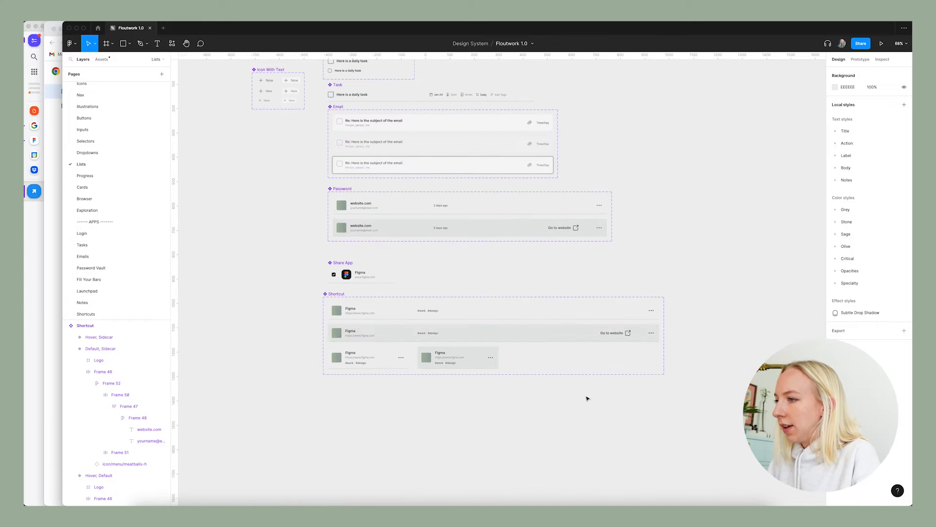
scroll(462, 381, "up", 3)
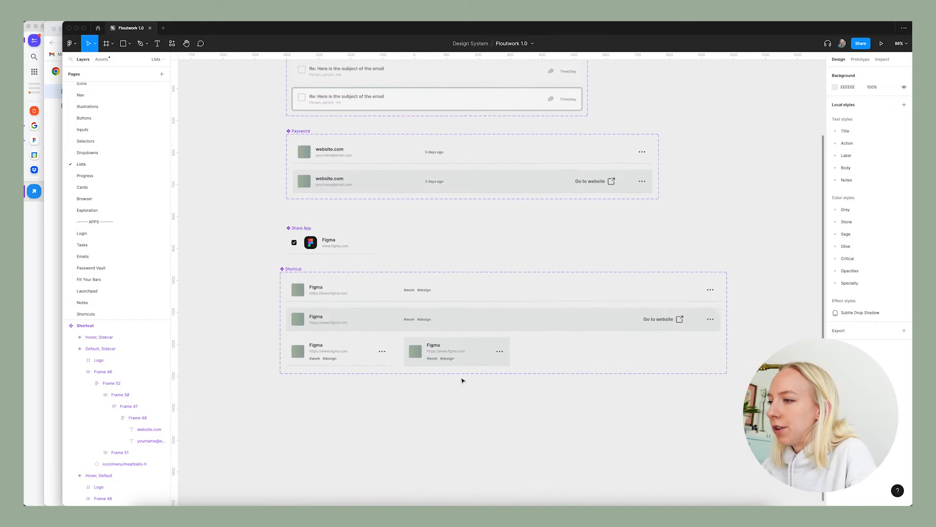
scroll(462, 381, "left", 1)
scroll(469, 390, "down", 3)
scroll(468, 390, "down", 1)
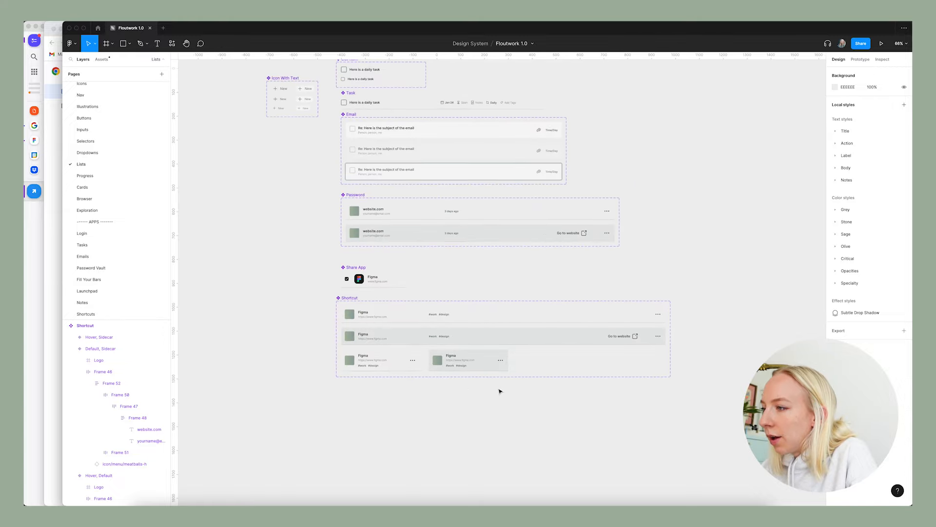
left_click(378, 366)
Return to the Shortcuts page and title the first bookmark in the sidecar "LinkedIn Learning".
left_click(88, 313)
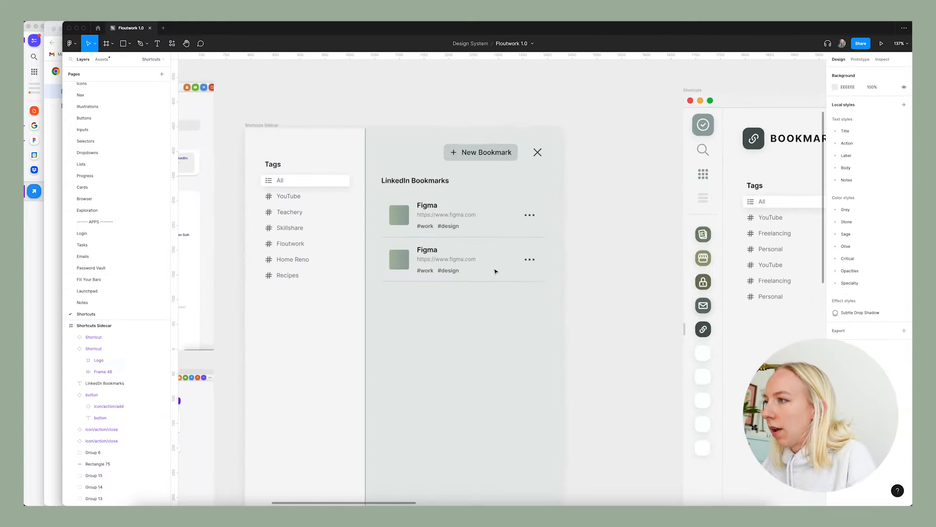
left_click(425, 205)
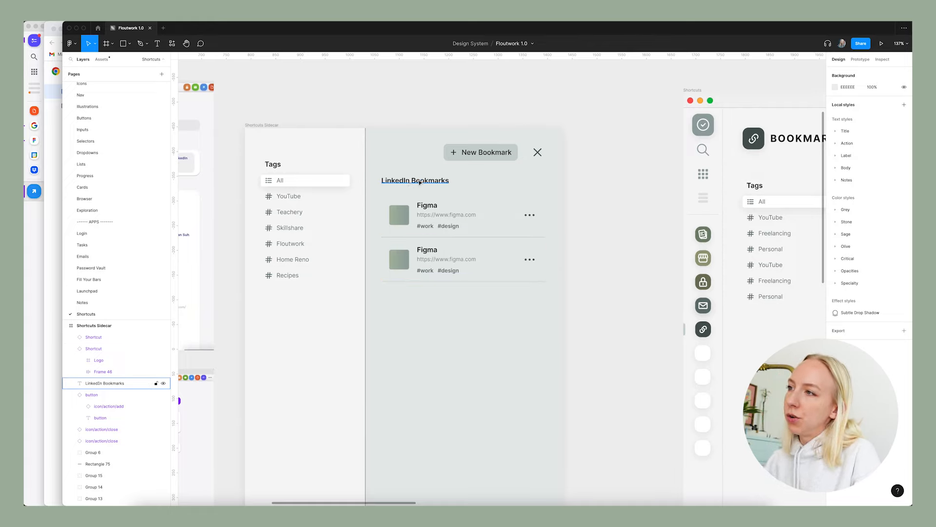
double_click(425, 205)
type("Linked")
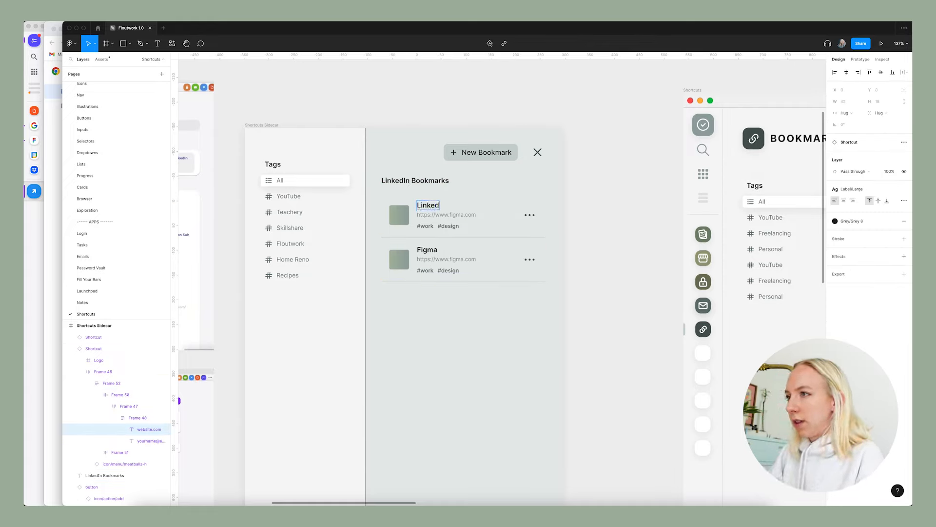
type("in Learning")
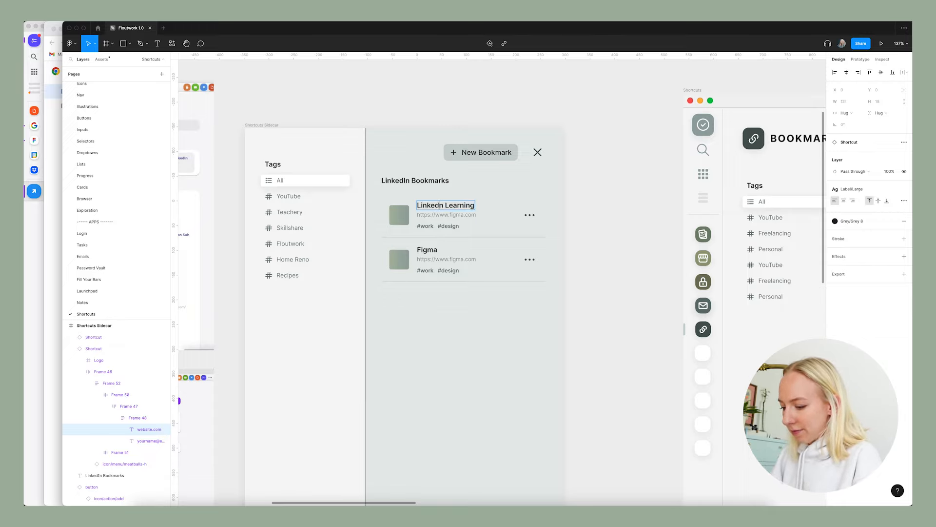
scroll(429, 234, "up", 1)
double_click(427, 261)
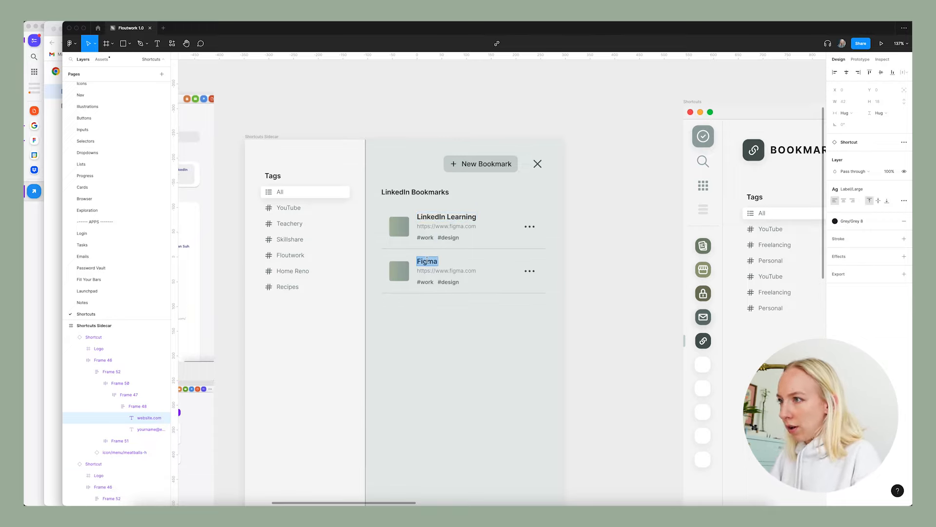
type("My")
key("BackSpace")
key("BackSpace")
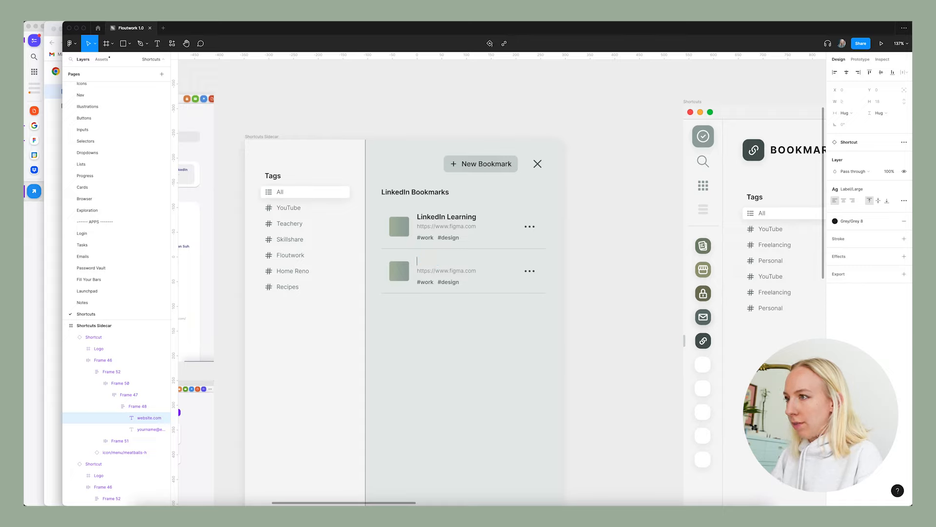
type("My Linkedi")
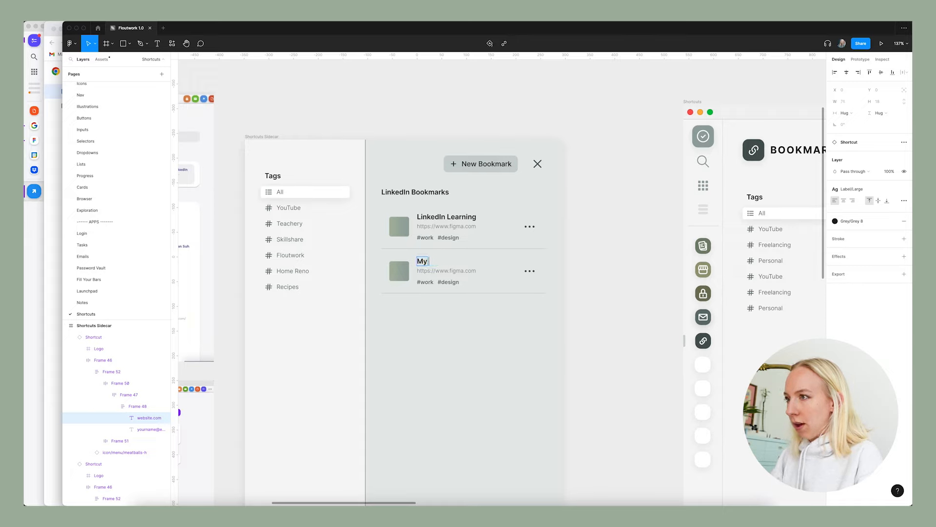
type("n Profile")
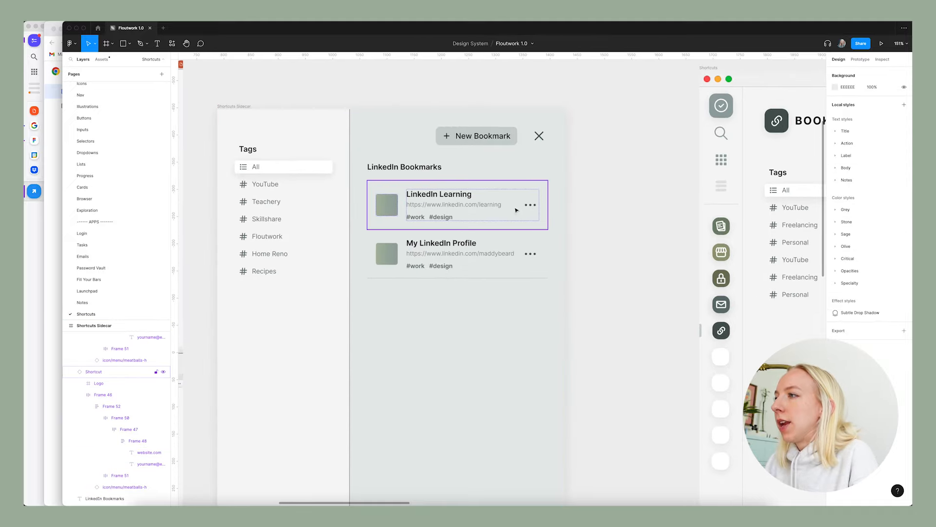
Shorten the end of the My LinkedIn Profile bookmark's URL with an ellipsis.
scroll(515, 258, "up", 1)
left_click(511, 255, "super")
double_click(511, 254)
left_click(513, 255)
key("BackSpace")
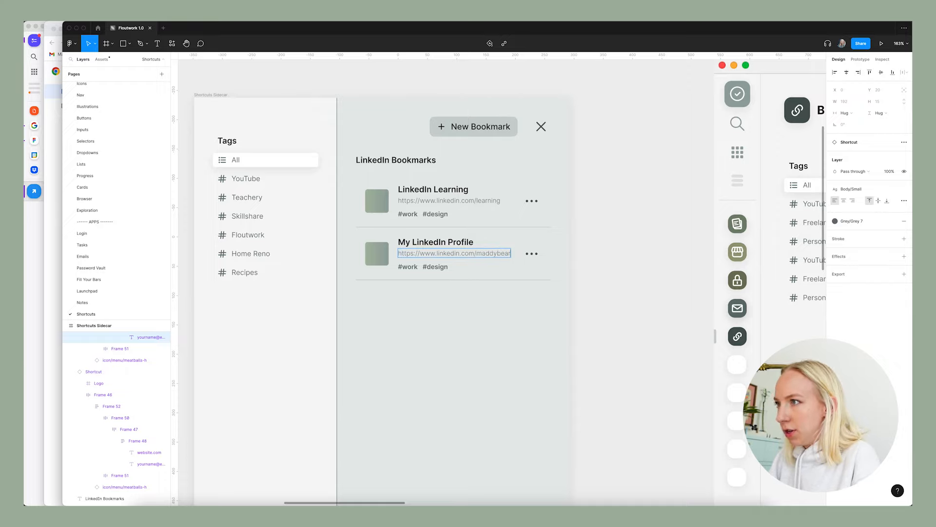
left_click(585, 263)
Compare the new sidecar's LinkedIn Bookmarks section with the LinkedIn Shortcuts section in the old Shortcuts screen.
scroll(536, 260, "down", 5)
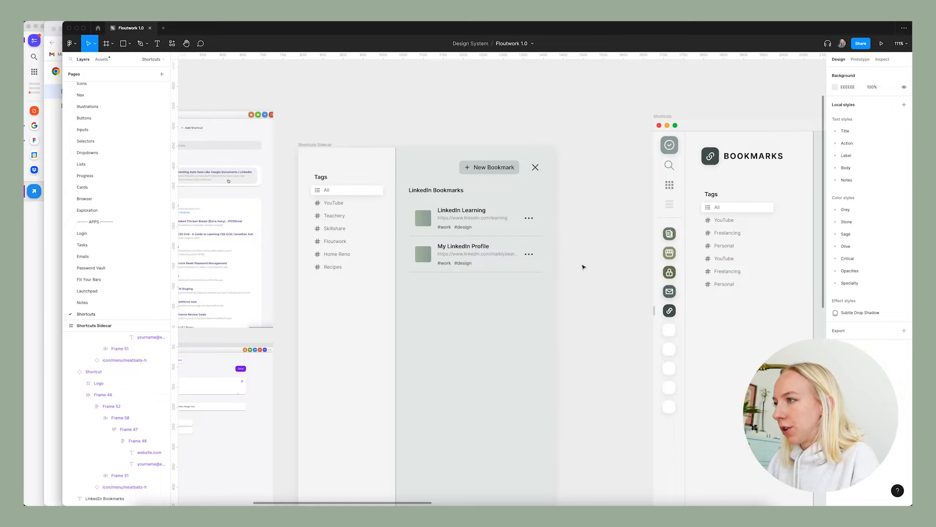
scroll(580, 264, "down", 3)
scroll(230, 196, "up", 8)
scroll(229, 196, "up", 3)
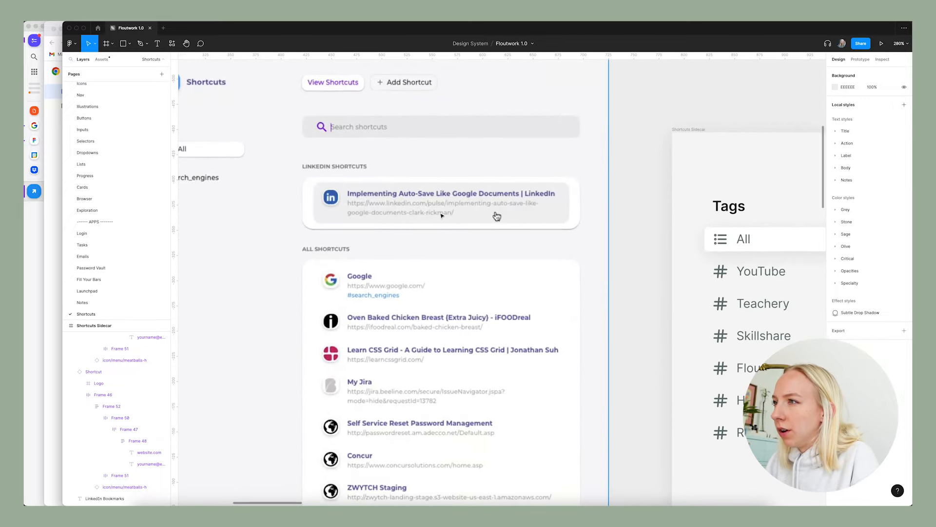
scroll(445, 329, "down", 5)
scroll(487, 303, "right", 5)
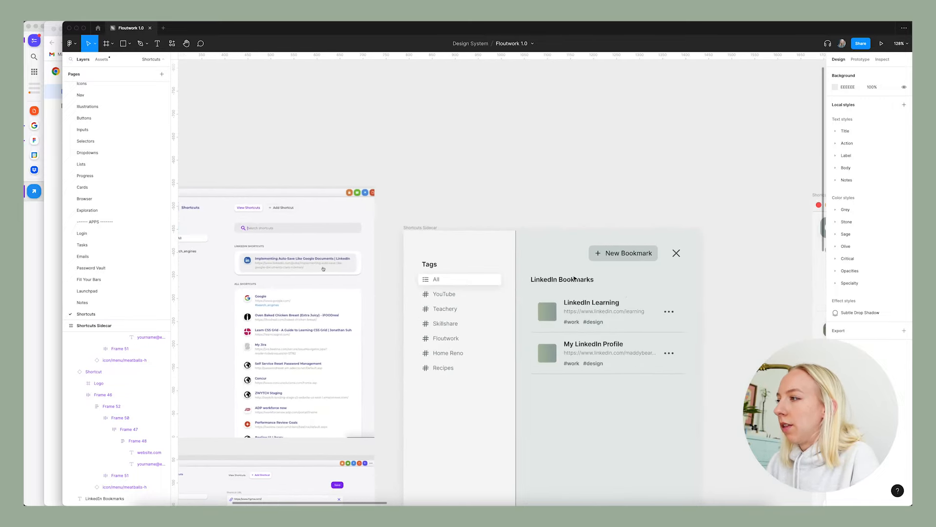
scroll(537, 307, "up", 5)
scroll(578, 225, "down", 5)
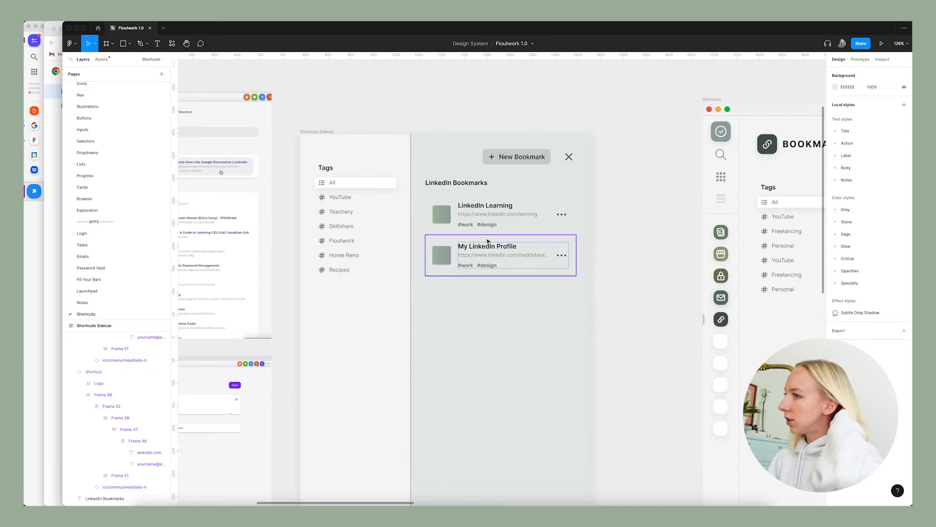
Go to the main component of the LinkedIn Learning bookmark row.
left_click(497, 213)
right_click(499, 207)
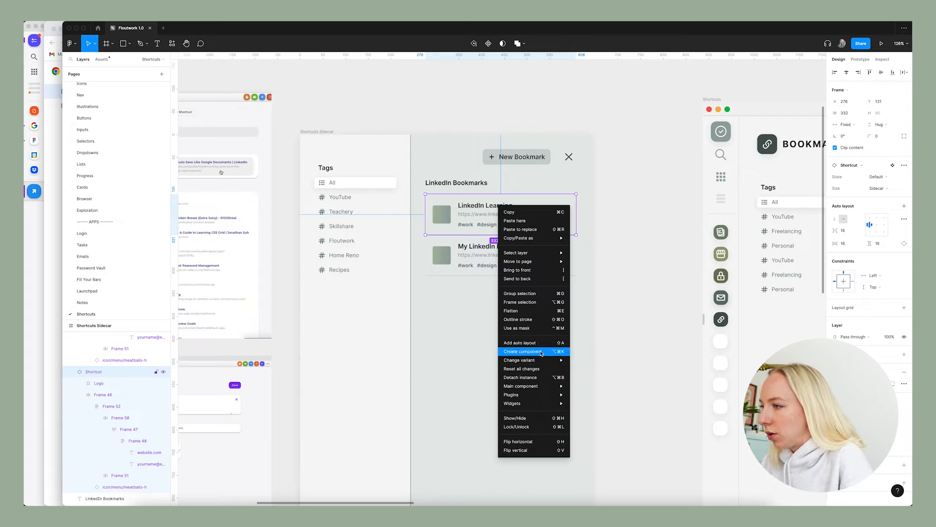
mouse_move(536, 362)
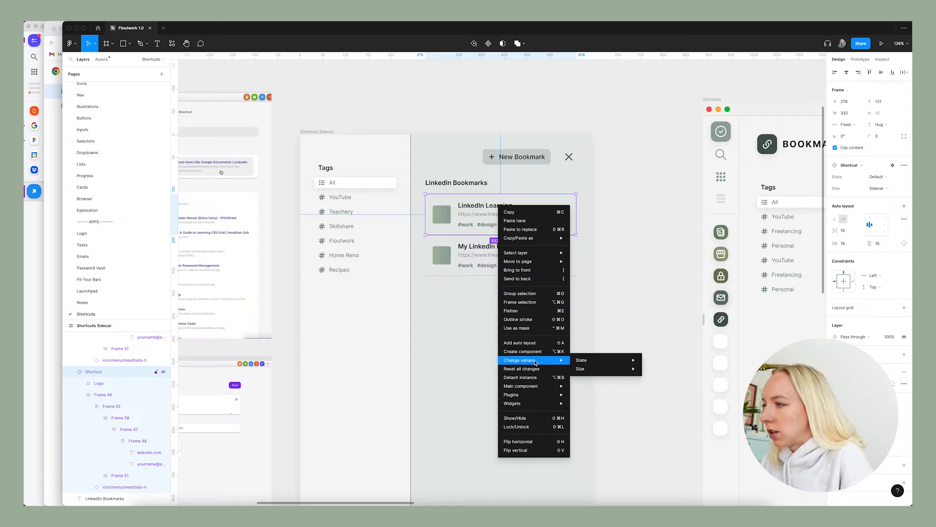
mouse_move(533, 386)
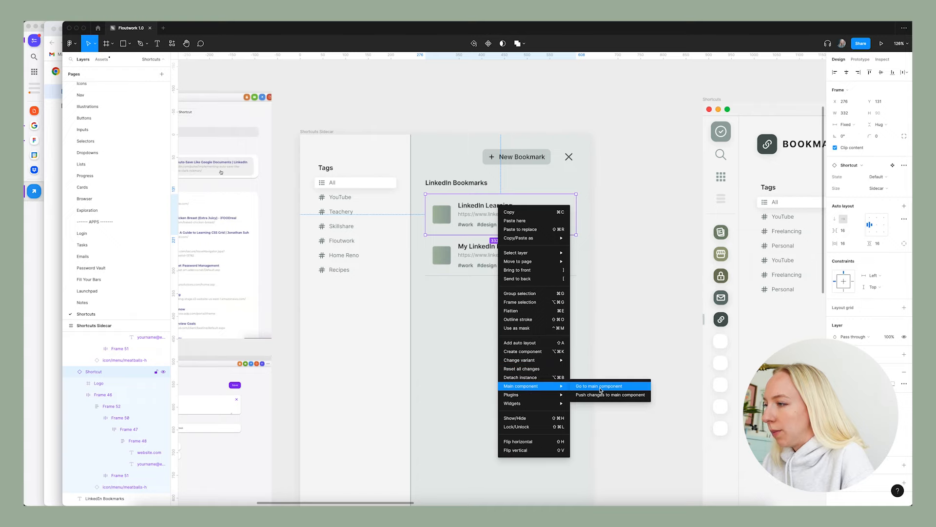
left_click(600, 386)
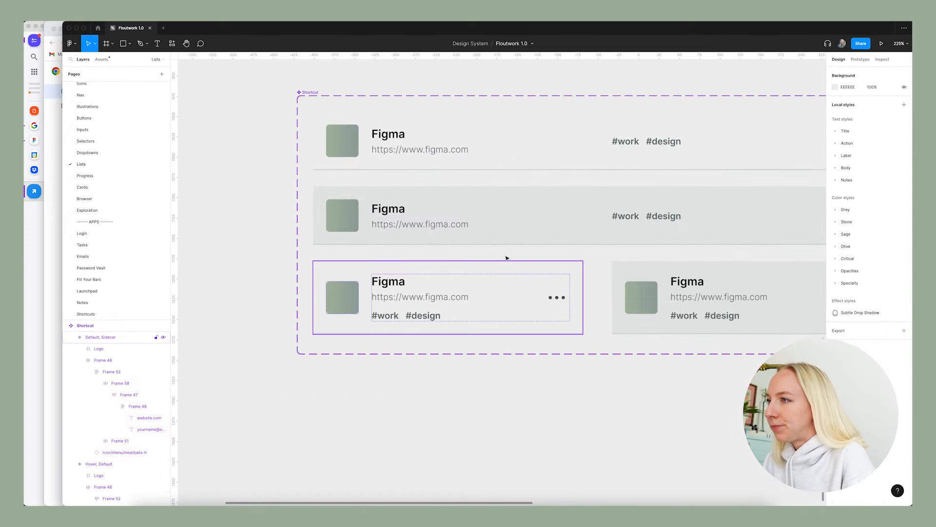
Set the width of the title and URL text frame to Fill container in the full-width Default variant.
left_click(420, 225)
left_click(428, 150)
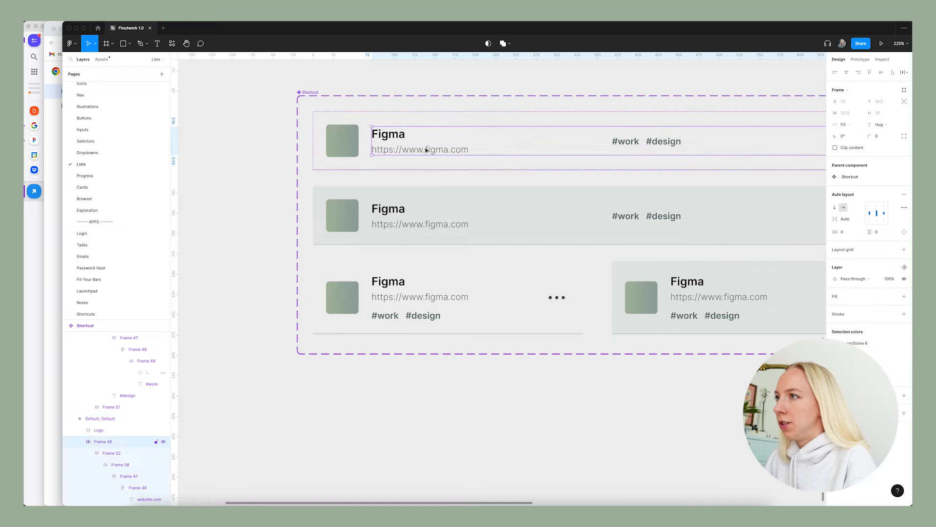
left_click(453, 153)
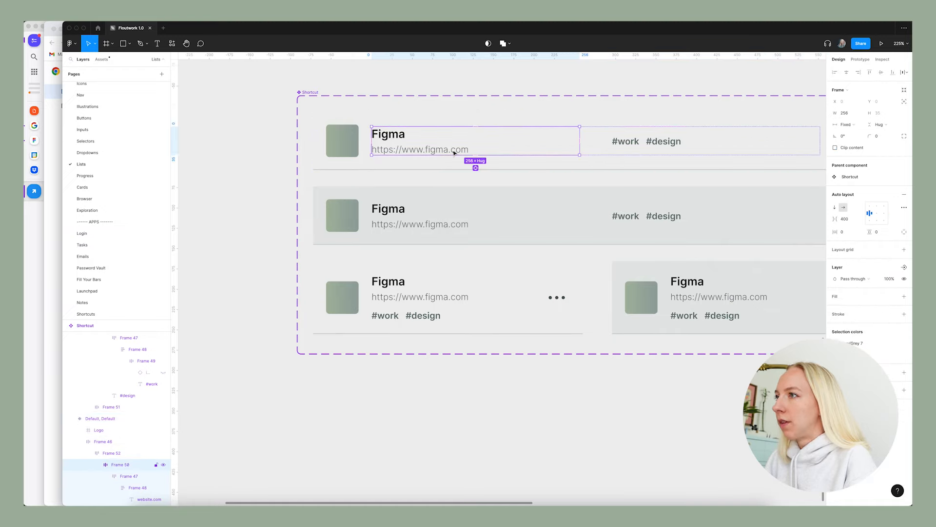
left_click(454, 153)
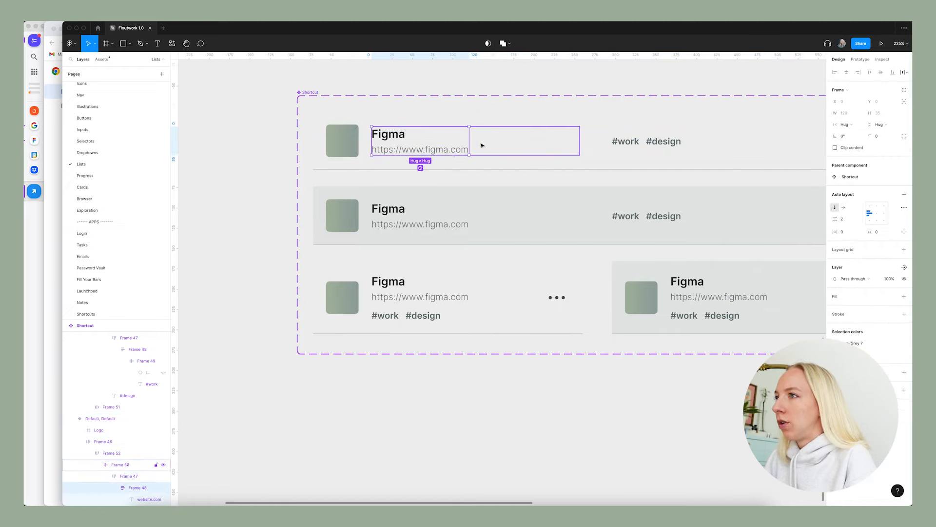
left_click(451, 145)
scroll(453, 172, "right", 1)
scroll(454, 173, "right", 2)
scroll(454, 173, "up", 1)
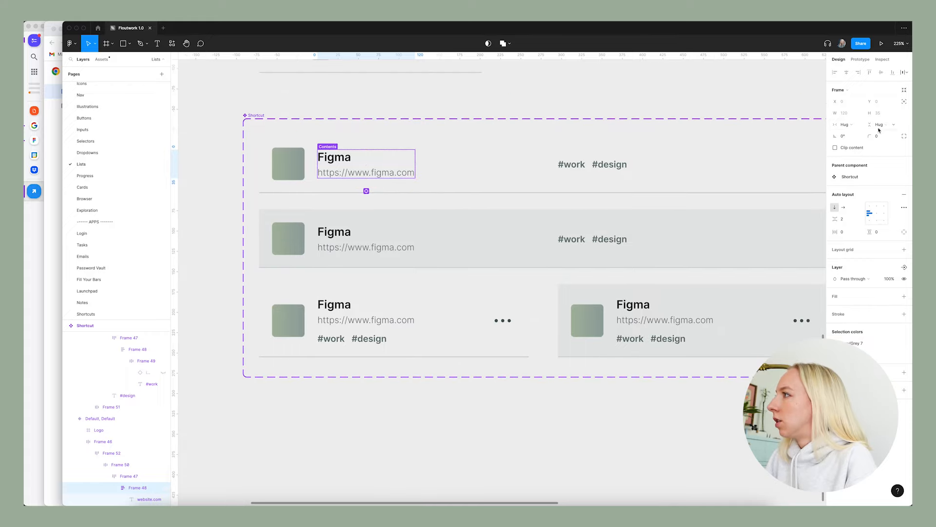
left_click(857, 127)
left_click(851, 145)
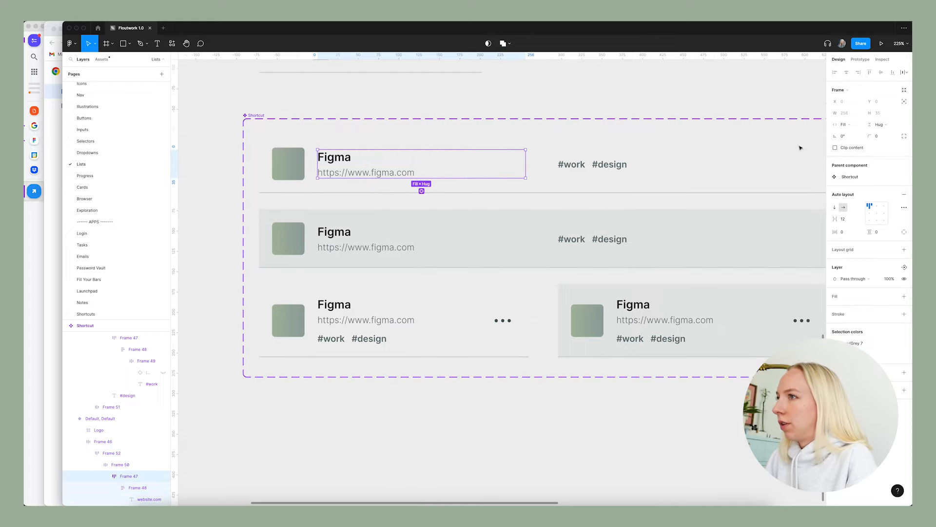
Set the width of the URL text in the full-width Default variant to Fill container.
left_click(390, 176)
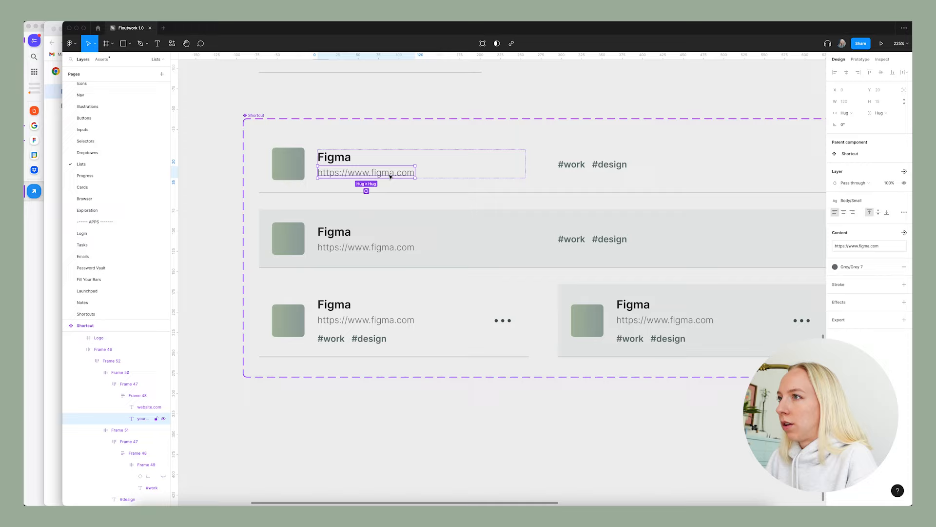
left_click(845, 112)
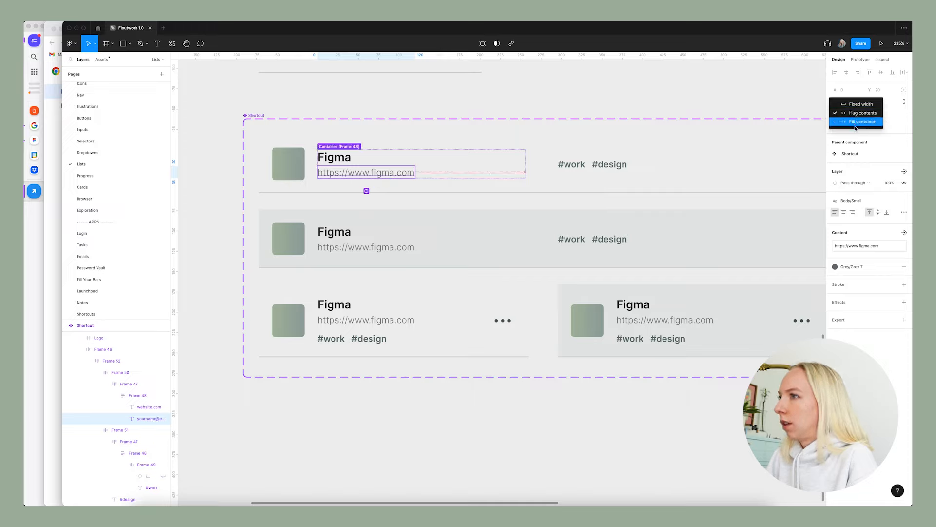
left_click(855, 125)
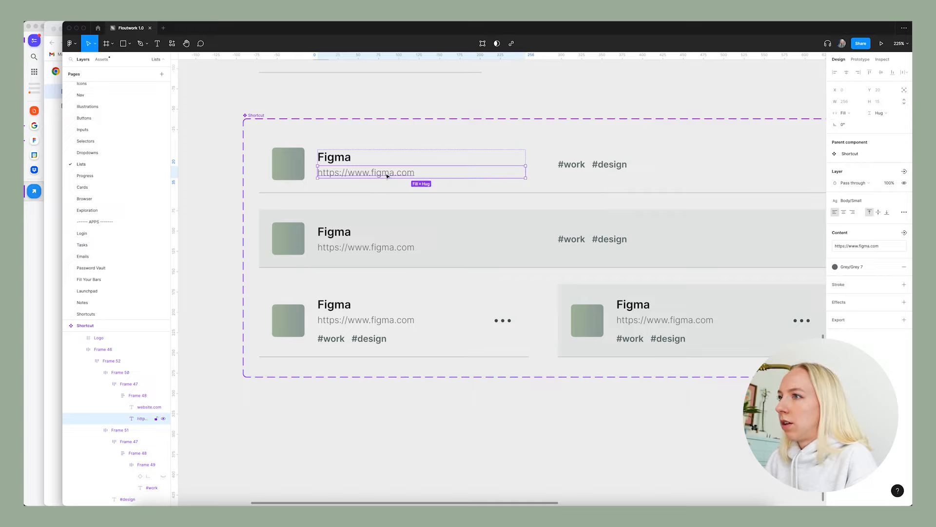
Extend the Default variant's URL with a long string starting /linkedinlearning and random letters to test wrapping.
double_click(420, 173)
left_click(420, 173)
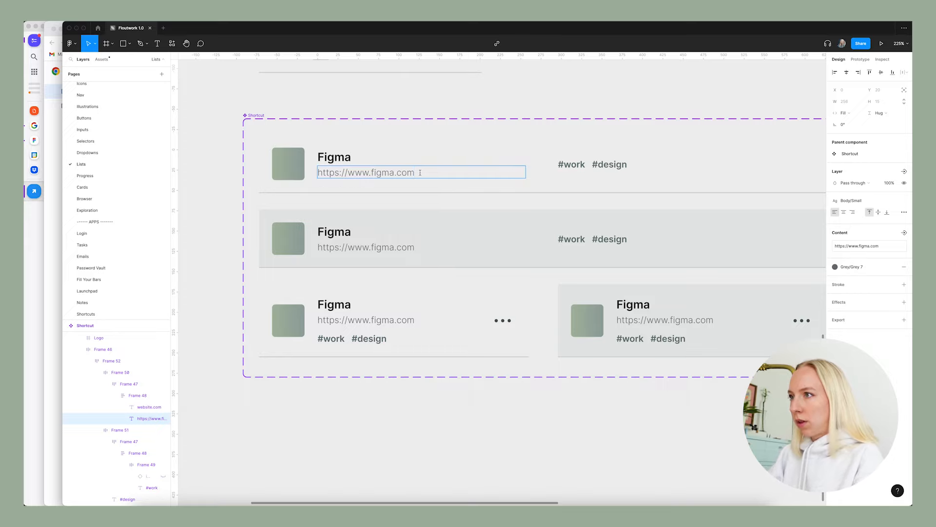
type("/")
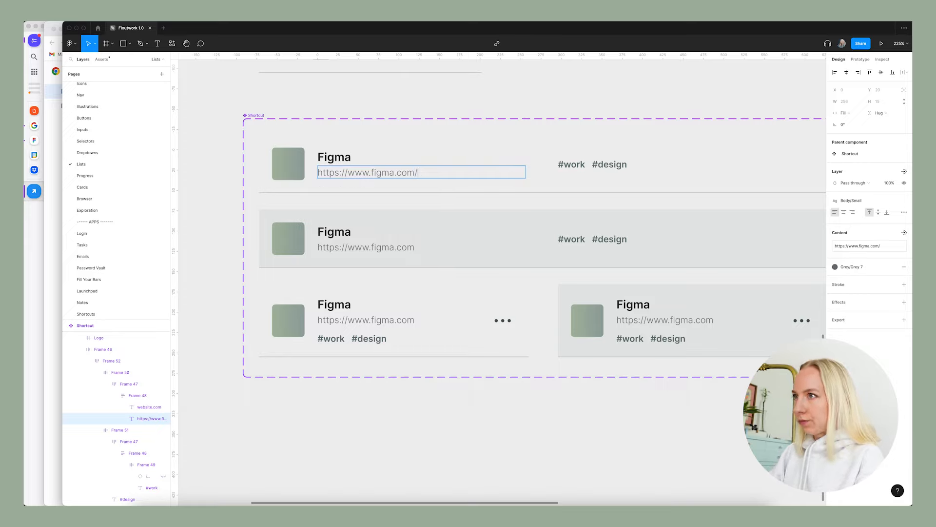
type("linkedinlearninga.c")
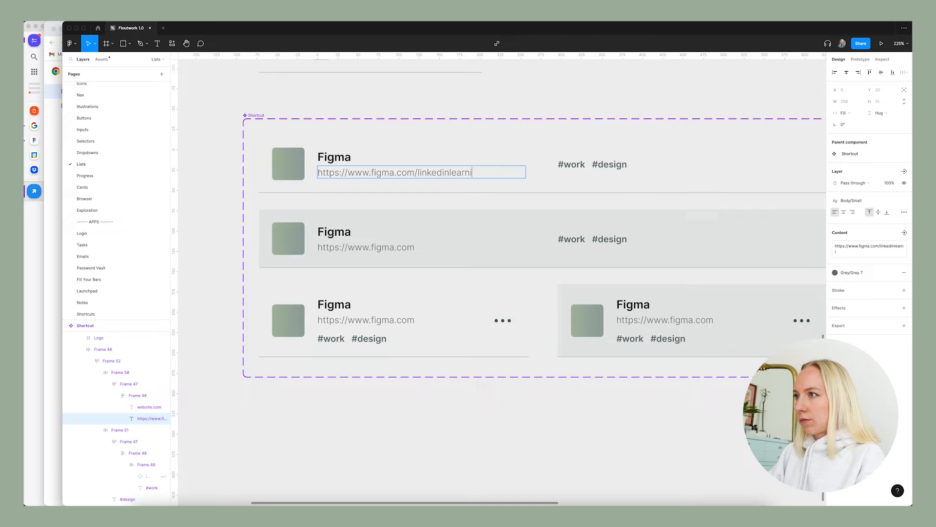
key("BackSpace")
key("BackSpace")
key("BackSpace")
type("c.-adl")
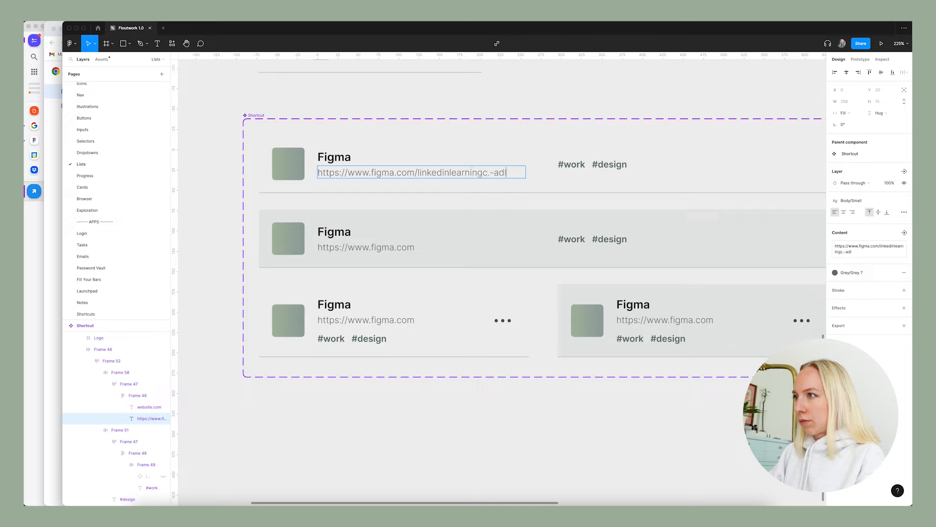
type("kfdk akjskdcj")
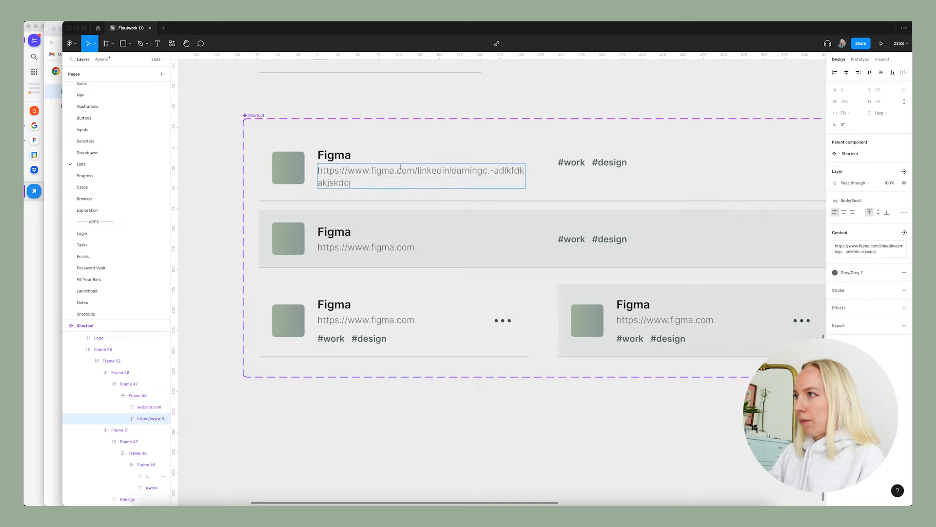
Append a pasted copy of the long test URL to the Default variant's URL text.
left_click(351, 170)
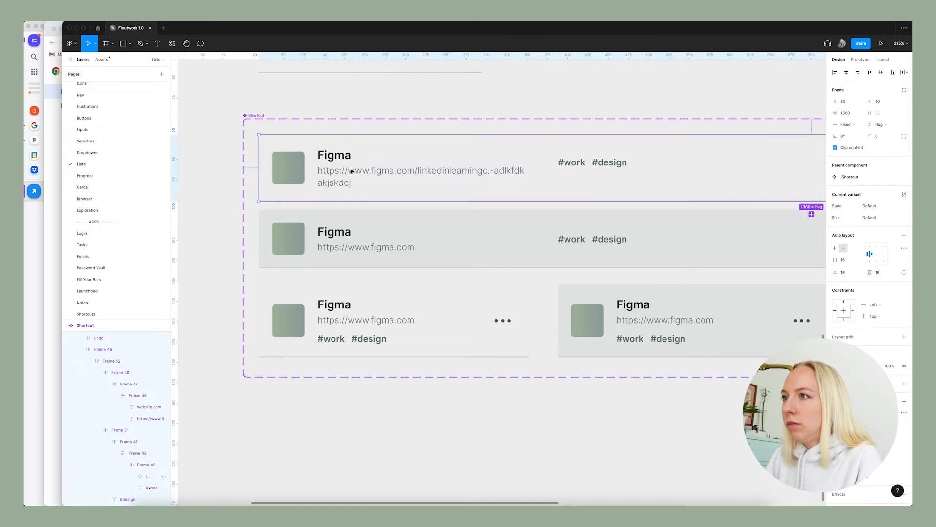
double_click(343, 183)
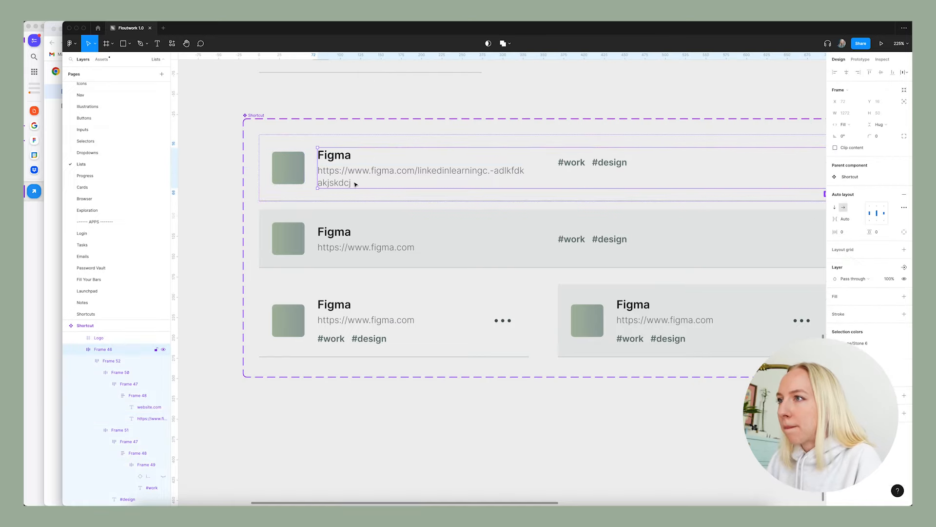
double_click(342, 182)
double_click(342, 182)
double_click(343, 182)
double_click(348, 179)
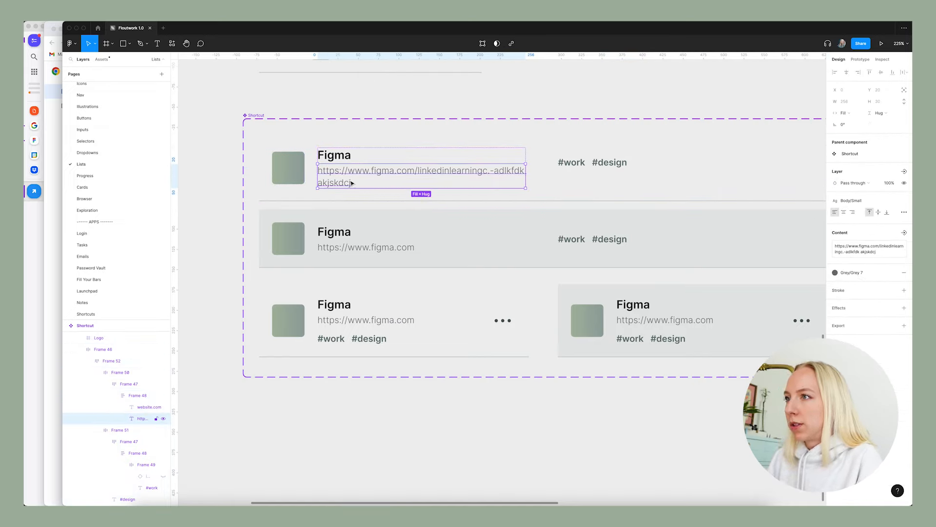
double_click(353, 183)
key("super+c")
left_click(358, 183)
key("super+v")
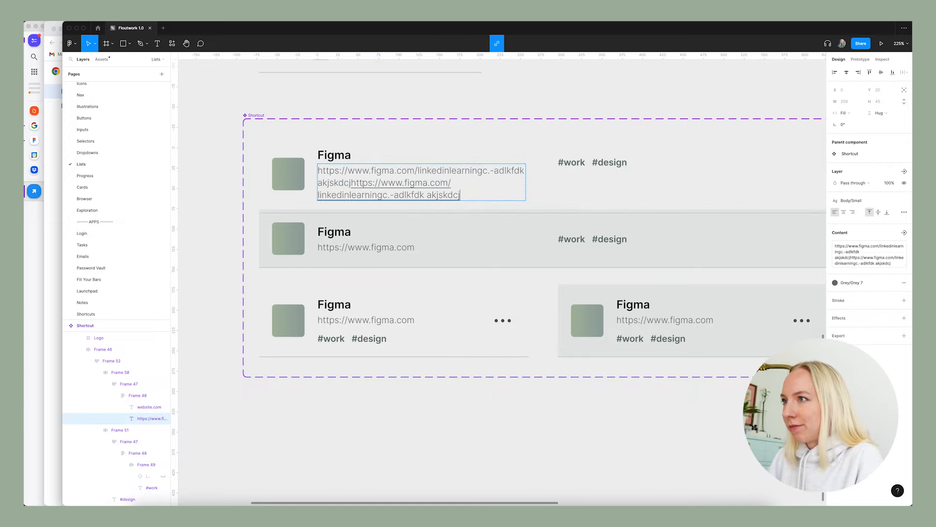
key("Escape")
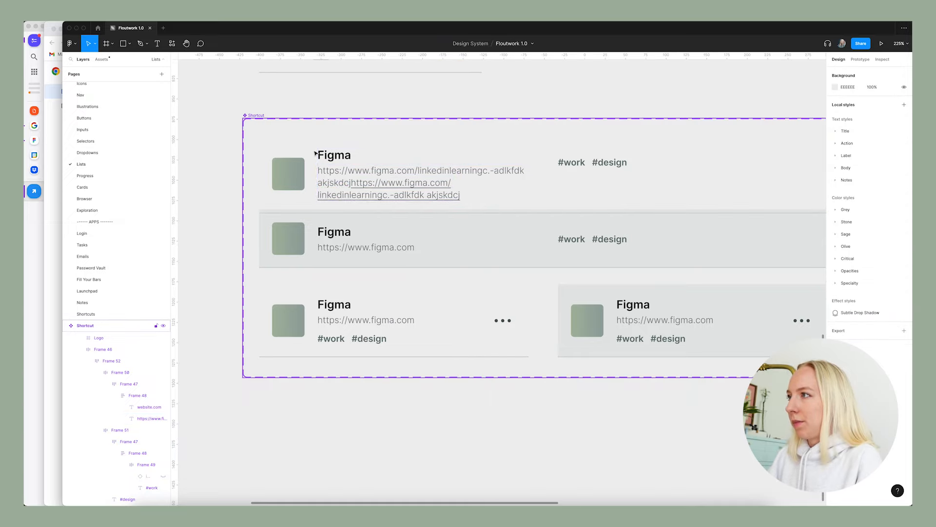
key("Return")
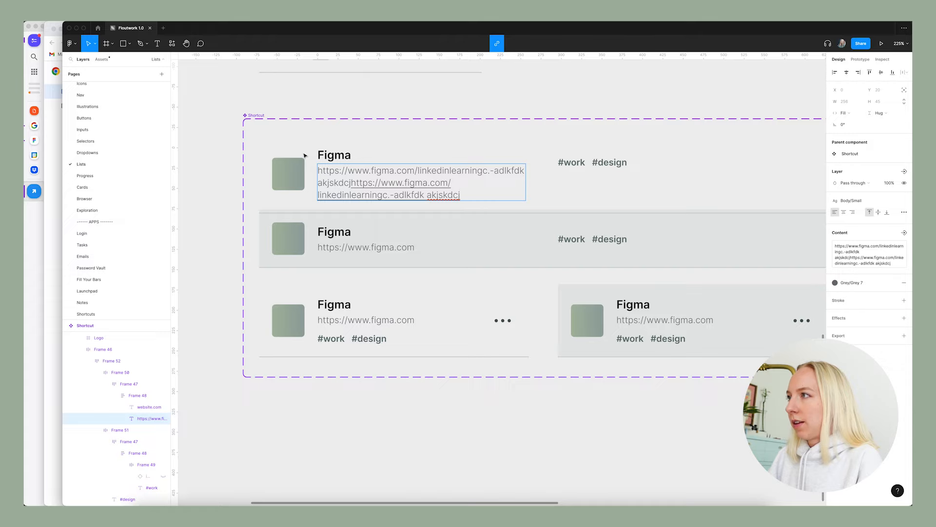
key("Escape")
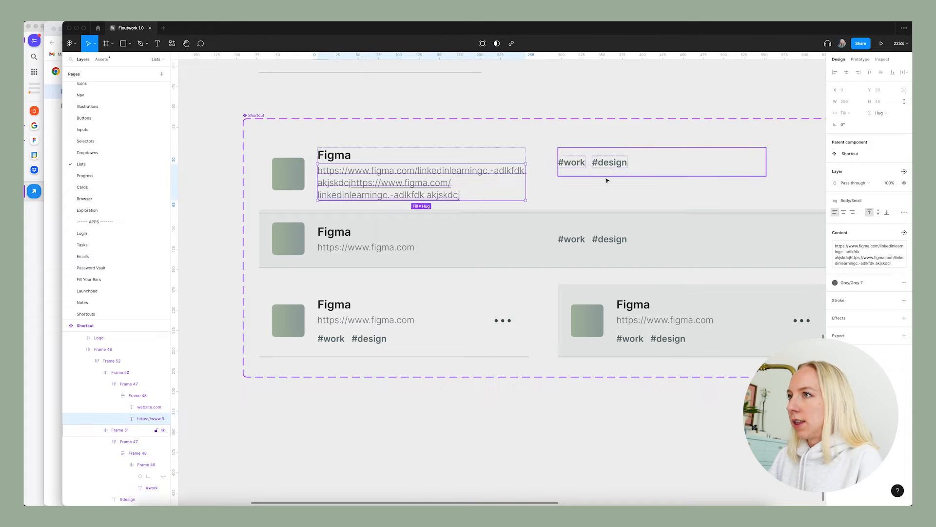
Align the frame holding the Default variant's title, URL and tags to the left and vertically centred.
left_click(618, 172)
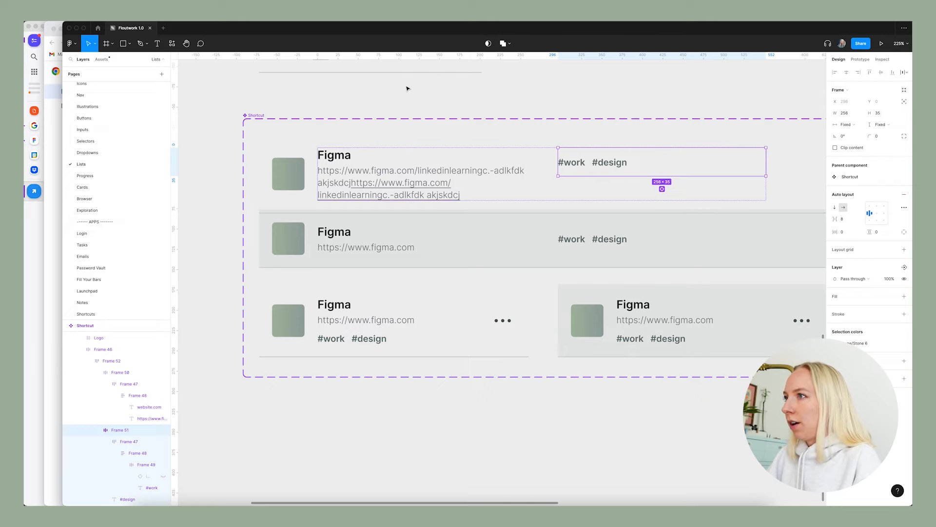
left_click(407, 89)
double_click(416, 167)
double_click(424, 171)
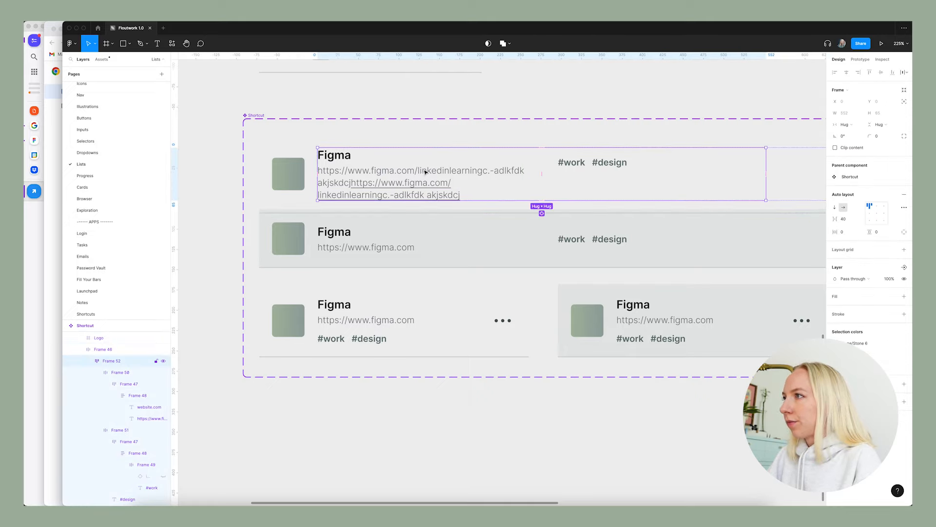
left_click(876, 213)
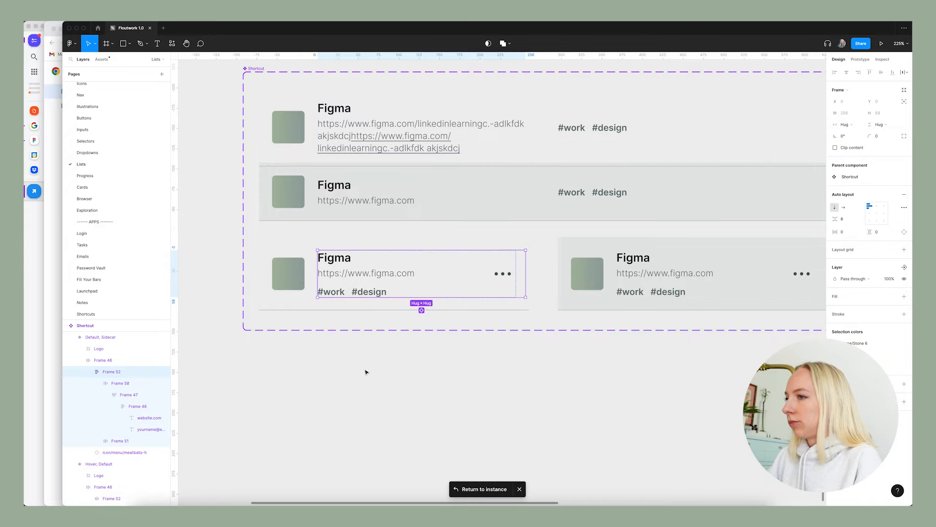
left_click(366, 373)
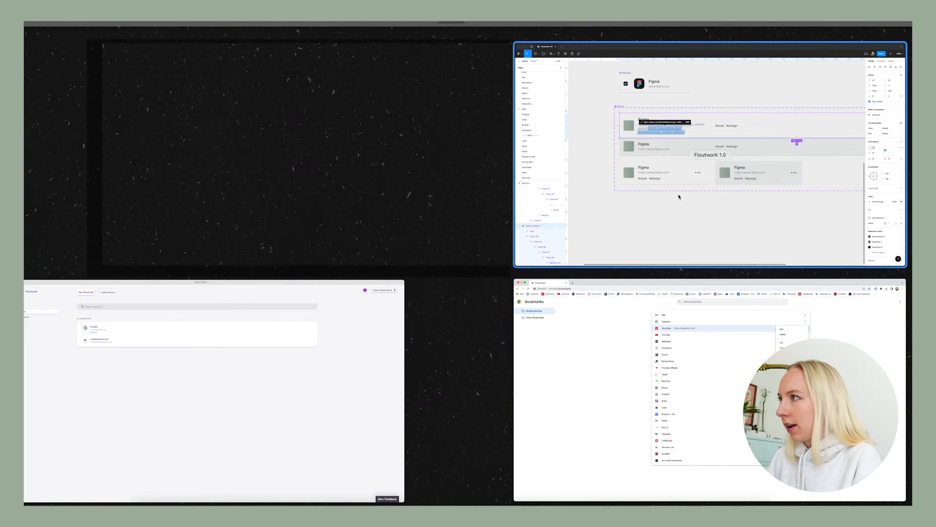
left_click(680, 196)
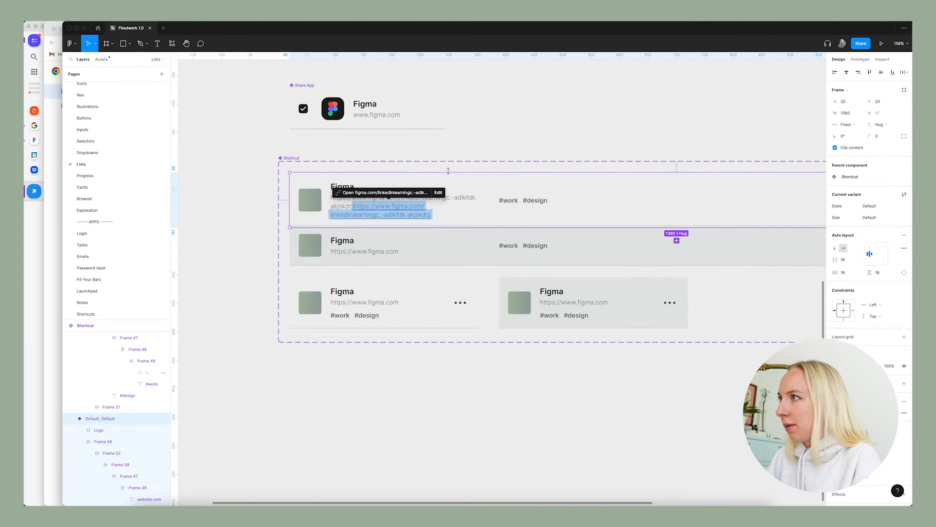
key("Delete")
key("super+z")
key("super+z")
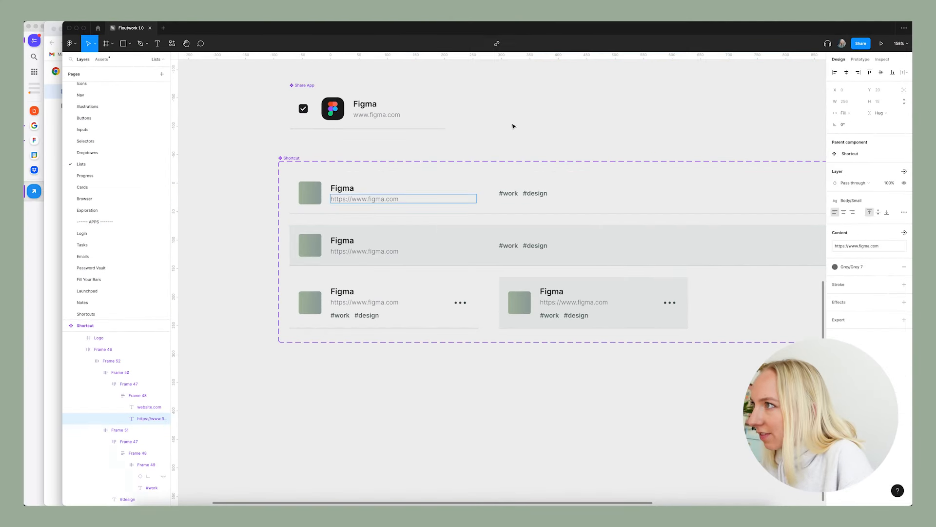
left_click(514, 126)
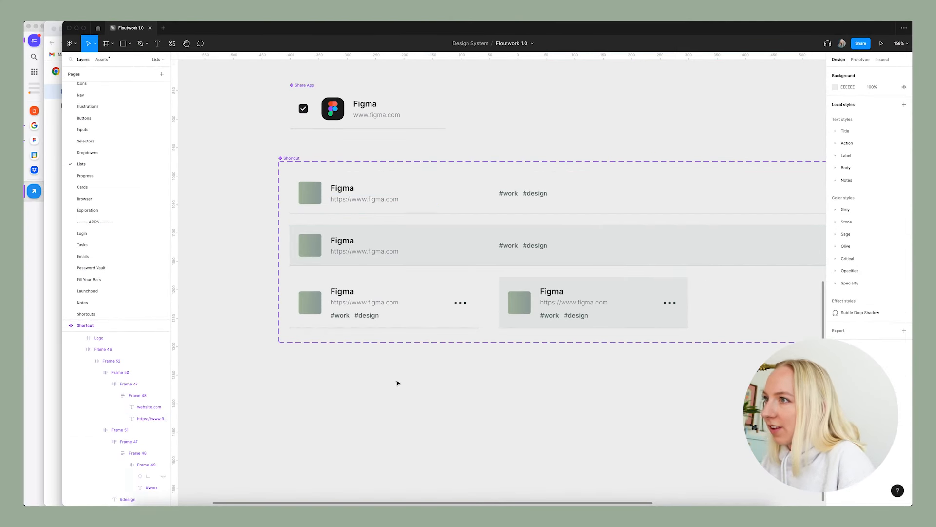
On the Shortcuts page, complete the My LinkedIn Profile bookmark's URL in the sidecar with the full profile username.
left_click(97, 314)
left_click(660, 326)
scroll(514, 206, "up", 5)
left_click(486, 282)
left_click_drag(486, 283, 491, 335)
key("super+z")
left_click(471, 294, "super")
double_click(471, 295)
left_click_drag(476, 291, 441, 292)
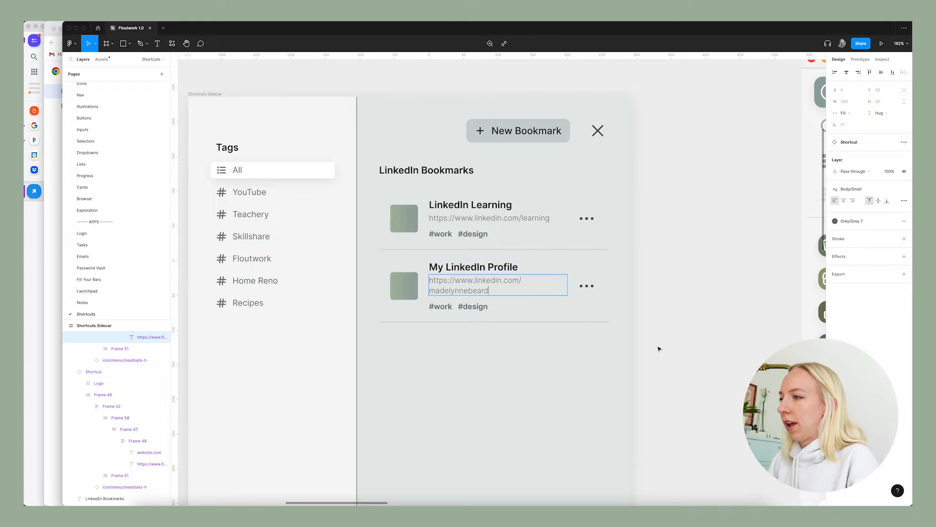
left_click(660, 348)
left_click(701, 347)
Duplicate the LinkedIn Bookmarks heading below the My LinkedIn Profile row to start a second section.
scroll(561, 290, "down", 3)
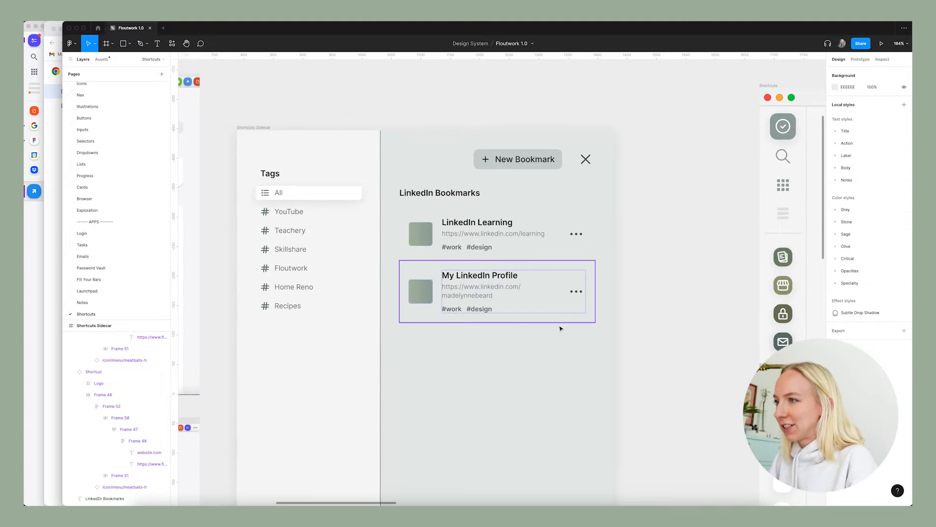
scroll(573, 330, "down", 4)
scroll(667, 333, "down", 3)
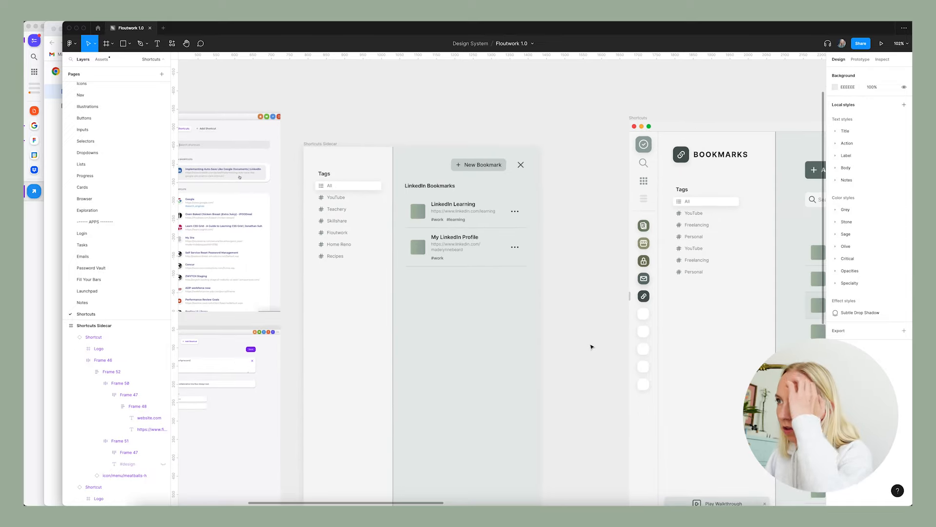
scroll(592, 347, "down", 2)
left_click_drag(441, 205, 453, 289)
left_click(564, 309)
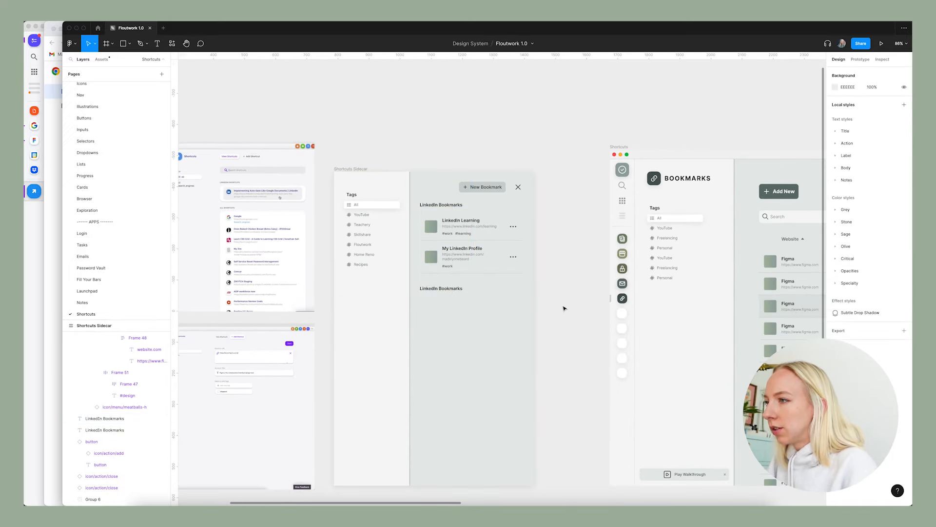
Copy the LinkedIn Learning bookmark row to just under the second LinkedIn Bookmarks heading.
scroll(564, 308, "down", 1)
scroll(564, 308, "up", 3)
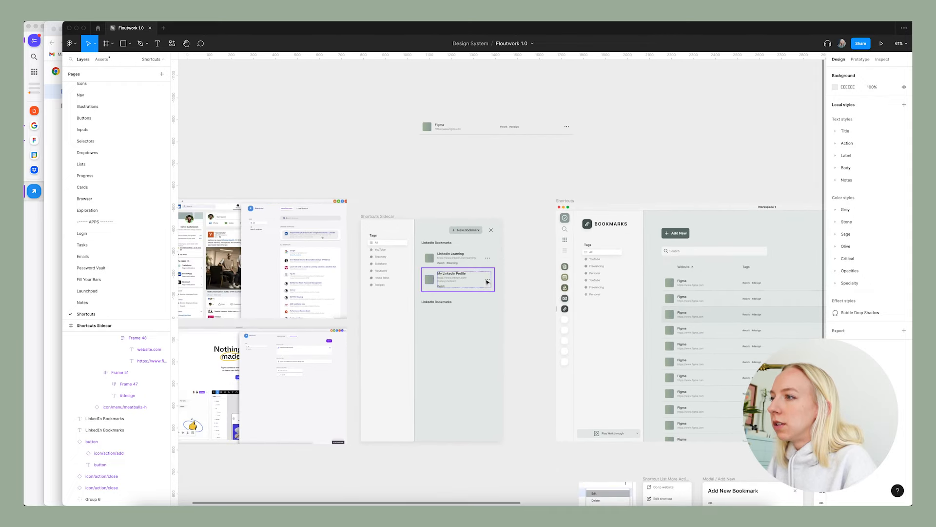
left_click(453, 243)
left_click_drag(453, 241, 454, 330)
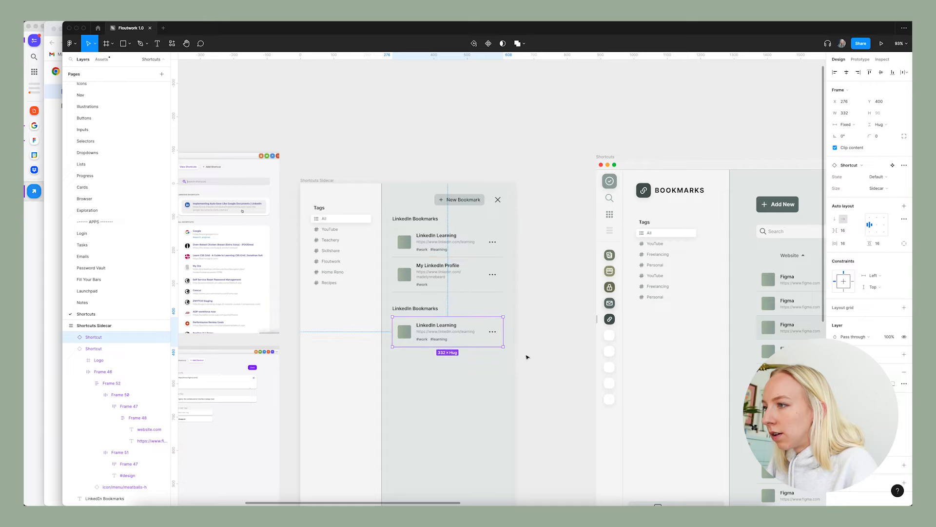
left_click(527, 357)
scroll(456, 382, "up", 5)
scroll(496, 280, "down", 3)
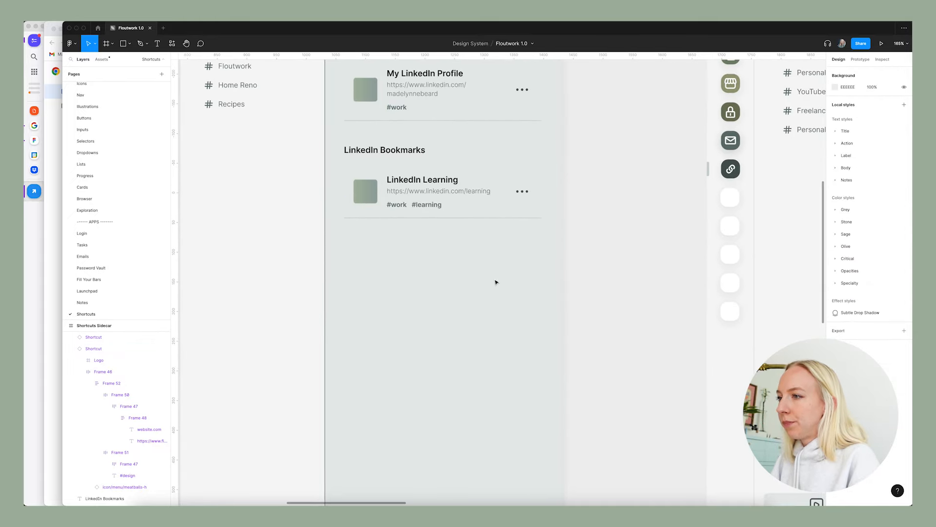
double_click(425, 181)
type("Figma")
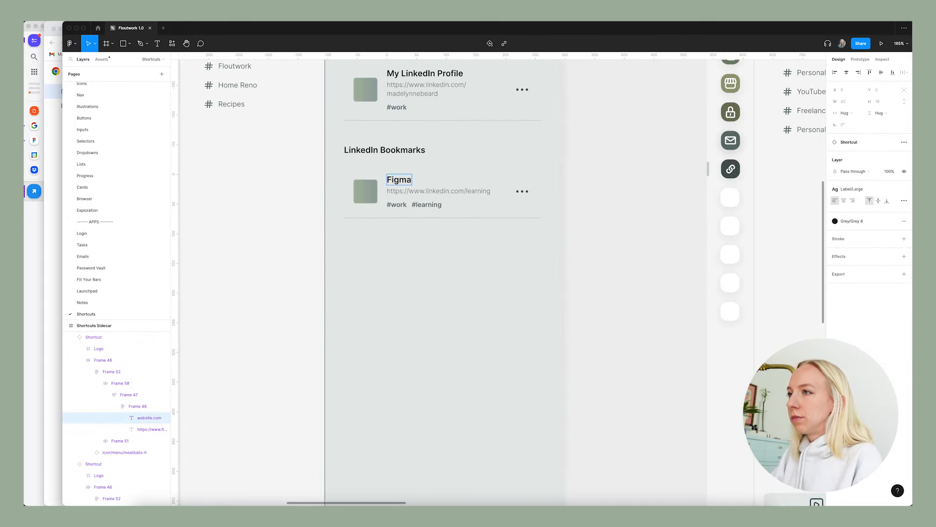
triple_click(437, 191)
left_click(425, 192)
left_click_drag(426, 190, 490, 191)
type("figma.com")
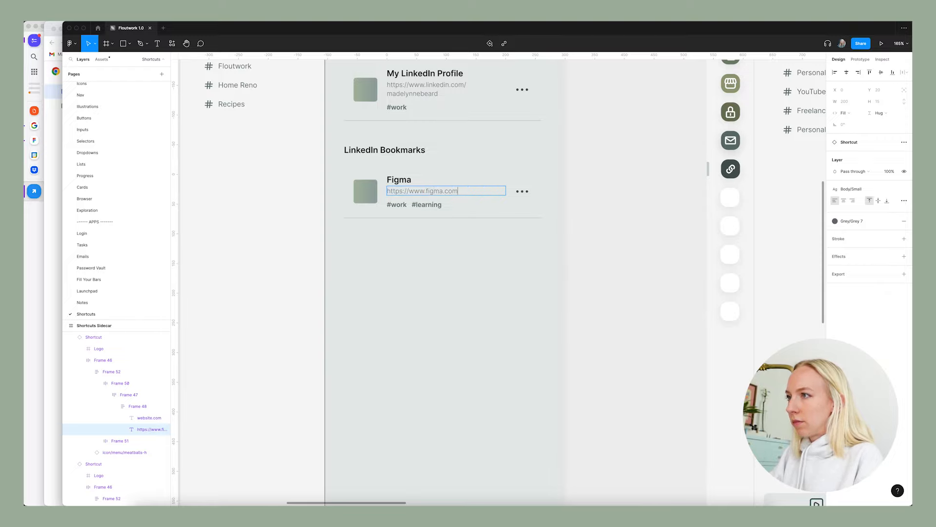
key("Escape")
key("Escape")
Fill the second section with evenly stacked copies of the Figma bookmark row down to the sidecar's lower edge.
scroll(488, 244, "down", 5)
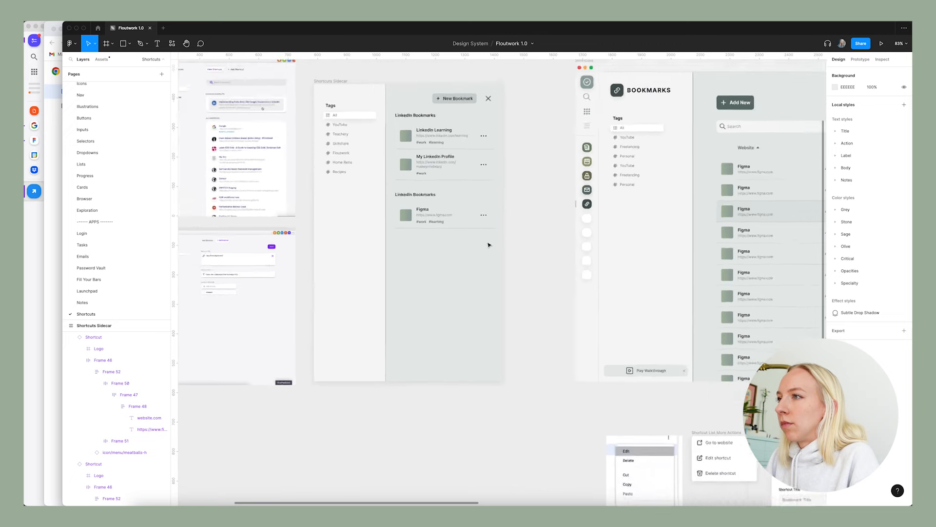
left_click(566, 246)
scroll(535, 245, "up", 1)
left_click_drag(437, 255, 440, 277)
key("super+d")
key("super+d")
key("super+d")
key("super+d")
key("super+d")
key("super+d")
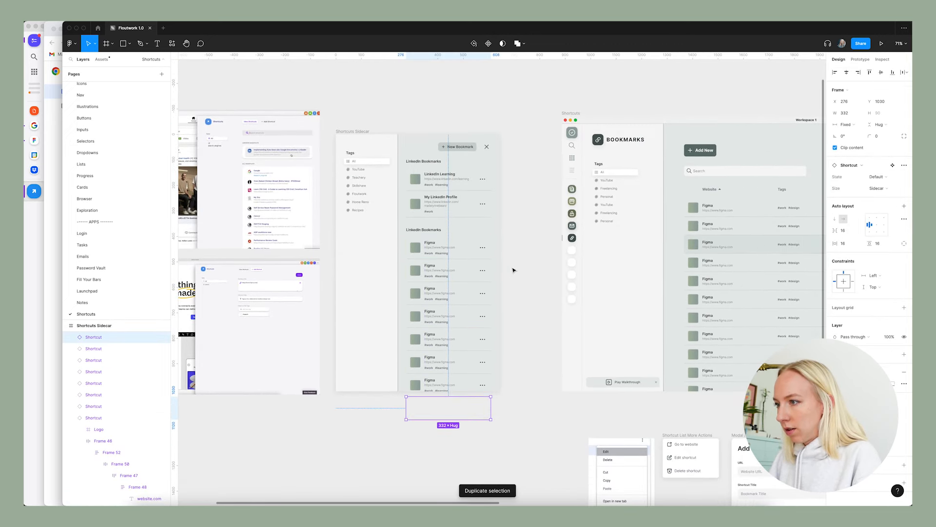
left_click(515, 258)
Review the sidecar's bookmark sections and the overall layout of the Shortcuts, Browser, Sidecar and modal screens.
scroll(515, 261, "up", 2)
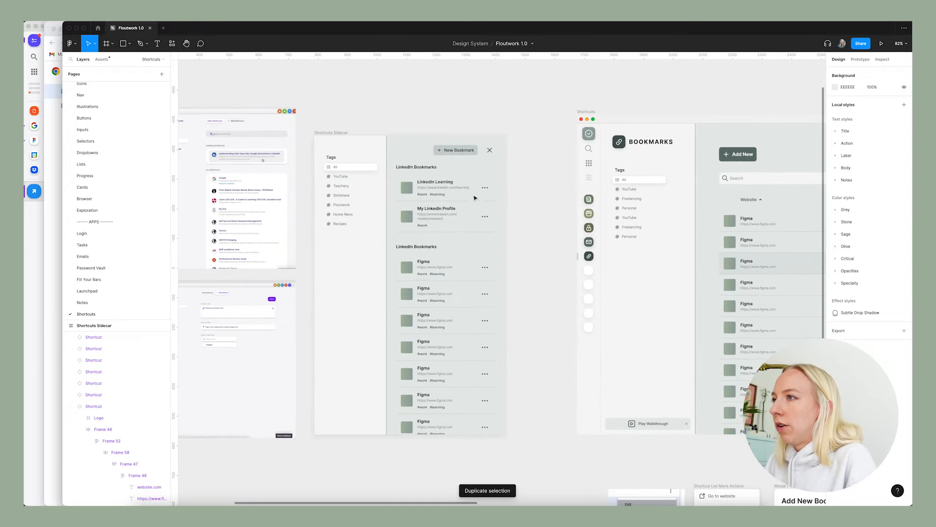
scroll(444, 261, "up", 1)
scroll(399, 251, "up", 5)
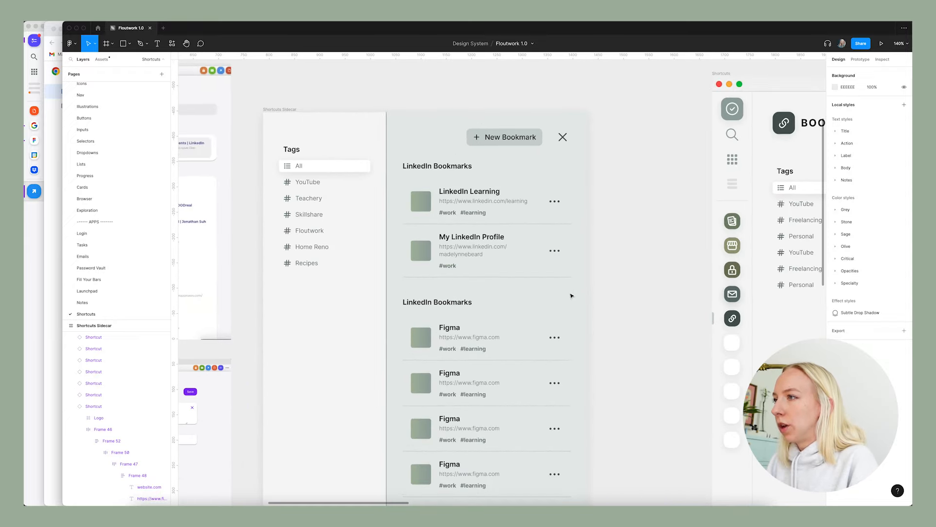
scroll(571, 295, "down", 3)
scroll(571, 295, "right", 2)
scroll(571, 295, "right", 2)
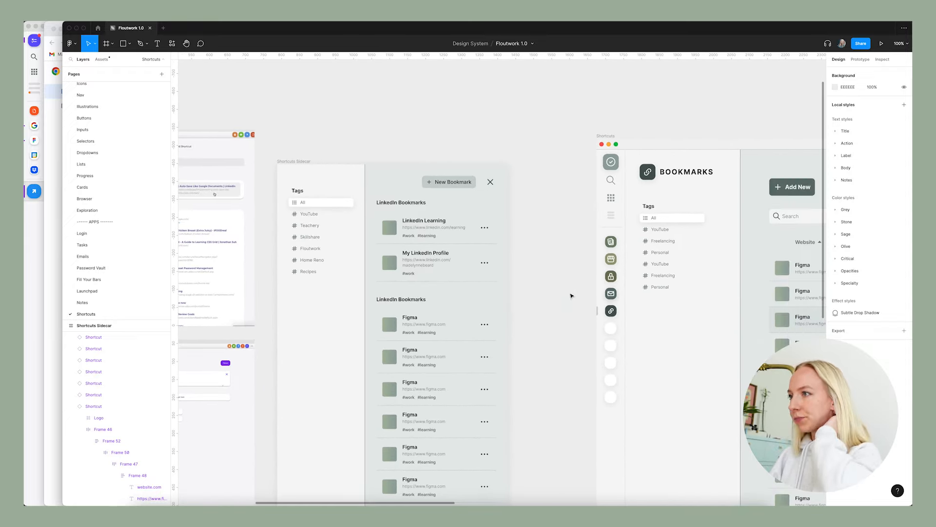
scroll(275, 340, "down", 5)
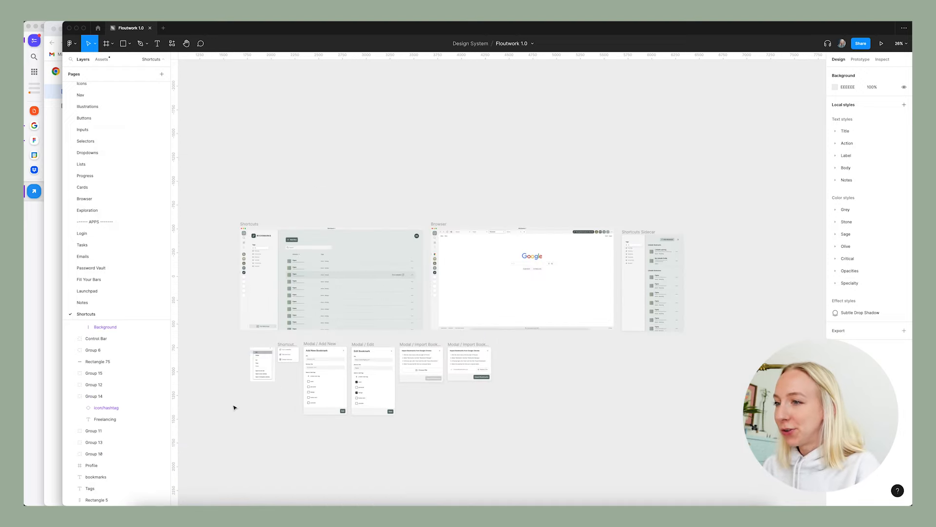
scroll(232, 403, "left", 3)
scroll(236, 394, "down", 3)
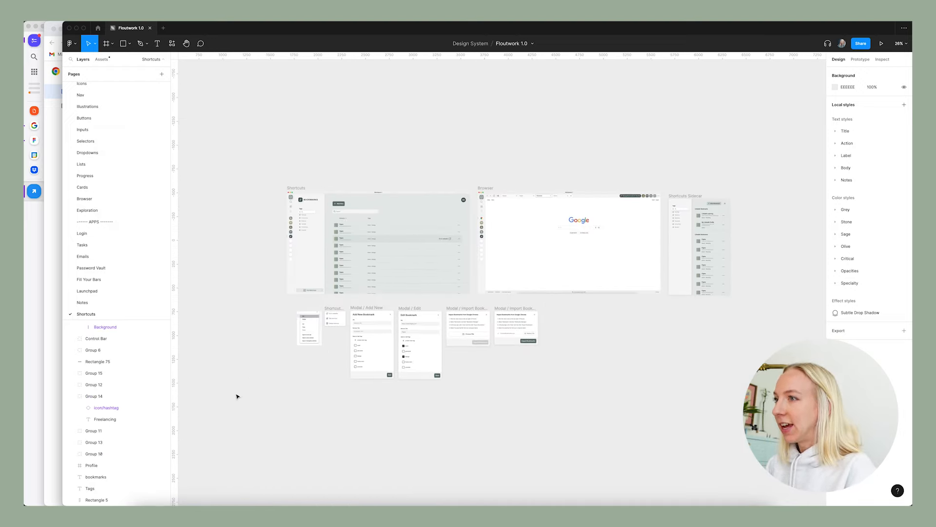
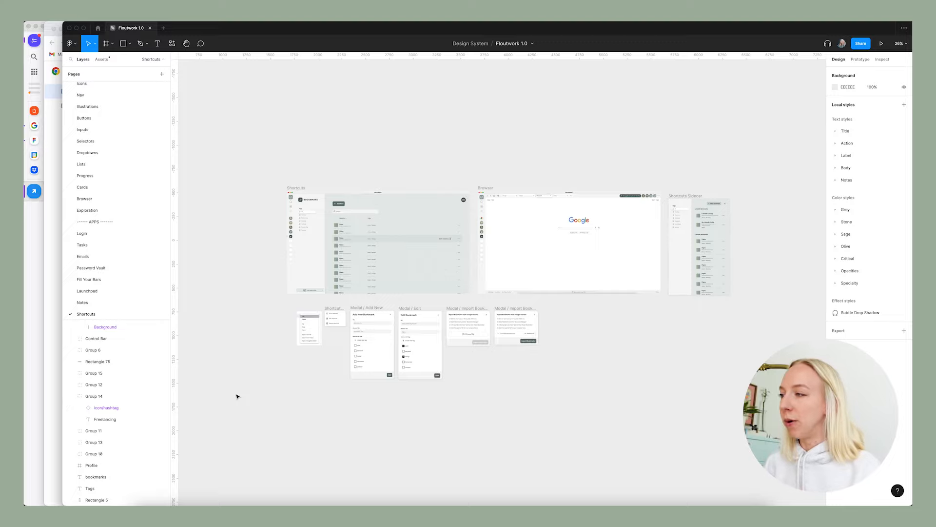
Examine the existing prototype connections between the Shortcuts, Browser, Sidecar and modal frames.
scroll(277, 408, "right", 3)
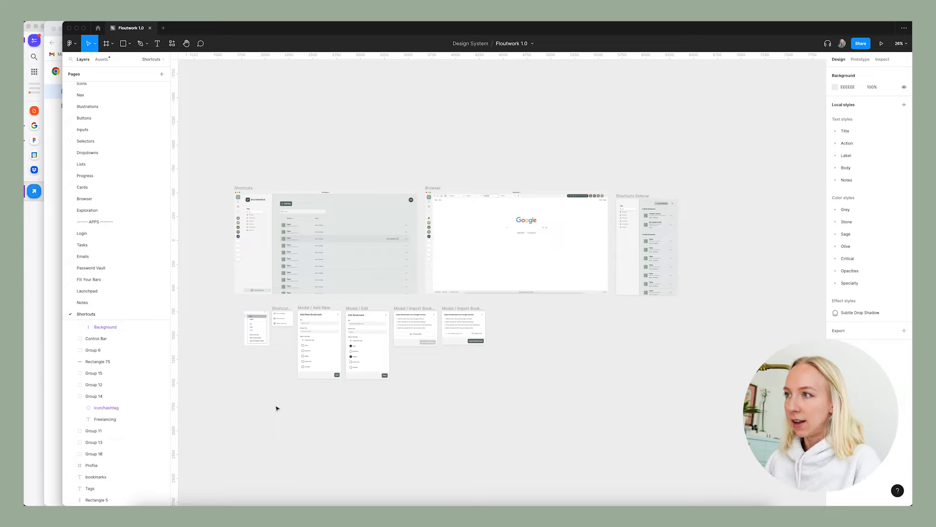
scroll(277, 408, "left", 1)
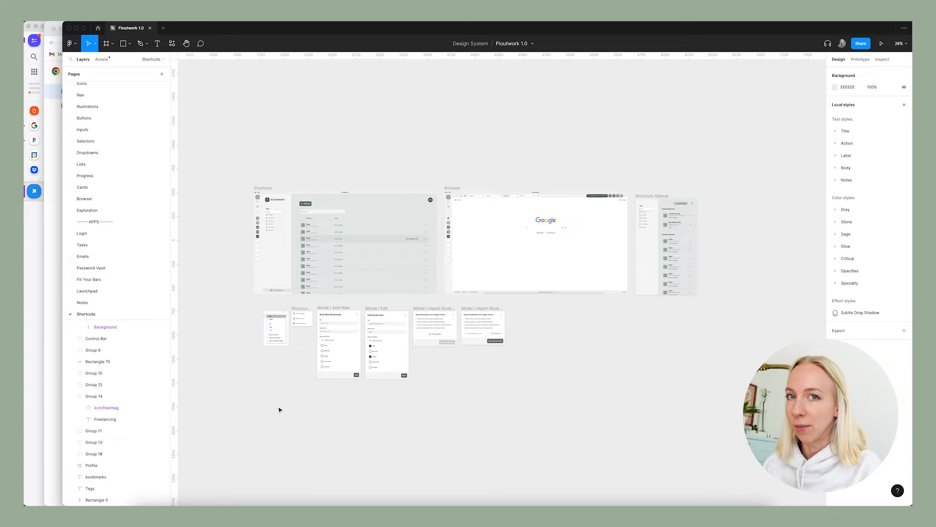
scroll(255, 433, "left", 9)
scroll(255, 433, "right", 10)
scroll(255, 433, "left", 1)
left_click(860, 59)
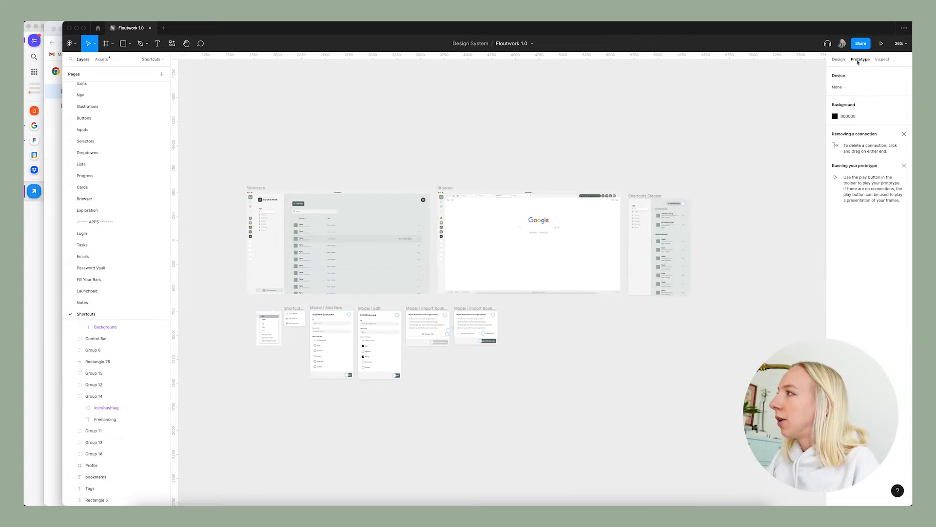
left_click(269, 276)
scroll(270, 277, "up", 5)
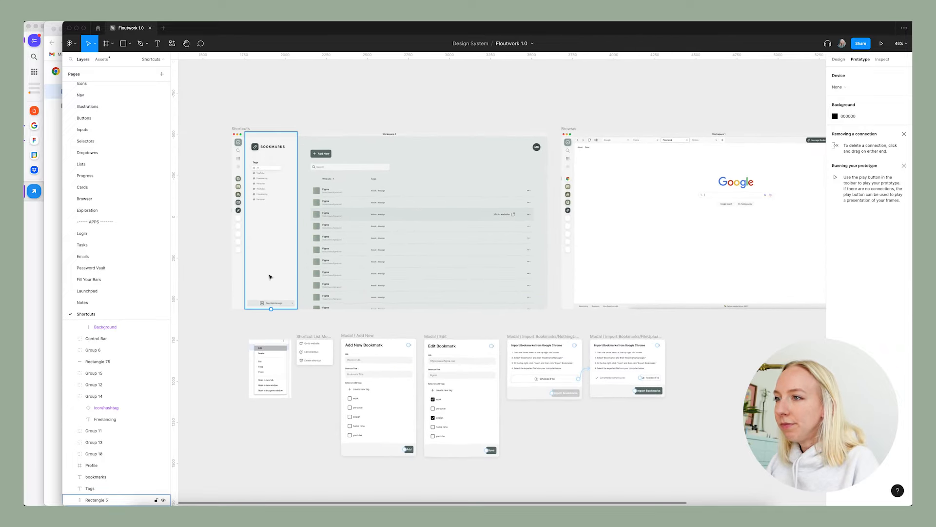
key("Escape")
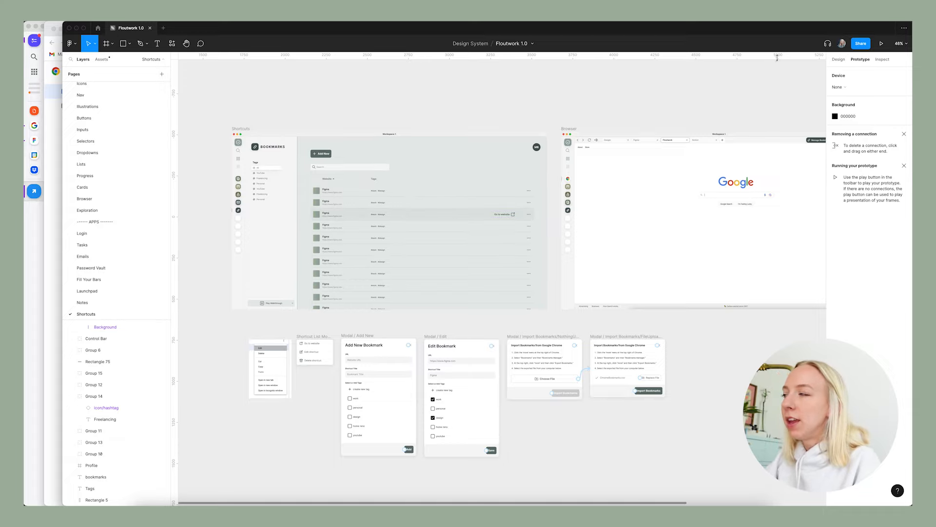
Set the State of the third bookmark row on the Shortcuts screen to Default.
left_click(483, 214)
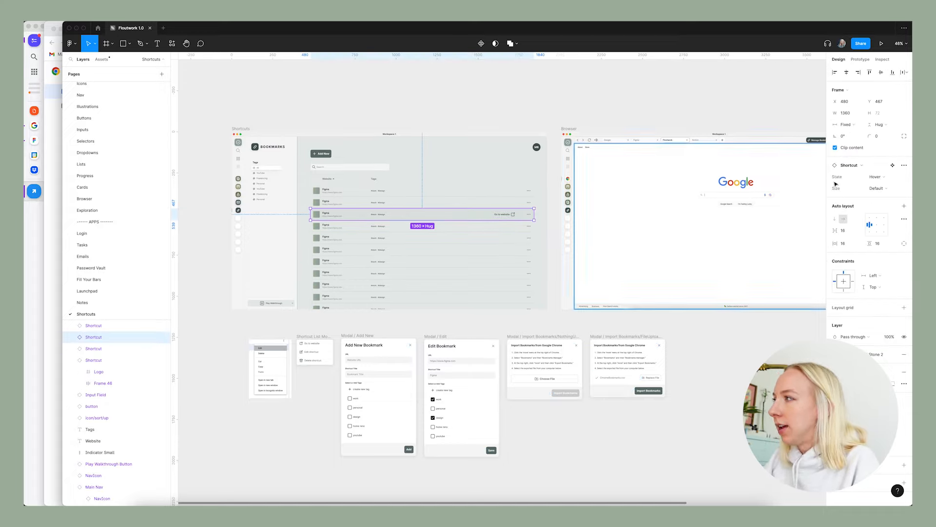
left_click(881, 188)
left_click(873, 197)
left_click(393, 96)
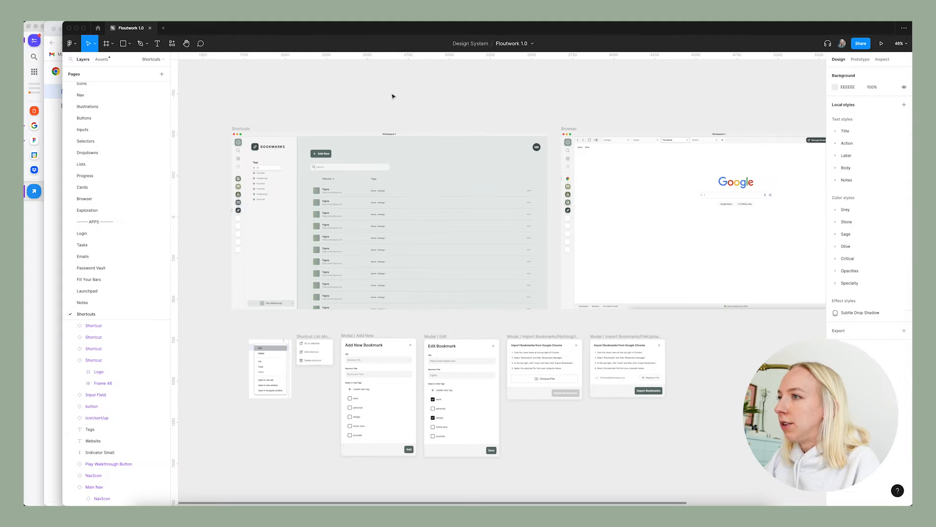
Go to the main component of the first bookmark row and select its full-width Default variant.
right_click(344, 191)
mouse_move(399, 369)
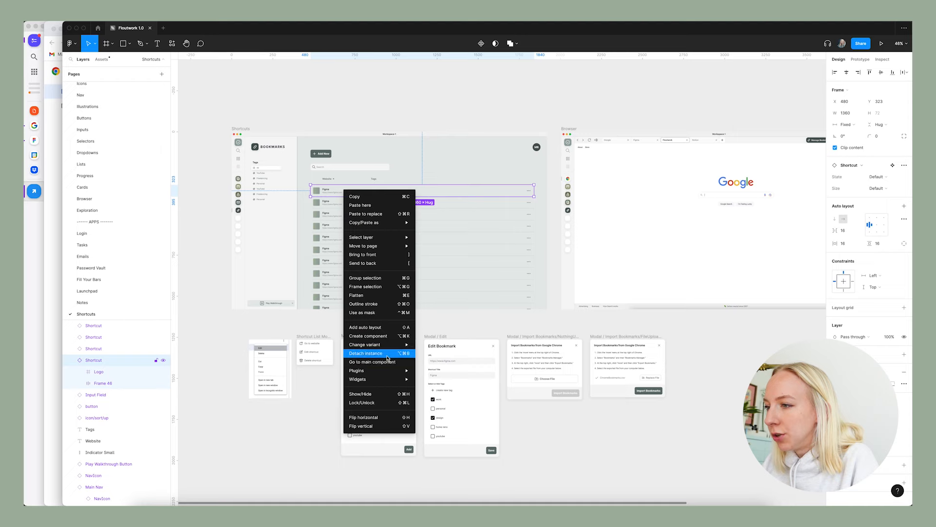
left_click(385, 362)
left_click(414, 246)
left_click(320, 286)
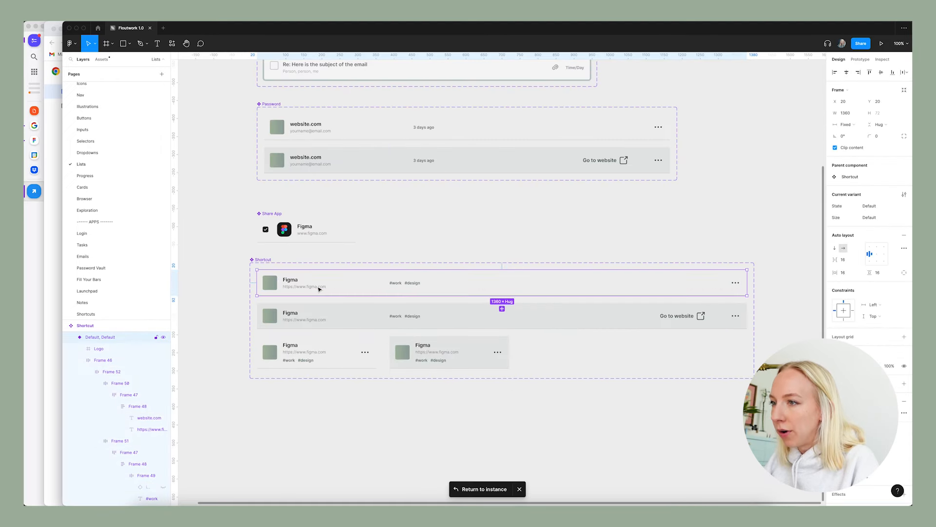
Connect the full-width Default variant to the Hover variant of the same size, changing while hovering with an instant animation.
left_click(861, 60)
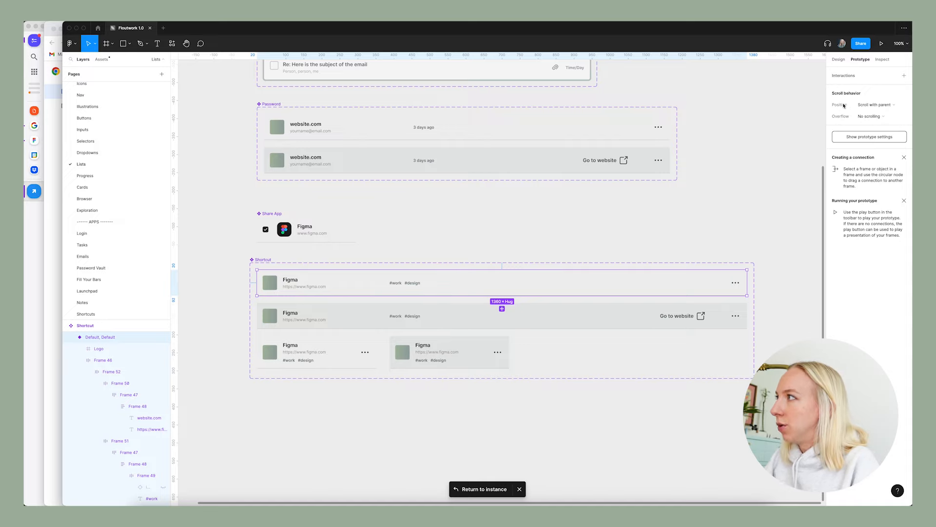
left_click_drag(501, 270, 511, 319)
left_click(768, 106)
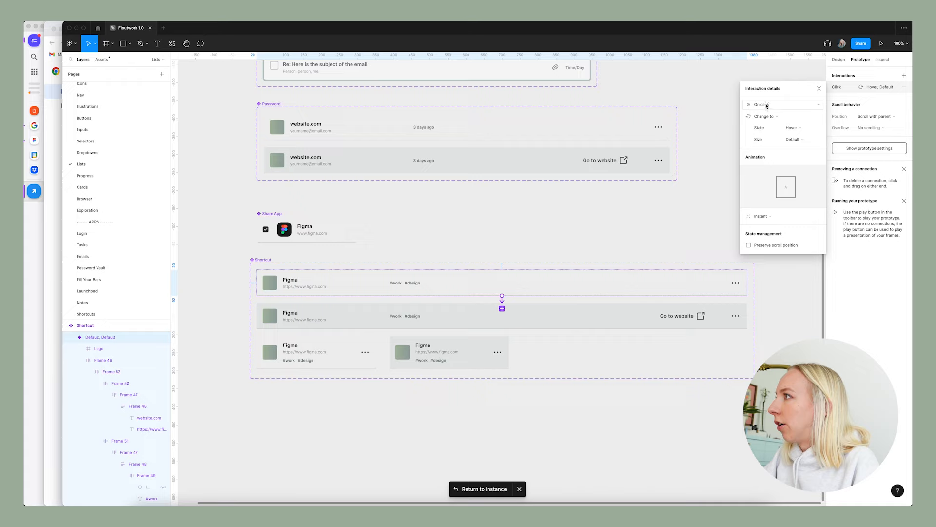
left_click(768, 105)
left_click(775, 123)
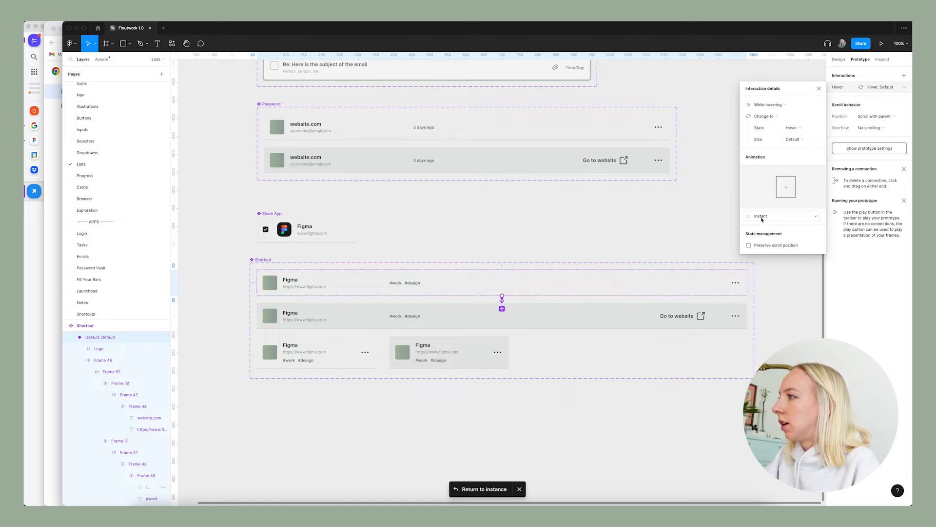
left_click(818, 90)
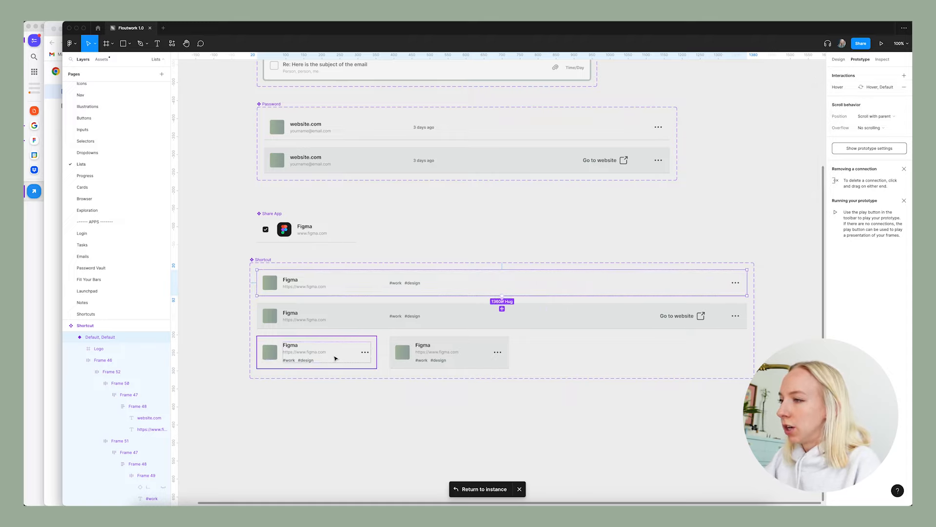
Connect the Sidecar-size Default variant of the Shortcut component to its Hover variant, changing while hovering.
left_click(368, 357)
left_click_drag(376, 352, 410, 355)
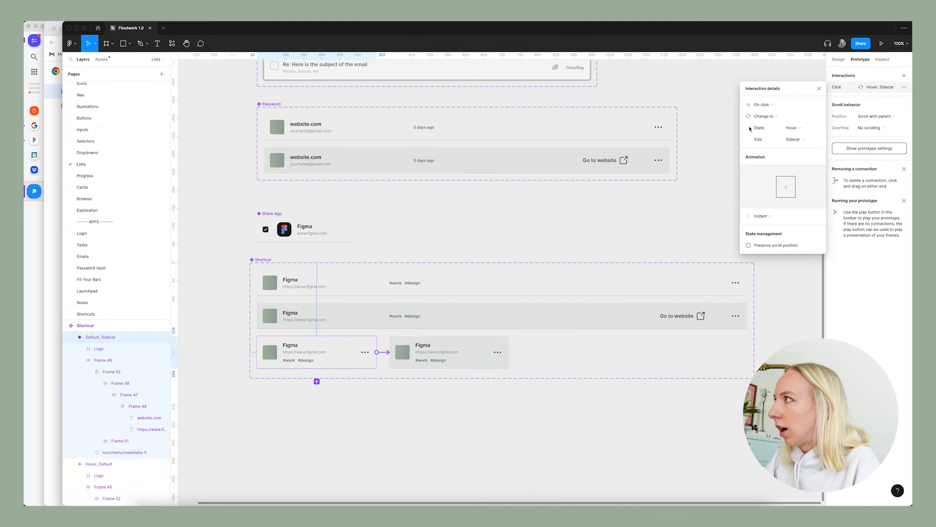
left_click(761, 106)
left_click(764, 122)
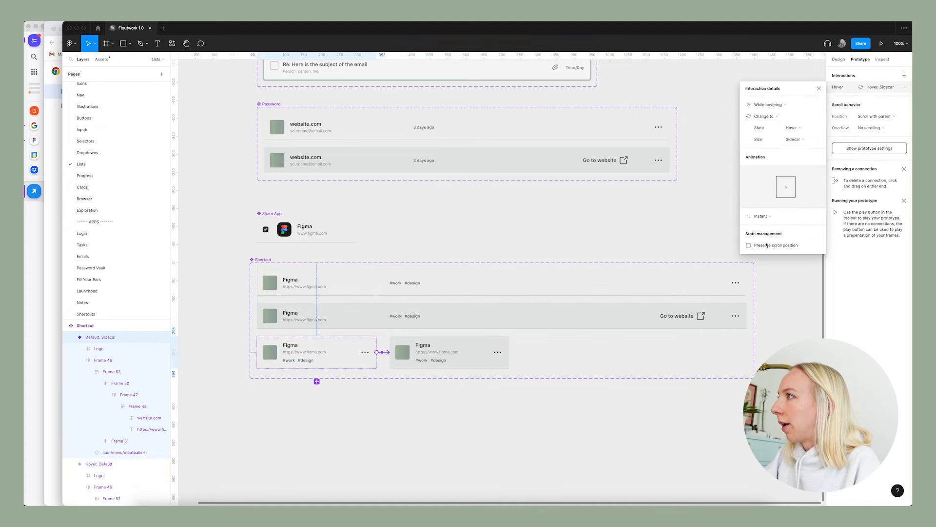
left_click(735, 130)
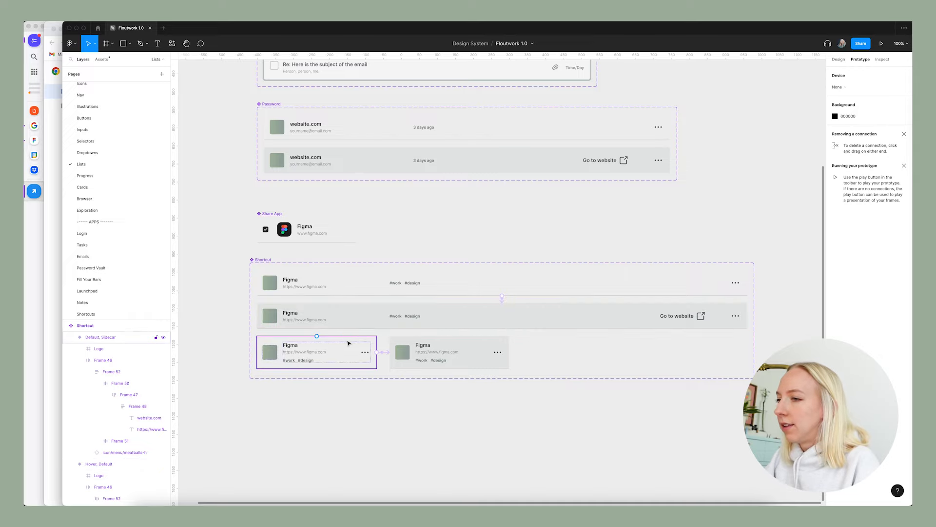
Return to the Shortcuts page, preview the Shortcuts frame to check the rows' hover effect, and close the preview.
left_click(837, 59)
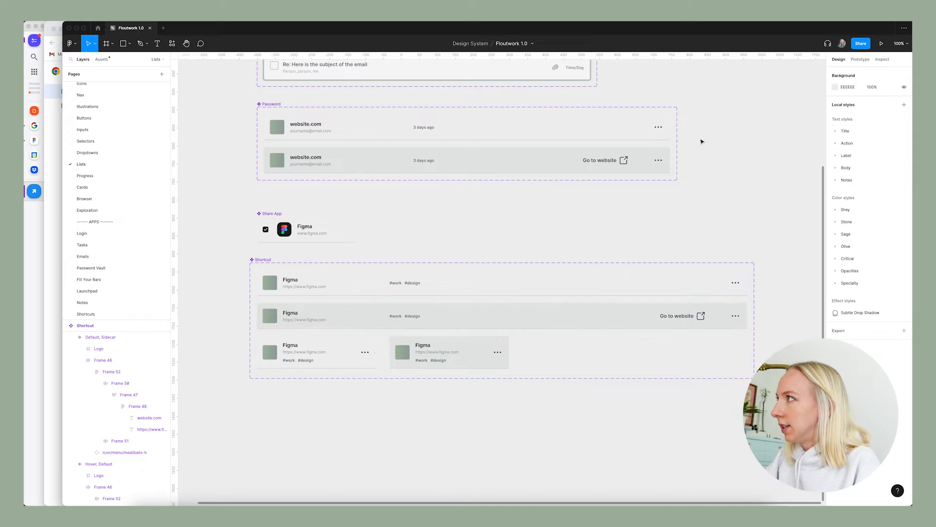
left_click(102, 315)
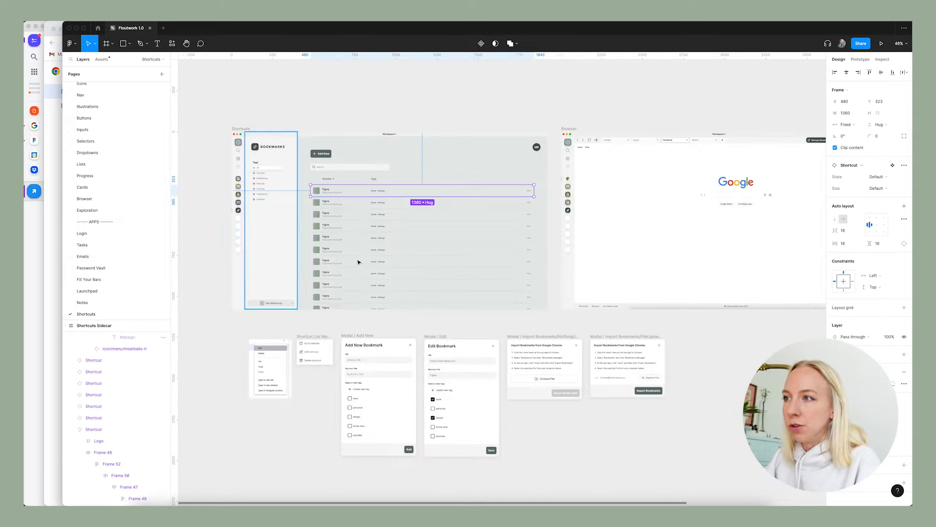
left_click(241, 129)
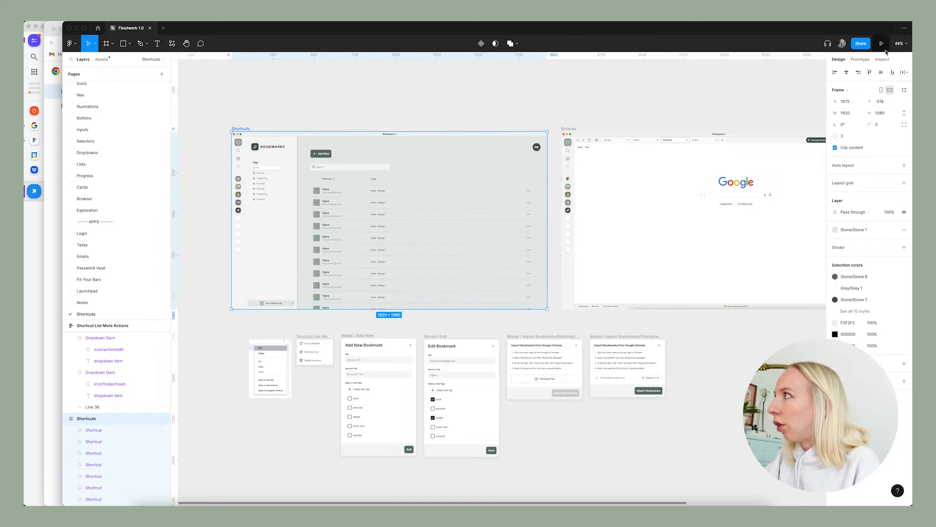
left_click(881, 46)
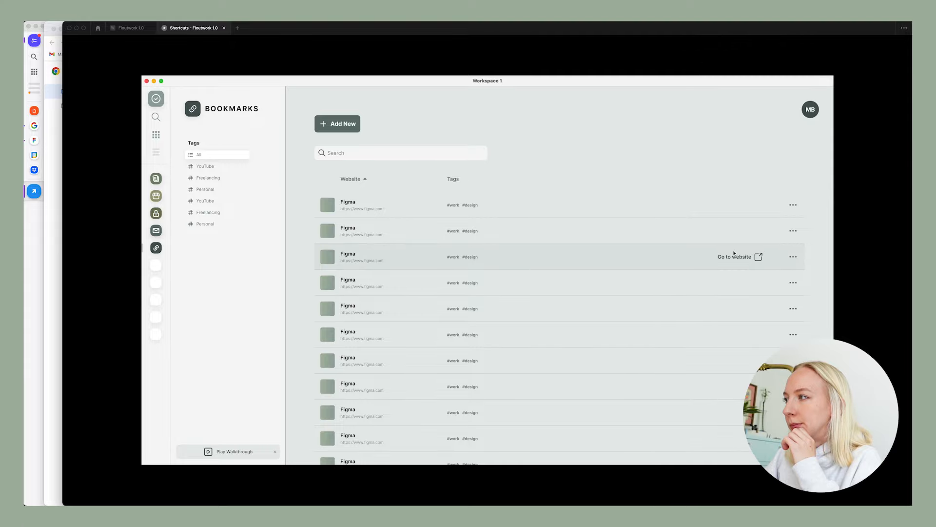
left_click(224, 28)
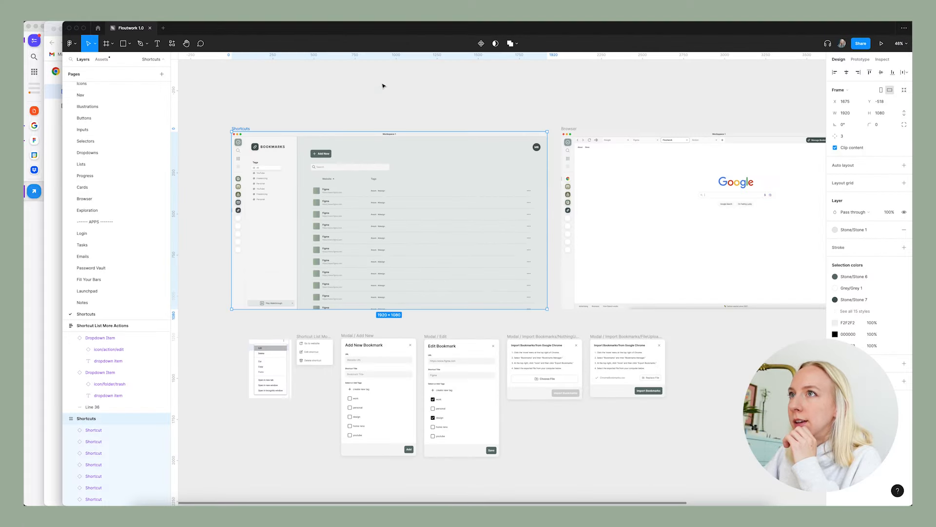
Examine the more-actions menu and the add, edit and import modals below the Shortcuts screen.
scroll(316, 343, "up", 3)
left_click(312, 254)
left_click(317, 316)
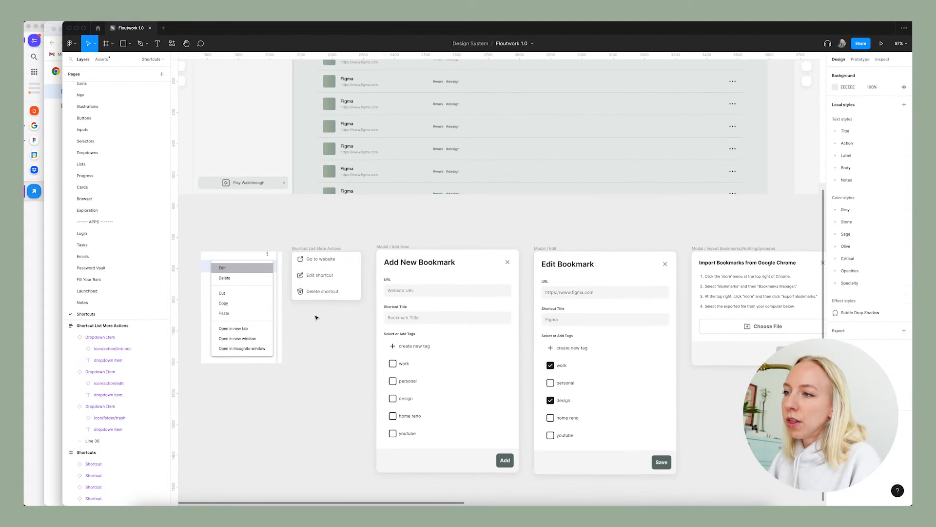
scroll(318, 316, "down", 3)
scroll(339, 273, "down", 3)
left_click(330, 270)
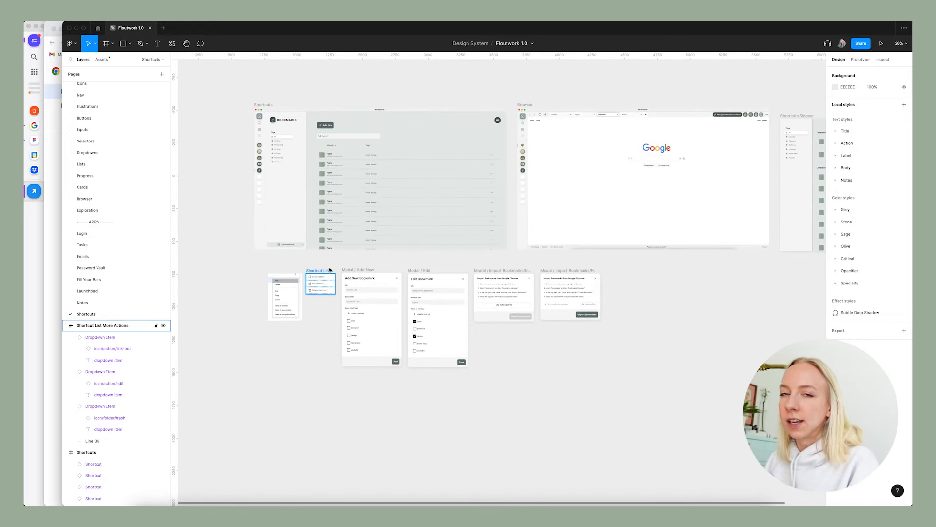
left_click(359, 270)
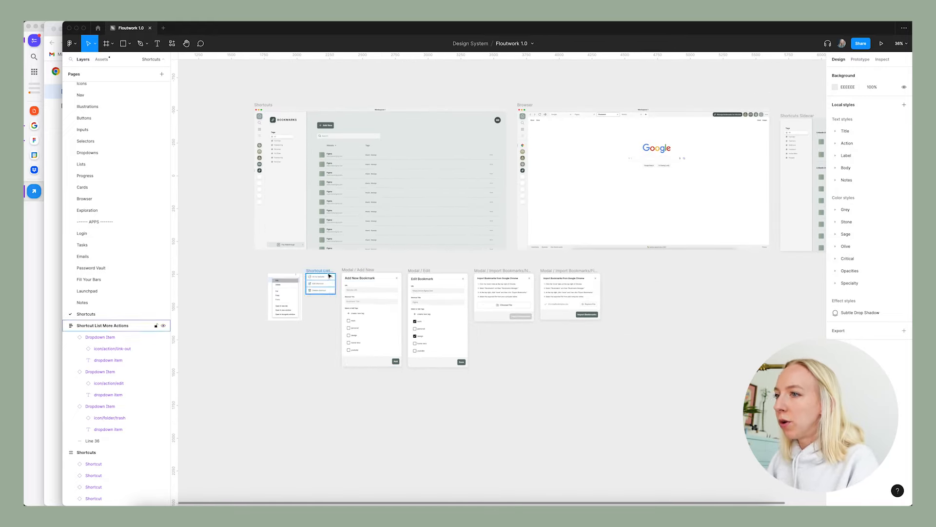
left_click_drag(330, 271, 342, 309)
scroll(500, 212, "up", 5)
scroll(470, 266, "down", 5)
scroll(476, 267, "down", 4)
left_click(327, 326)
scroll(329, 328, "right", 1)
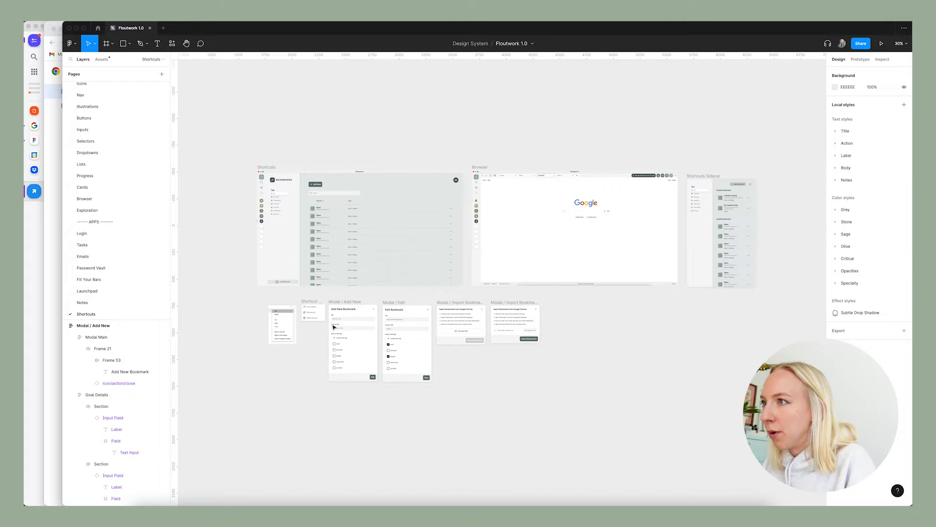
scroll(305, 341, "up", 5)
left_click(417, 278)
scroll(417, 278, "down", 2)
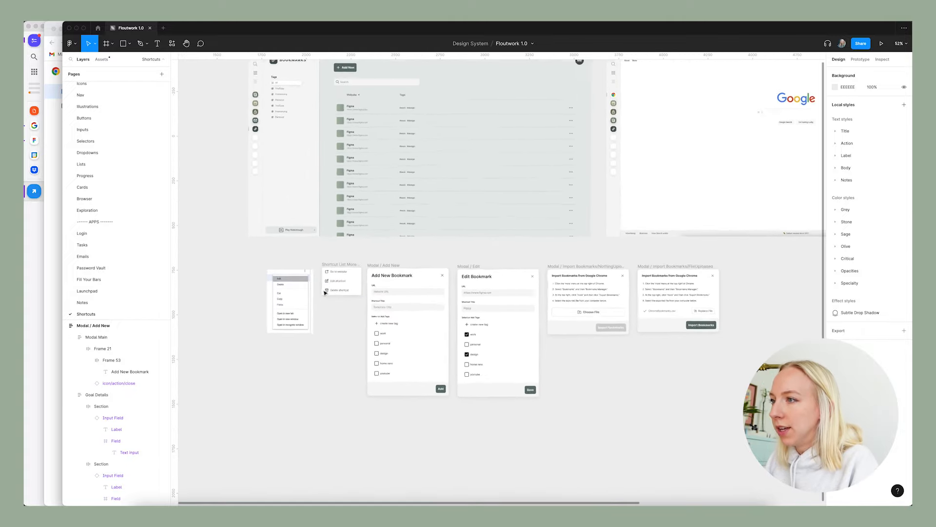
scroll(369, 289, "up", 2)
Connect the Add New button on the Shortcuts screen to the Modal / Add New frame, opening it as an overlay on click.
left_click(860, 59)
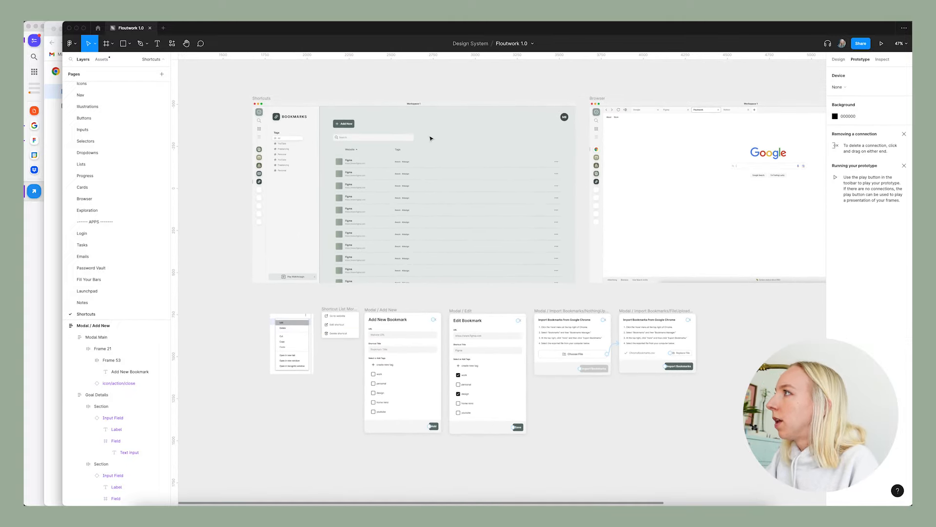
left_click(344, 124)
left_click_drag(344, 128, 410, 334)
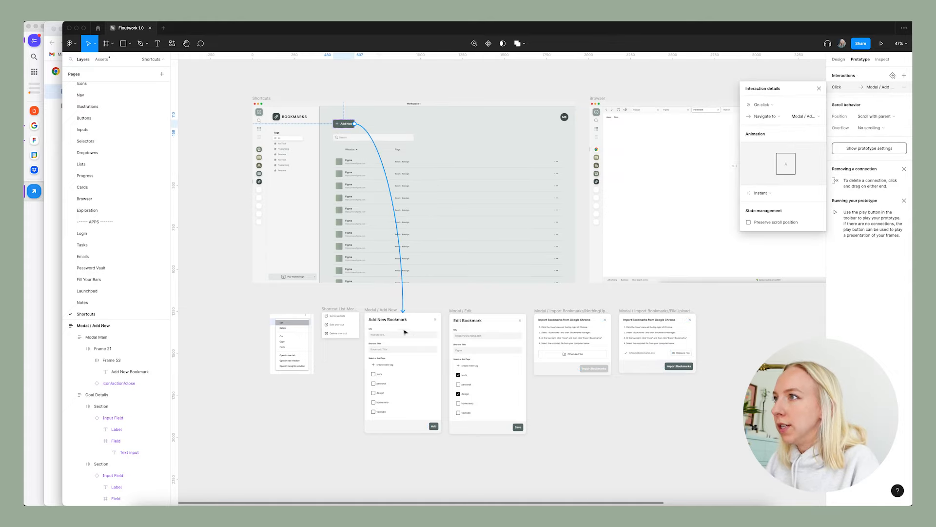
left_click(780, 117)
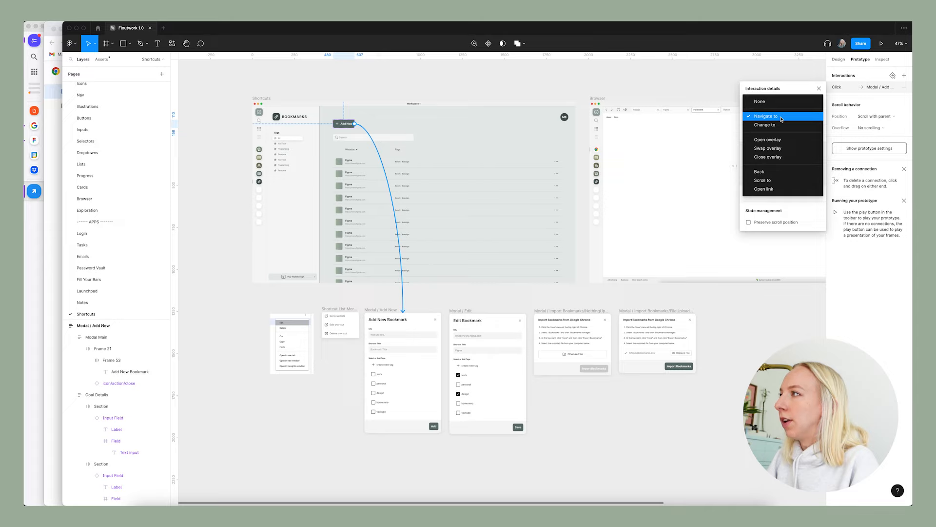
left_click(784, 141)
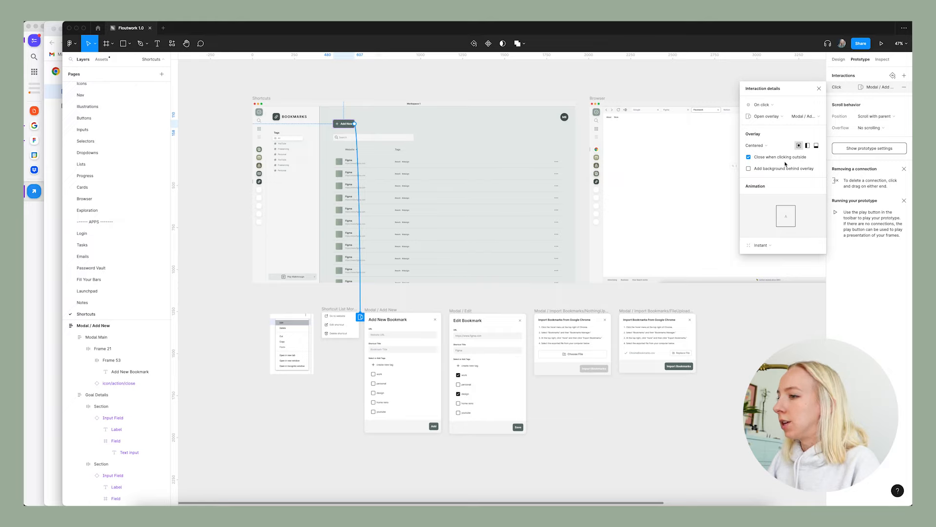
Add a background behind the Add New modal overlay in 000000 at 16% opacity.
left_click(749, 168)
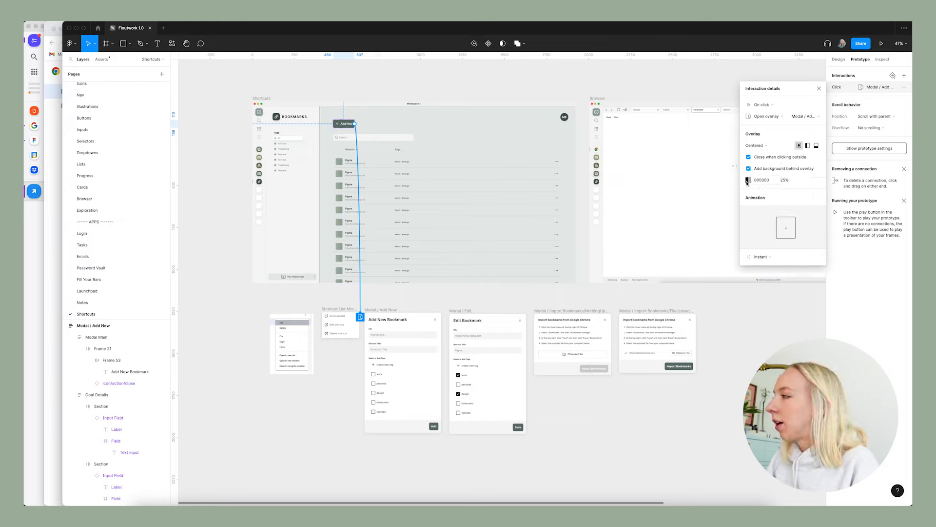
left_click(749, 180)
left_click(785, 181)
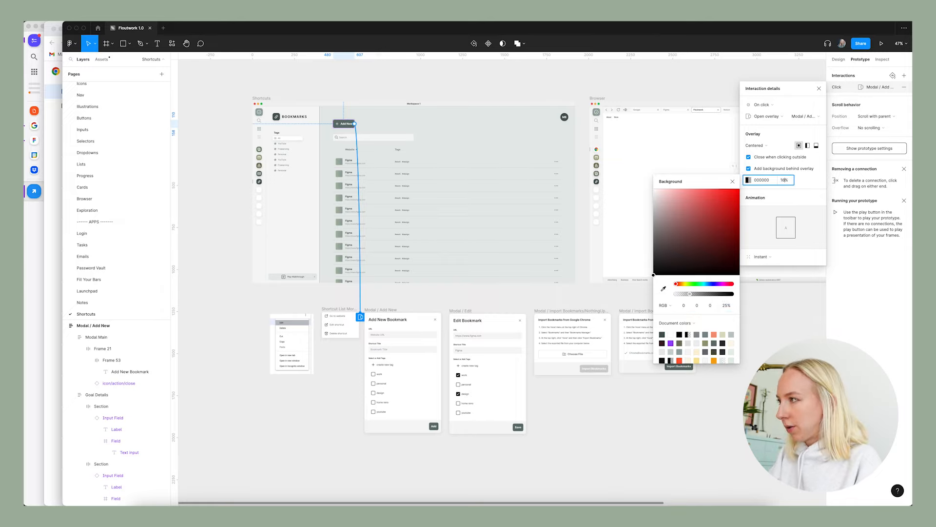
key("Return")
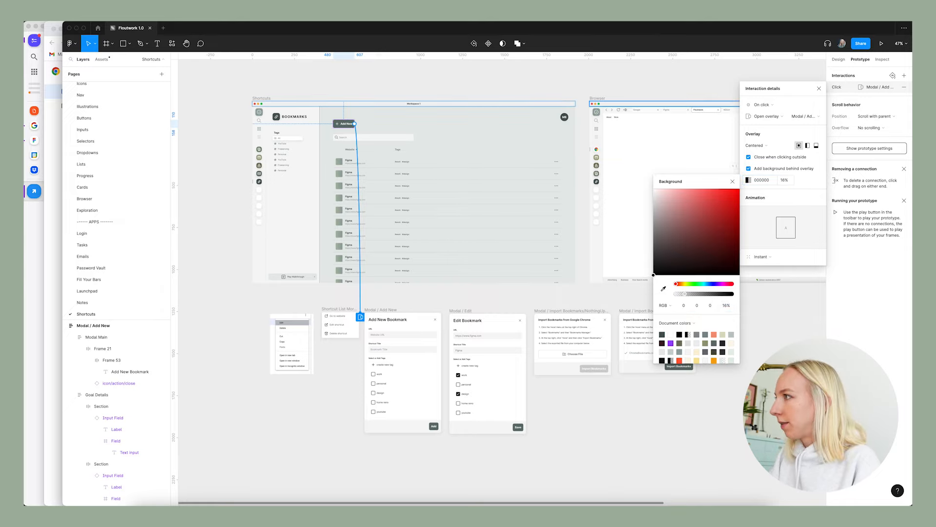
left_click(733, 183)
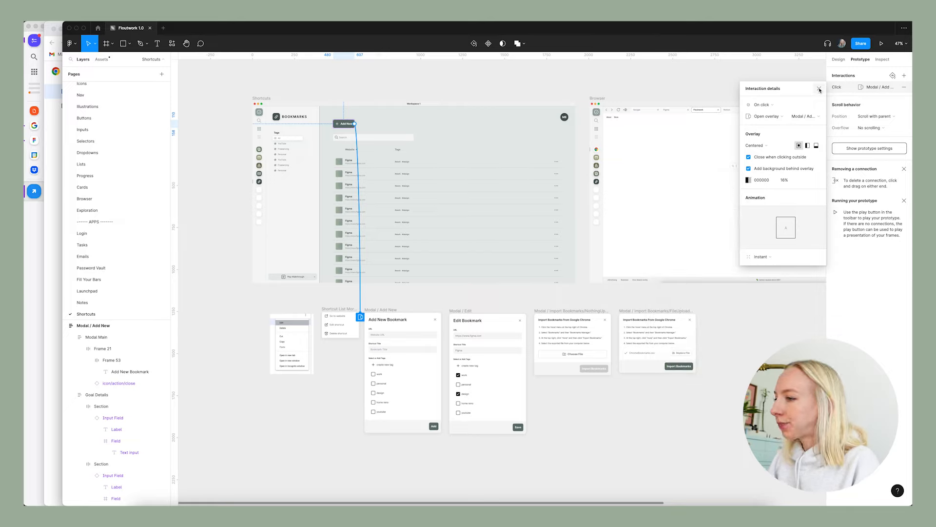
left_click(819, 89)
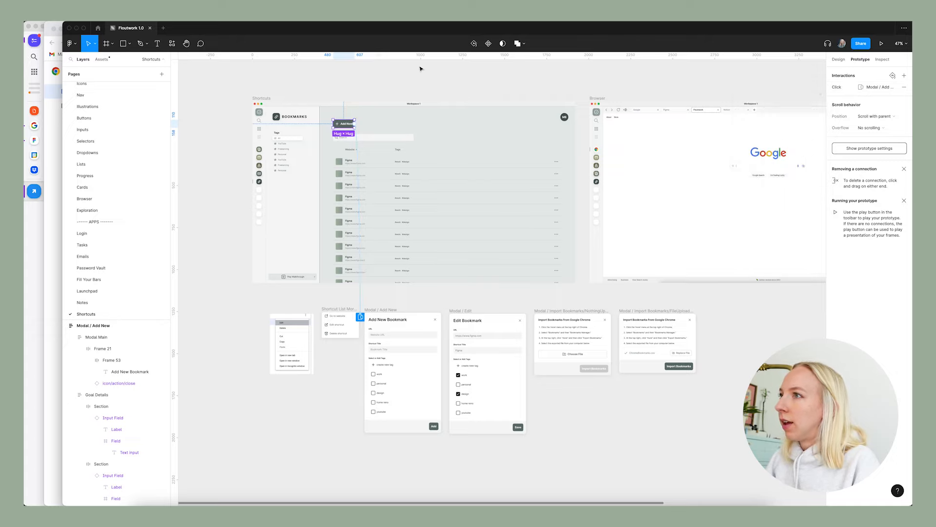
Move the Shortcut List More Actions menu into the Shortcuts frame, over the lower rows near their three-dot icons.
scroll(483, 322, "right", 3)
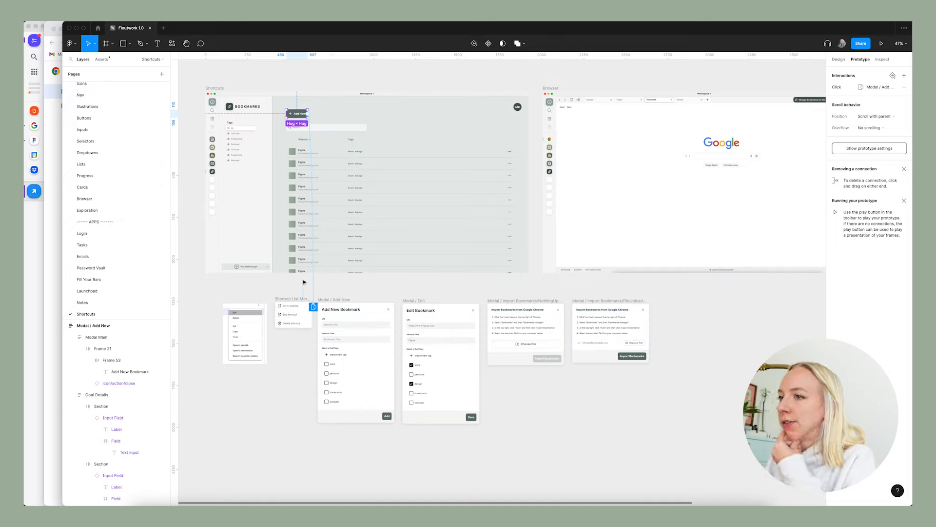
left_click(839, 59)
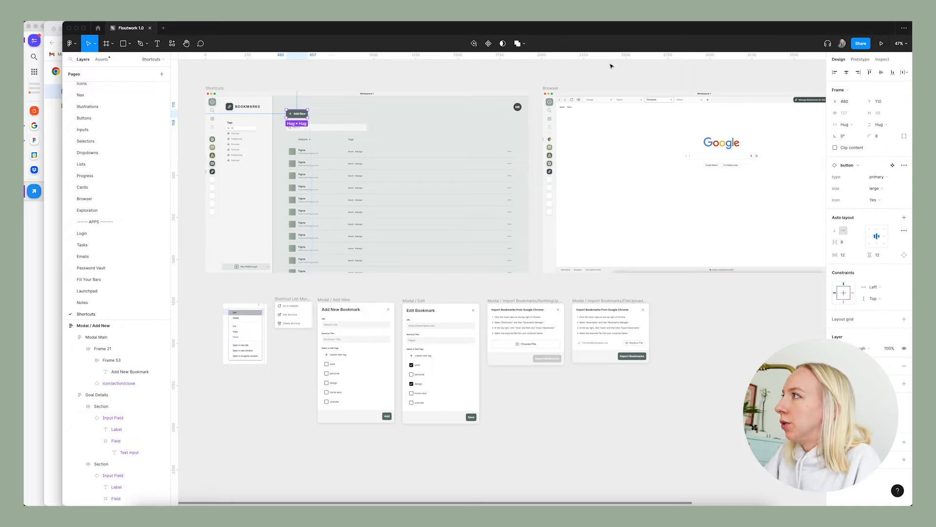
left_click(611, 66)
left_click_drag(291, 302, 507, 231)
scroll(507, 231, "up", 5)
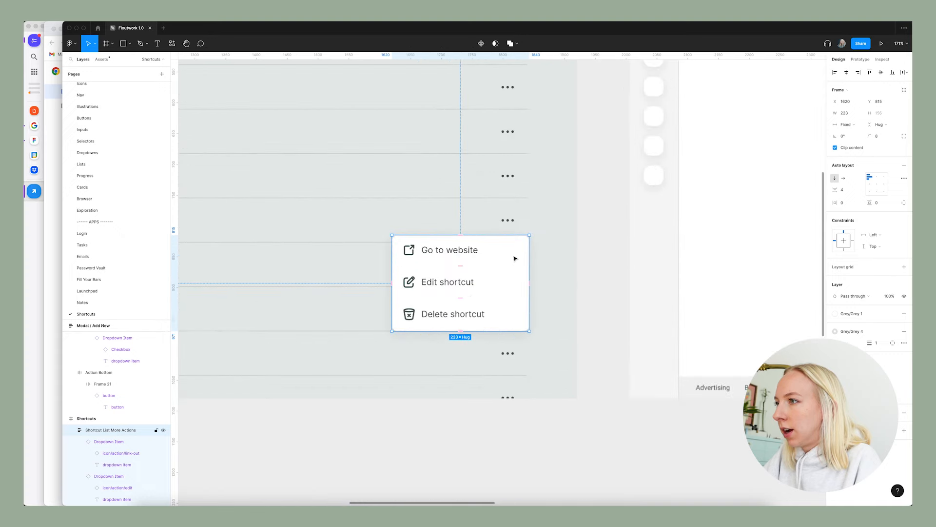
left_click_drag(515, 259, 508, 299)
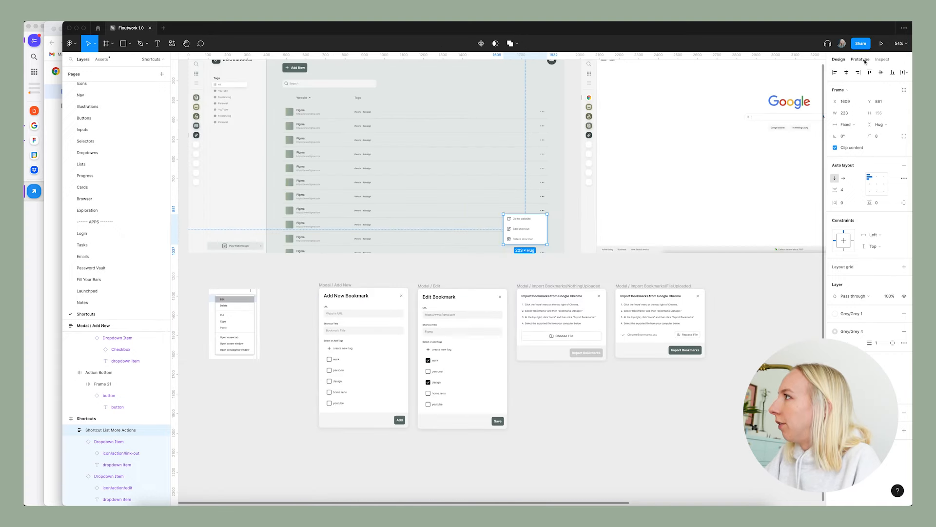
Connect the menu's Edit shortcut item to the Modal / Edit frame, opening it as an overlay on click.
left_click(860, 60)
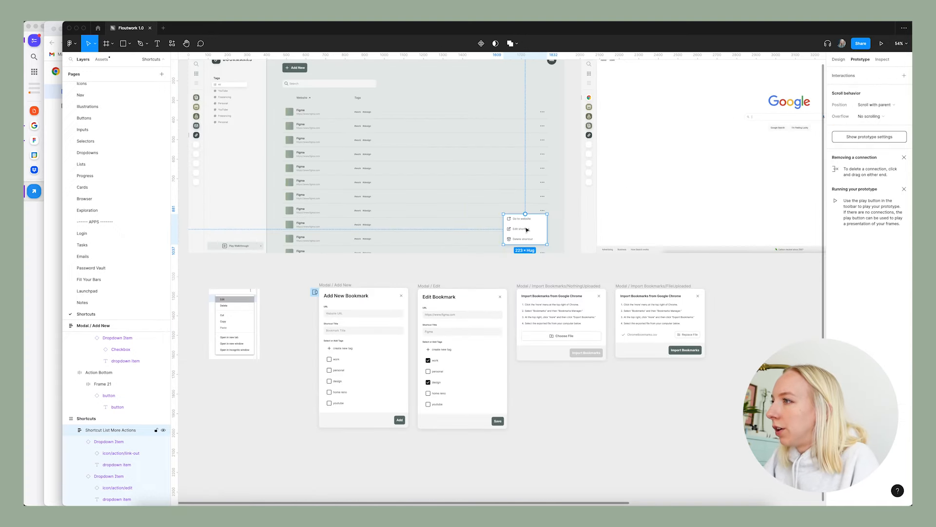
double_click(527, 230)
left_click_drag(526, 225, 463, 317)
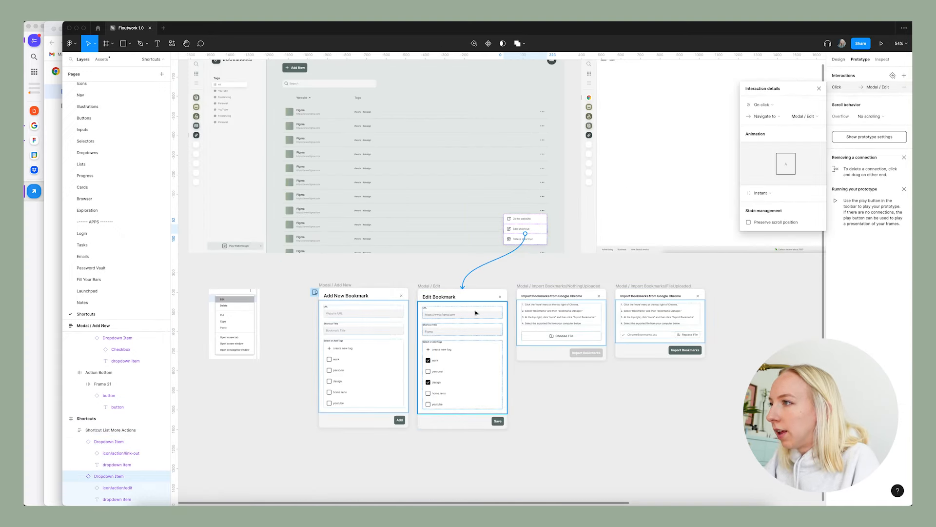
left_click(769, 114)
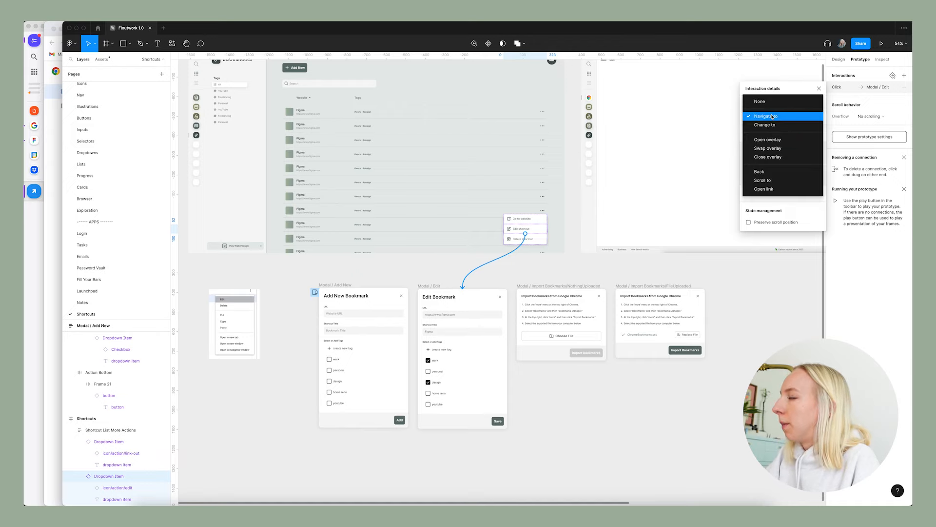
left_click(770, 140)
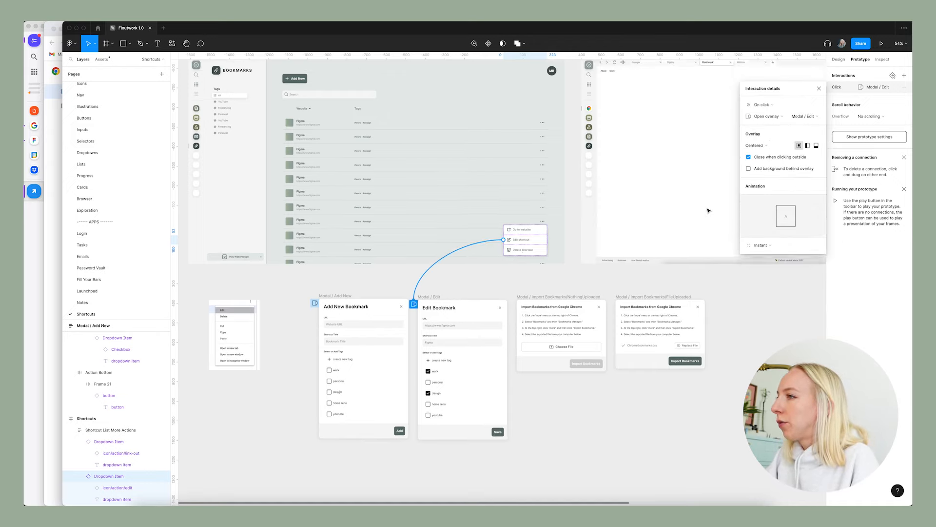
Add a background behind the Edit modal overlay in 000000 at 16% opacity and deselect the menu item.
scroll(709, 210, "up", 2)
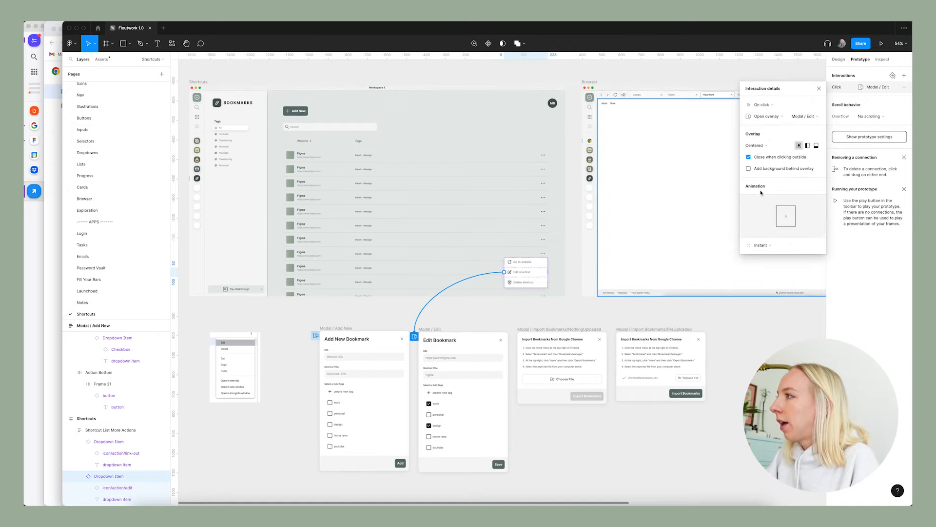
left_click(749, 169)
left_click(780, 180)
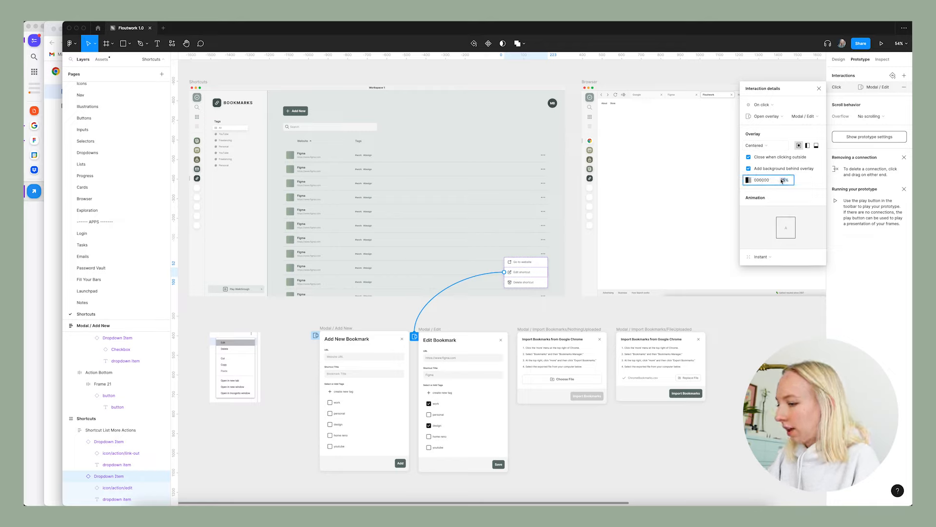
type("16")
key("Return")
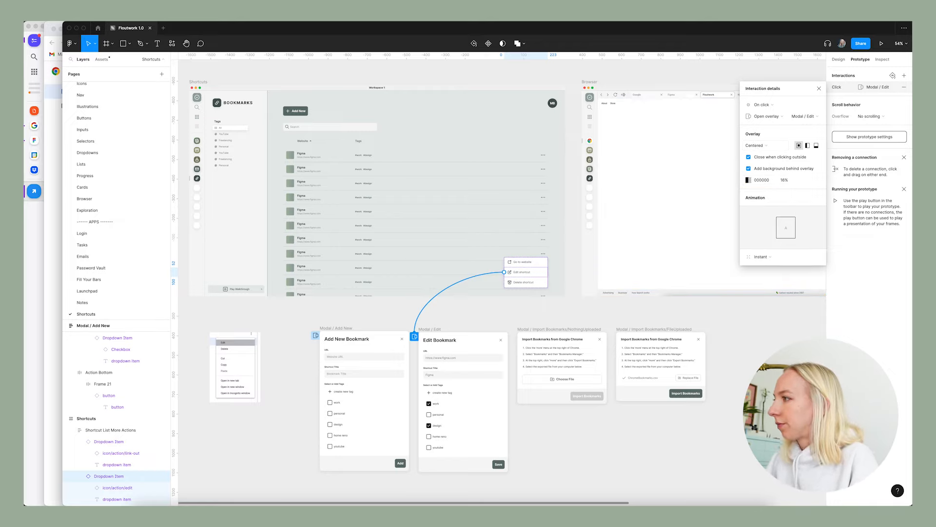
left_click(552, 313)
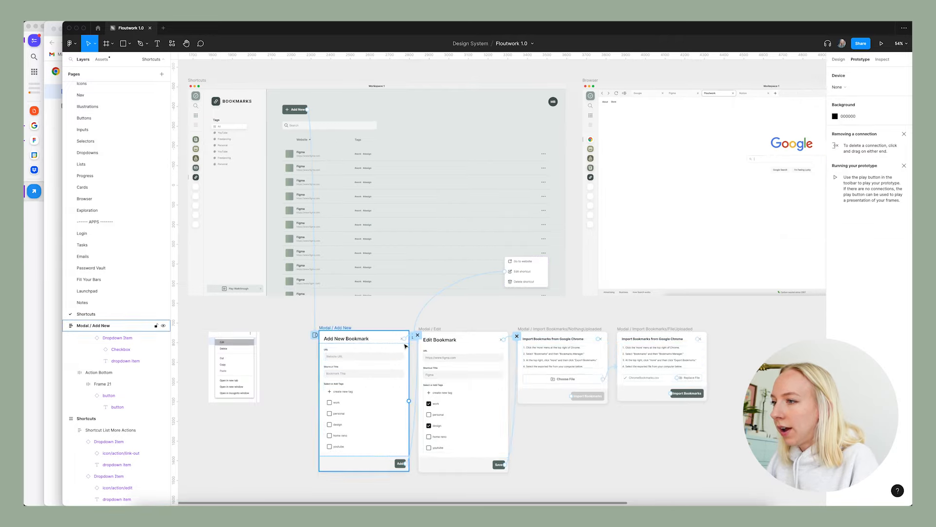
Examine the prototype connections on the close icons and buttons of the add, edit and import modals.
scroll(404, 343, "up", 5)
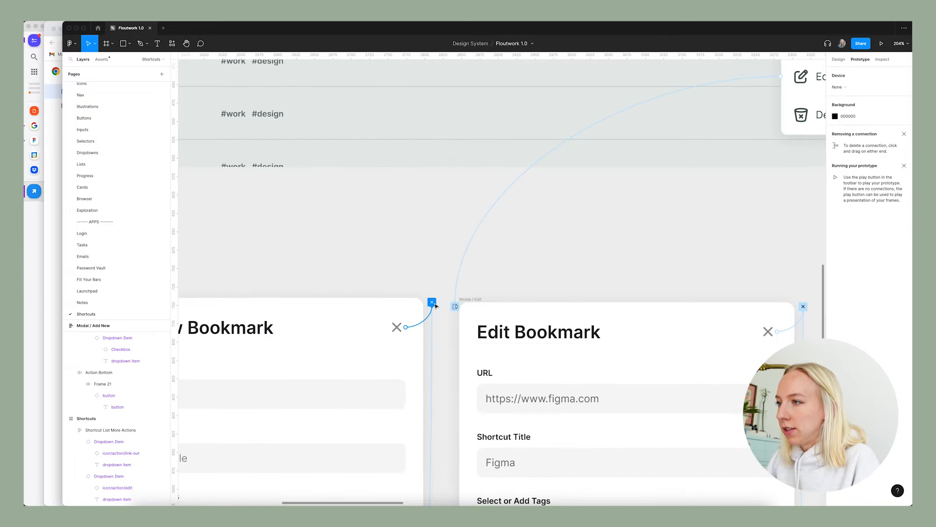
scroll(436, 305, "down", 5)
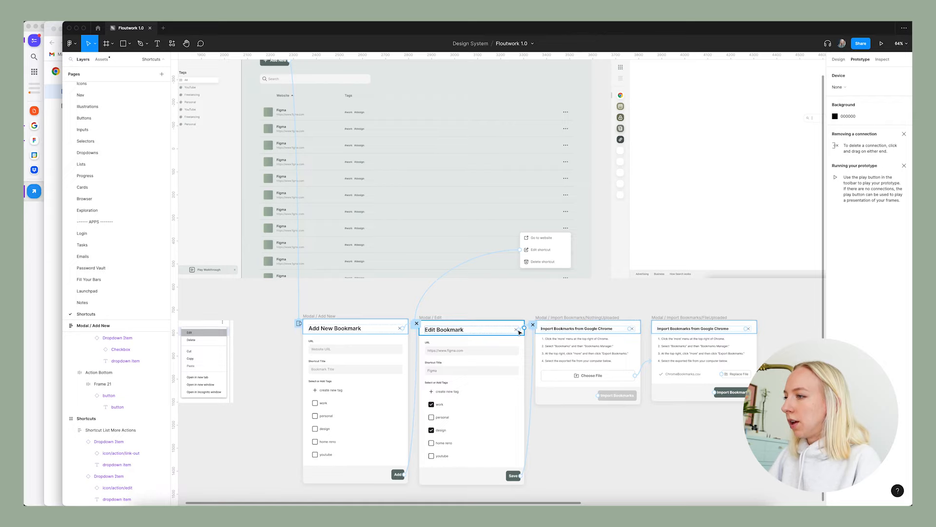
scroll(519, 332, "up", 5)
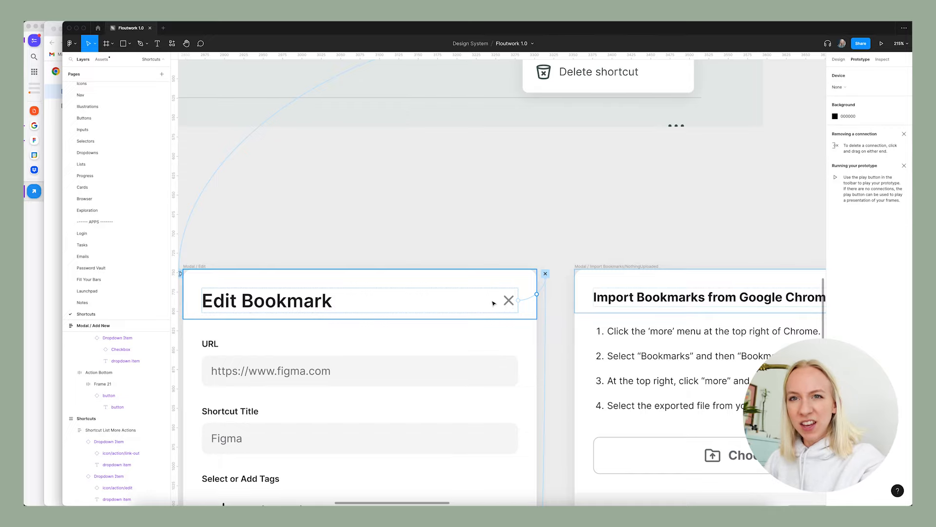
scroll(493, 303, "right", 1)
scroll(461, 305, "down", 3)
scroll(446, 299, "down", 3)
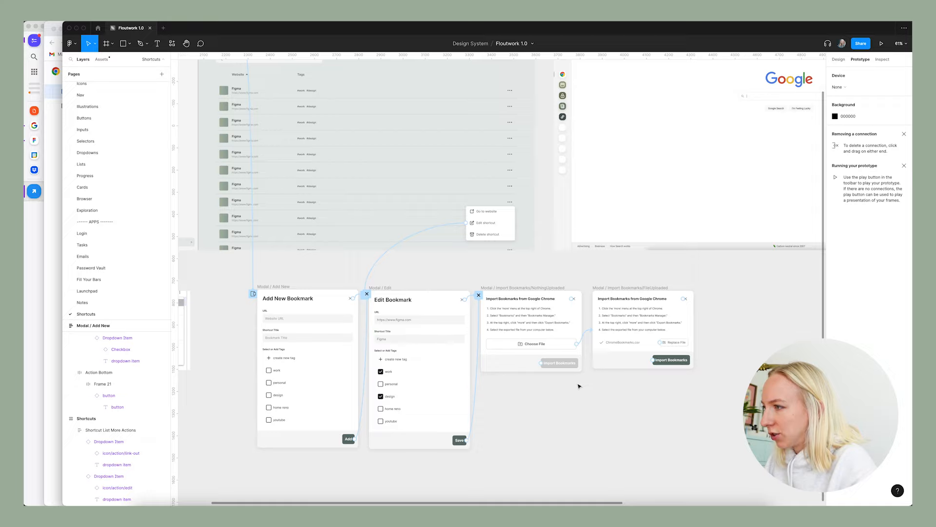
scroll(579, 386, "up", 2)
scroll(470, 334, "down", 3)
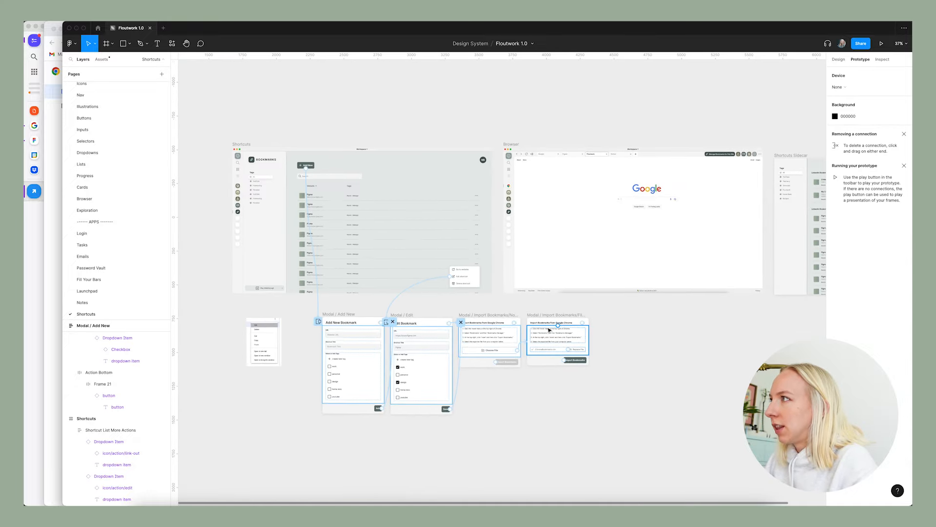
scroll(523, 293, "up", 5)
left_click(839, 59)
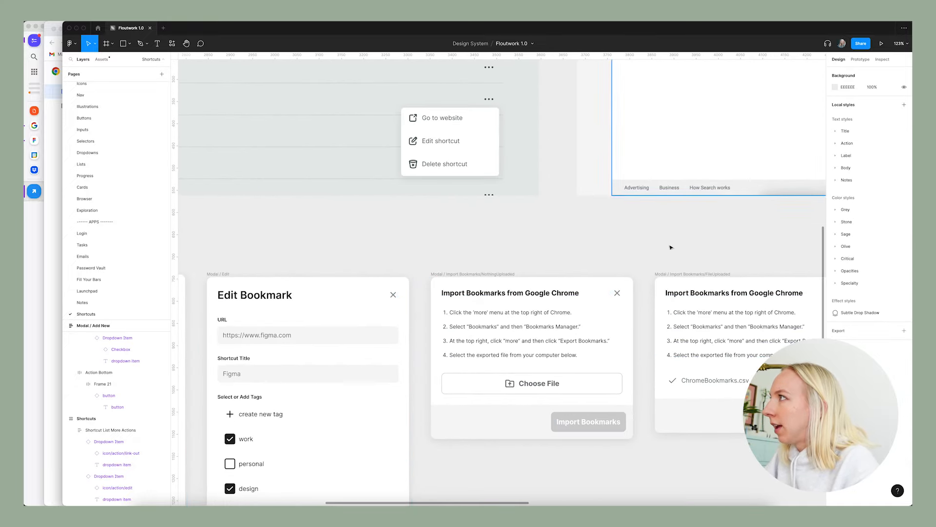
scroll(499, 298, "down", 5)
scroll(488, 273, "up", 2)
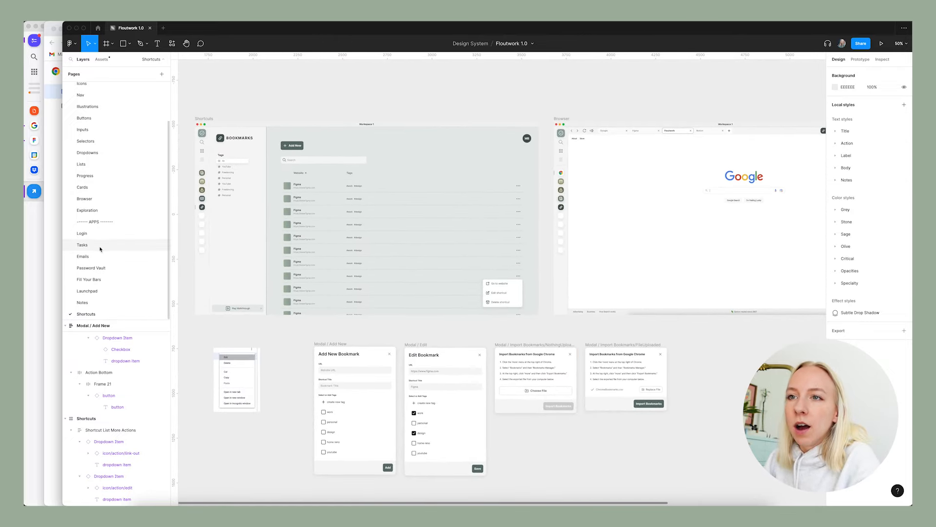
Copy the Import Passwords icon-and-label group from the Password Vault page into the Shortcuts frame's header.
left_click(94, 268)
scroll(537, 272, "up", 5)
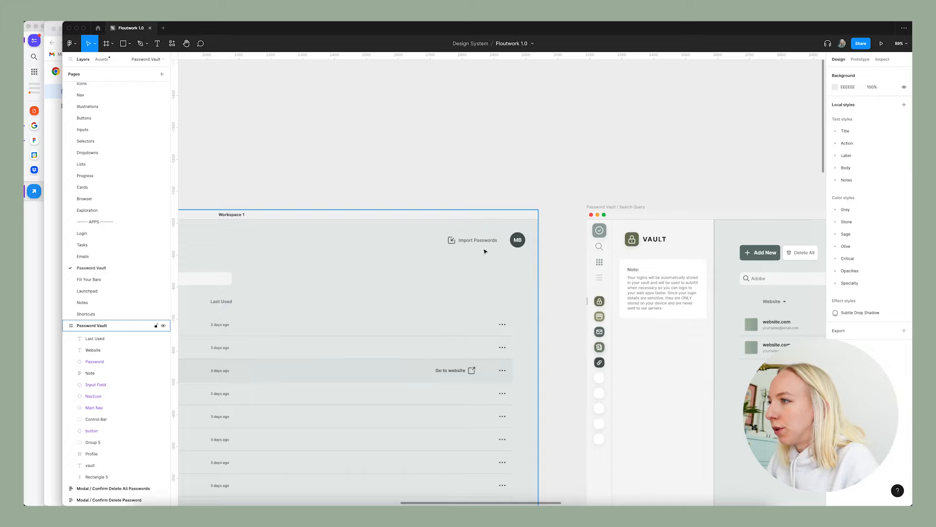
left_click(482, 241)
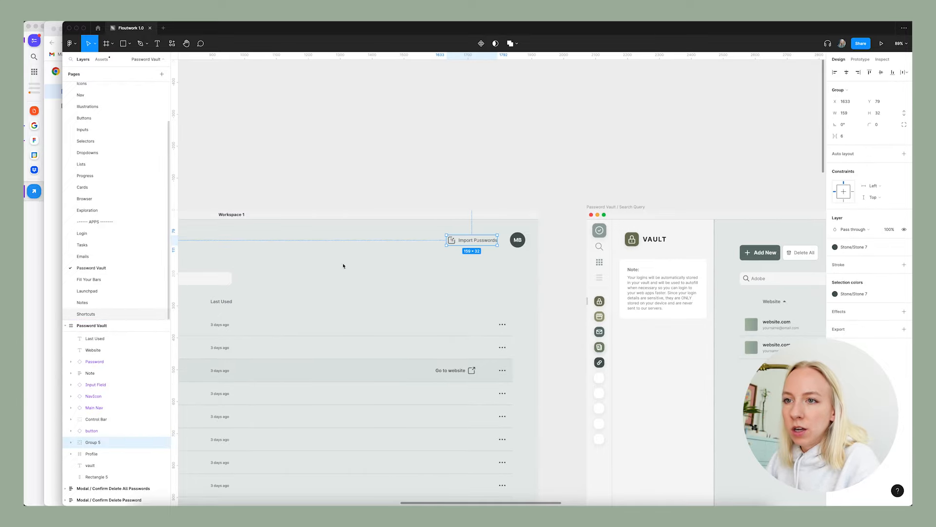
left_click(206, 118)
key("super+v")
scroll(507, 129, "up", 3)
scroll(506, 129, "up", 5)
Change the copied label to Import Bookmarks and nudge the group slightly away from the profile icon.
double_click(523, 185)
double_click(524, 187)
type("Bookmarks")
key("Escape")
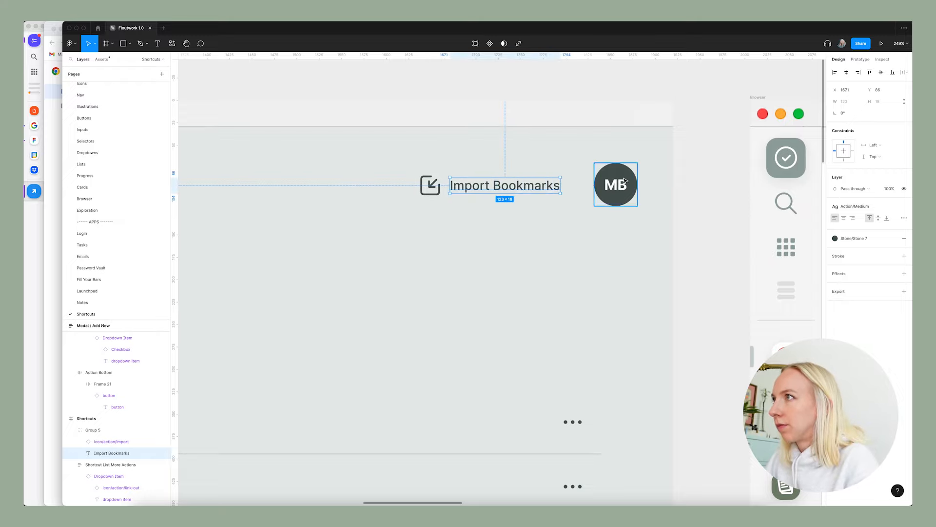
left_click(568, 91)
left_click(431, 185)
key("Left")
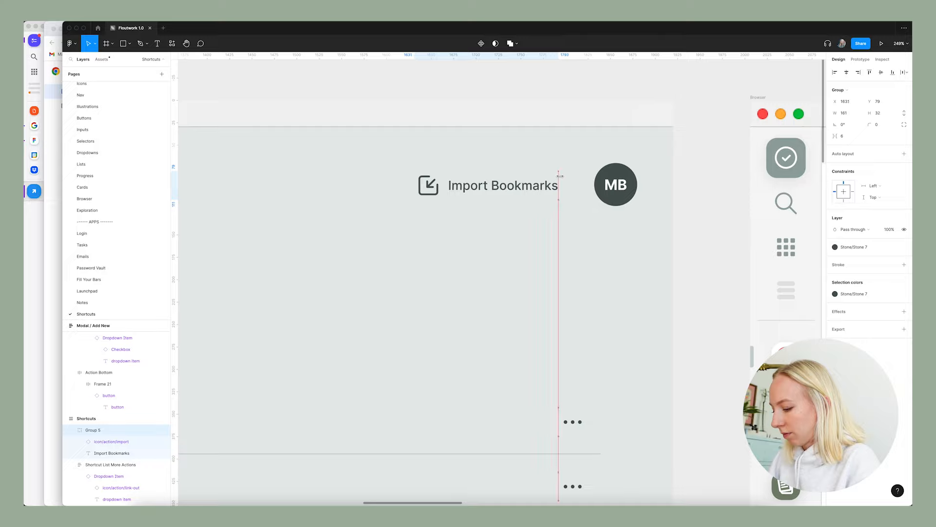
key("shift+1")
left_click(465, 142)
Connect the Import Bookmarks group to Modal / Import Bookmarks/NothingUploaded as an on-click overlay with a 000000 background at 16%.
scroll(466, 142, "up", 2)
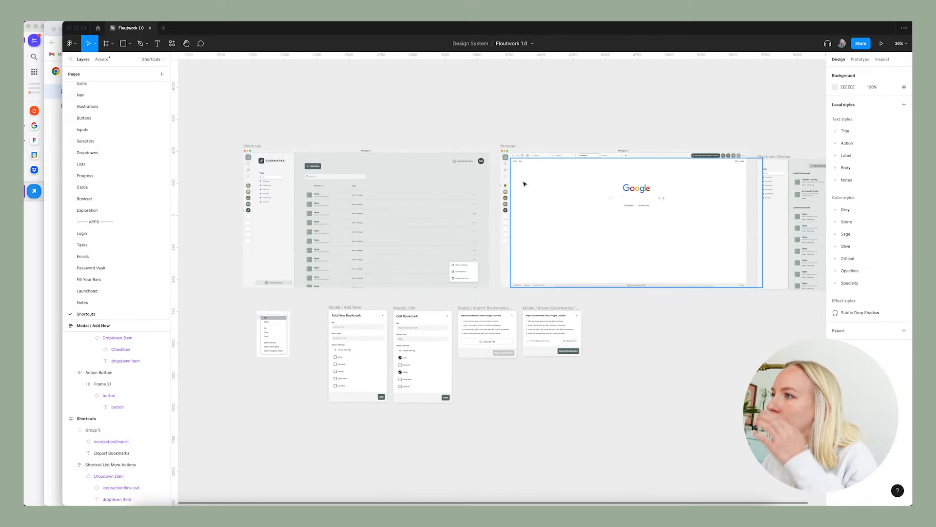
scroll(530, 199, "right", 2)
scroll(734, 180, "up", 6)
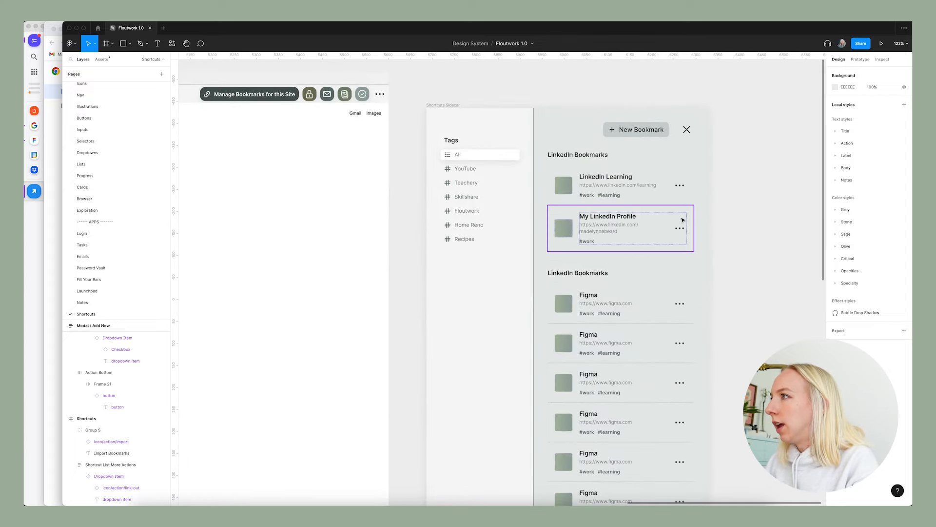
scroll(675, 215, "down", 5)
scroll(661, 210, "left", 8)
left_click_drag(509, 153, 565, 364)
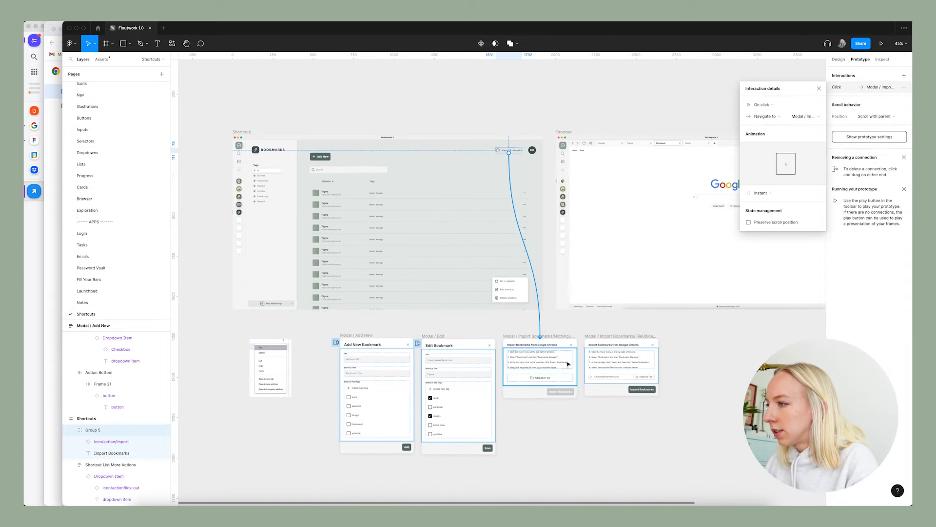
left_click(774, 117)
left_click(776, 140)
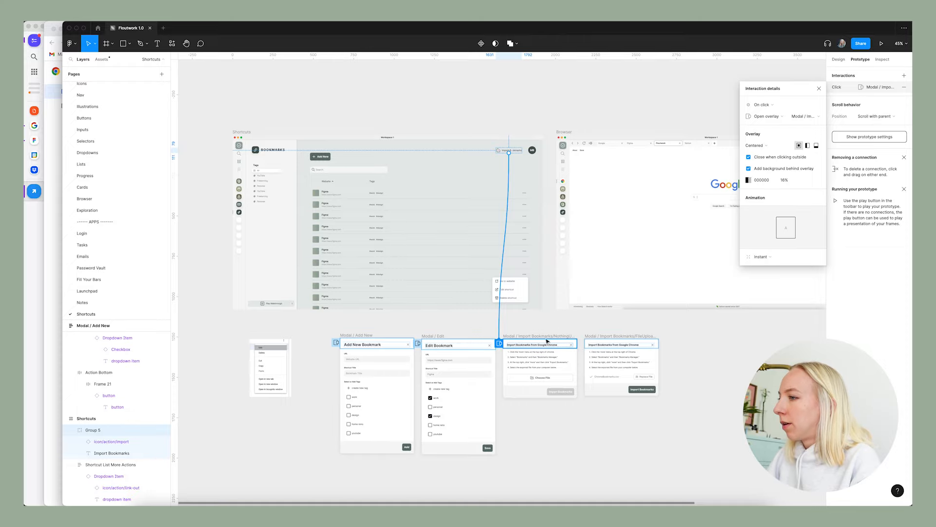
Check the prototype interactions of Choose File and of the Import Bookmarks button in the two import modals.
left_click(540, 381)
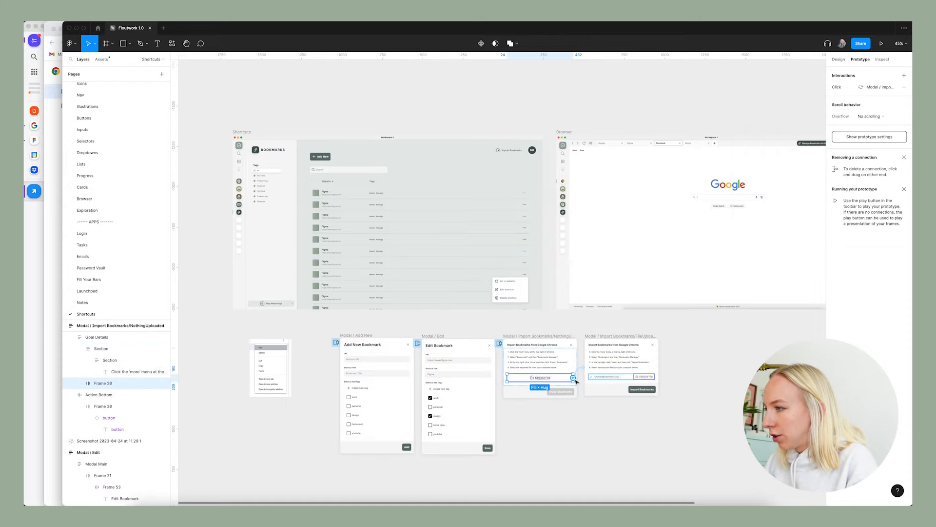
scroll(565, 380, "up", 5)
scroll(516, 352, "down", 4)
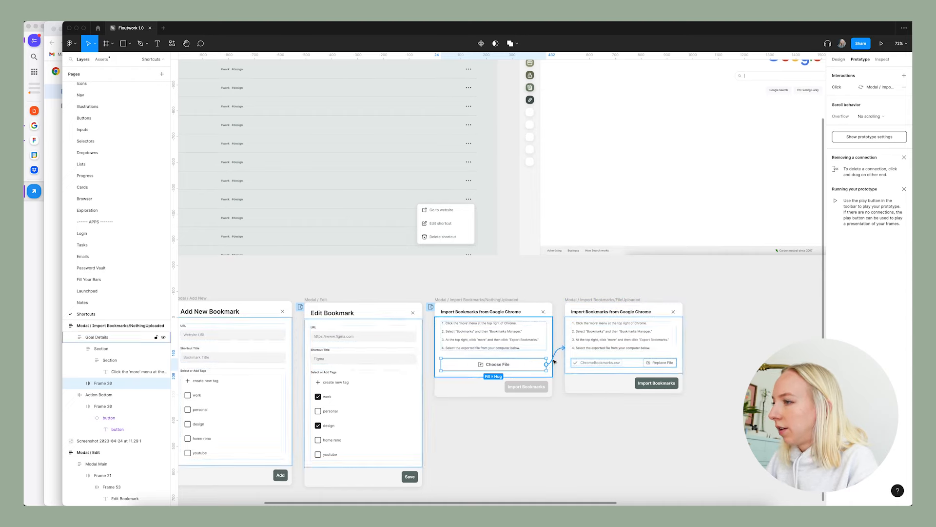
left_click(844, 87)
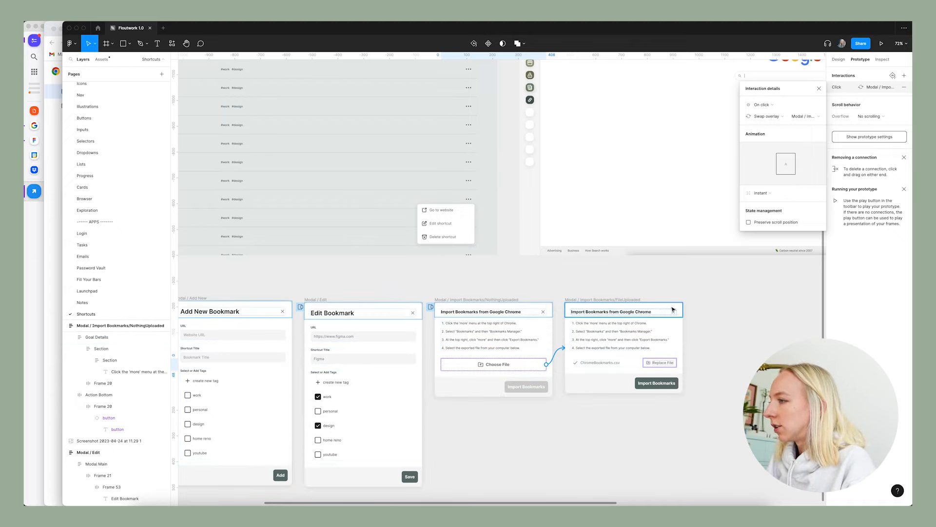
left_click(651, 384)
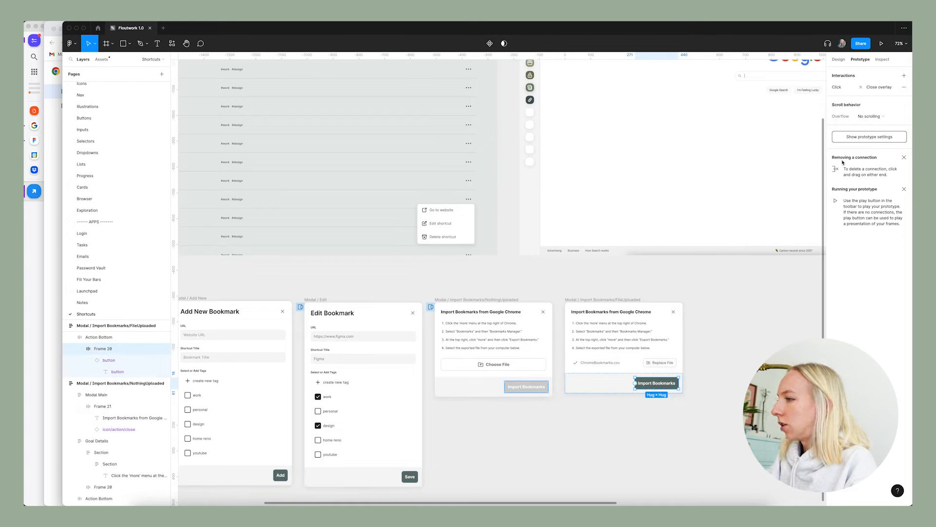
left_click(711, 288)
scroll(668, 320, "down", 5)
Connect the Manage Bookmarks for this Site button in the Browser frame to Shortcuts Sidebar as an on-click open-overlay interaction.
left_click(839, 59)
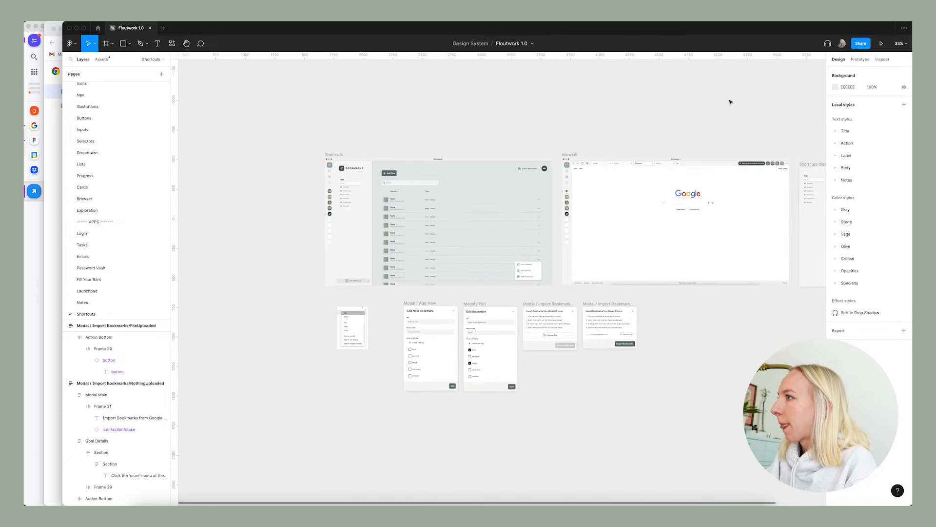
scroll(740, 115, "right", 5)
scroll(754, 211, "up", 5)
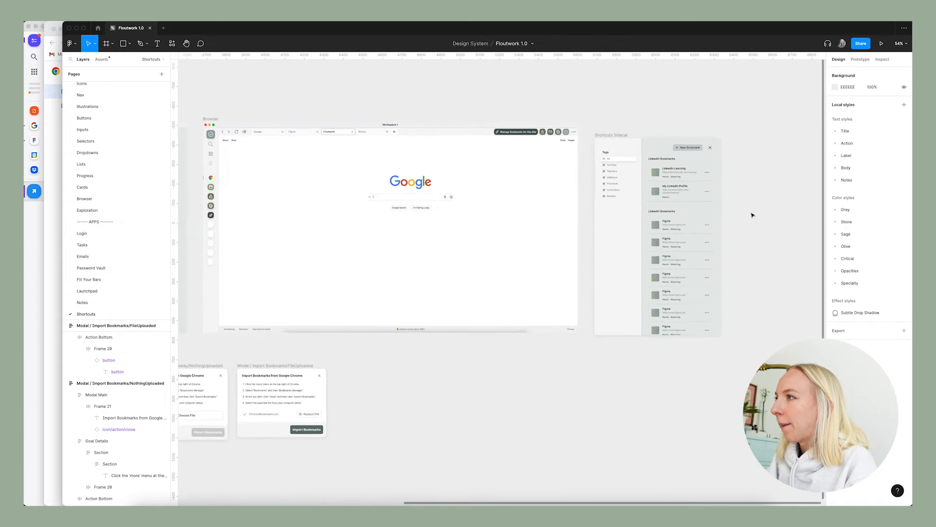
scroll(535, 236, "up", 3)
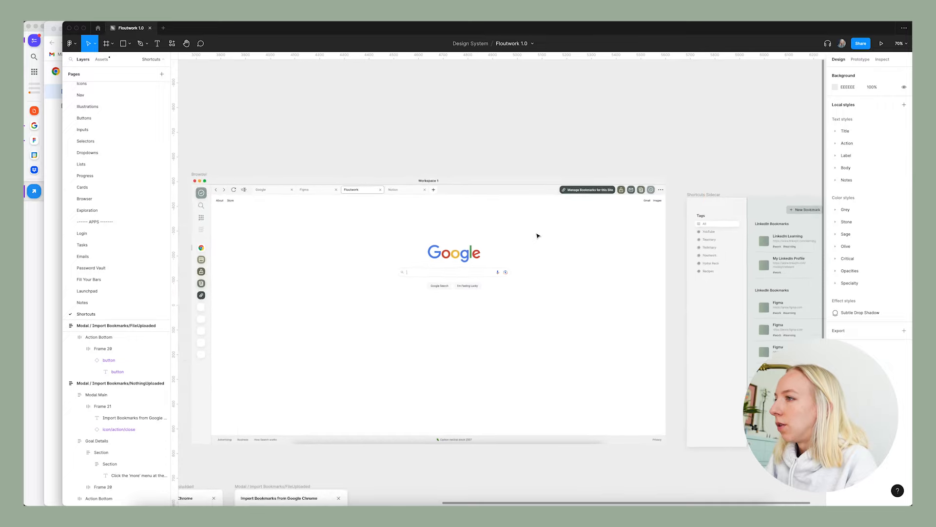
left_click(861, 59)
left_click(585, 191)
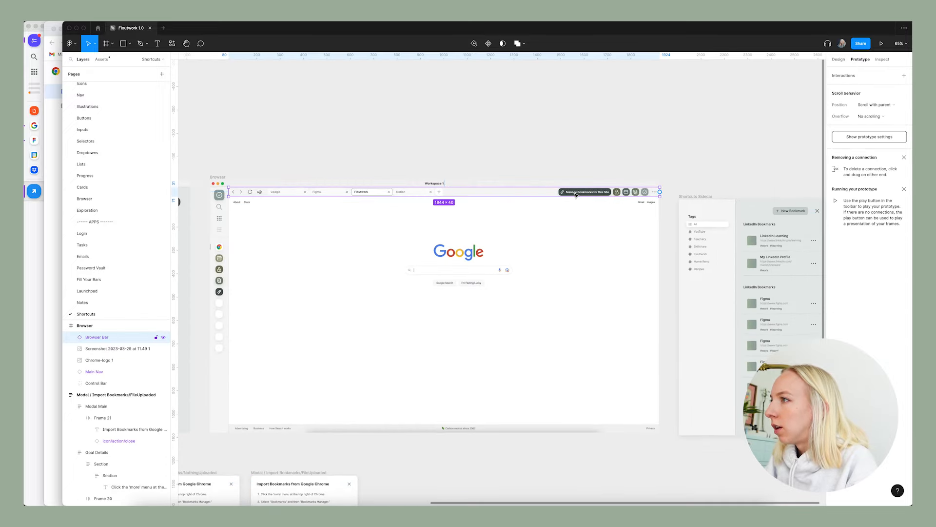
scroll(582, 192, "right", 3)
left_click_drag(460, 188, 612, 259)
left_click(779, 116)
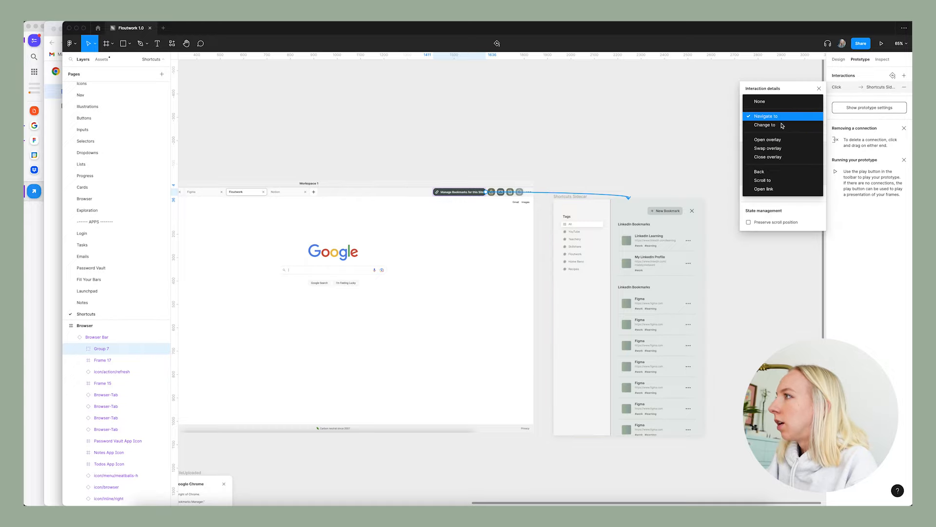
left_click(782, 143)
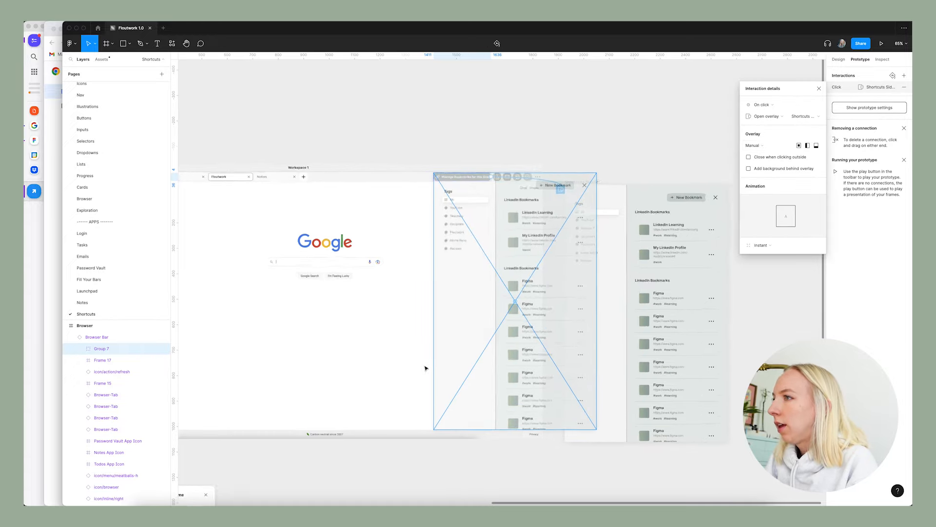
Position the Shortcuts Sidebar overlay manually, flush with the Browser frame's right edge and directly below the browser bar.
scroll(426, 368, "up", 5)
left_click_drag(485, 331, 490, 331)
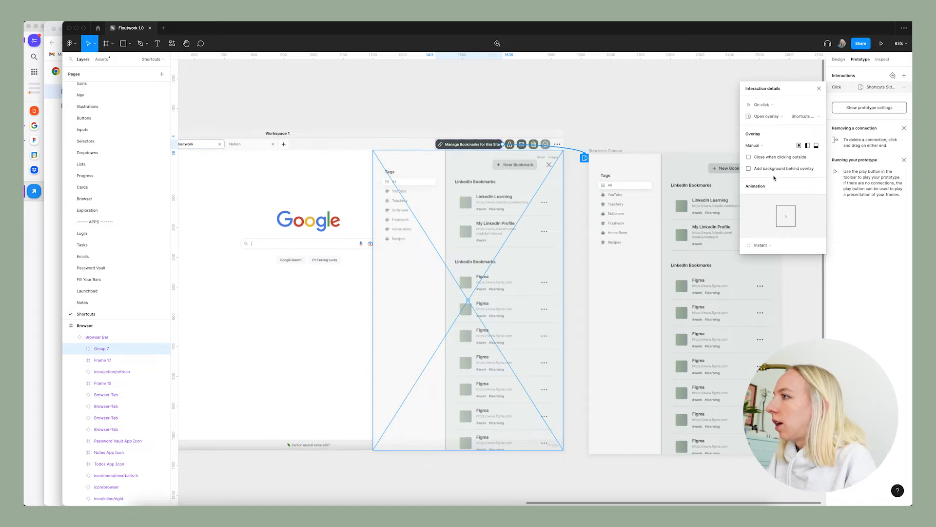
scroll(712, 117, "right", 3)
left_click(820, 89)
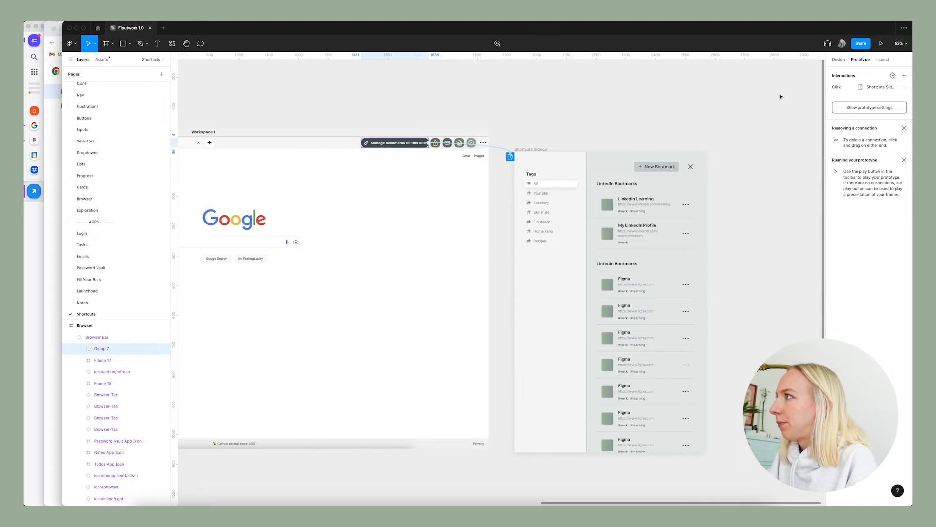
left_click(678, 101)
Examine the prototype connections across the Shortcuts, Browser, sidebar and modal frames.
scroll(722, 119, "down", 5)
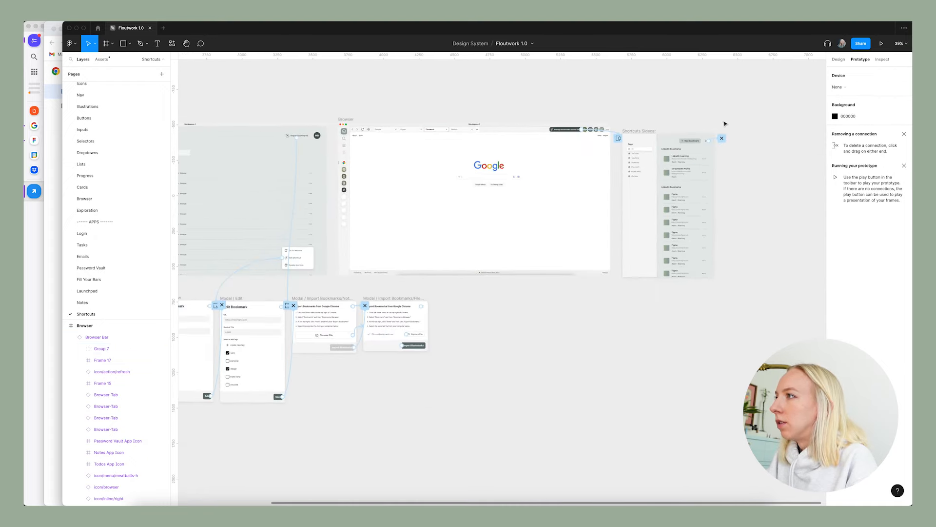
scroll(734, 183, "up", 5)
scroll(721, 182, "up", 2)
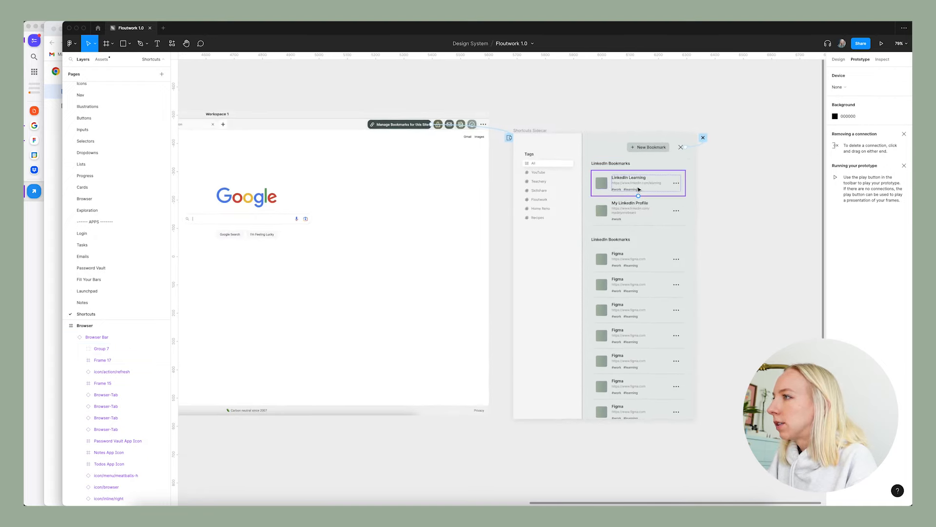
scroll(732, 187, "down", 5)
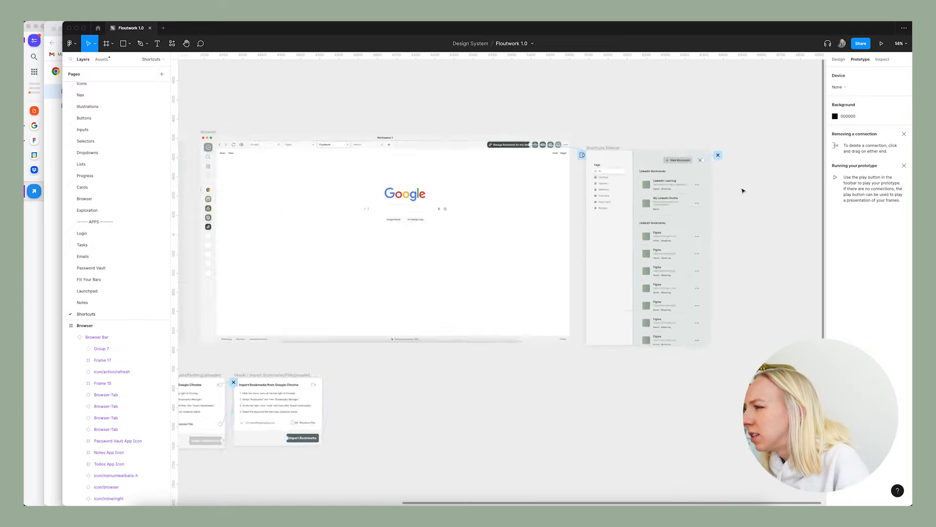
scroll(657, 250, "down", 2)
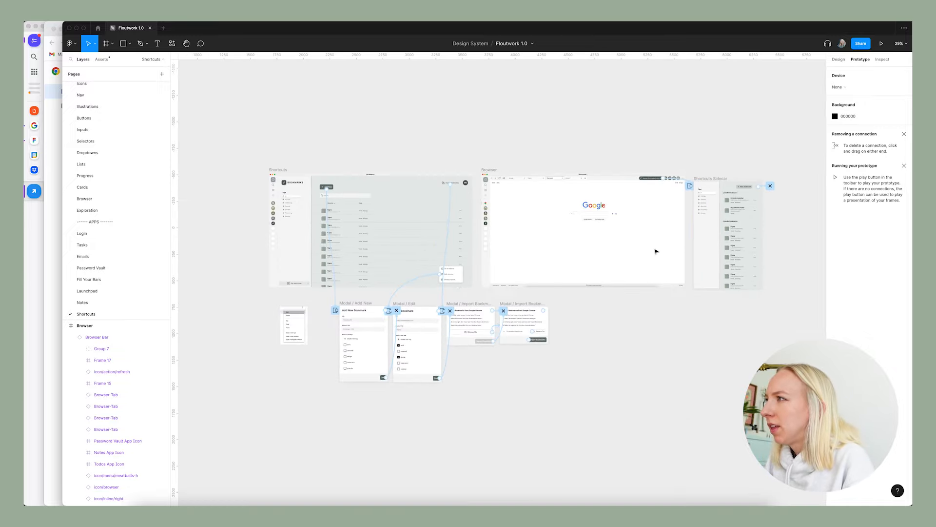
scroll(656, 252, "up", 2)
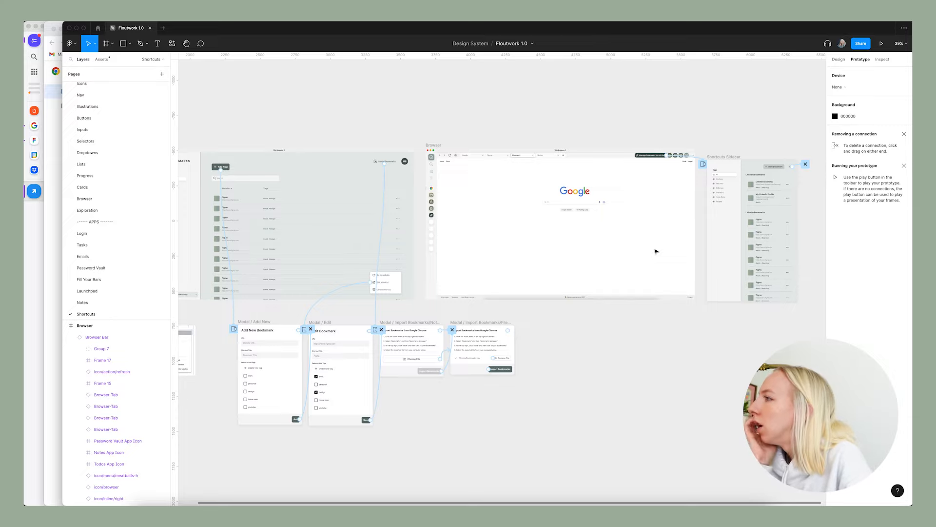
scroll(656, 251, "down", 2)
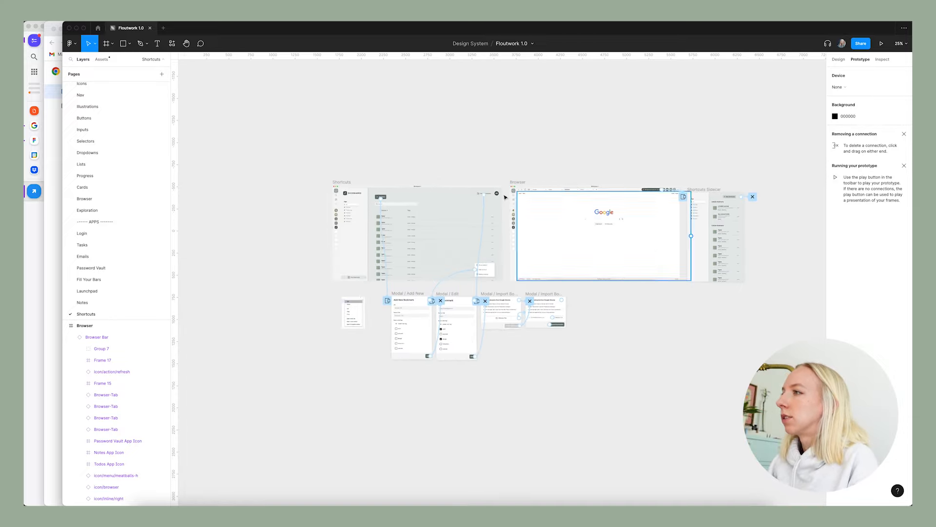
scroll(764, 224, "down", 1)
scroll(701, 420, "up", 2)
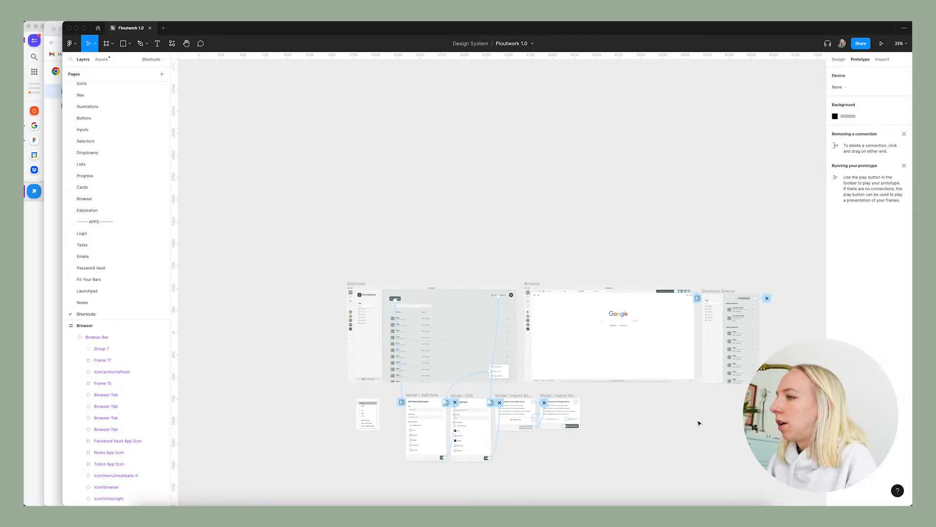
scroll(669, 431, "up", 3)
scroll(418, 254, "up", 2)
scroll(418, 254, "down", 2)
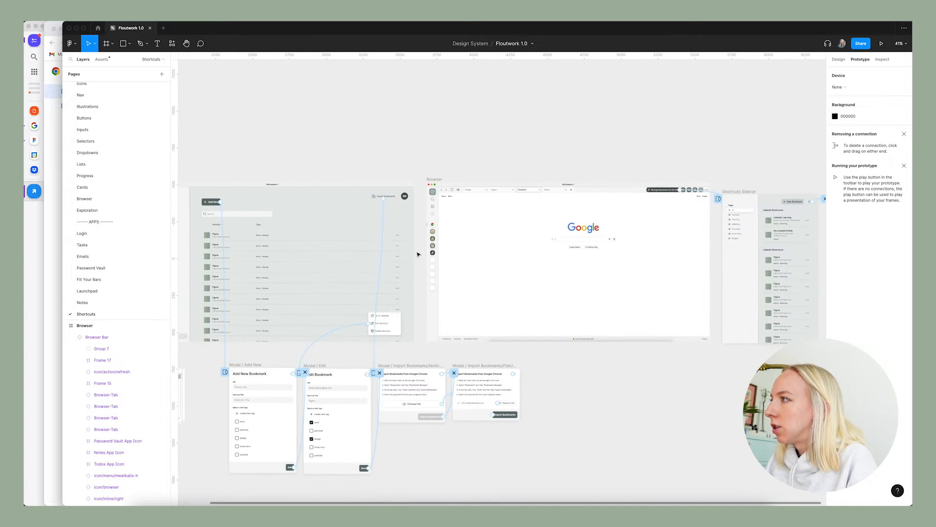
Connect the bookmarks link icon in the Browser frame's main nav to the Shortcuts frame with an on-click, instant Navigate to interaction.
scroll(460, 257, "up", 3)
left_click(416, 251)
double_click(416, 251)
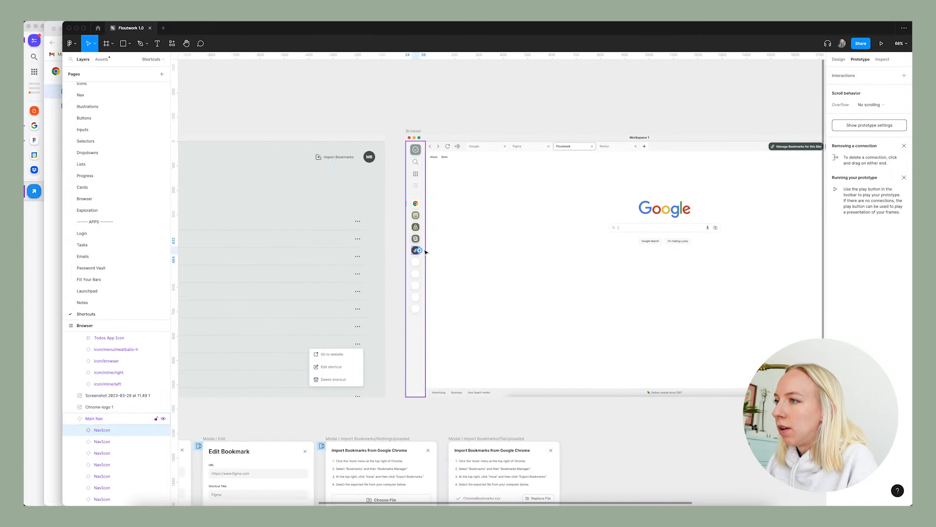
scroll(481, 262, "down", 3)
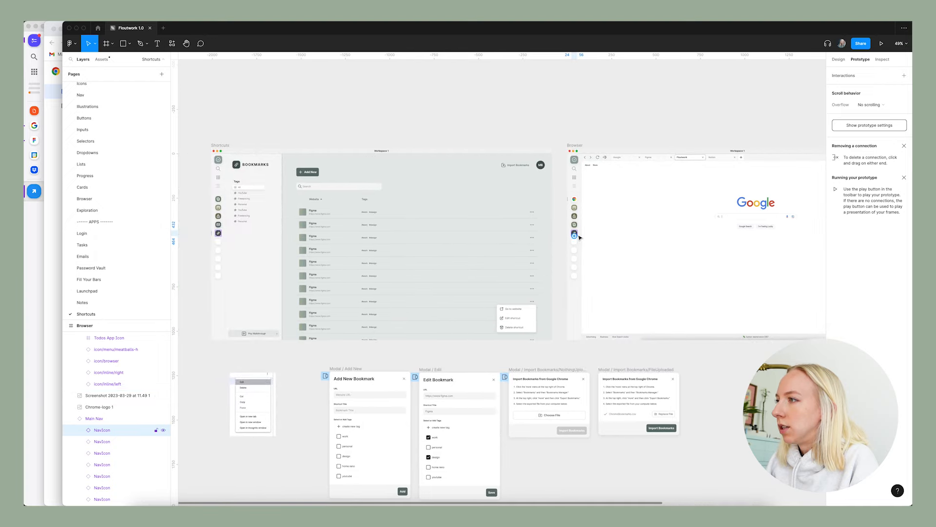
left_click_drag(579, 233, 327, 278)
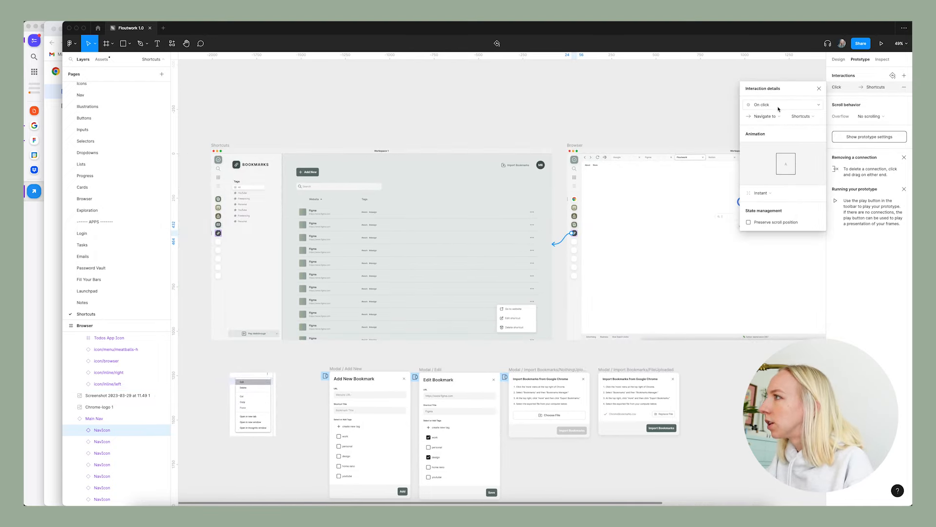
left_click(462, 130)
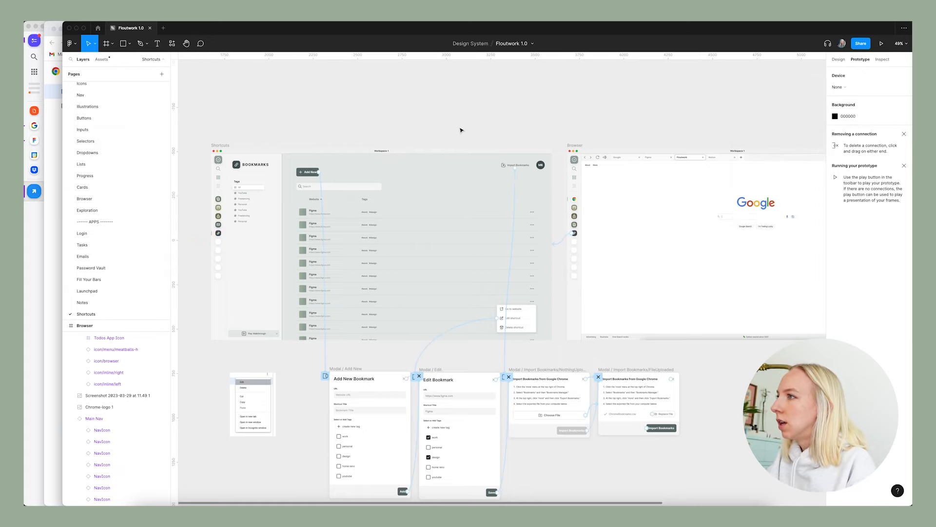
Start the prototype preview from the Browser frame.
scroll(462, 129, "down", 2)
left_click(839, 59)
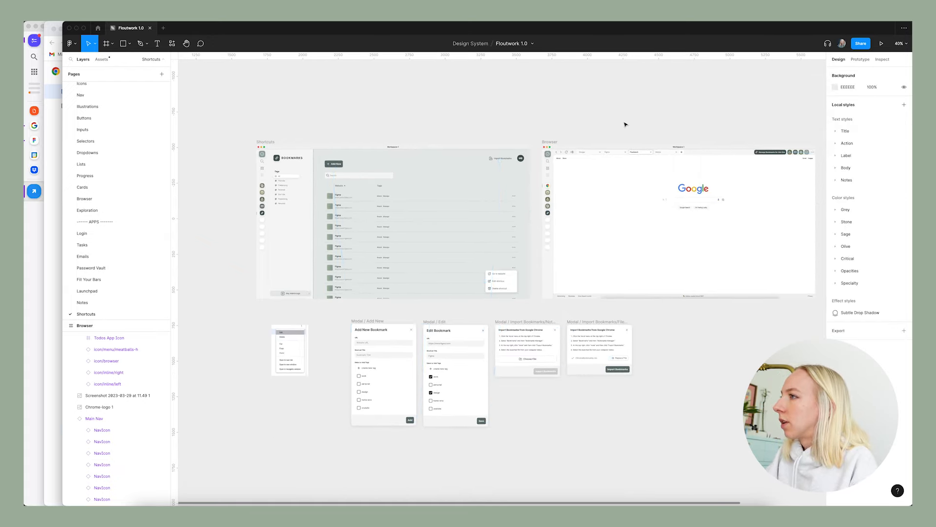
left_click(549, 143)
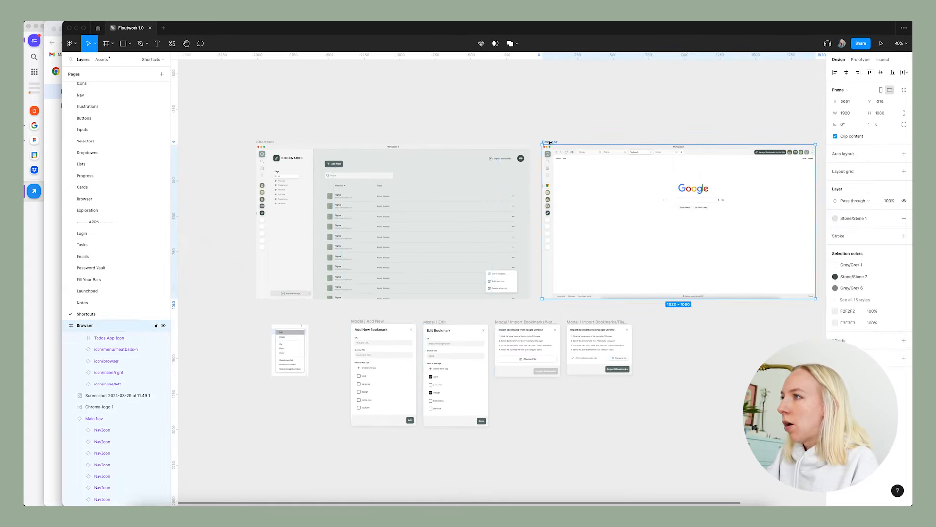
left_click(882, 45)
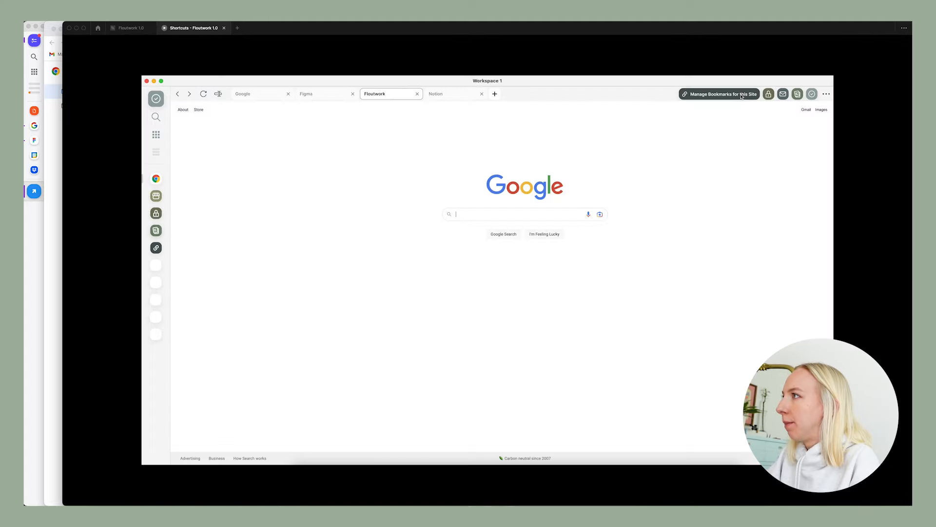
Test opening the sidebar from Manage Bookmarks for this Site and closing it again, twice.
left_click(741, 95)
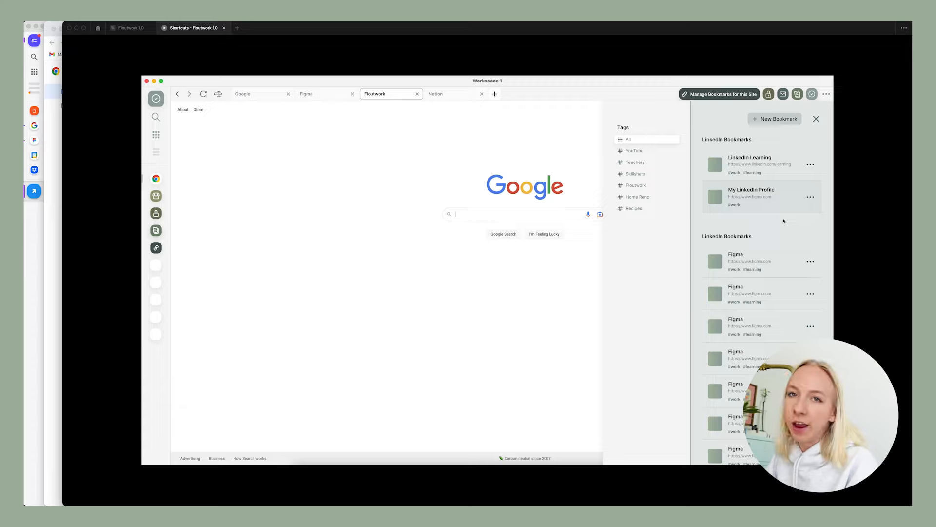
left_click(816, 119)
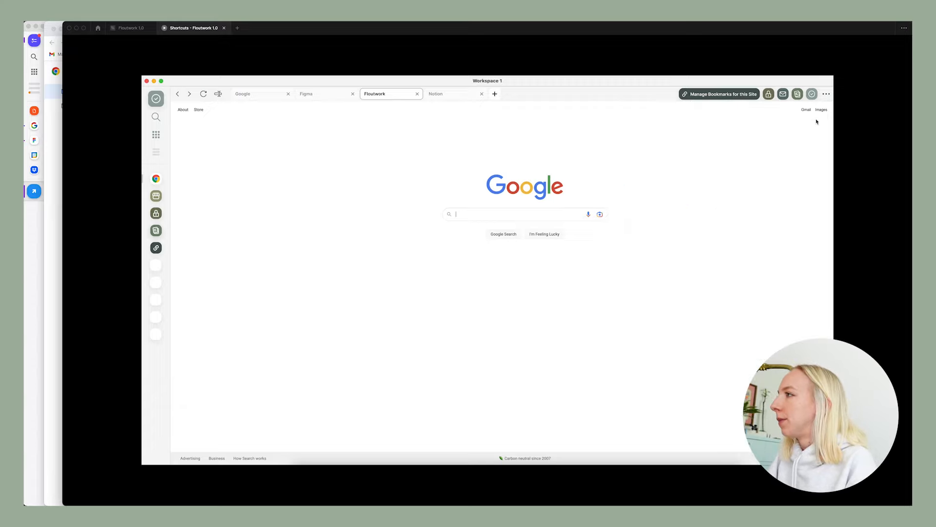
left_click(745, 96)
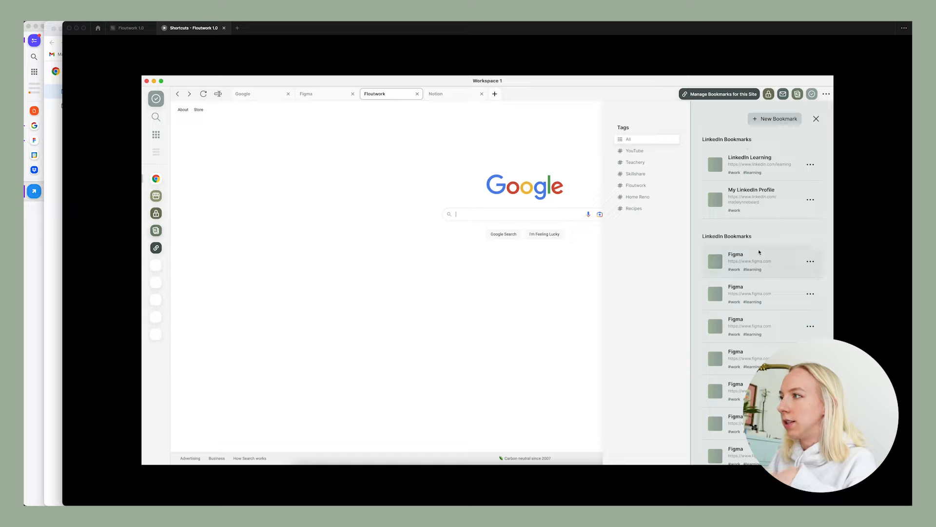
left_click(816, 119)
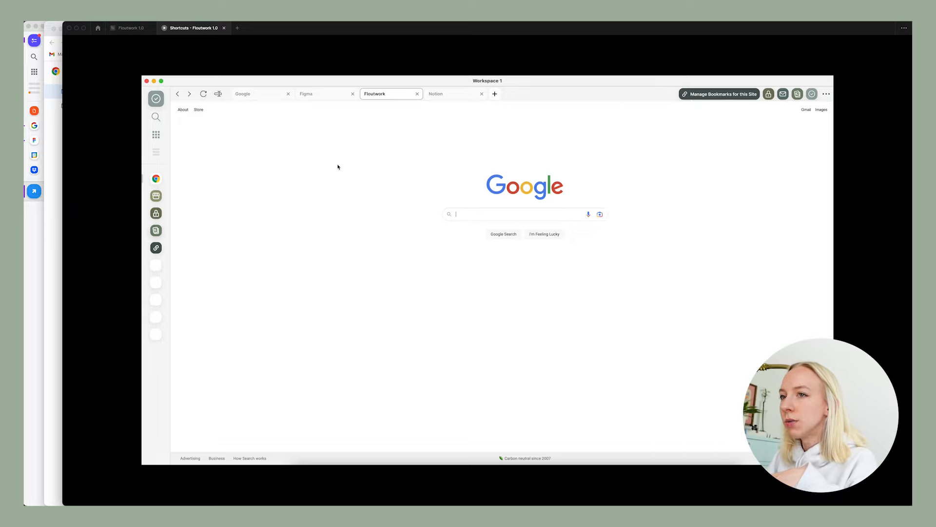
Test going from the browser nav to the Bookmarks app, opening Import Bookmarks and choosing a file in its modal.
left_click(156, 248)
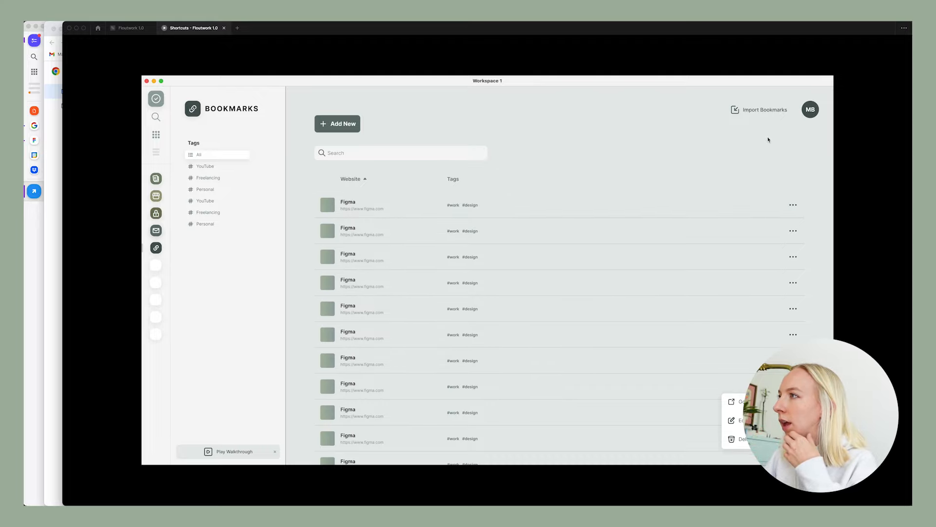
left_click(766, 111)
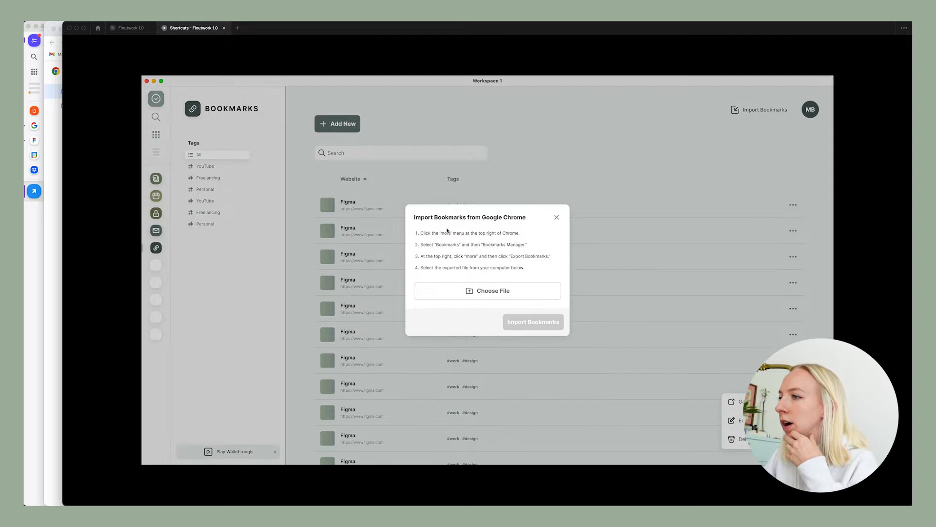
left_click(505, 291)
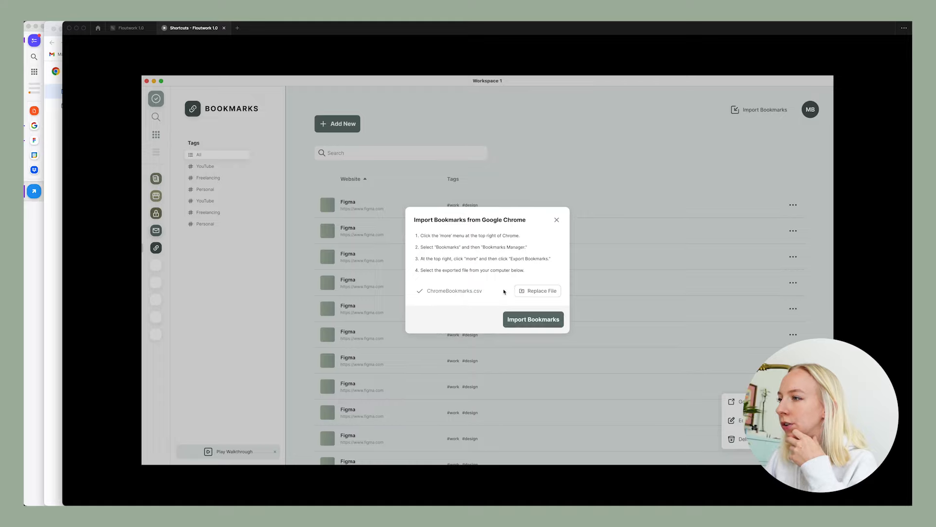